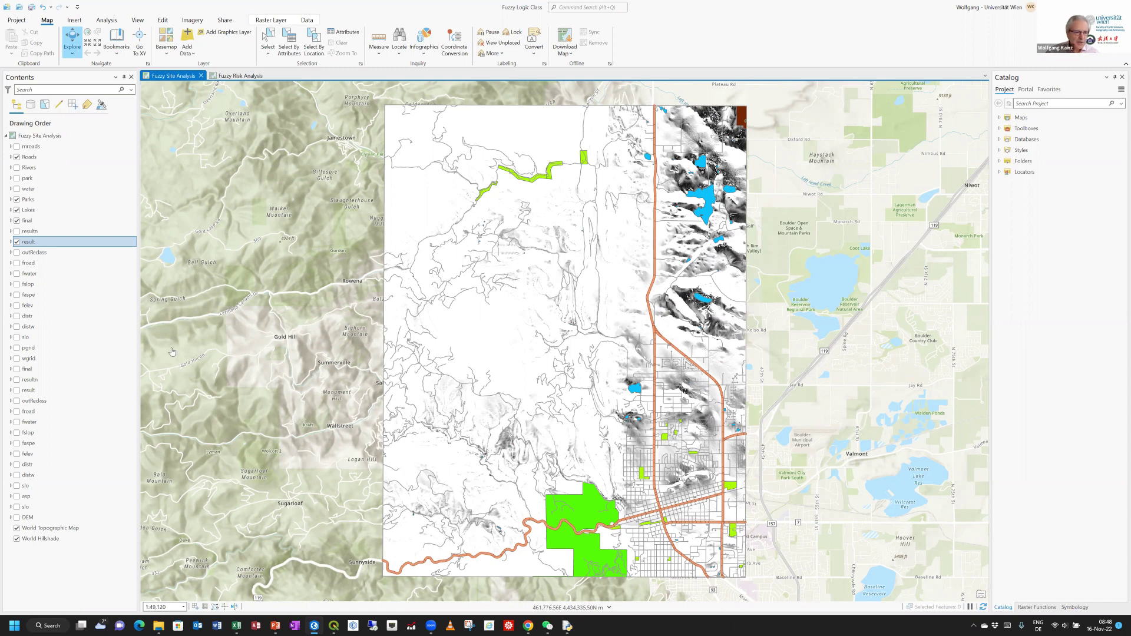
Step: Hide the World Topographic Map and World Hillshade layers and expand the legend of the result layer
left_click(16, 527)
left_click(16, 538)
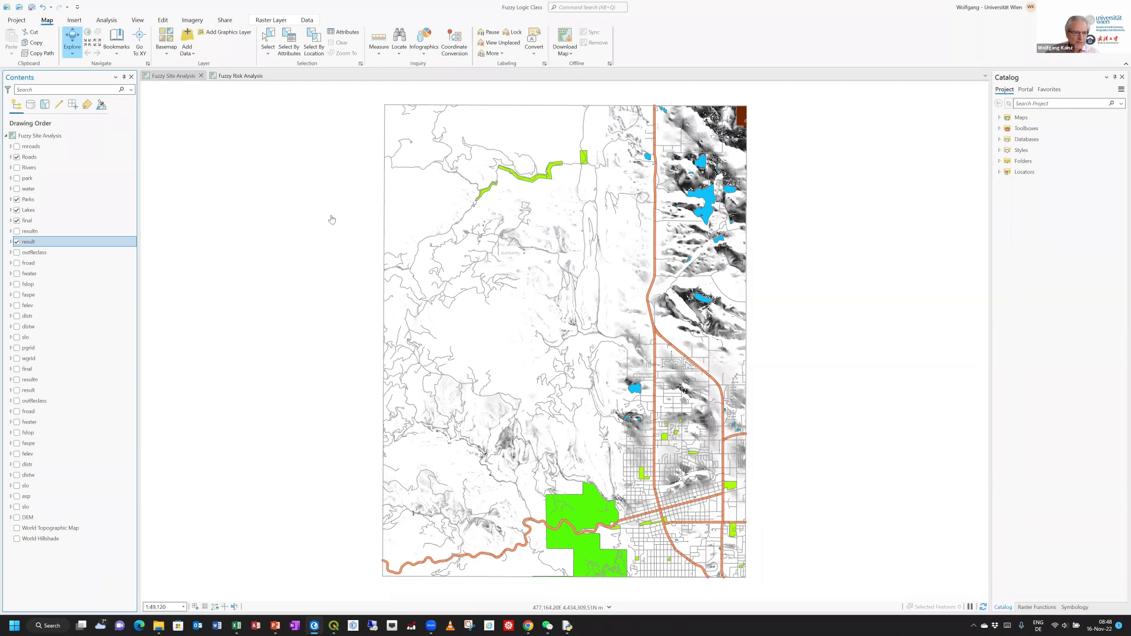
left_click(11, 242)
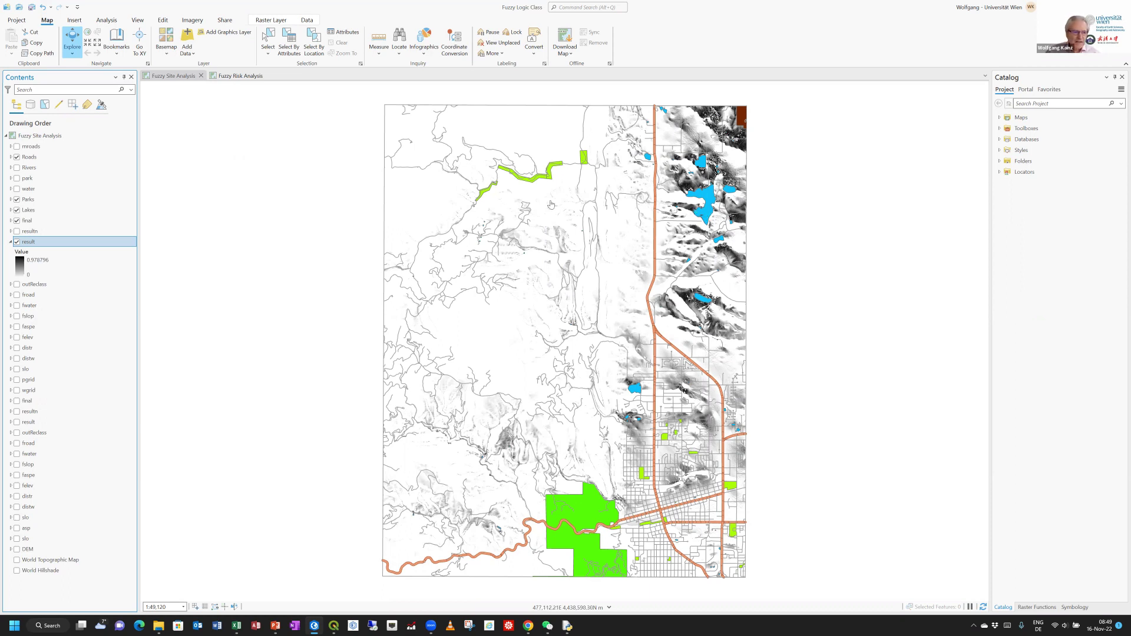
Step: Expand the final layer's legend and display the resultn layer in place of the result layer
left_click(17, 242)
left_click(10, 221)
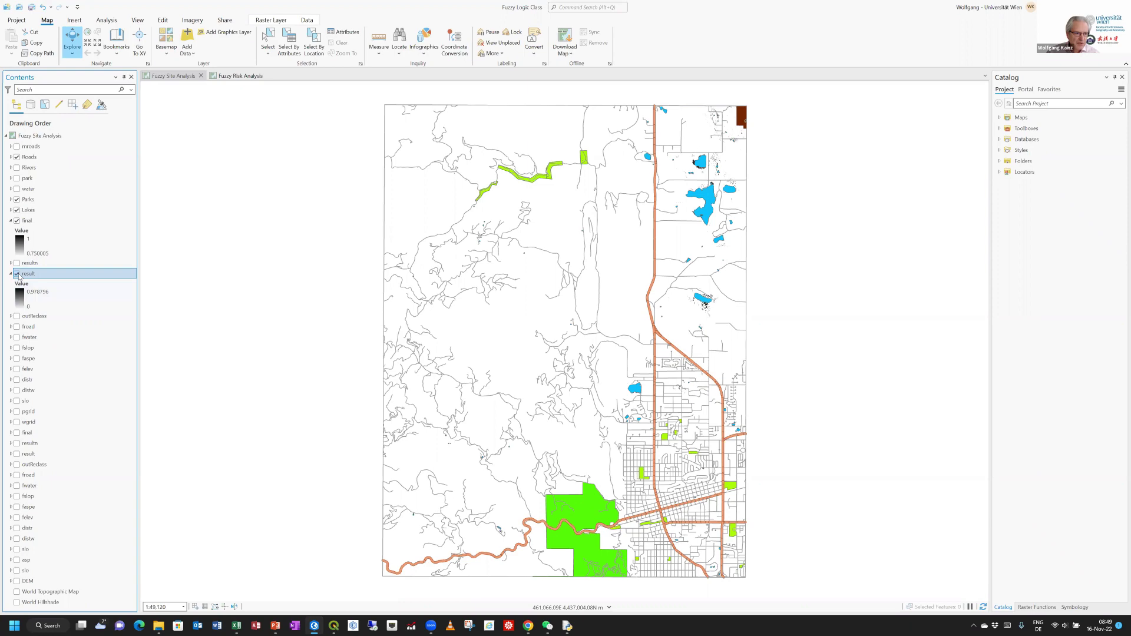
left_click(17, 274)
left_click(17, 263)
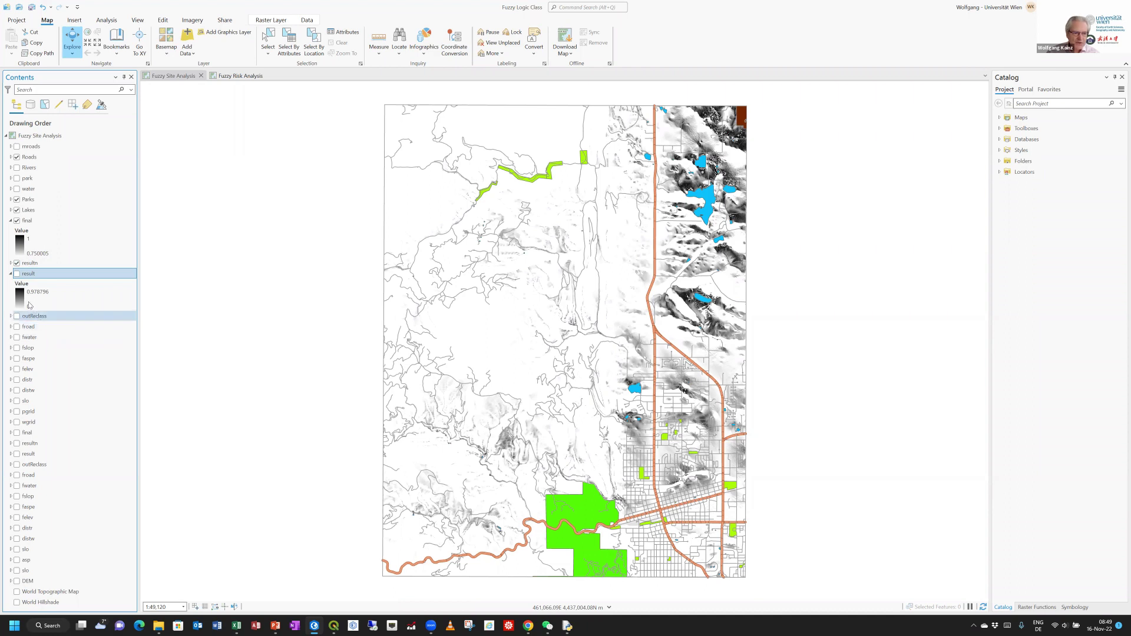
Step: Show the value legend of resultn instead of the one for result, and hide the resultn layer
left_click(10, 274)
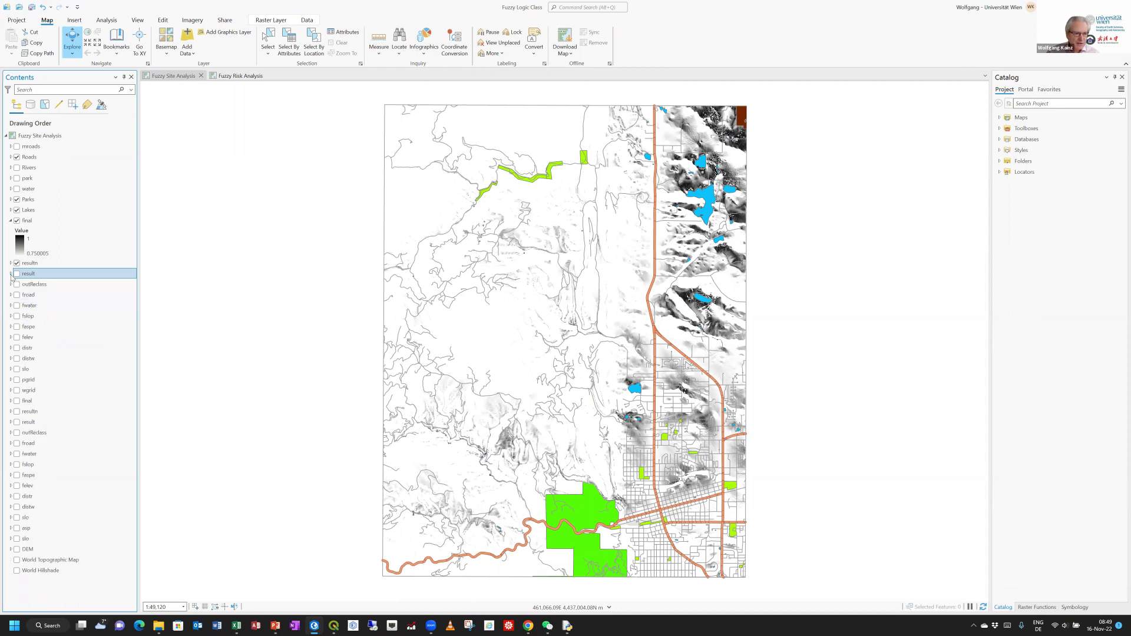
left_click(10, 274)
left_click(10, 274)
left_click(11, 263)
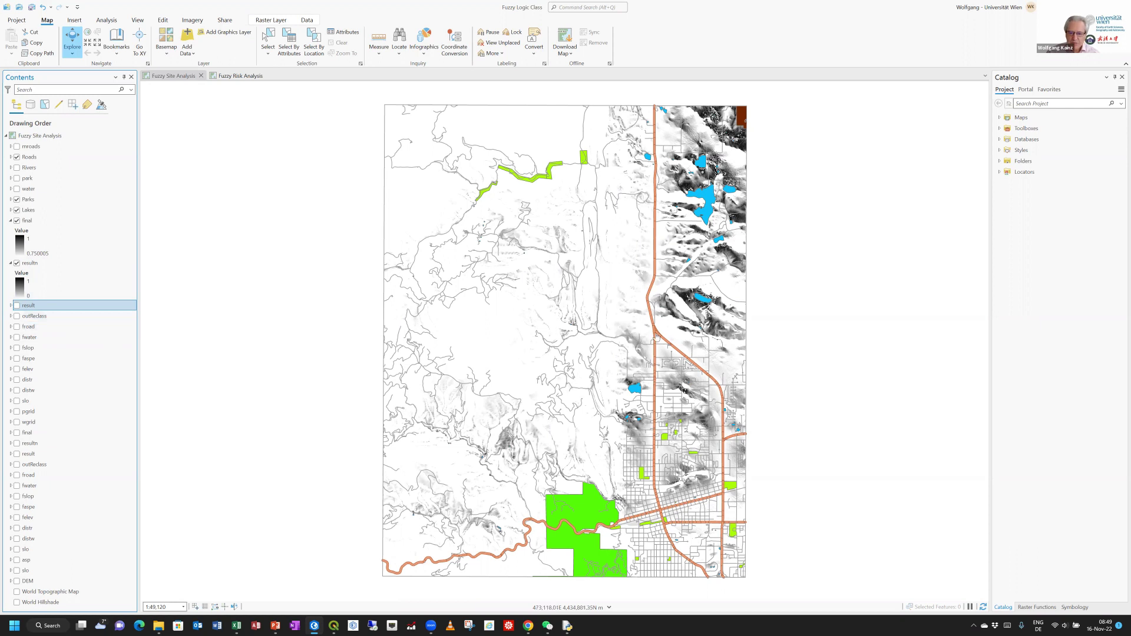
left_click(16, 263)
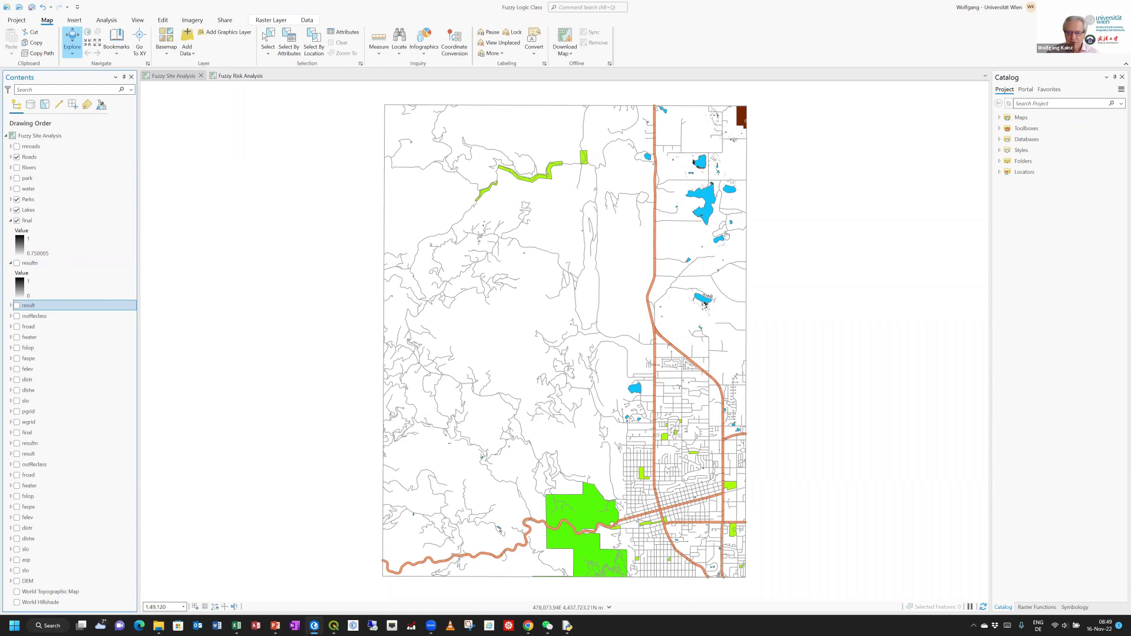
Step: Examine the final layer's suitable cells around the lakes in the northeastern part of the Fuzzy Site Analysis map
scroll(725, 234, "up", 5)
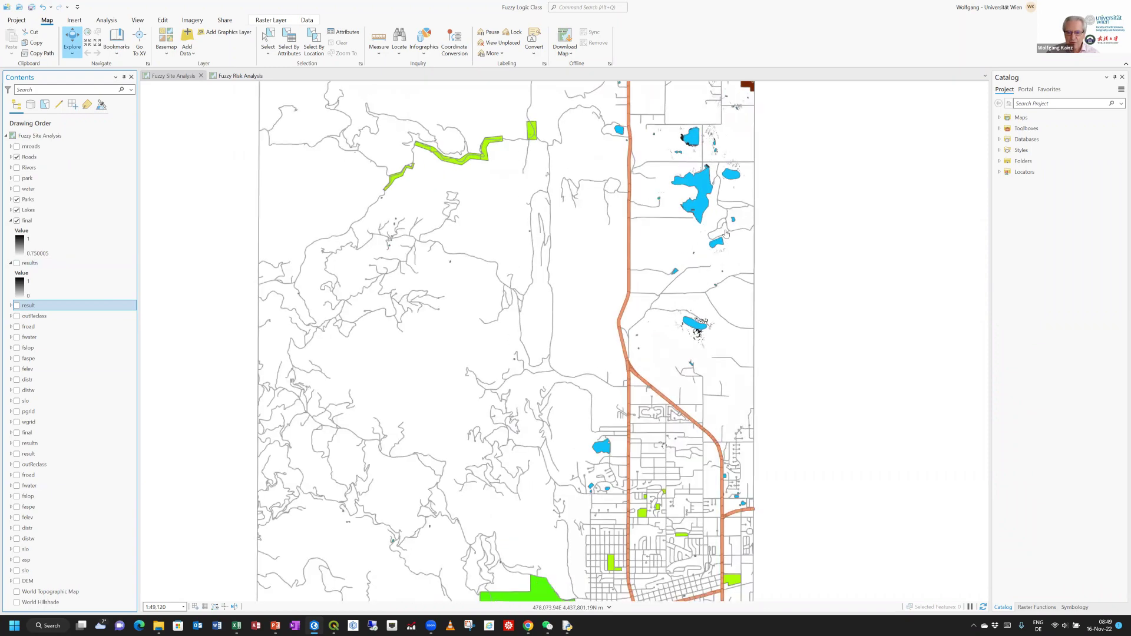
left_click_drag(683, 226, 638, 499)
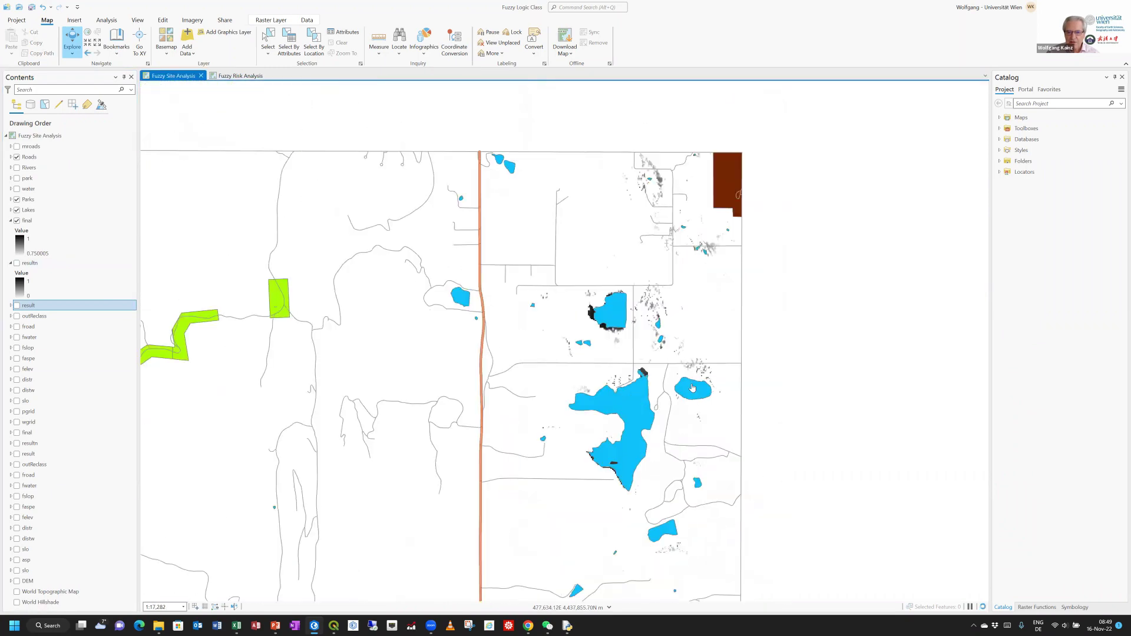
scroll(685, 383, "up", 2)
scroll(684, 383, "up", 3)
left_click_drag(685, 383, 816, 480)
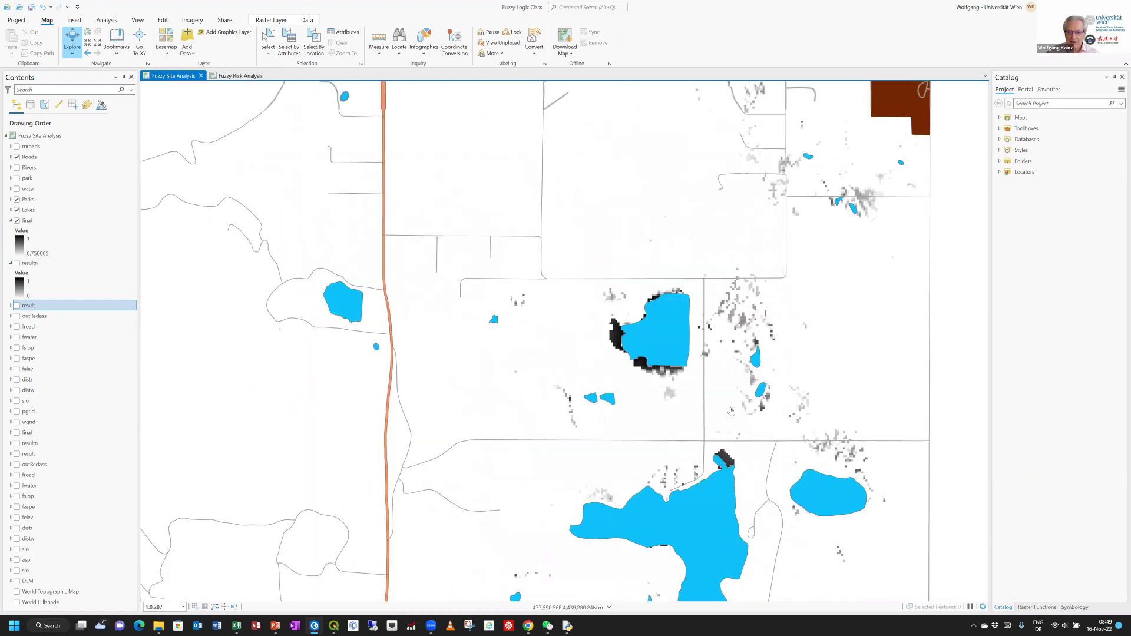
left_click_drag(817, 224, 723, 312)
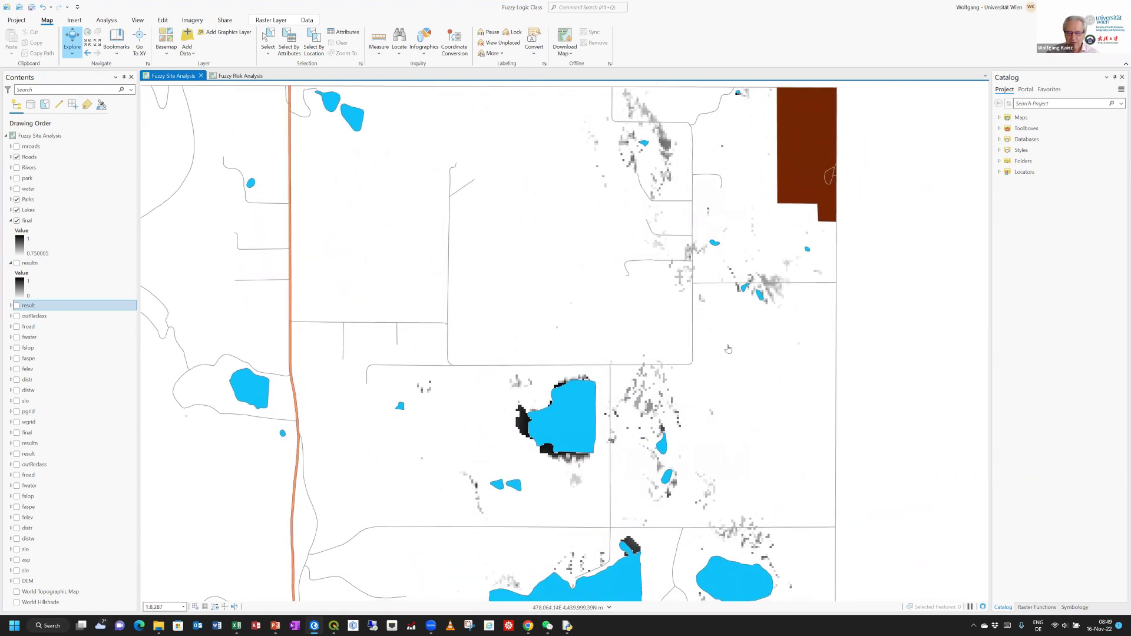
left_click_drag(725, 513, 742, 236)
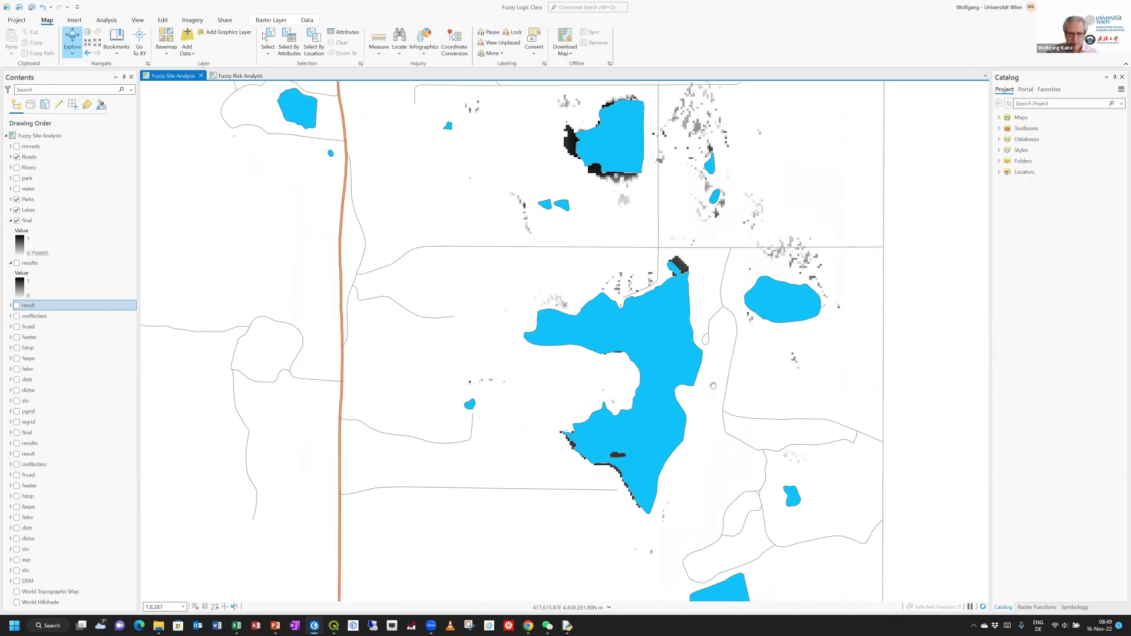
left_click_drag(707, 507, 705, 357)
left_click_drag(706, 499, 707, 399)
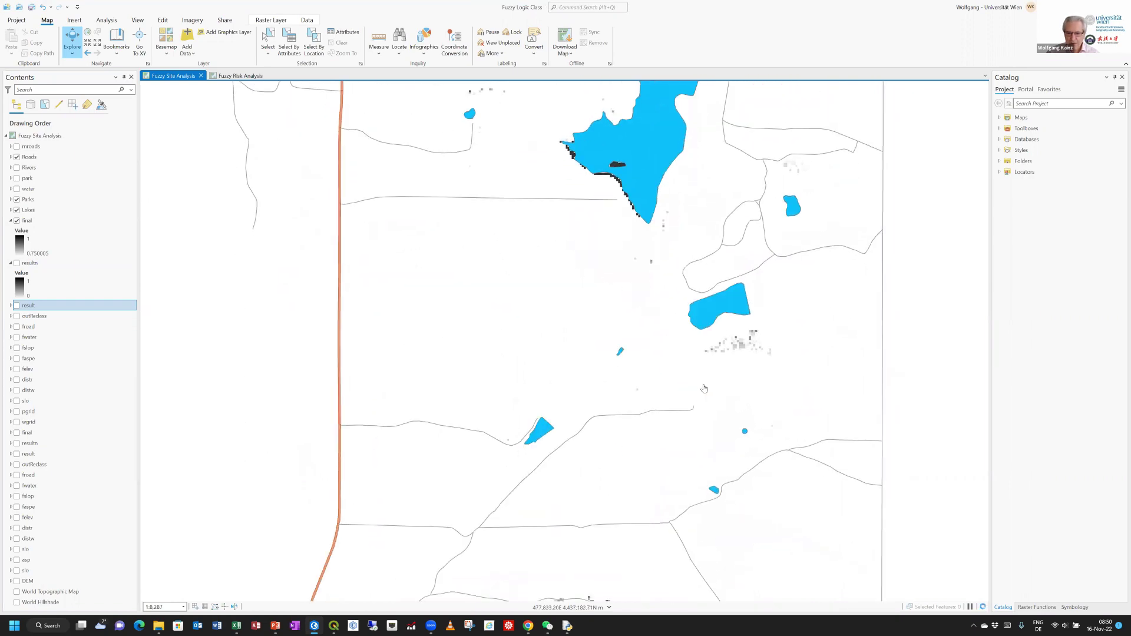
left_click_drag(730, 293, 728, 242)
left_click_drag(704, 468, 740, 275)
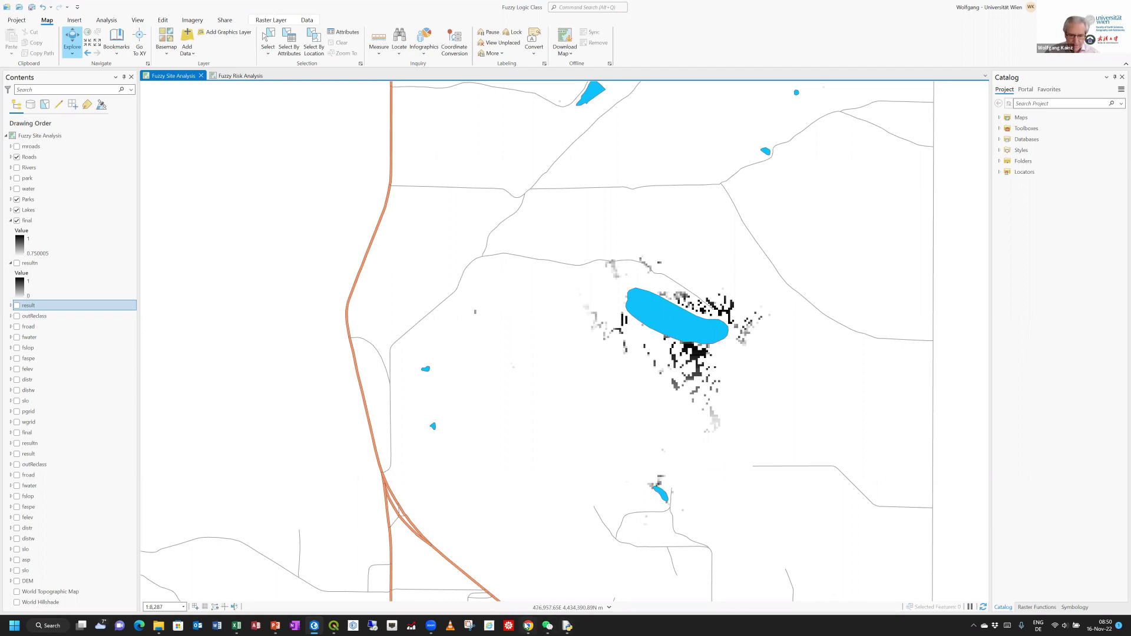
Step: Switch to Chrome, view the Python script for Case Study 1 from the course page, and return to that page
left_click(527, 626)
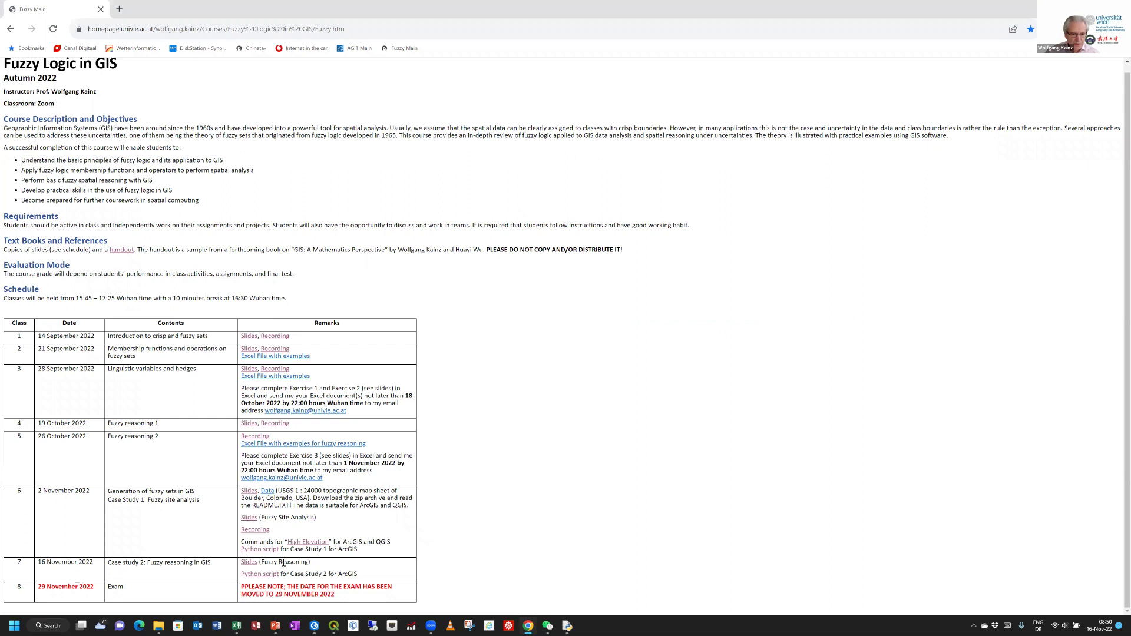
left_click(262, 551)
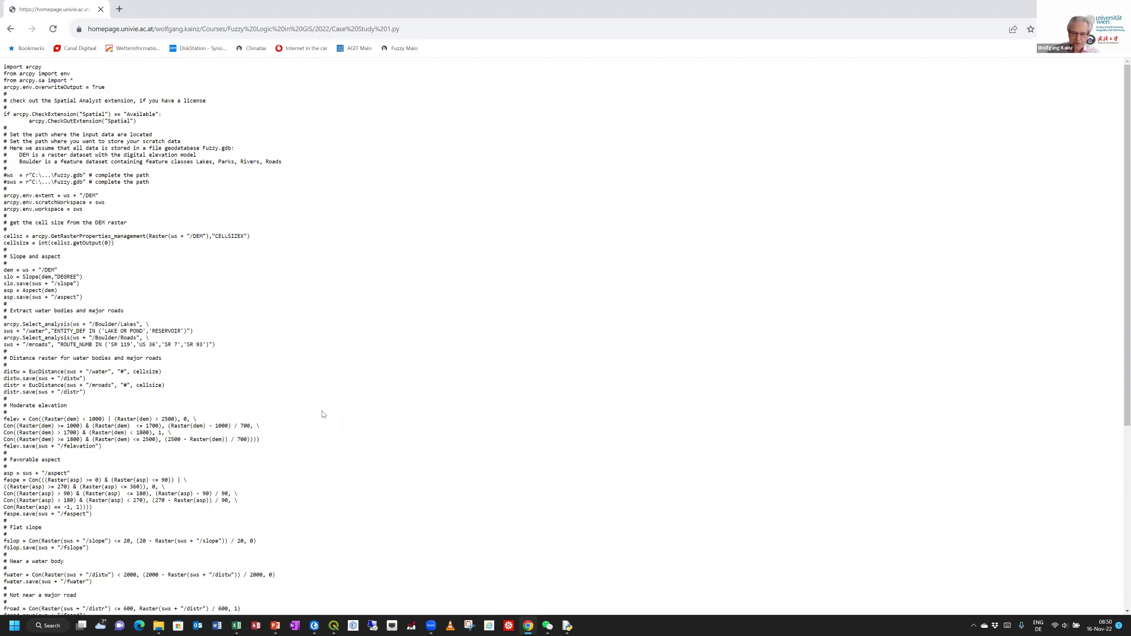
left_click(11, 29)
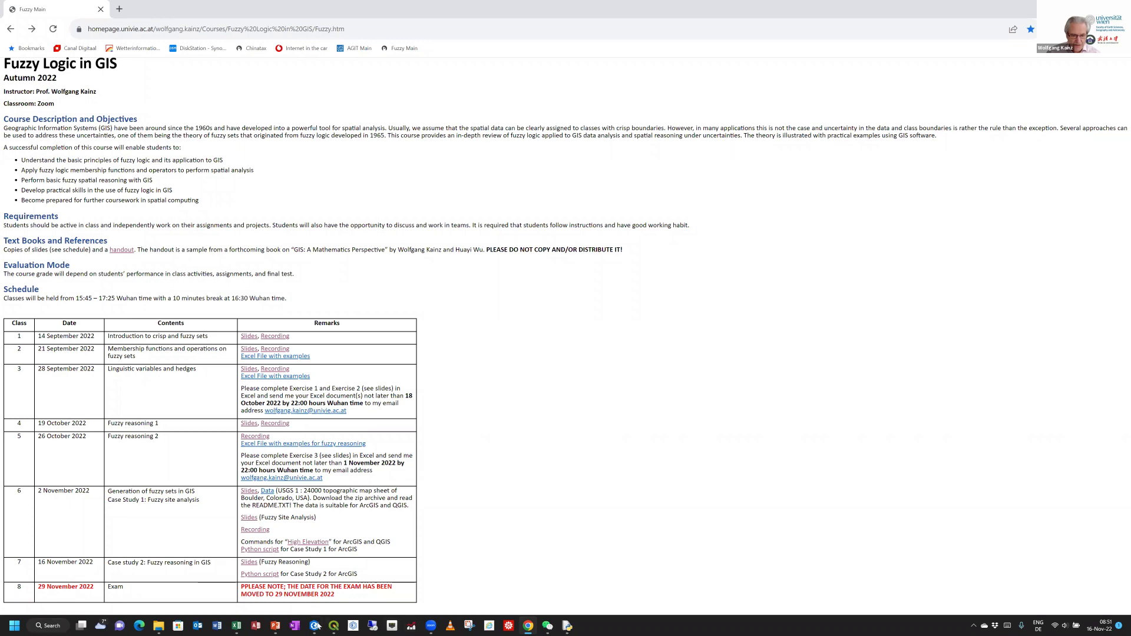
Step: Switch to the Fuzzy Risk Analysis map in ArcGIS Pro and hide its World Topographic Map and World Hillshade layers
mouse_move(314, 626)
left_click(323, 584)
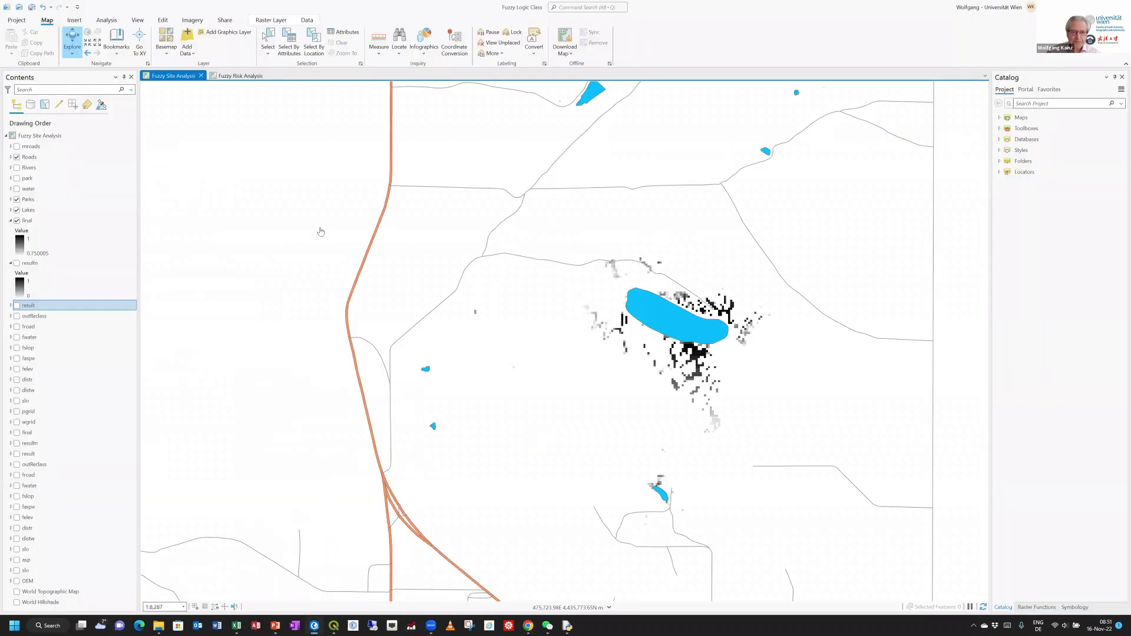
left_click(250, 77)
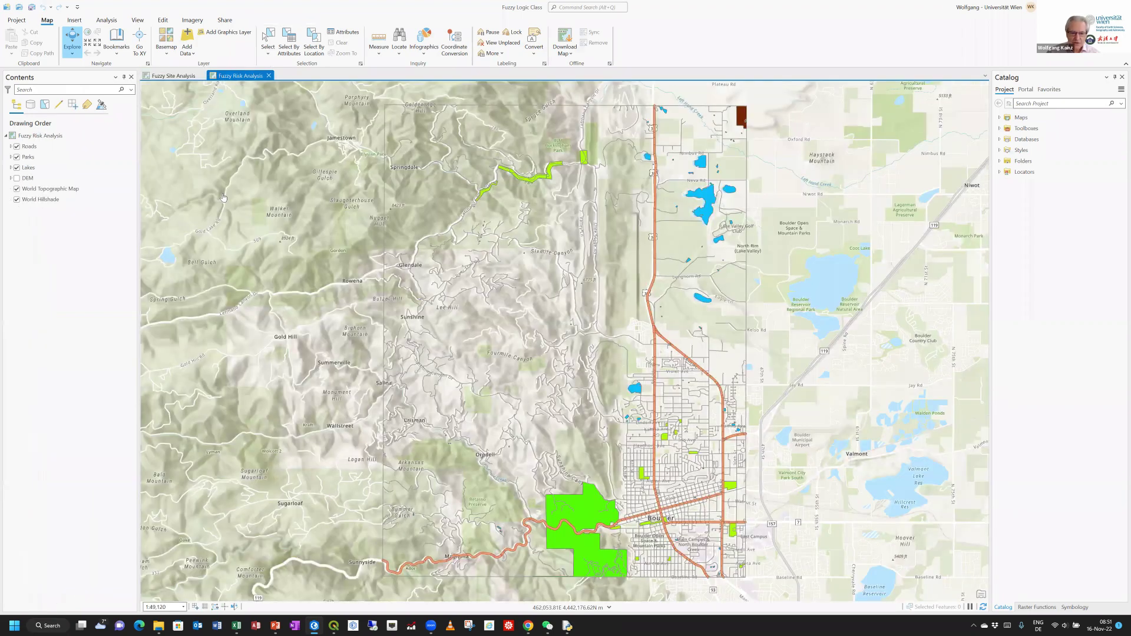
left_click(17, 201)
left_click(17, 199)
left_click(17, 188)
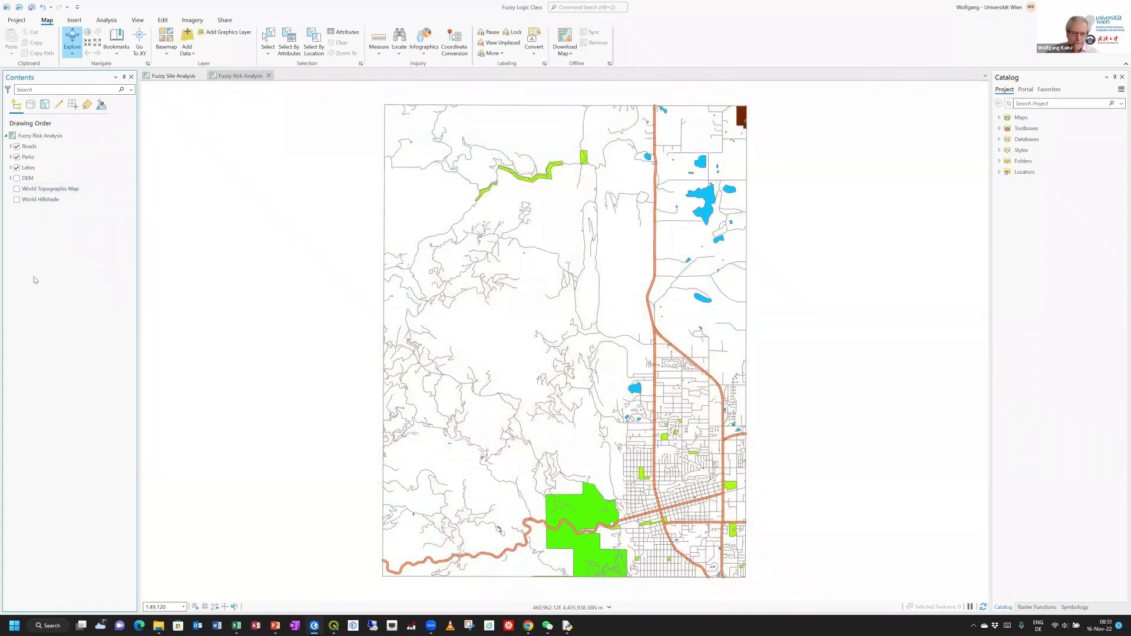
Step: View the QGIS project, and in PowerPoint start the slide show at the Case Study 2: Fuzzy reasoning in GIS slide
left_click(333, 625)
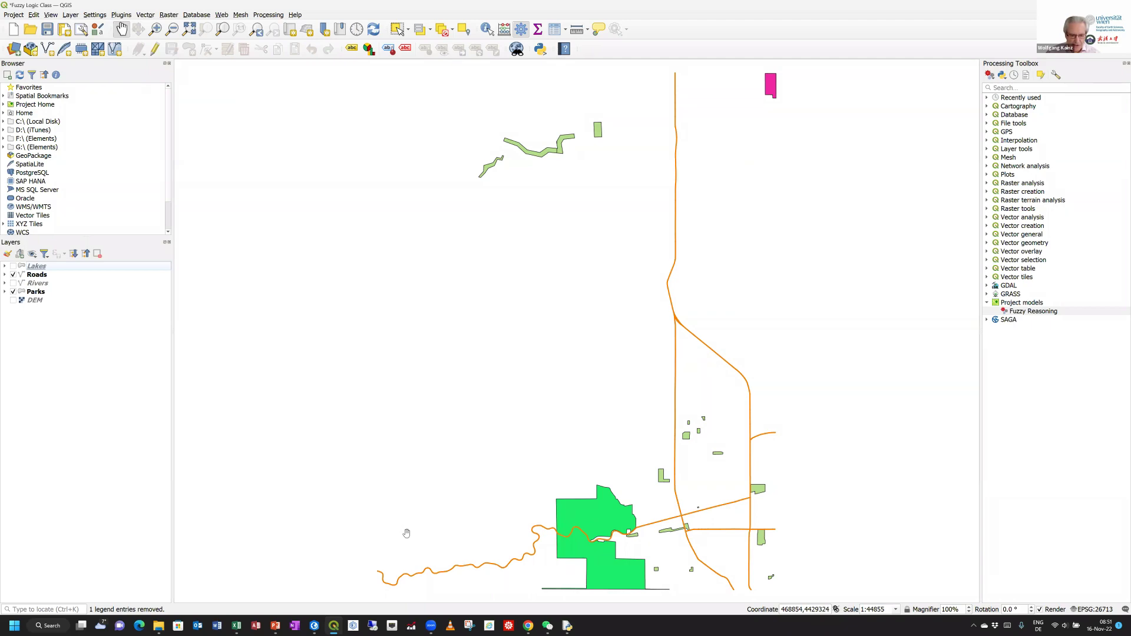
left_click(275, 626)
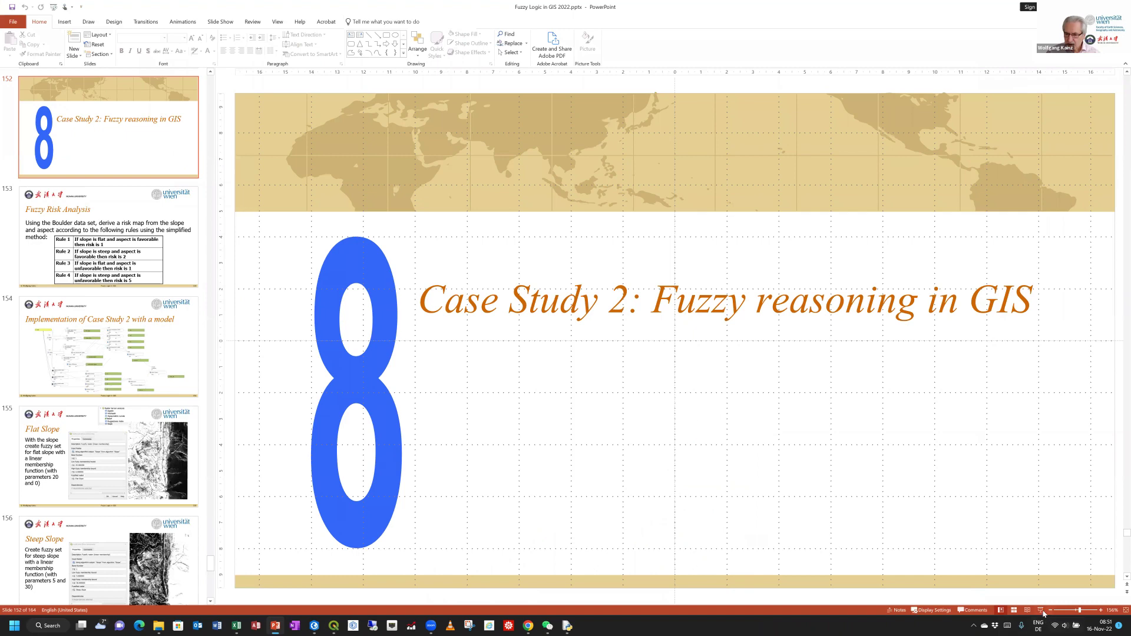
left_click(1041, 610)
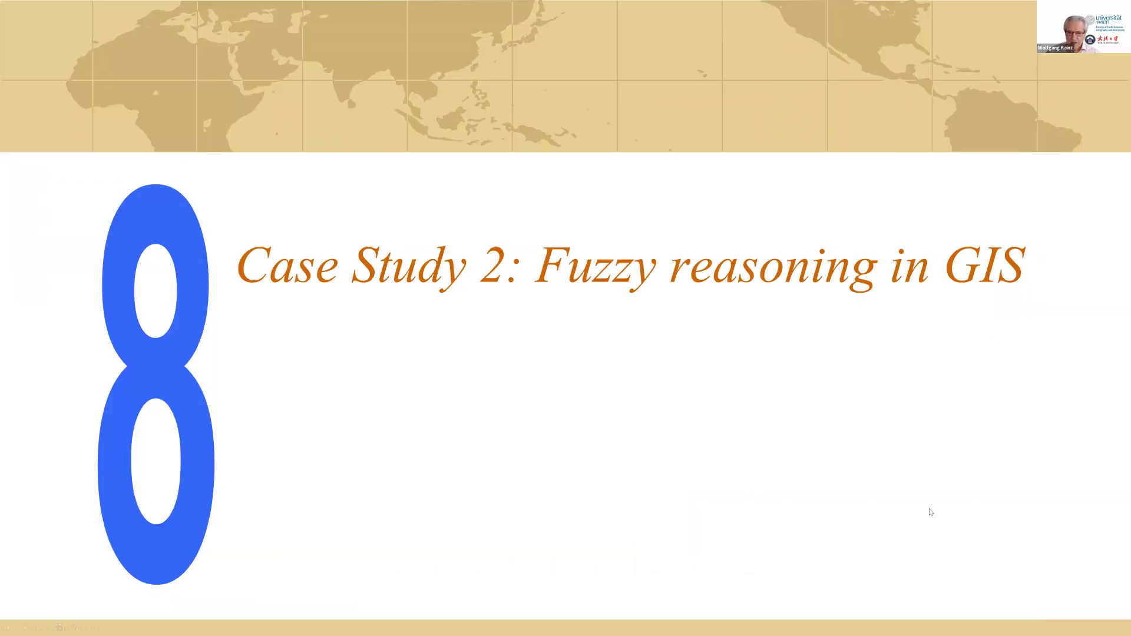
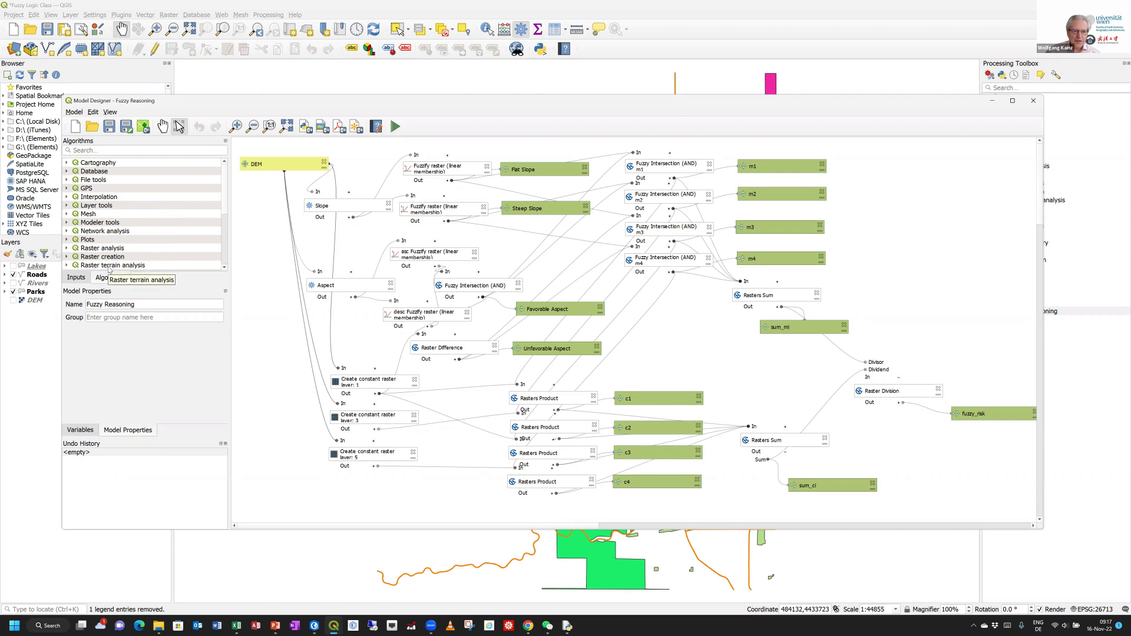
Step: Review the parameters of the Slope and Create constant raster layer: 1 algorithms in the QGIS model without changing them
double_click(356, 211)
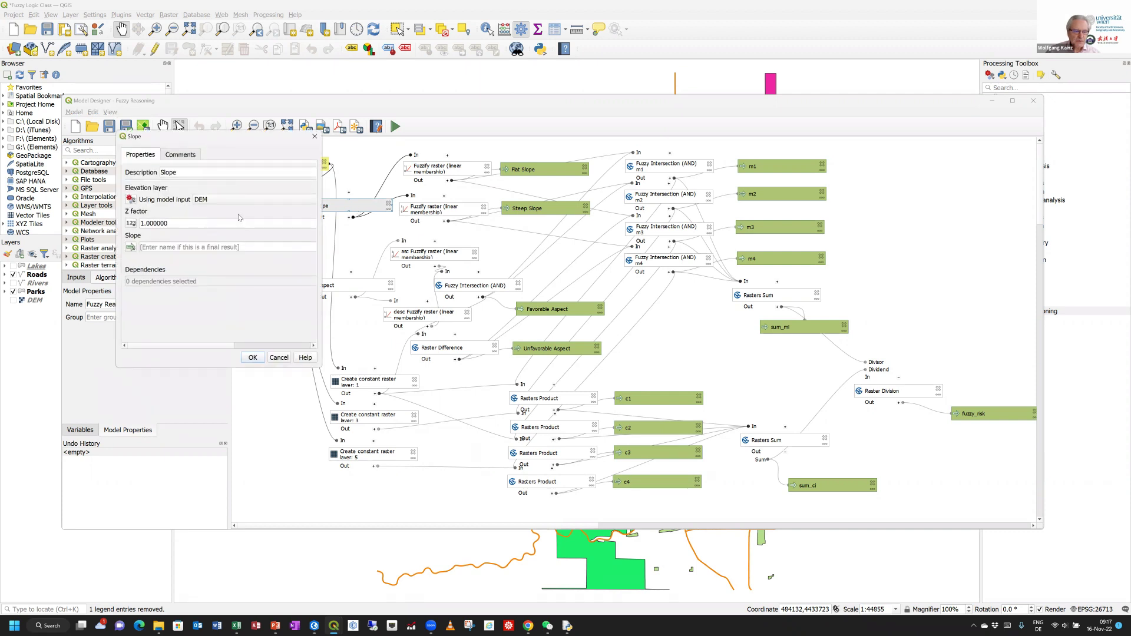
left_click(277, 358)
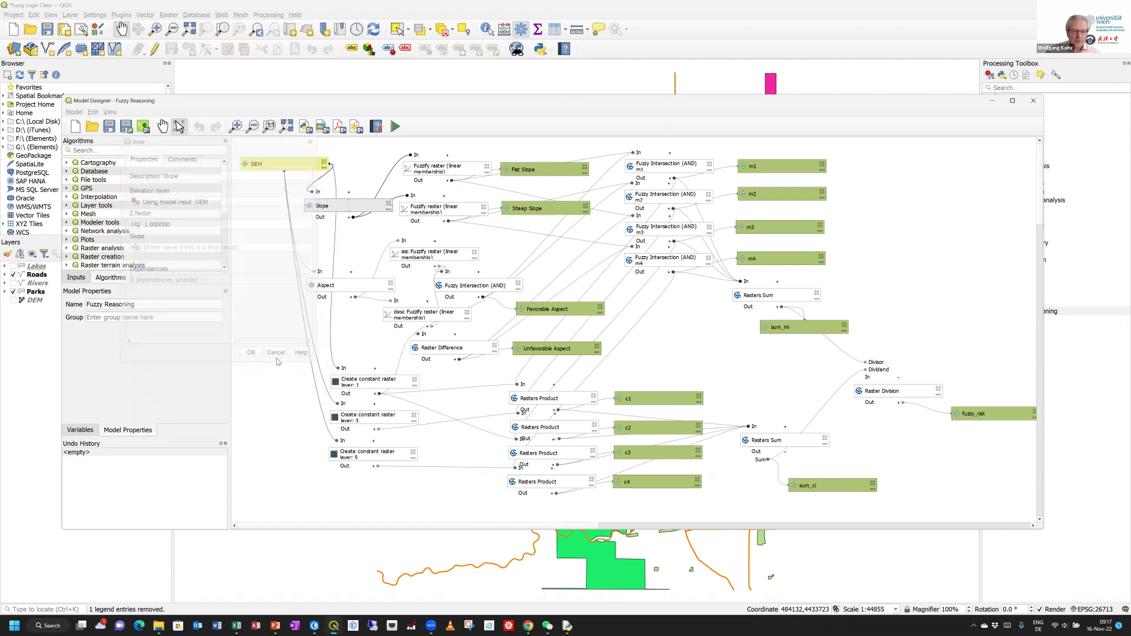
left_click(352, 383)
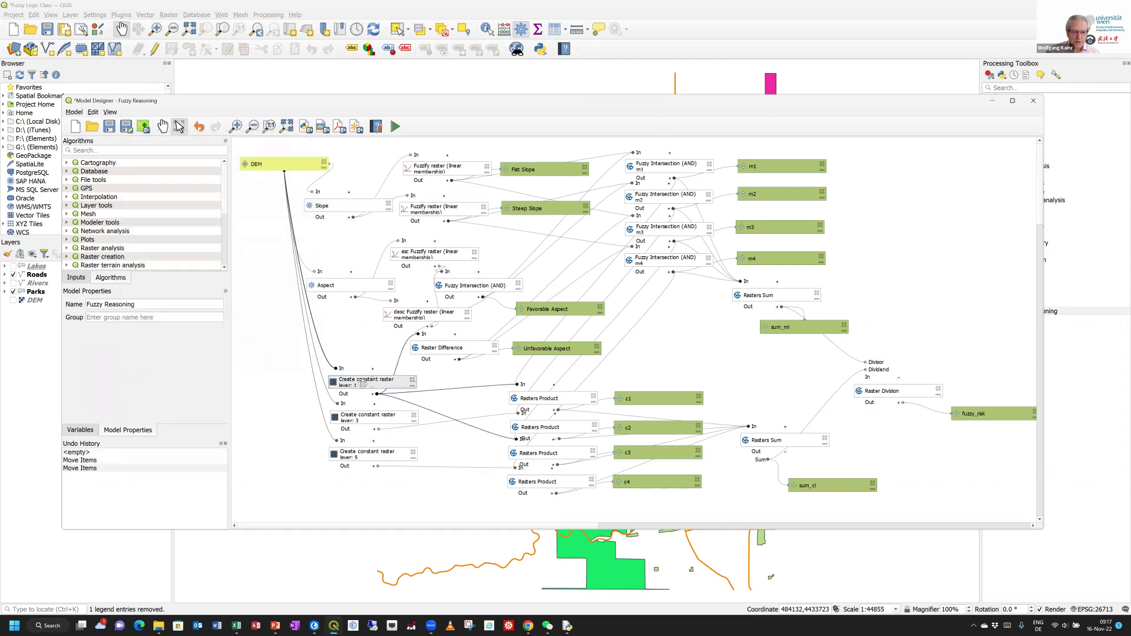
double_click(353, 383)
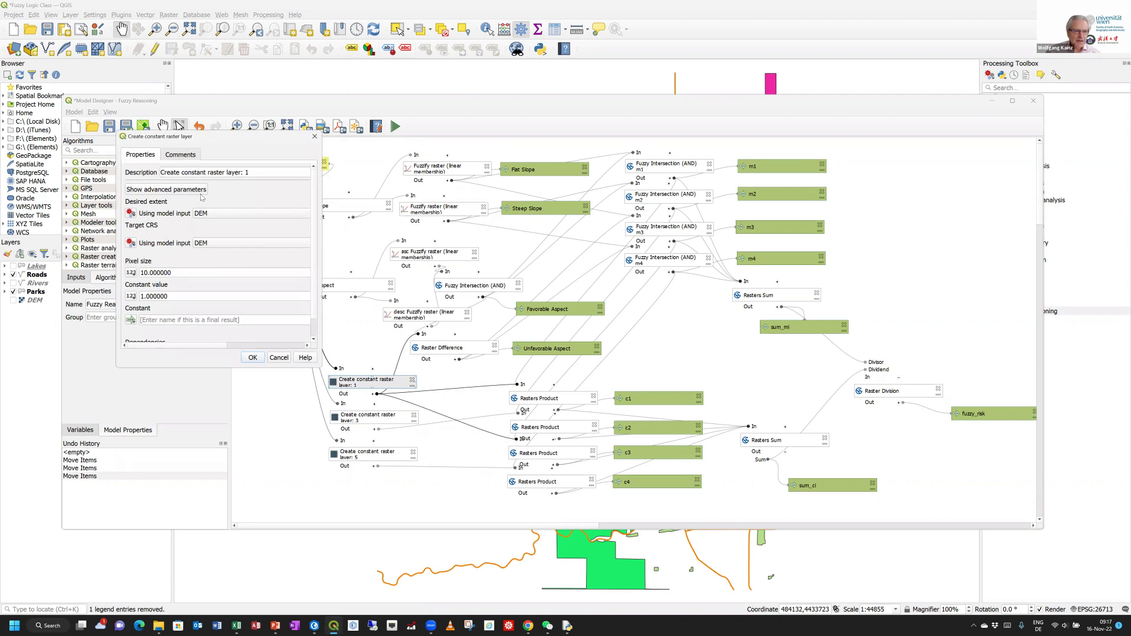
left_click(278, 358)
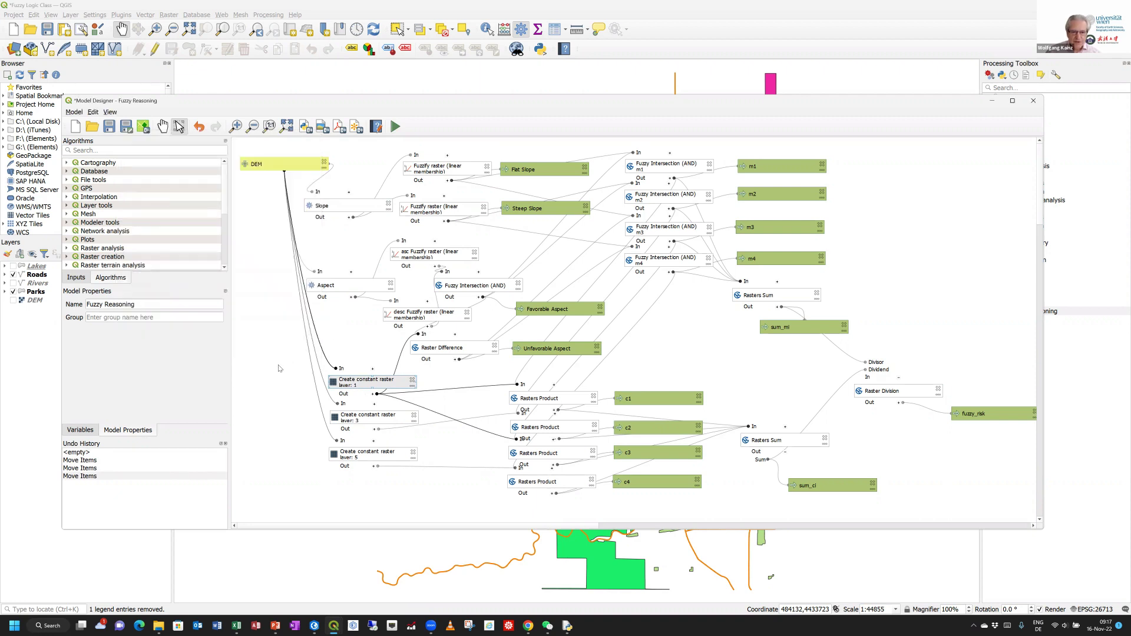
Step: Maximize the Model Designer window and fit the whole Fuzzy Reasoning model in the canvas
left_click(286, 127)
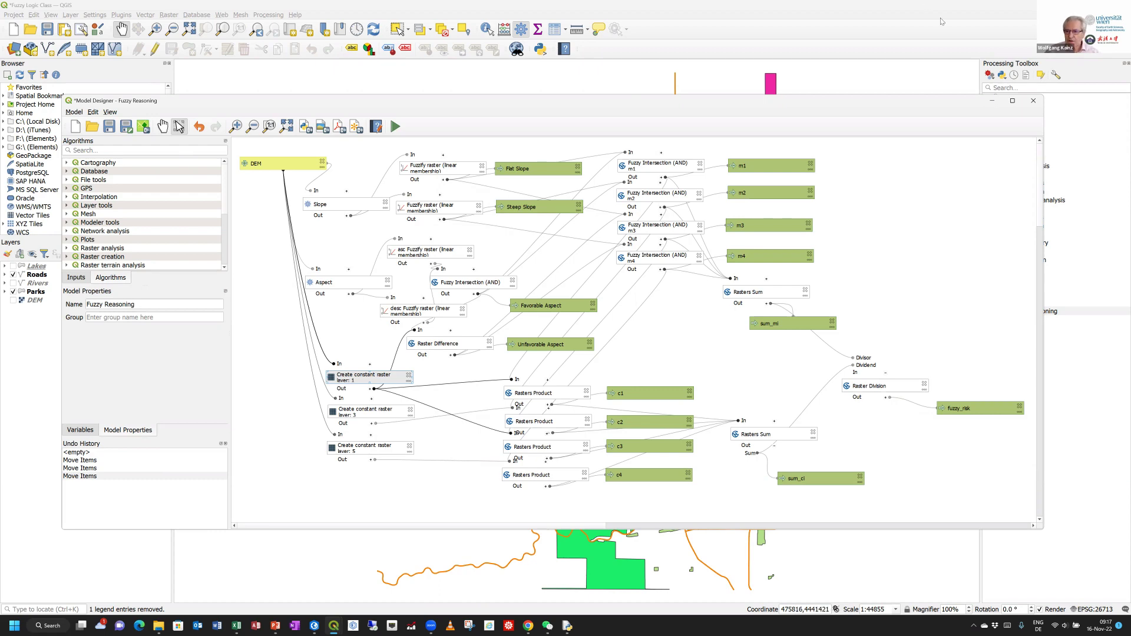
left_click(1013, 102)
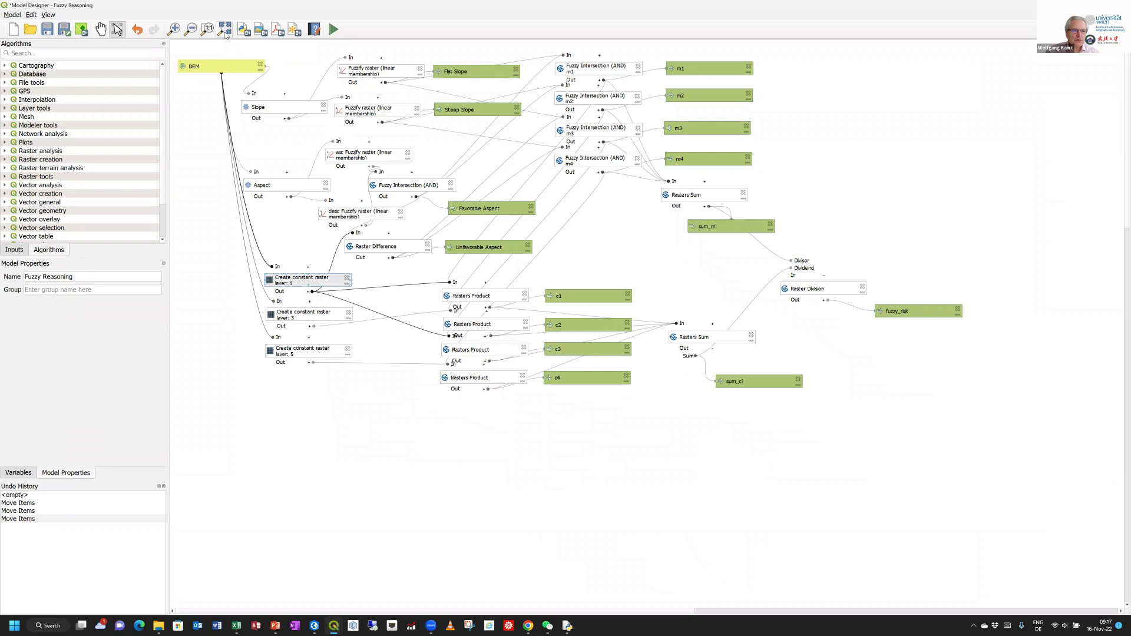
left_click(226, 36)
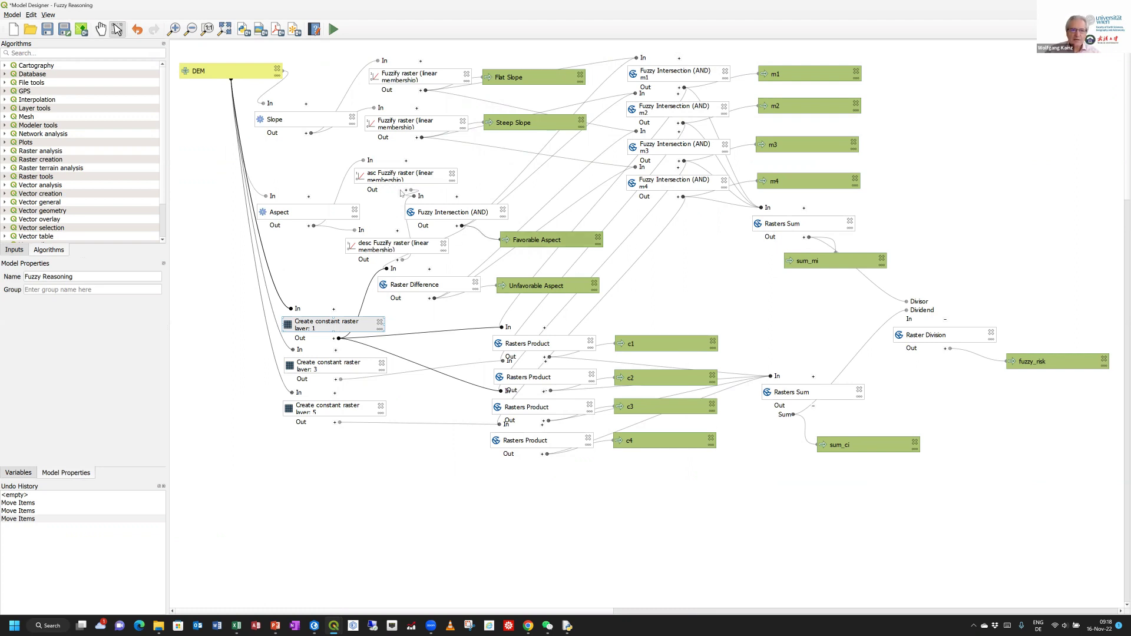
Step: Validate the Fuzzy Reasoning model
left_click(12, 15)
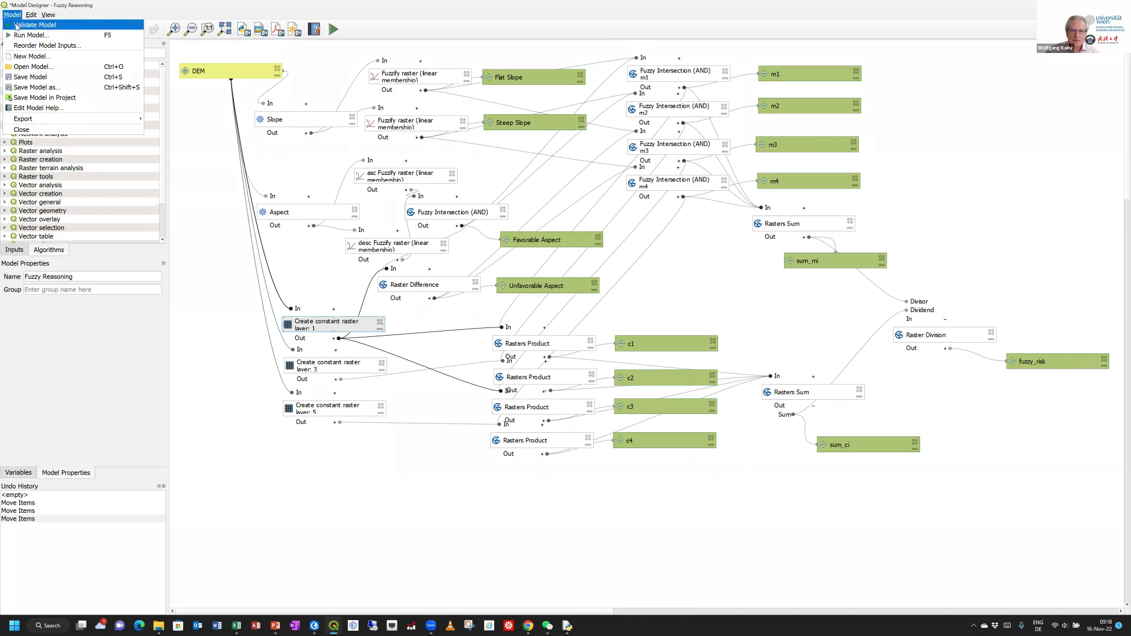
left_click(24, 25)
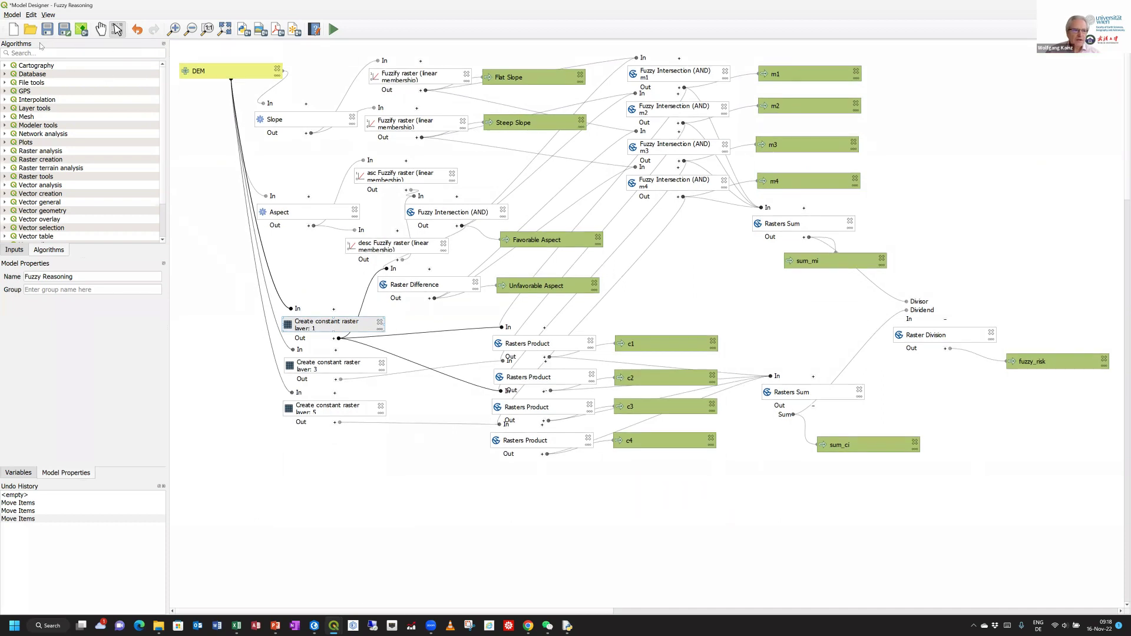
Step: Run the Fuzzy Reasoning model on the DEM layer with the preset output files after checking its parameters, and close the finished run dialog
left_click(13, 16)
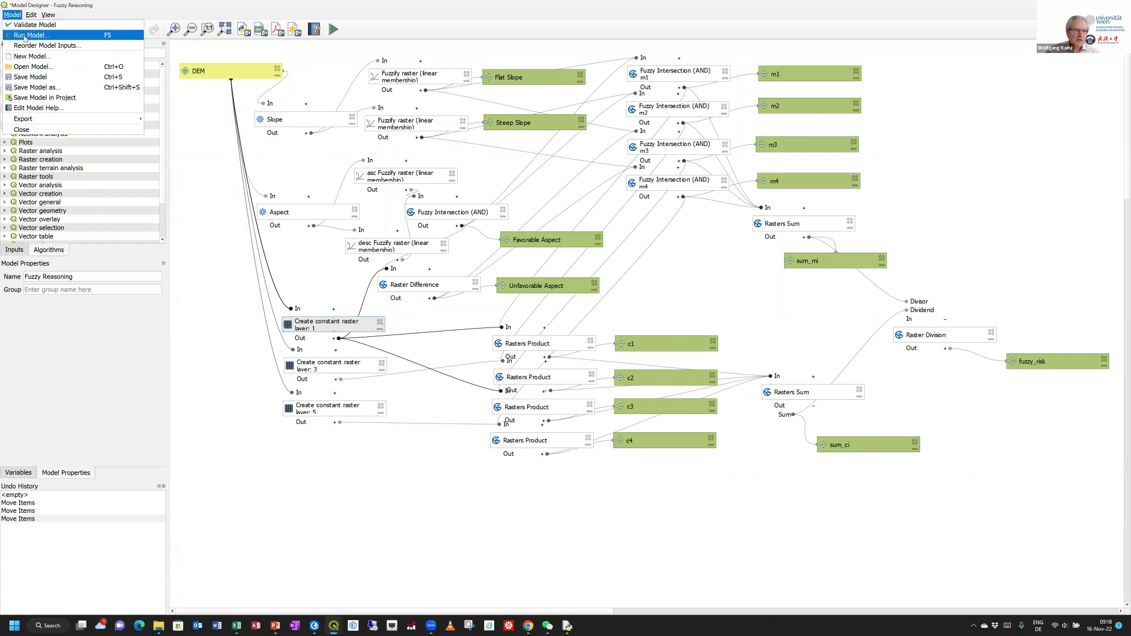
left_click(31, 35)
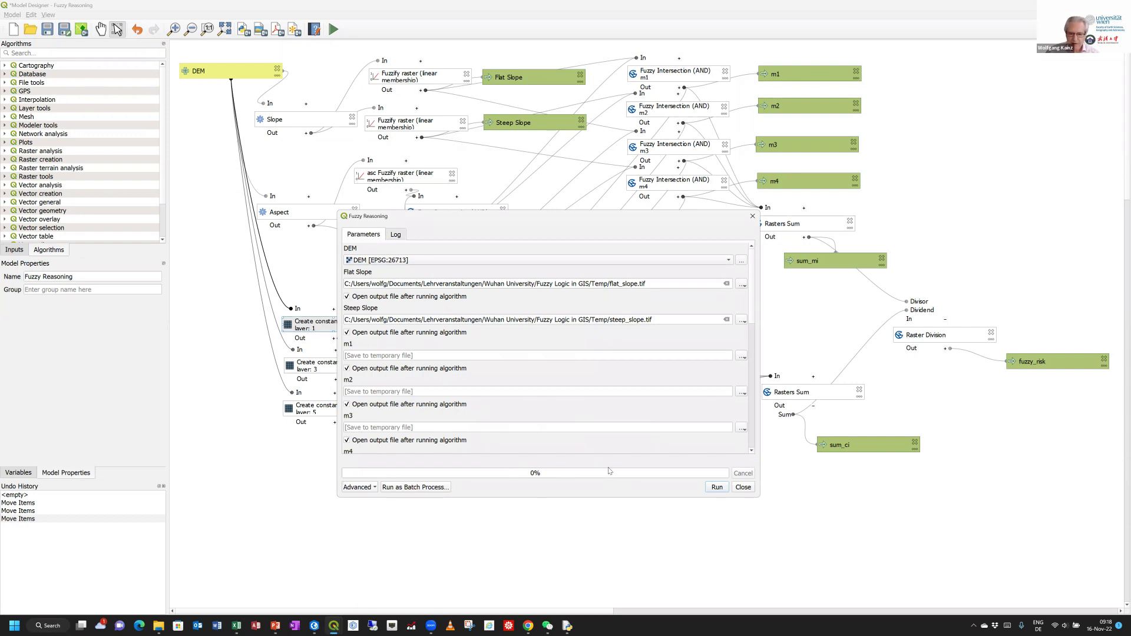
left_click(751, 451)
left_click(751, 451)
left_click(752, 452)
left_click(751, 452)
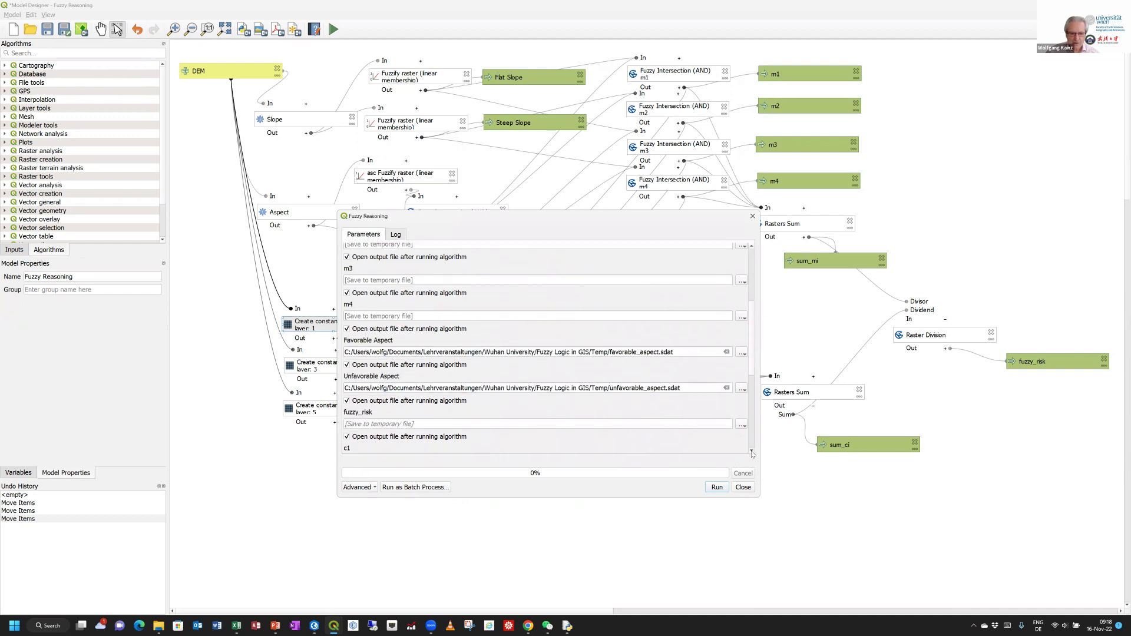
left_click(752, 452)
left_click(752, 452)
left_click(751, 452)
left_click(752, 452)
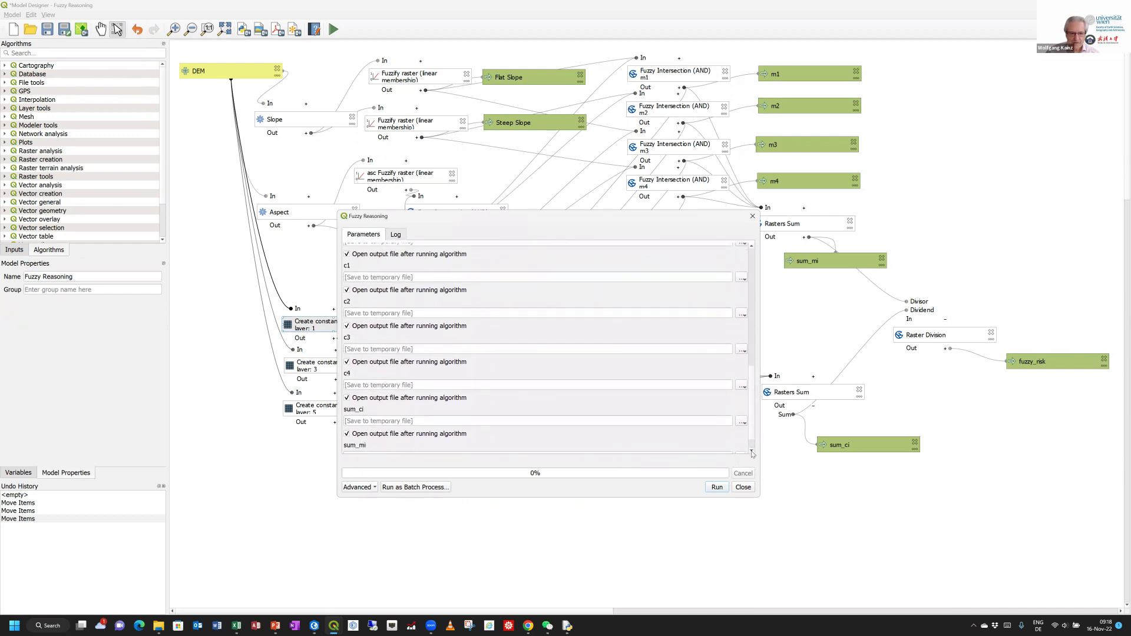
left_click(752, 453)
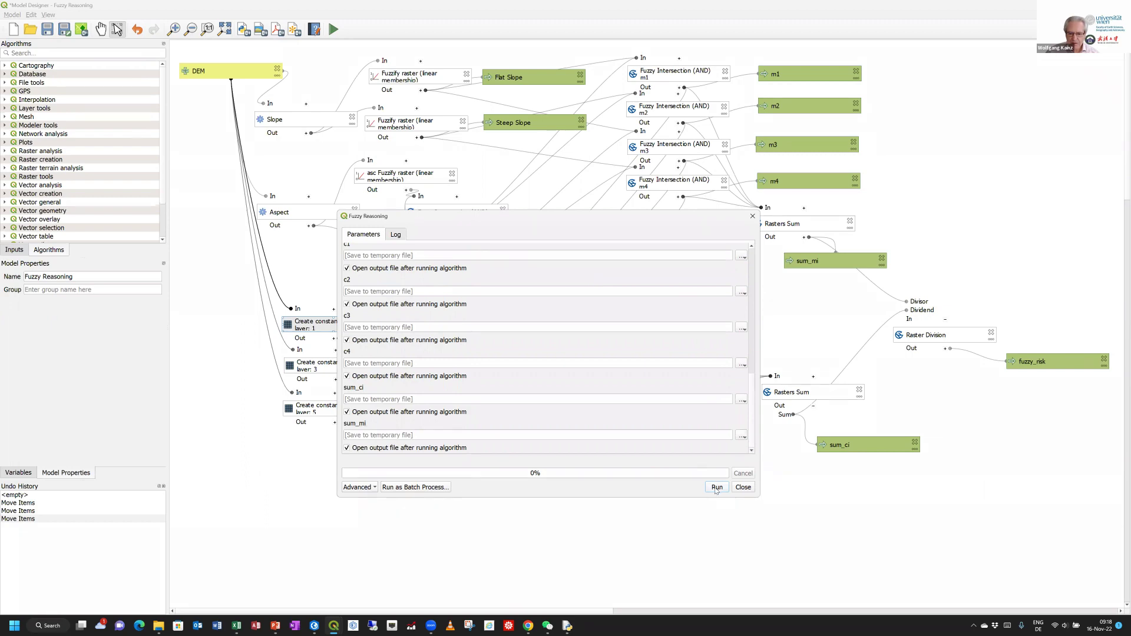
left_click(716, 487)
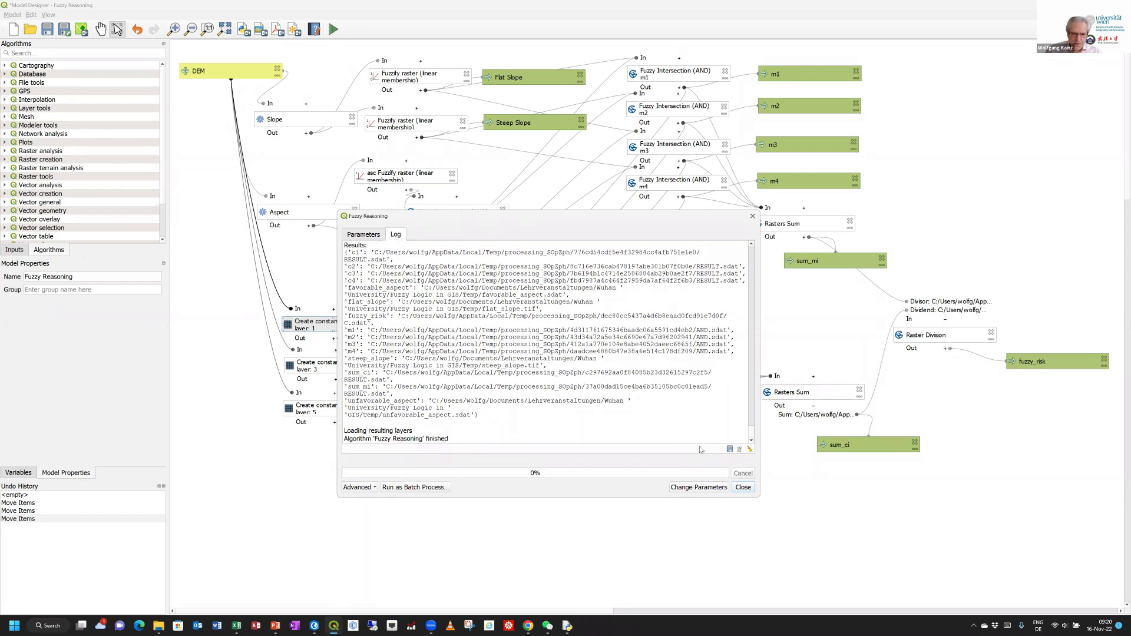
left_click(743, 487)
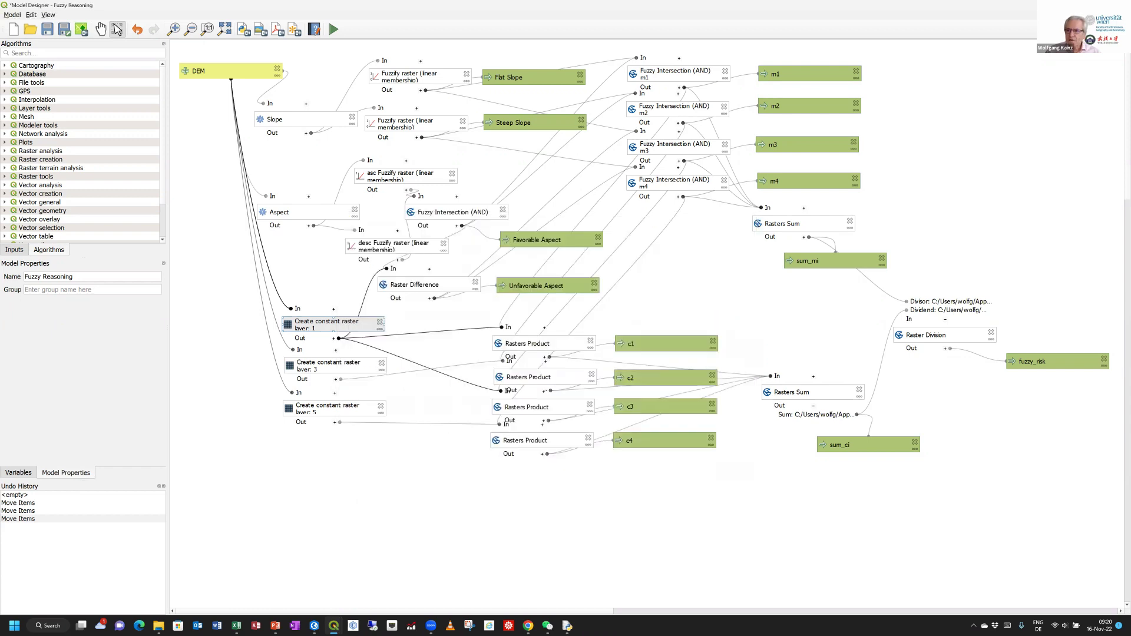
Step: Return to the main QGIS map window and collapse the legends of all raster layers produced by the model
key("super+Down")
key("super+Down")
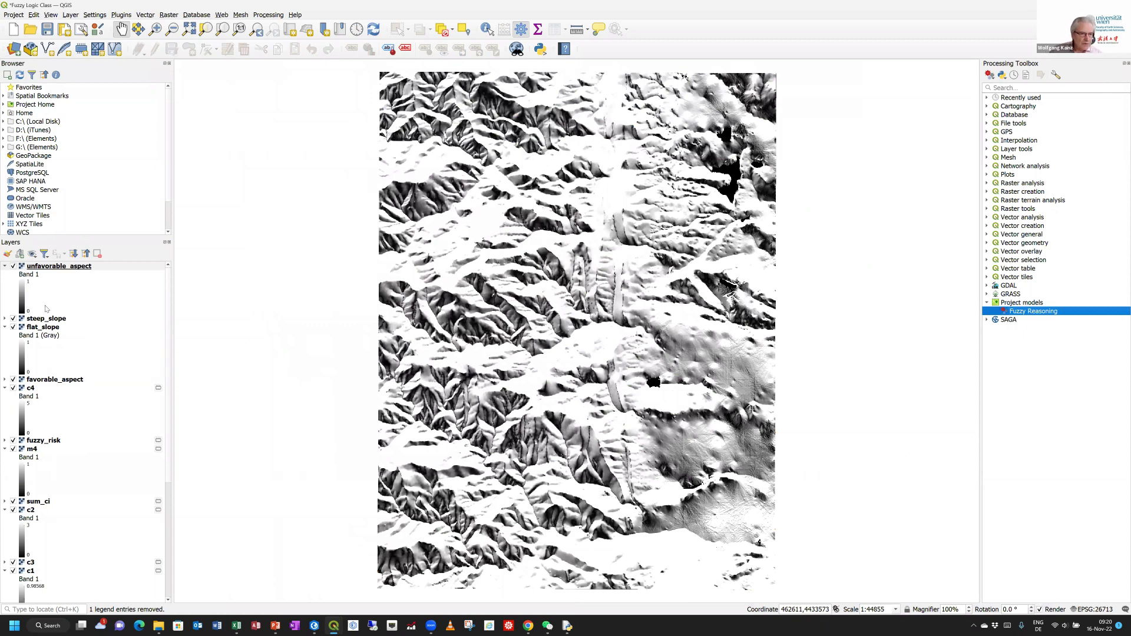
left_click(5, 266)
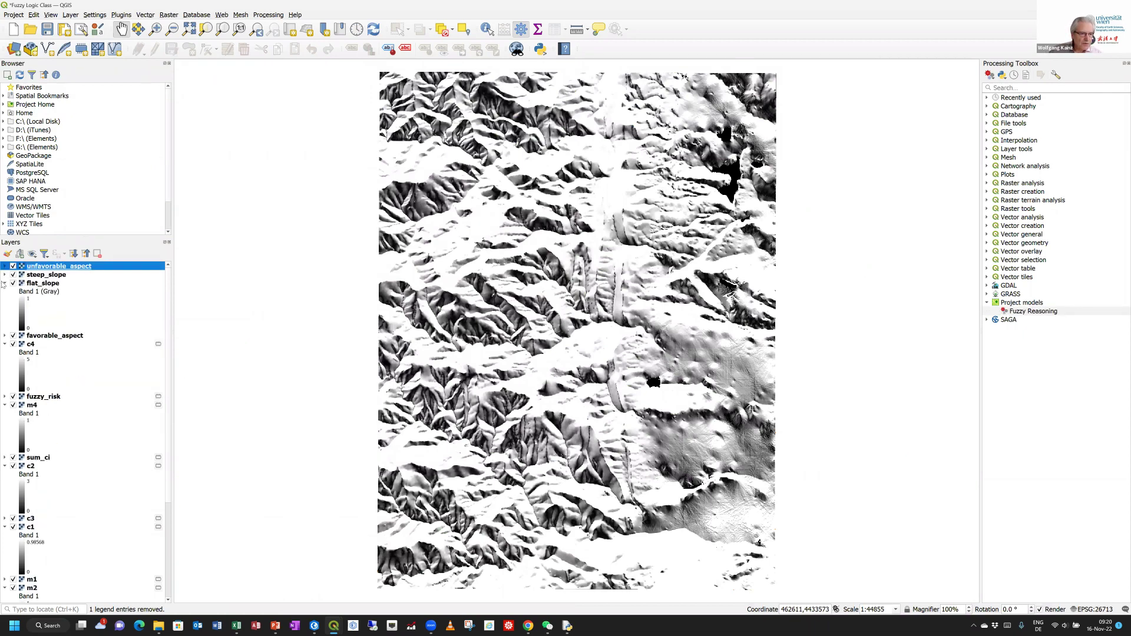
left_click(4, 284)
left_click(5, 301)
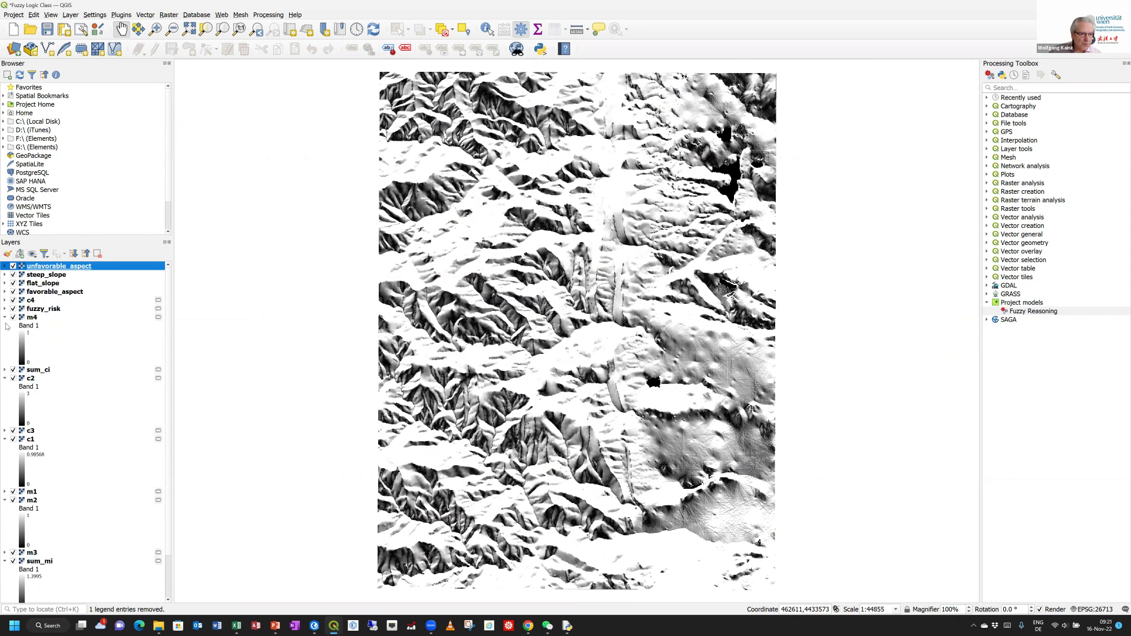
left_click(6, 318)
left_click(5, 335)
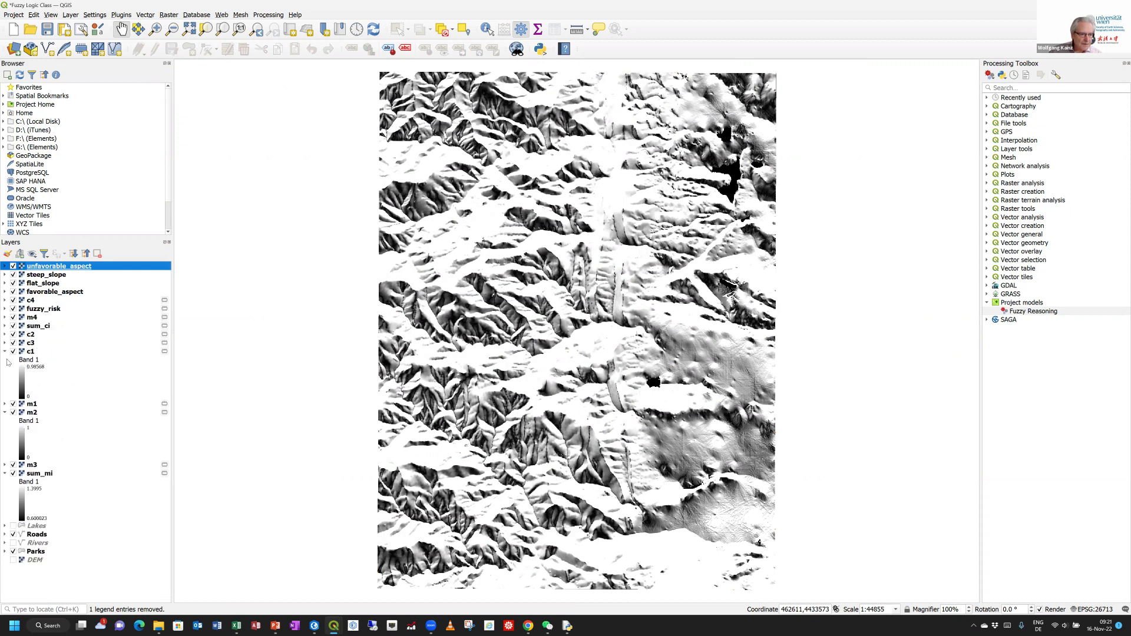
left_click(5, 352)
left_click(5, 368)
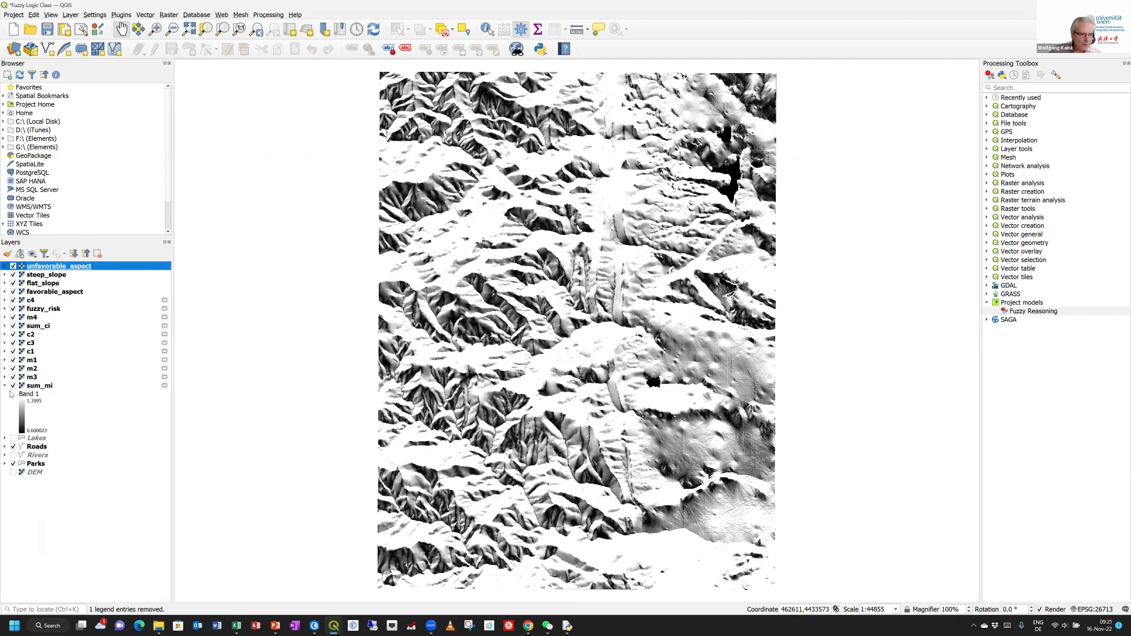
left_click(5, 378)
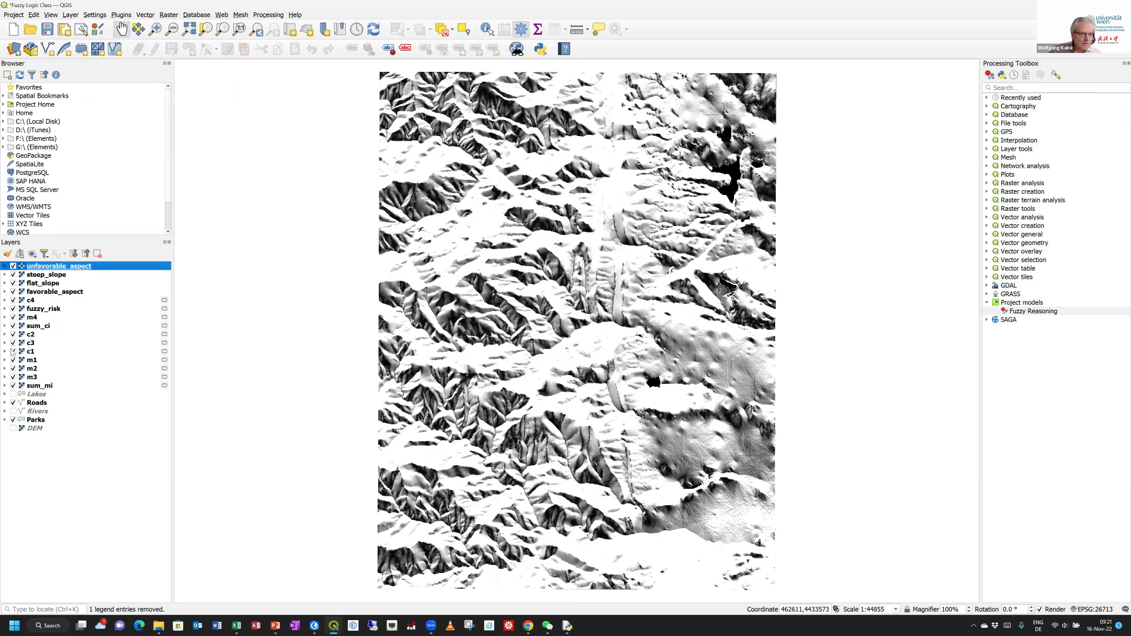
Step: Hide the intermediate layers m1 to m4, c1 to c4, sum_ci and sum_mi
left_click(13, 360)
left_click(13, 369)
left_click(13, 377)
left_click(13, 352)
left_click(13, 343)
left_click(13, 334)
left_click(13, 326)
left_click(13, 385)
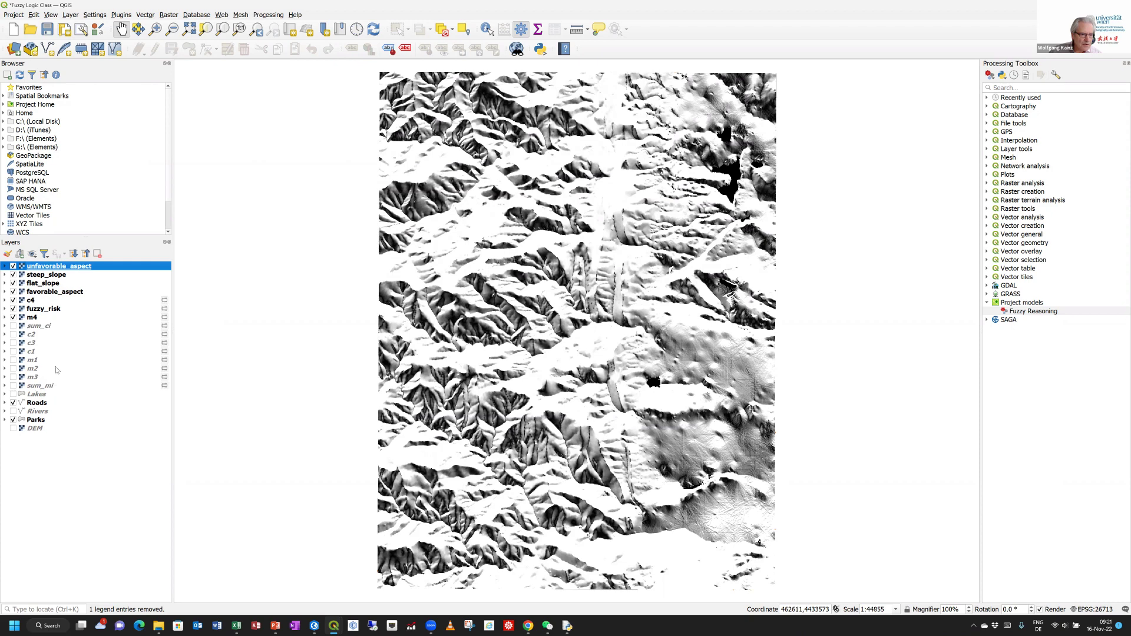
left_click(13, 318)
left_click(13, 300)
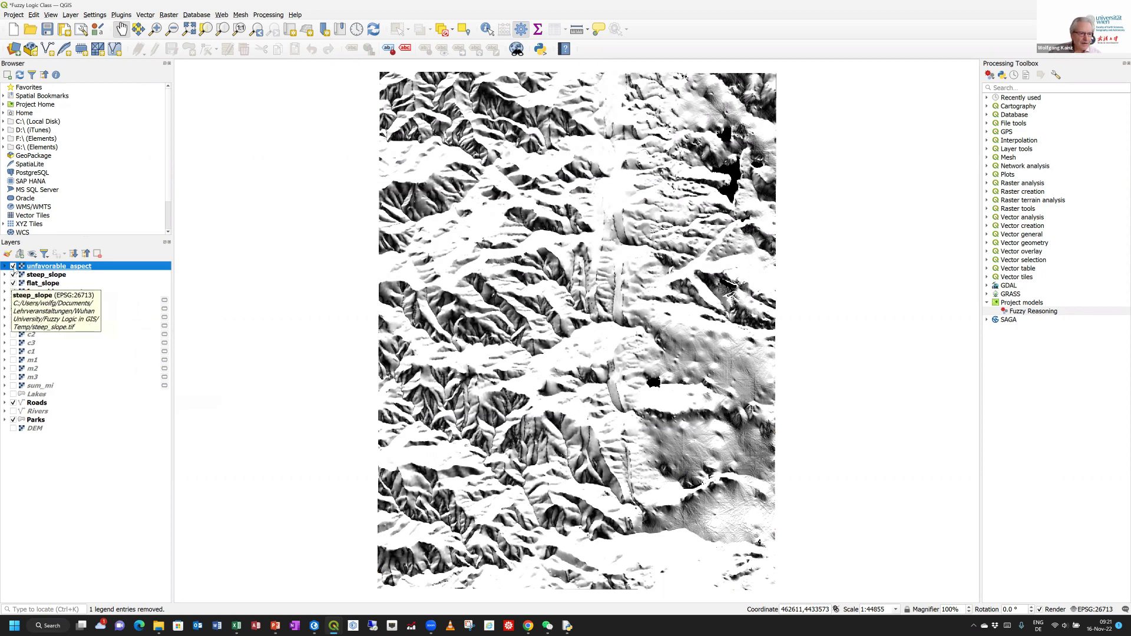
Step: Hide the steep_slope, unfavorable_aspect, flat_slope and favorable_aspect layers so that fuzzy_risk is the only raster shown
left_click(13, 274)
left_click(13, 266)
left_click(13, 283)
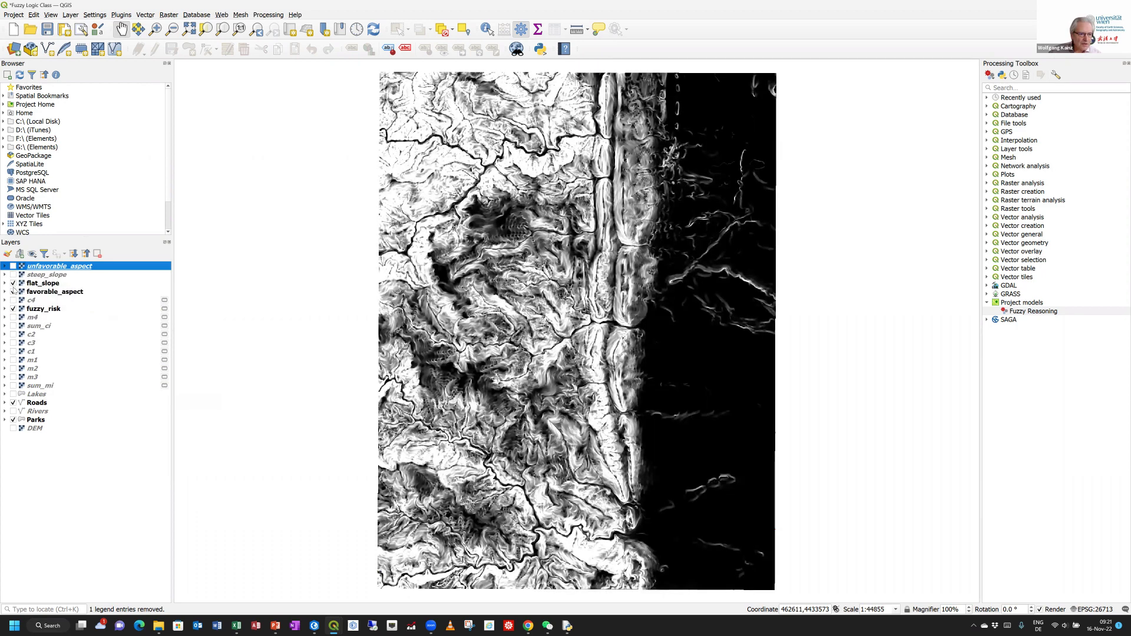
left_click(13, 291)
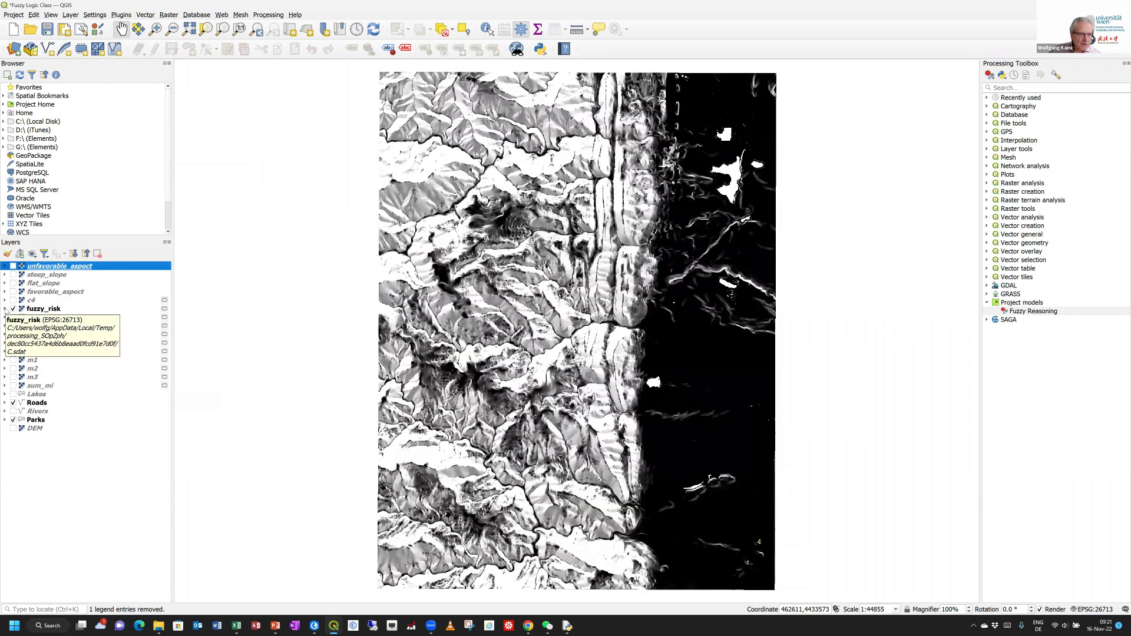
Step: Expand the fuzzy_risk legend and set the layer's color gradient to White to Black
left_click(4, 309)
double_click(24, 332)
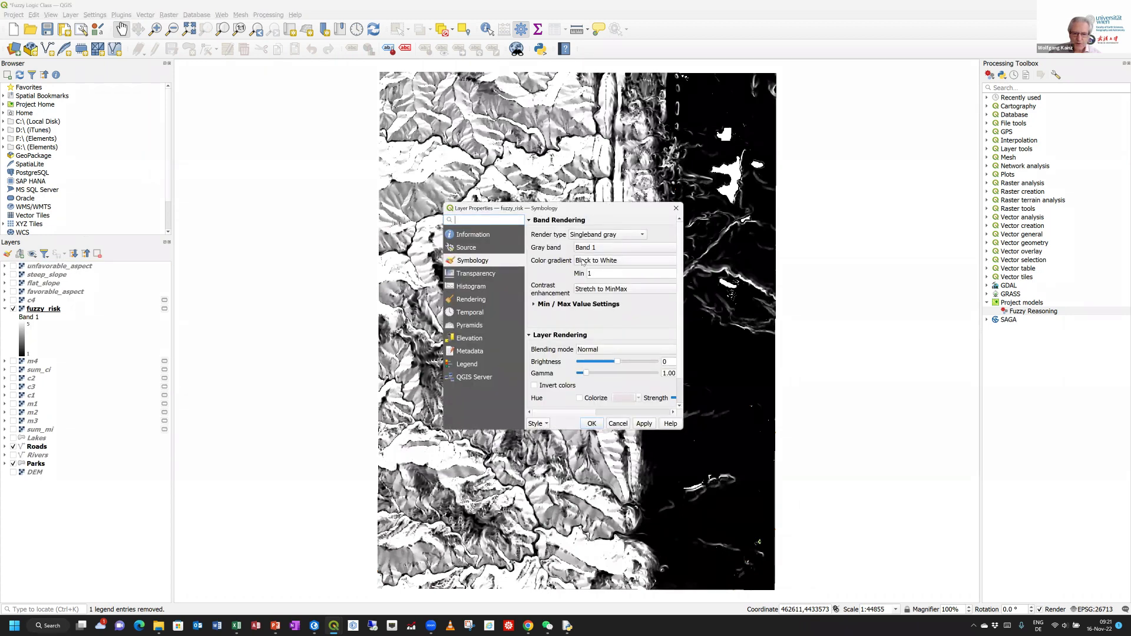
left_click(583, 260)
left_click(589, 270)
left_click(591, 423)
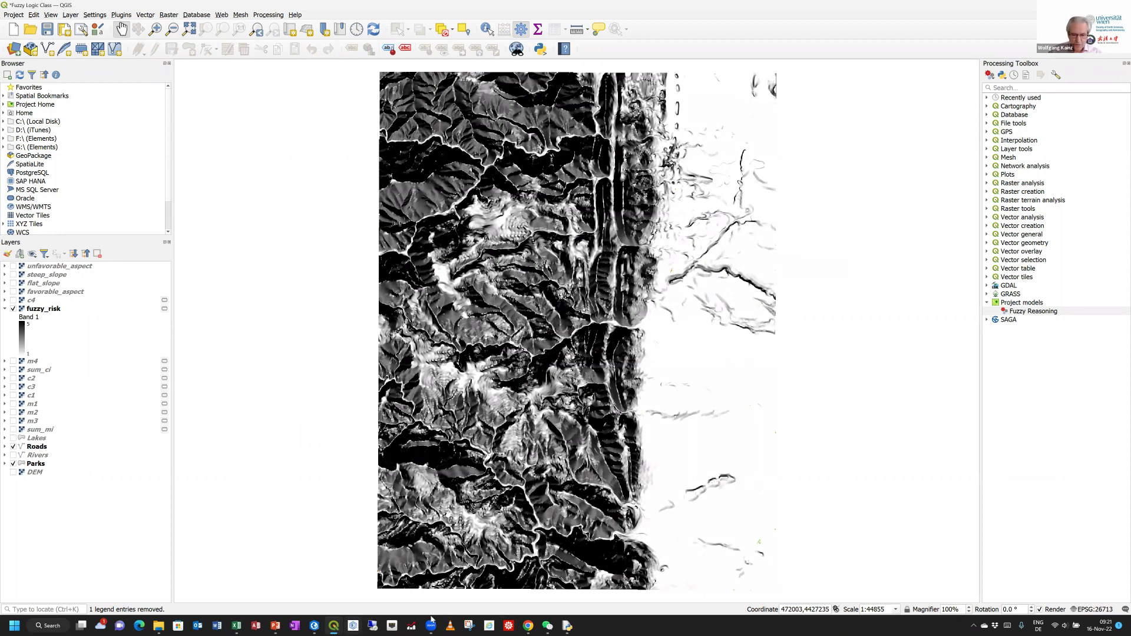
Step: Switch to PowerPoint, view the Final result slide as a slide show for comparison, and return to the QGIS project
left_click(279, 627)
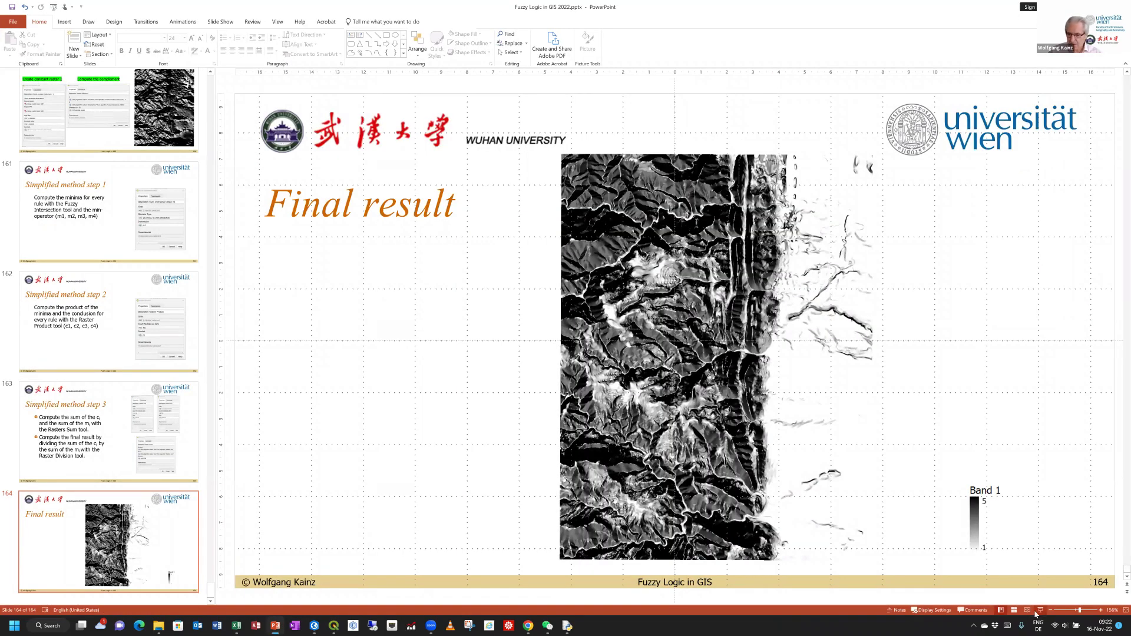
left_click(1038, 611)
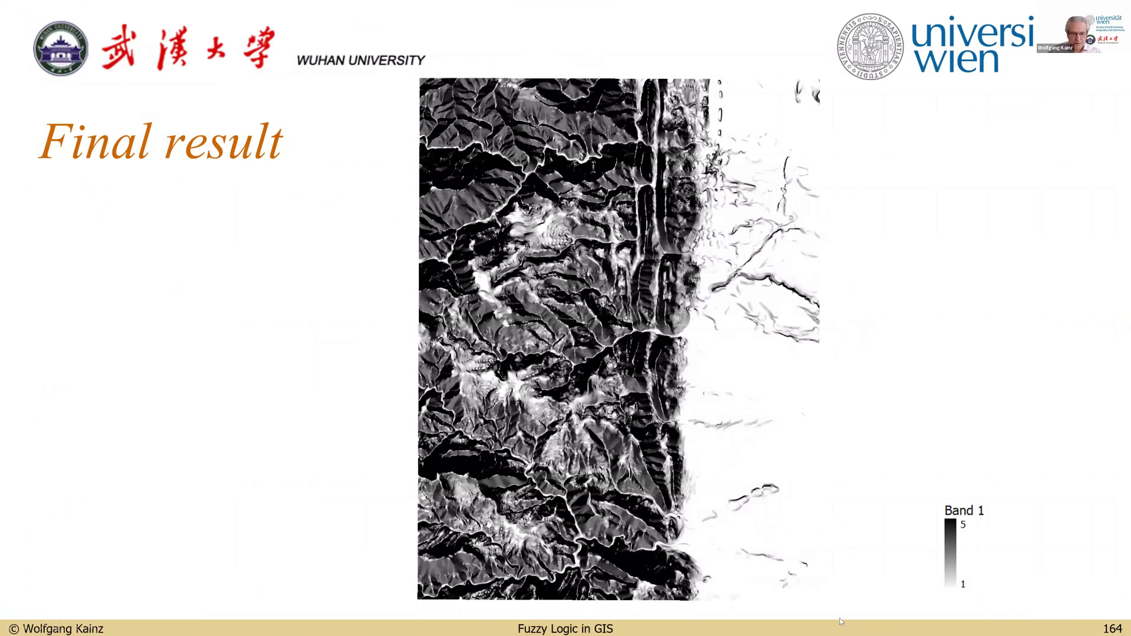
key("Escape")
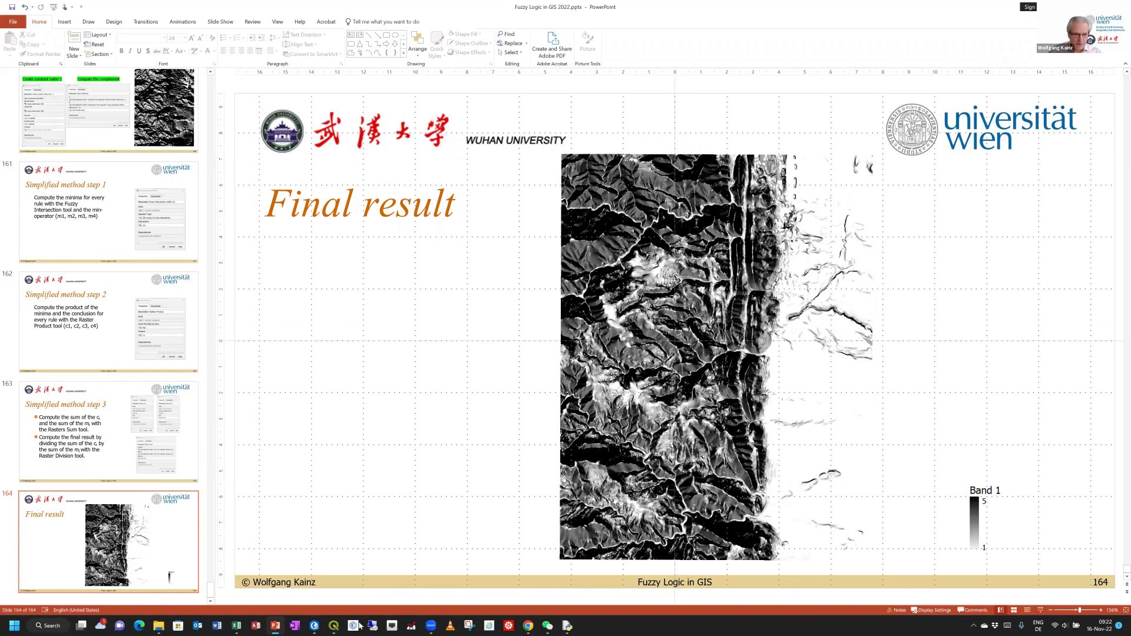
left_click(334, 626)
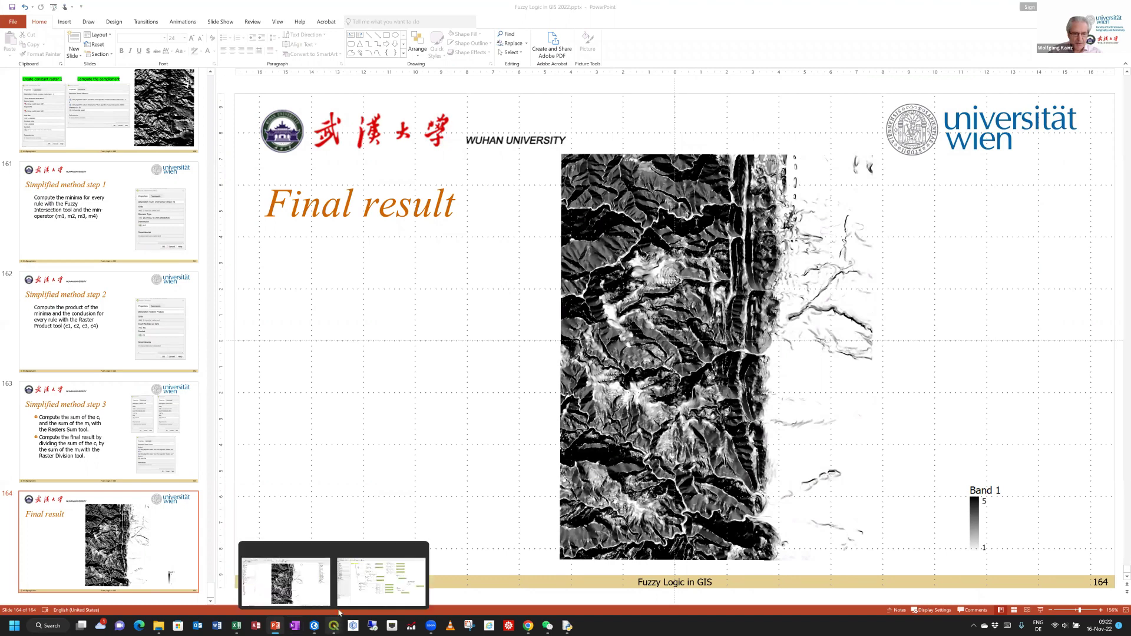
left_click(311, 593)
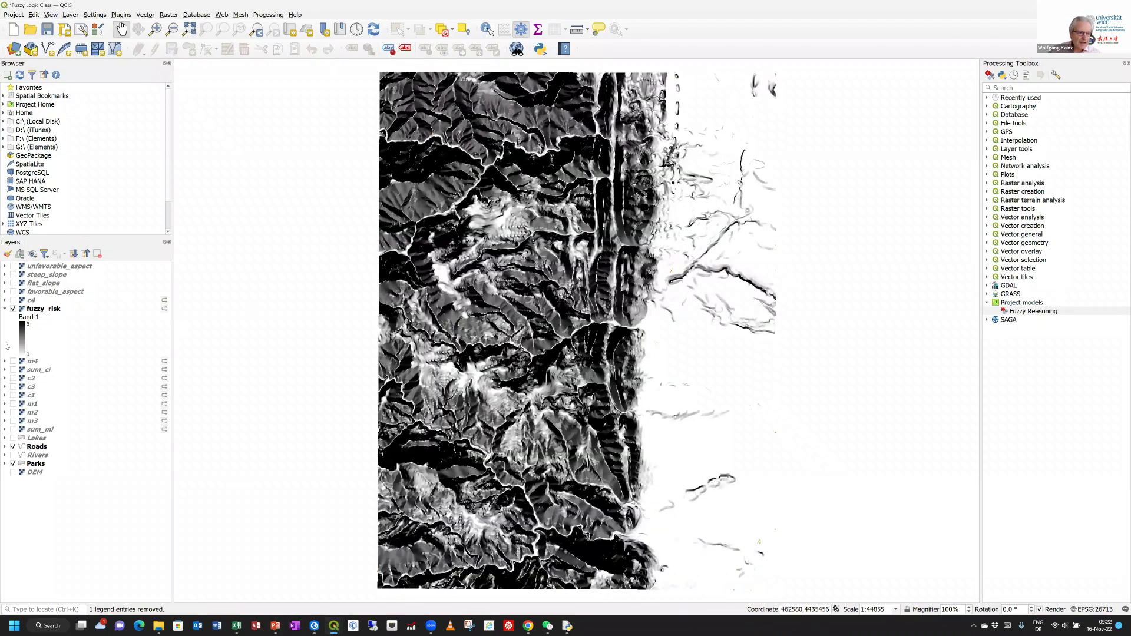
Step: Hide the fuzzy_risk layer and show unfavorable_aspect, steep_slope and favorable_aspect
left_click(13, 308)
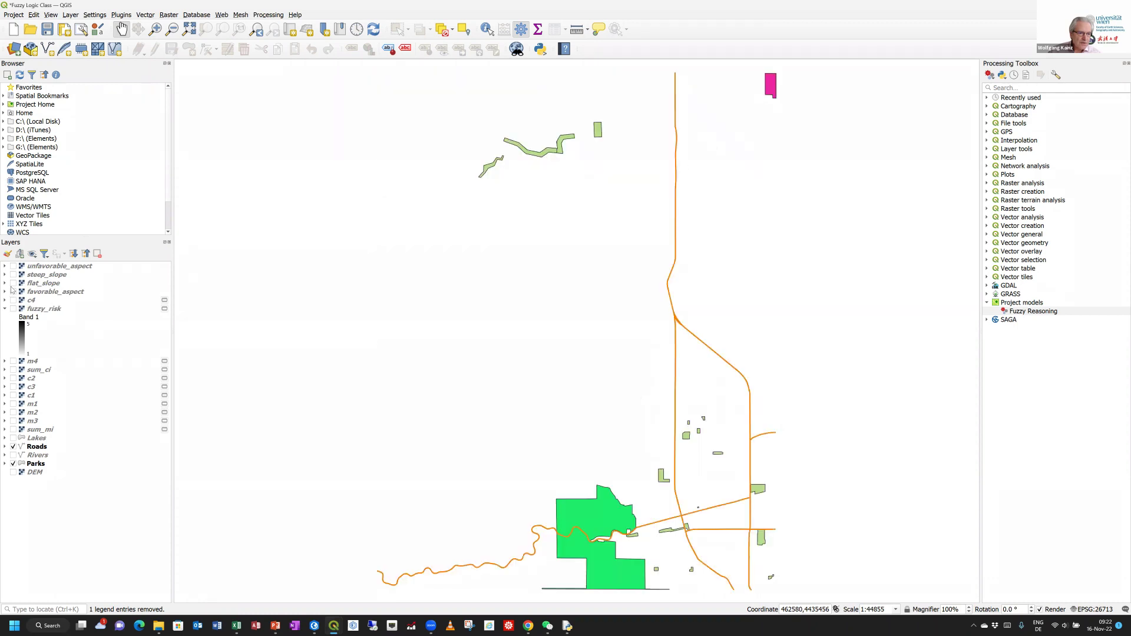
left_click(13, 266)
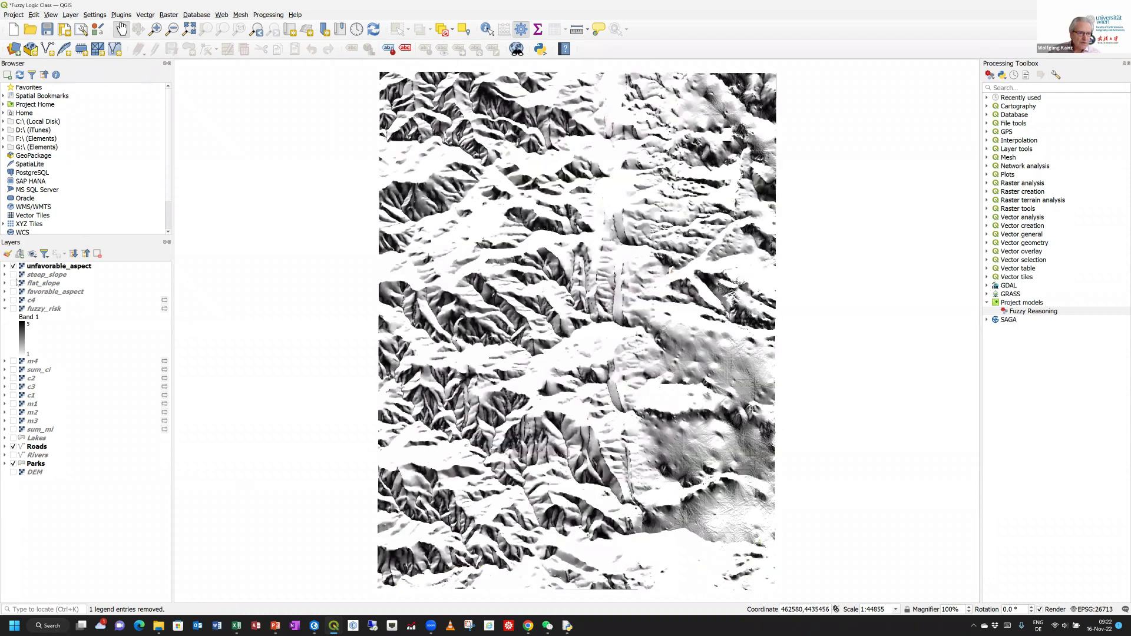
left_click(13, 275)
left_click(16, 283)
left_click(13, 291)
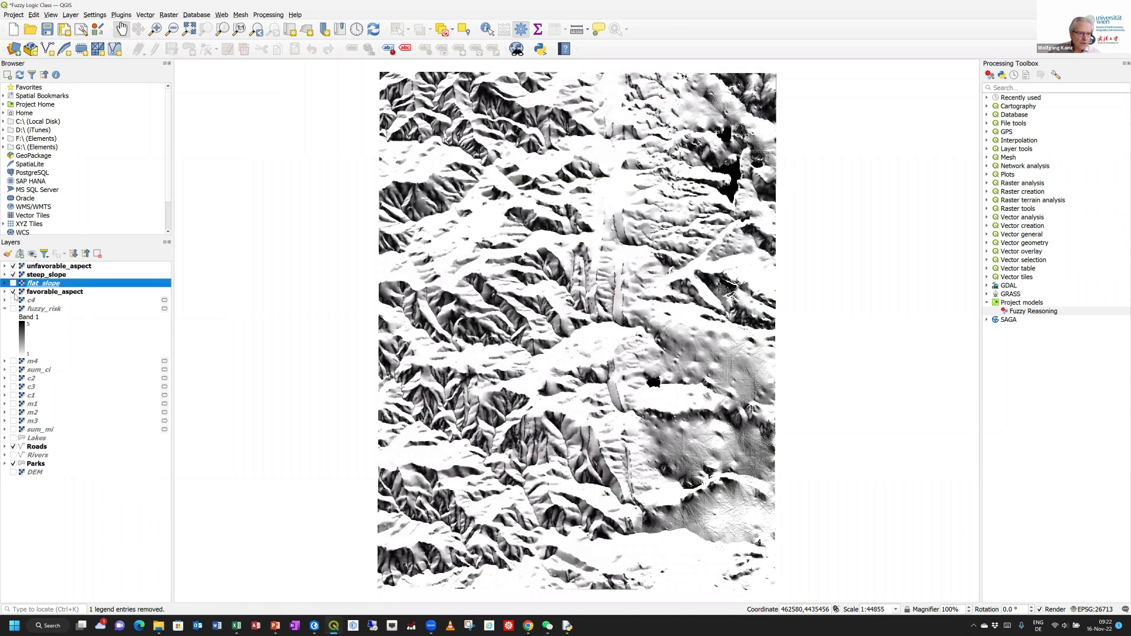
Step: Expand the legends of the favorable_aspect, flat_slope, steep_slope and unfavorable_aspect layers
left_click(4, 292)
left_click(5, 283)
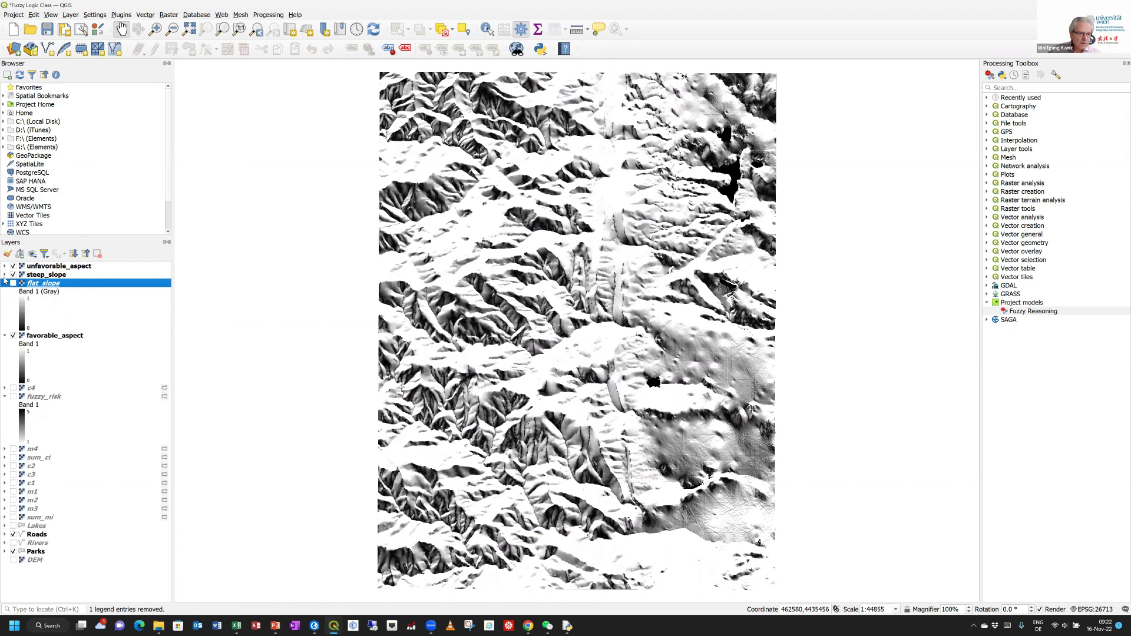
left_click(5, 274)
left_click(5, 267)
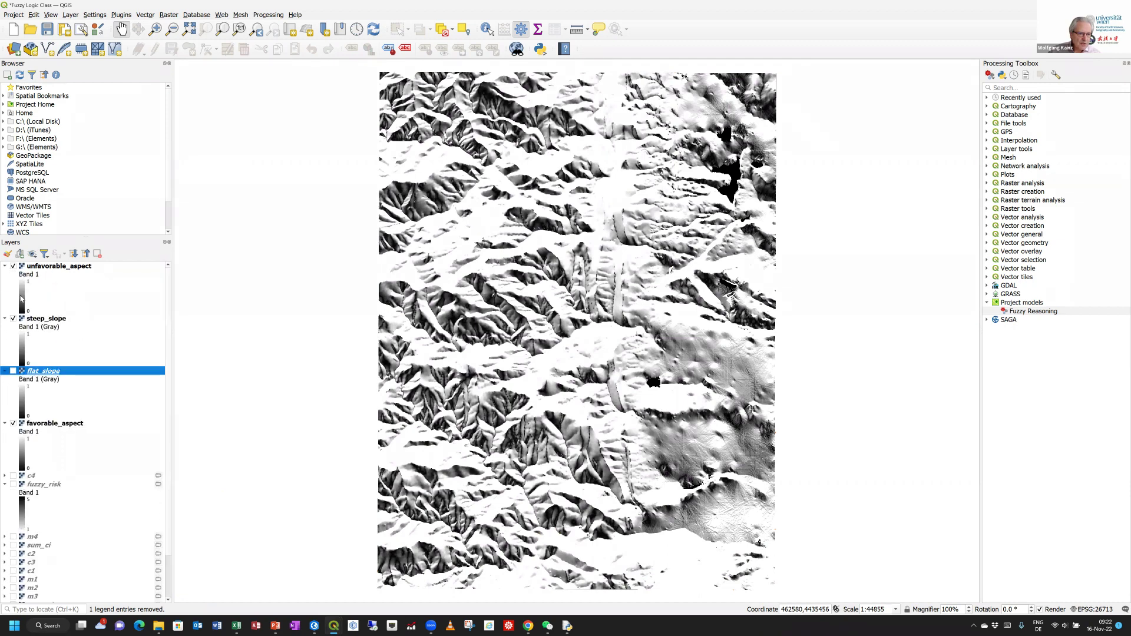
Step: Set the color gradient of the unfavorable_aspect layer to White to Black
left_click(21, 298)
double_click(157, 297)
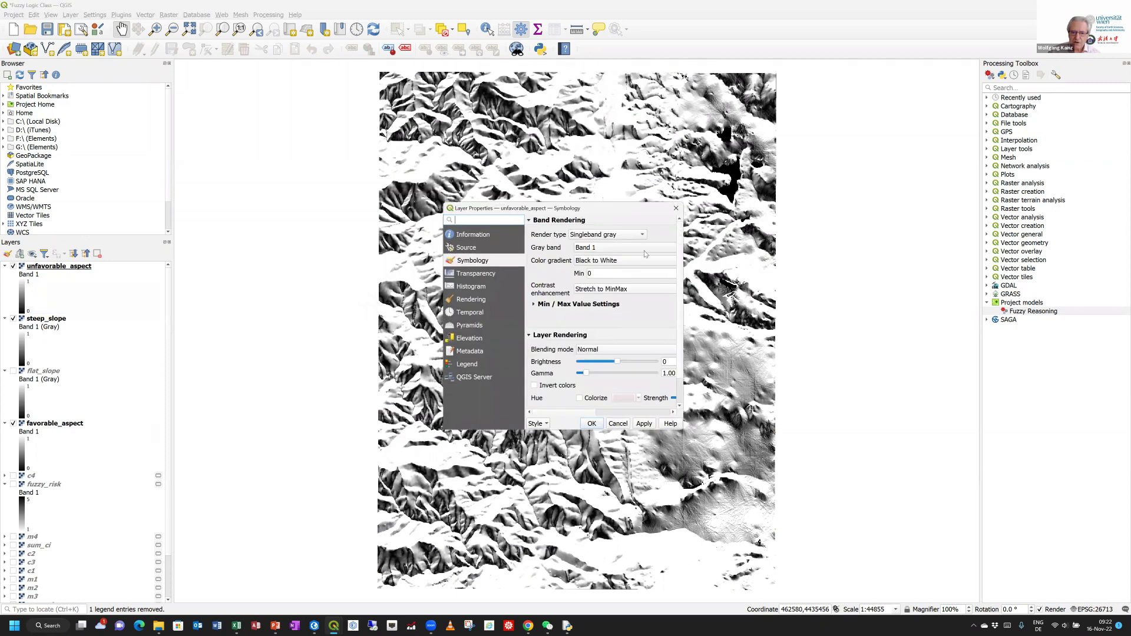
left_click(617, 266)
left_click(613, 274)
left_click(591, 424)
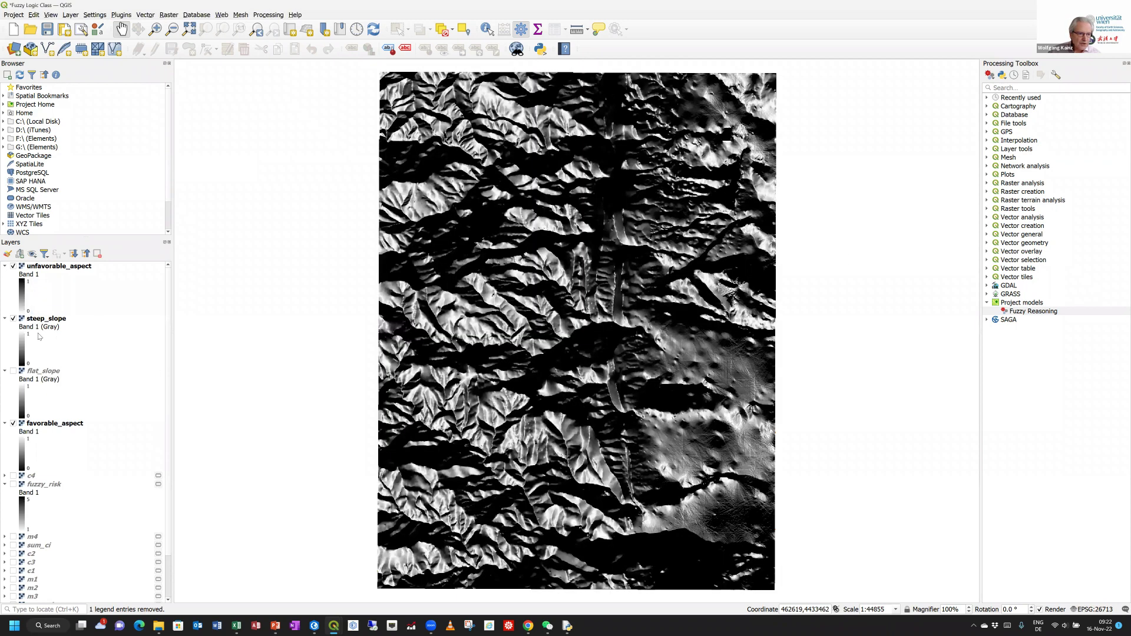
Step: Set the color gradient of the steep_slope layer to White to Black
double_click(25, 345)
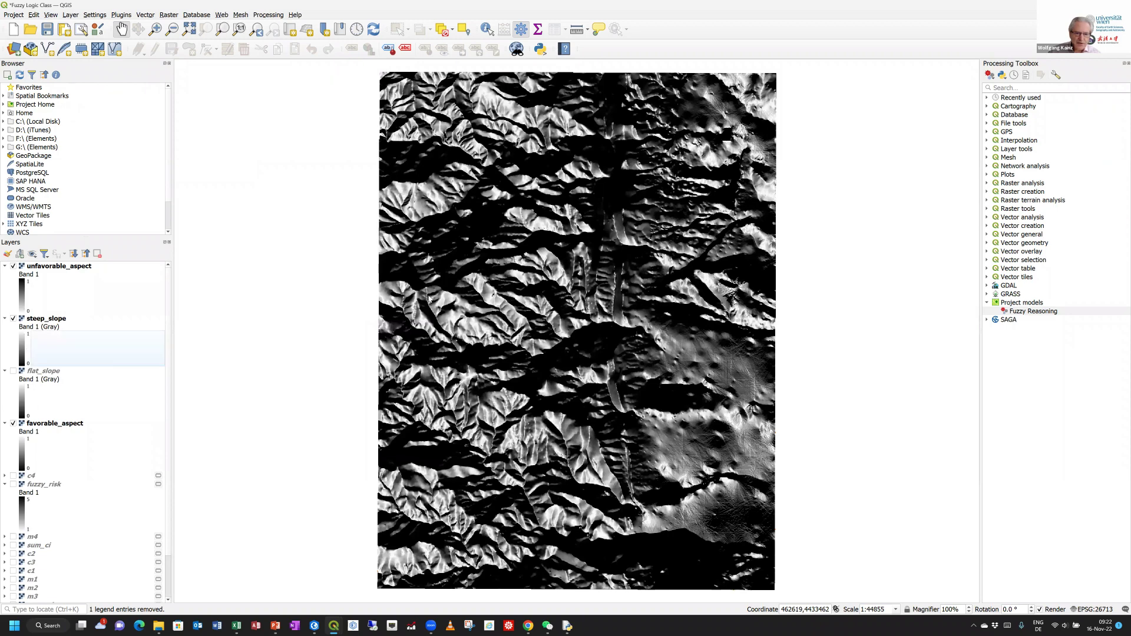
left_click(611, 262)
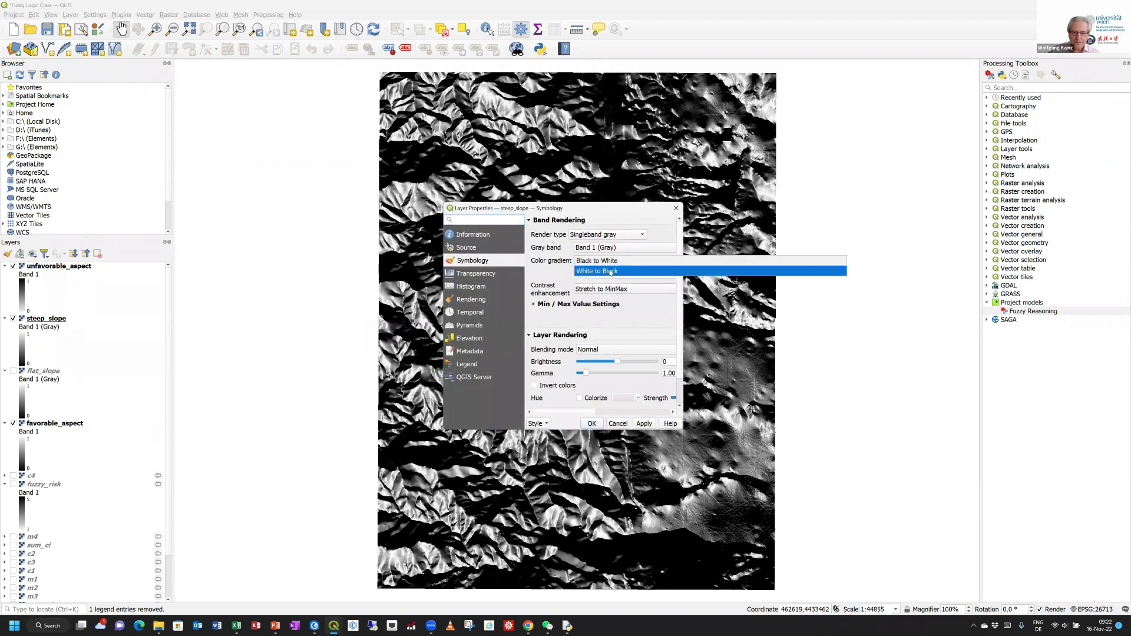
left_click(613, 273)
left_click(591, 424)
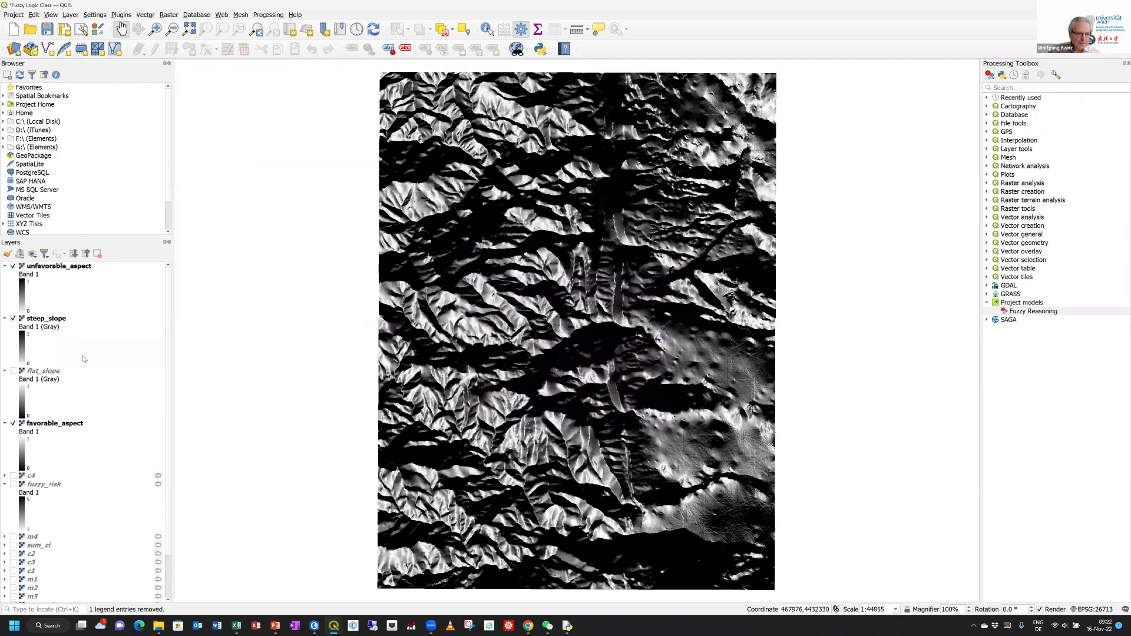
Step: Set the color gradient of the flat_slope layer to White to Black
double_click(41, 401)
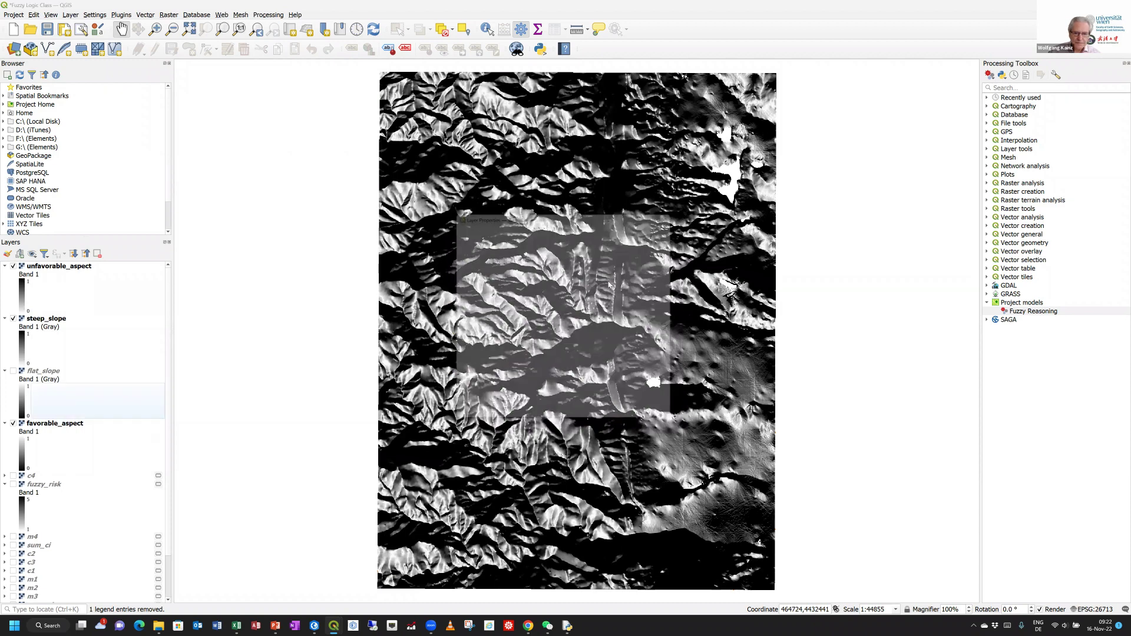
left_click(624, 261)
left_click(623, 272)
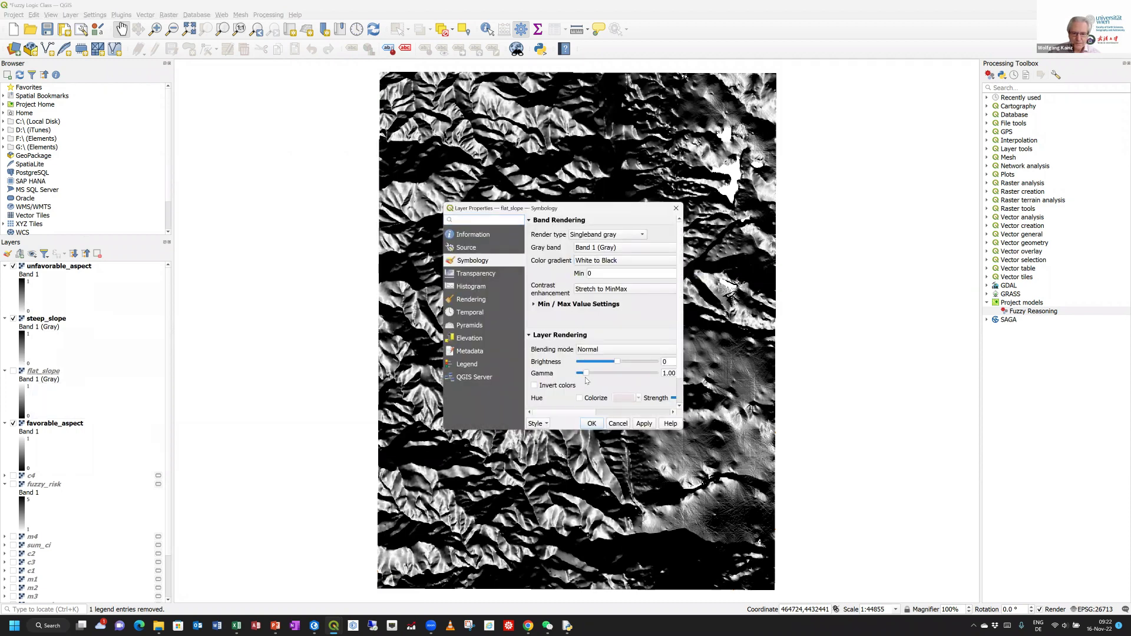
left_click(590, 424)
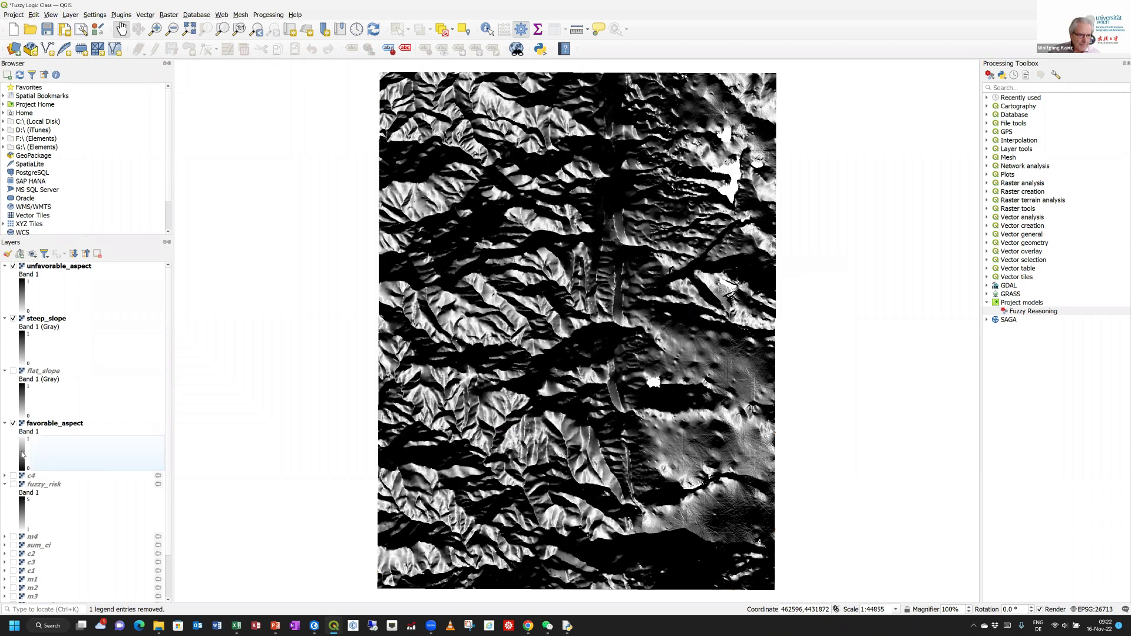
Step: Set the color gradient of the favorable_aspect layer to White to Black
double_click(22, 454)
left_click(585, 261)
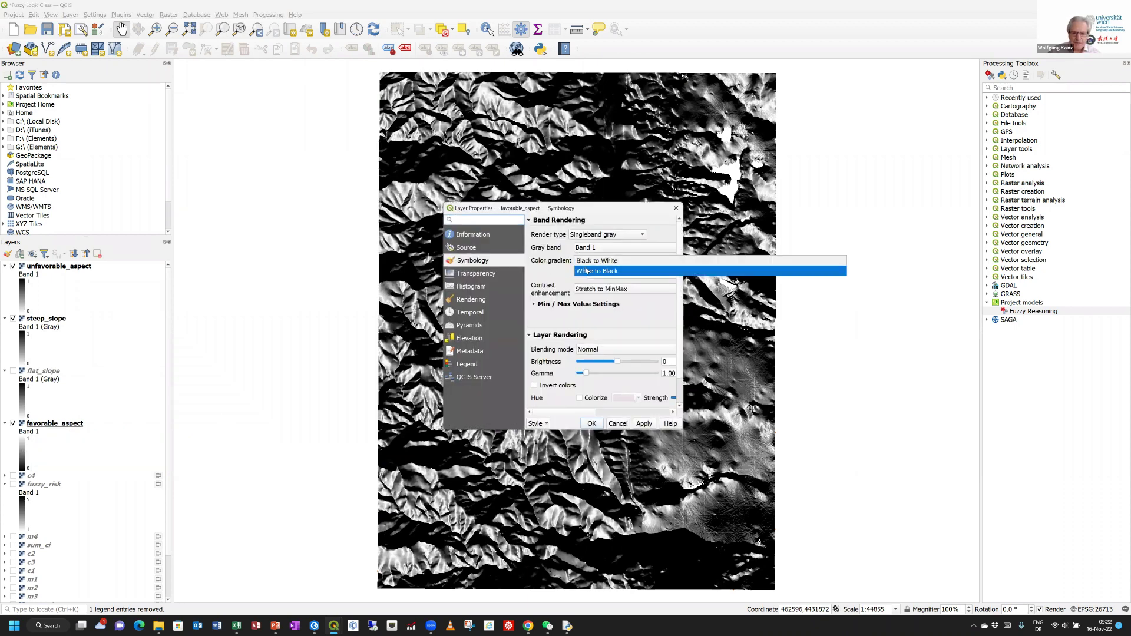
left_click(585, 269)
left_click(591, 424)
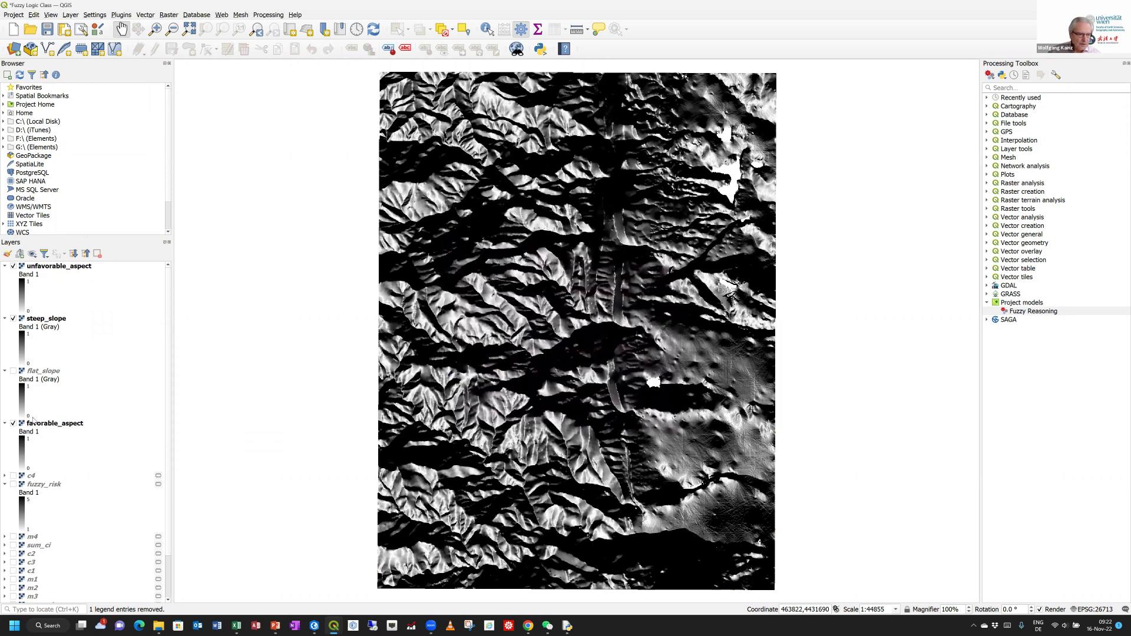
Step: Hide the favorable_aspect, steep_slope and unfavorable_aspect layers
left_click(13, 423)
left_click(13, 318)
left_click(12, 266)
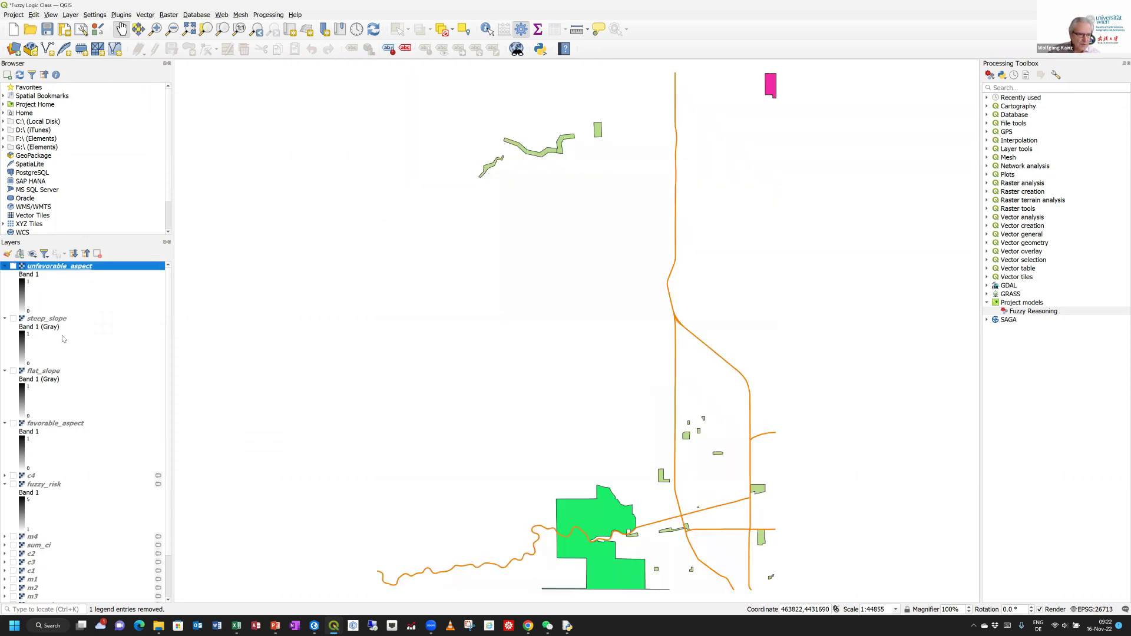
Step: View flat_slope, steep_slope, favorable_aspect and unfavorable_aspect one at a time, and leave only the fuzzy_risk raster shown
left_click(13, 371)
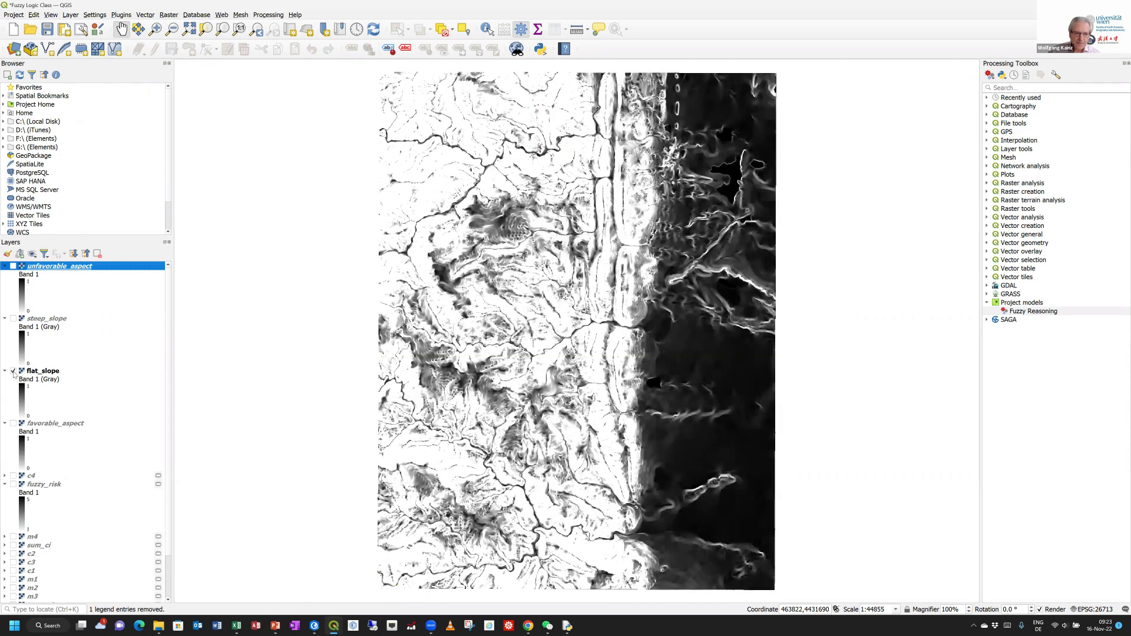
left_click(13, 371)
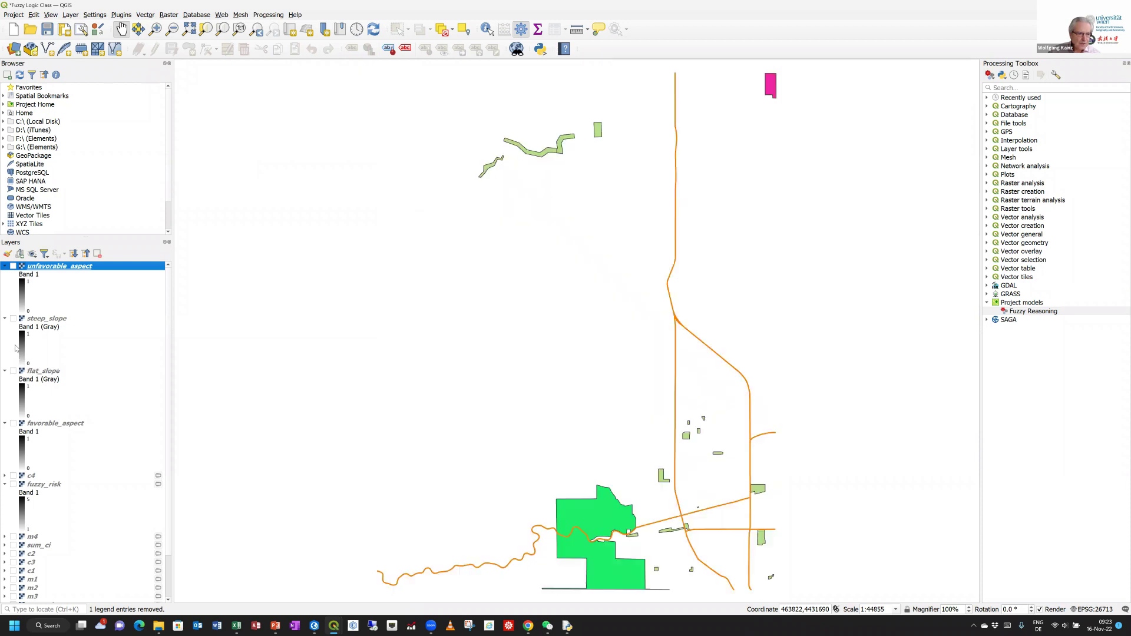
left_click(13, 319)
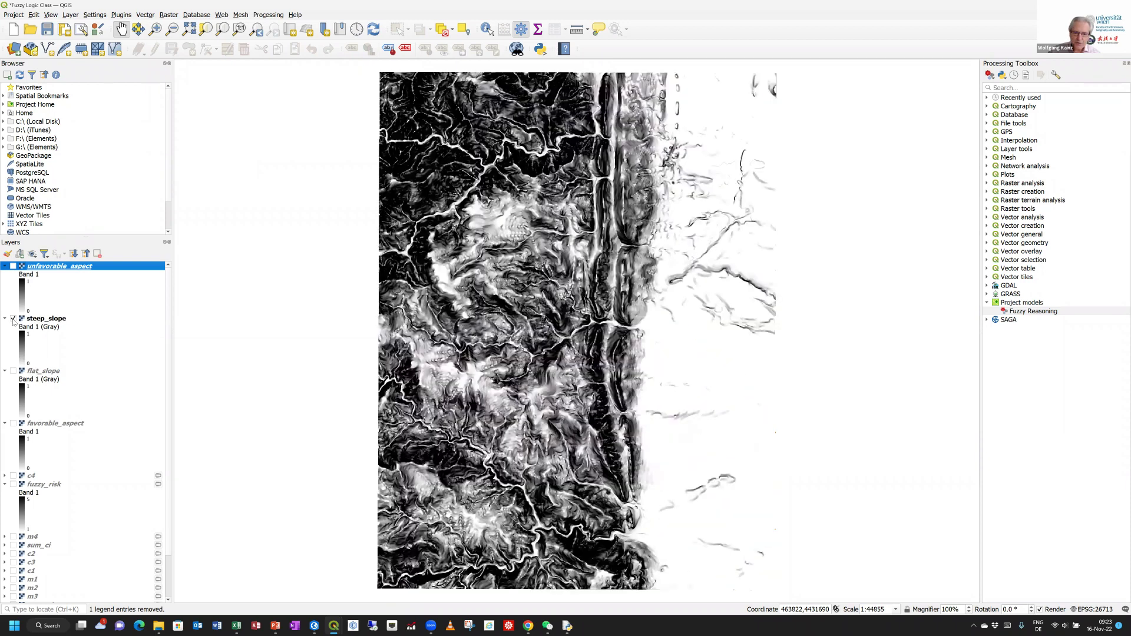
left_click(13, 319)
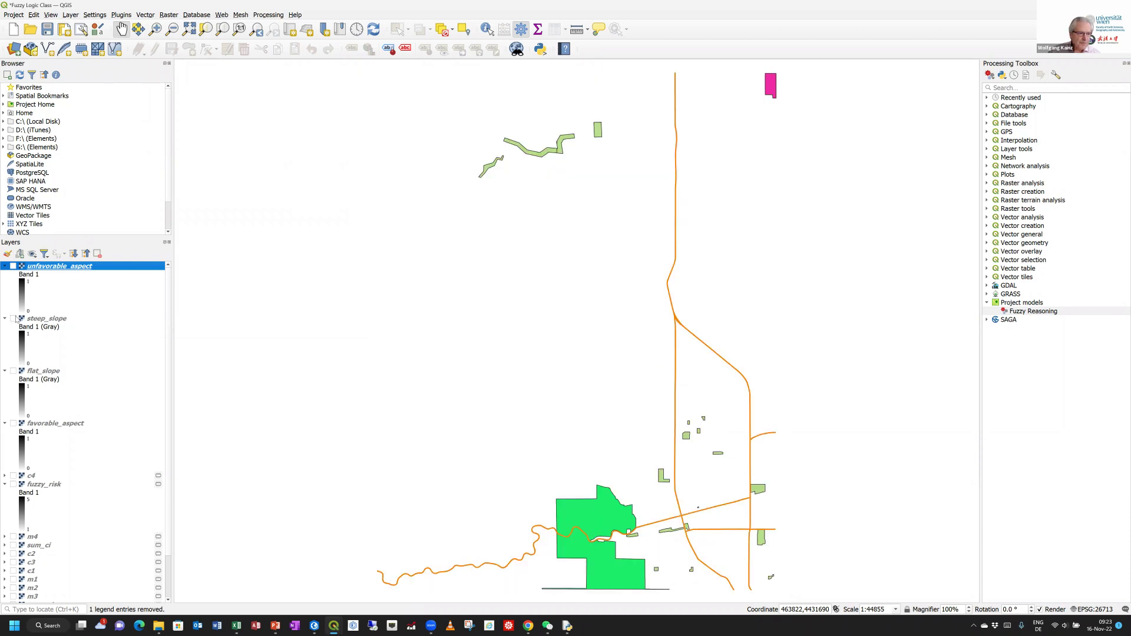
left_click(18, 424)
left_click(14, 424)
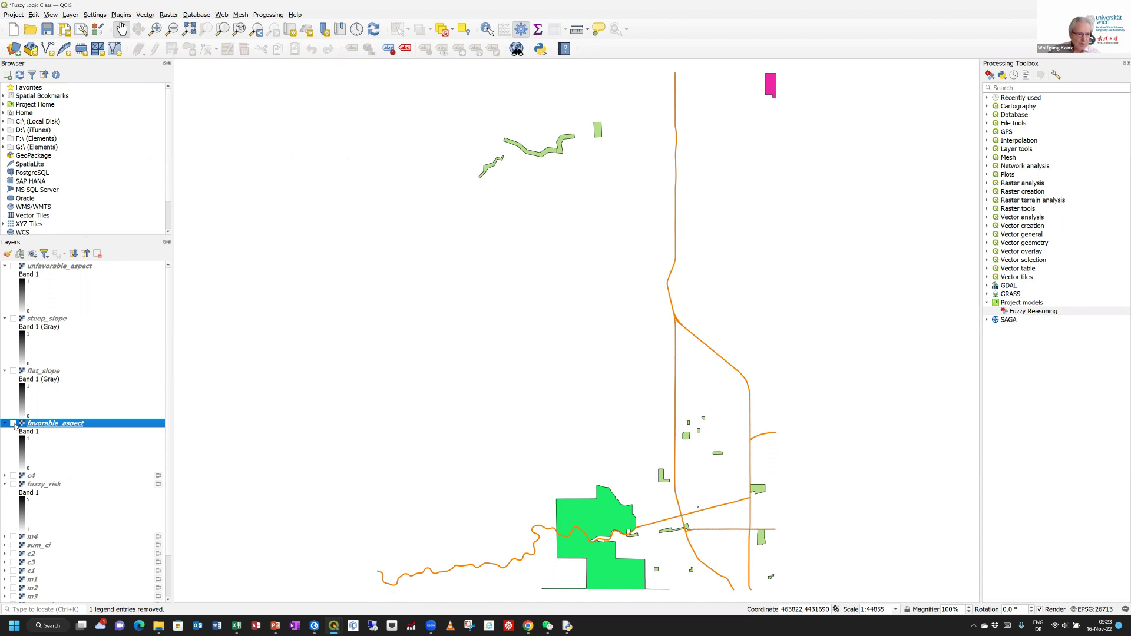
left_click(13, 424)
left_click(13, 266)
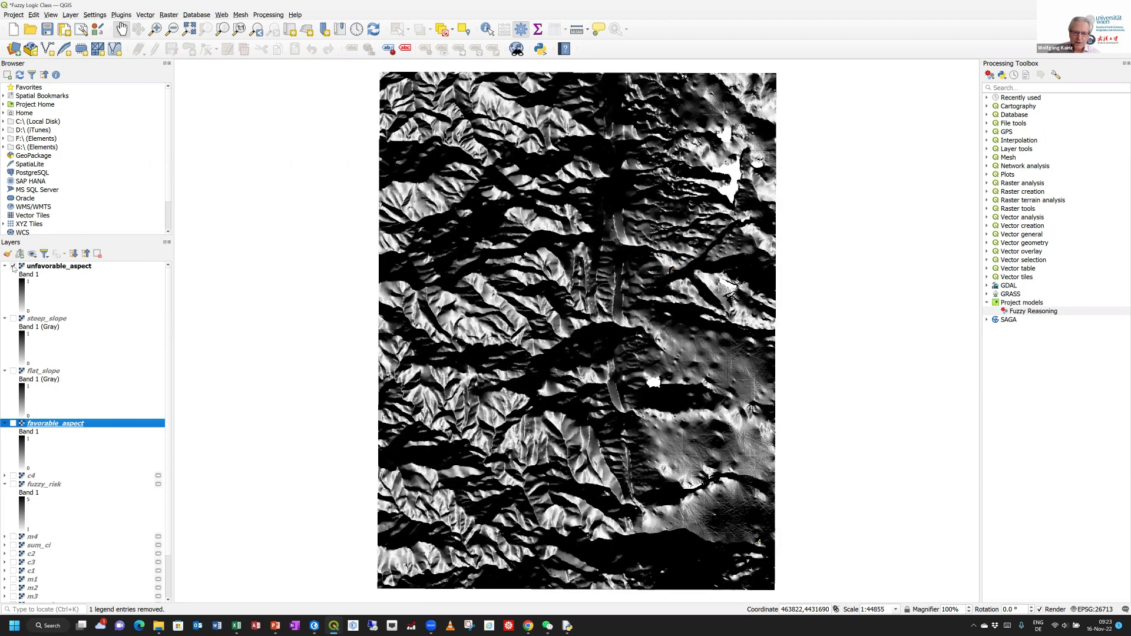
left_click(13, 266)
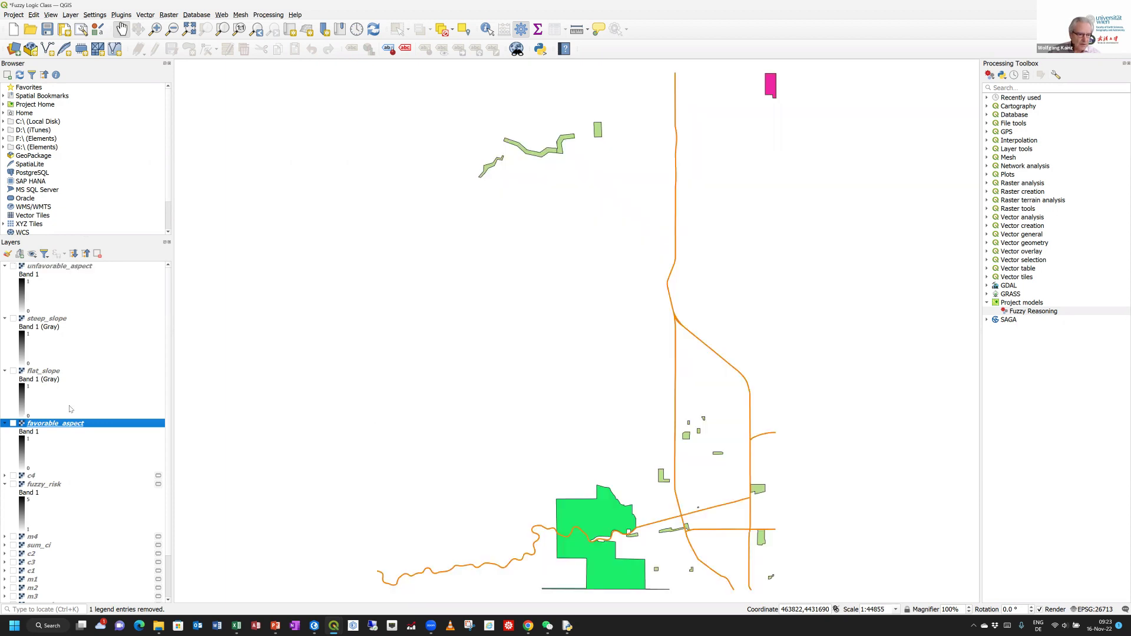
left_click(13, 484)
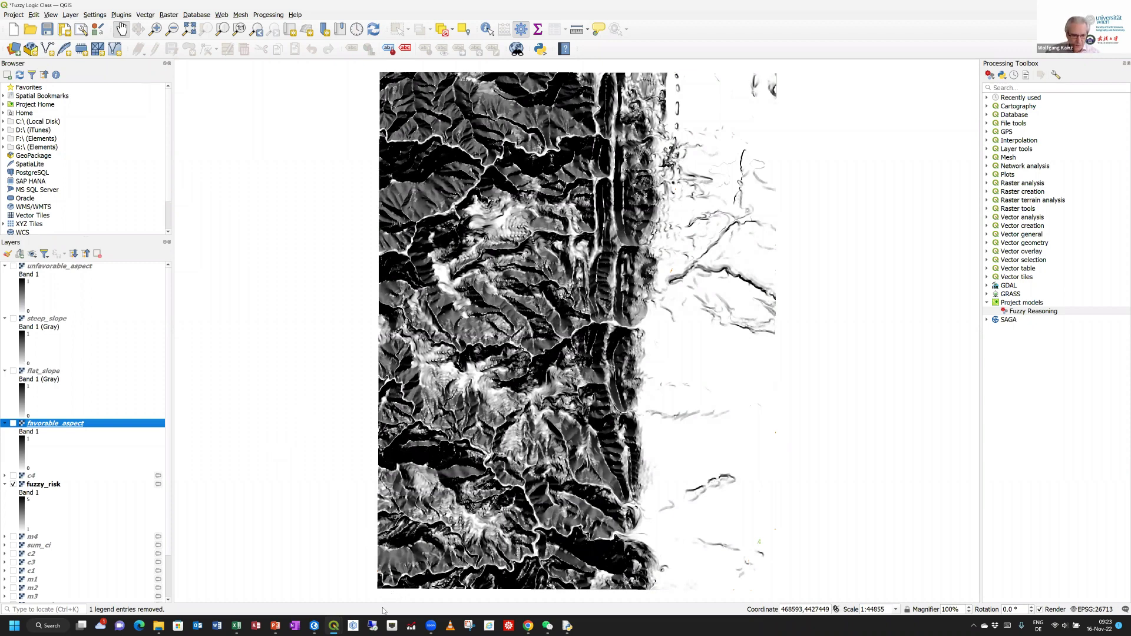
Step: Switch to ArcGIS Pro and activate the Fuzzy Risk Analysis map
mouse_move(333, 625)
left_click(393, 574)
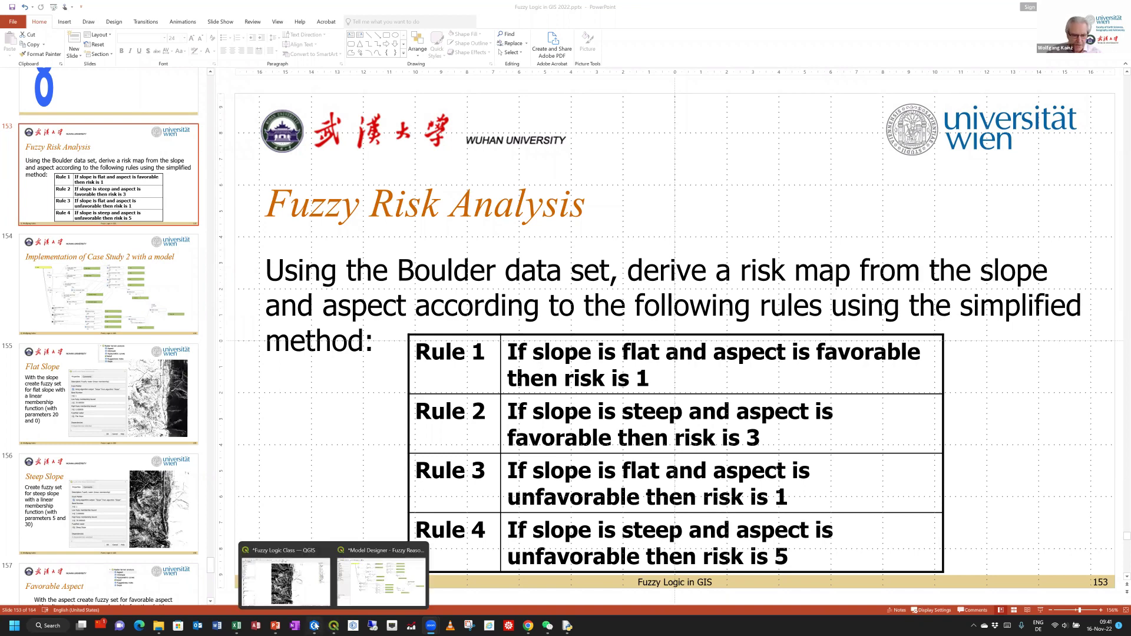
left_click(317, 626)
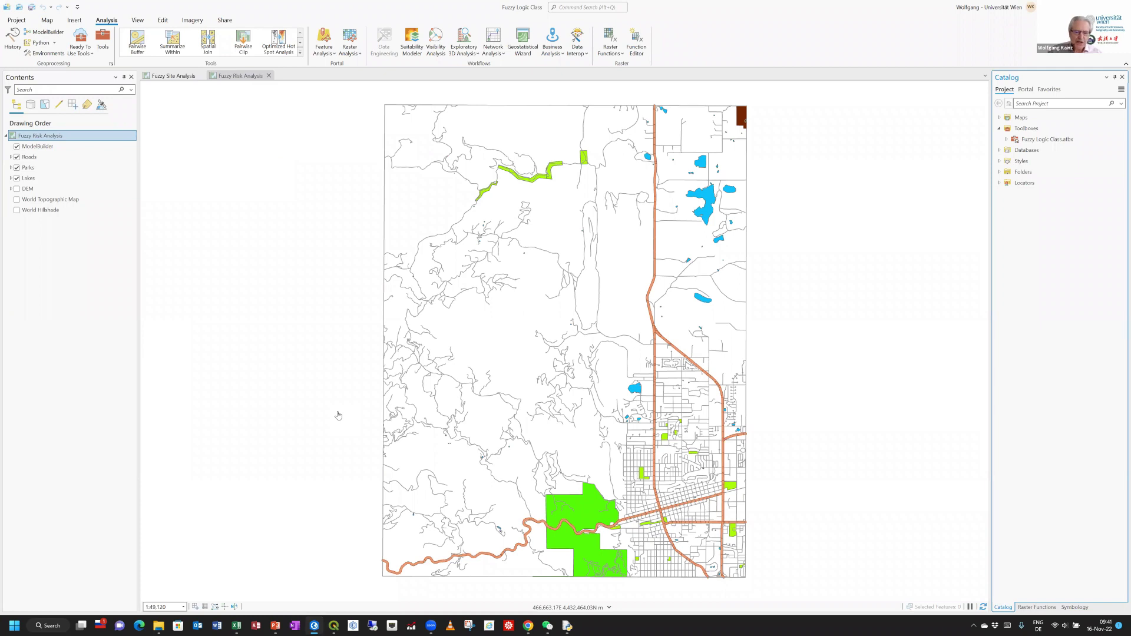
left_click(234, 79)
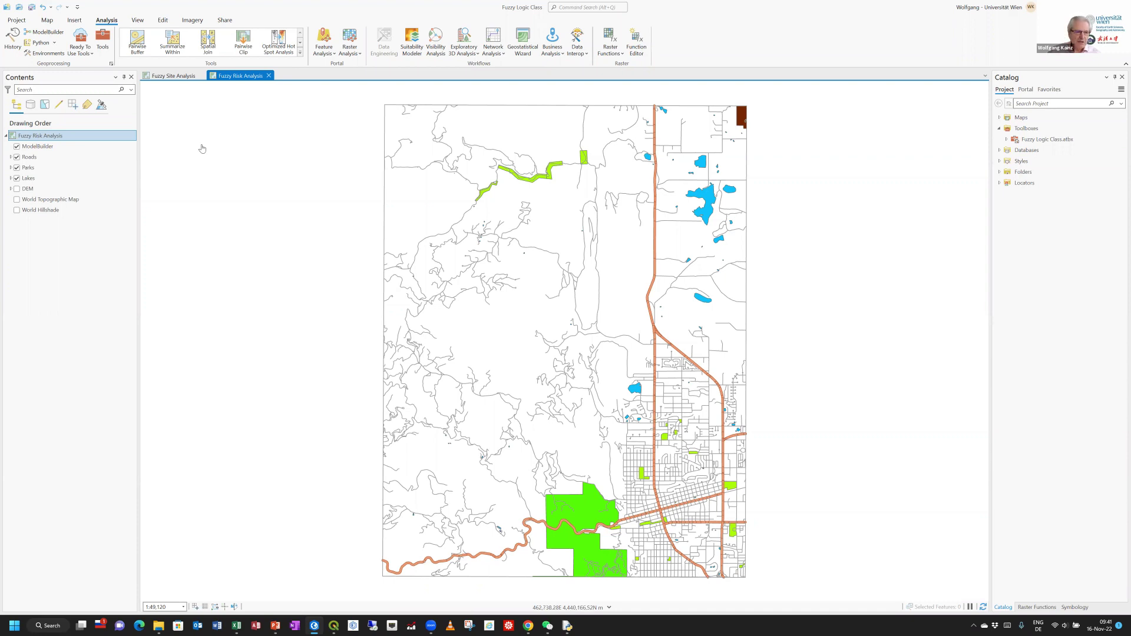
Step: Create a new ModelBuilder model and add the DEM layer to it as input data
left_click(44, 34)
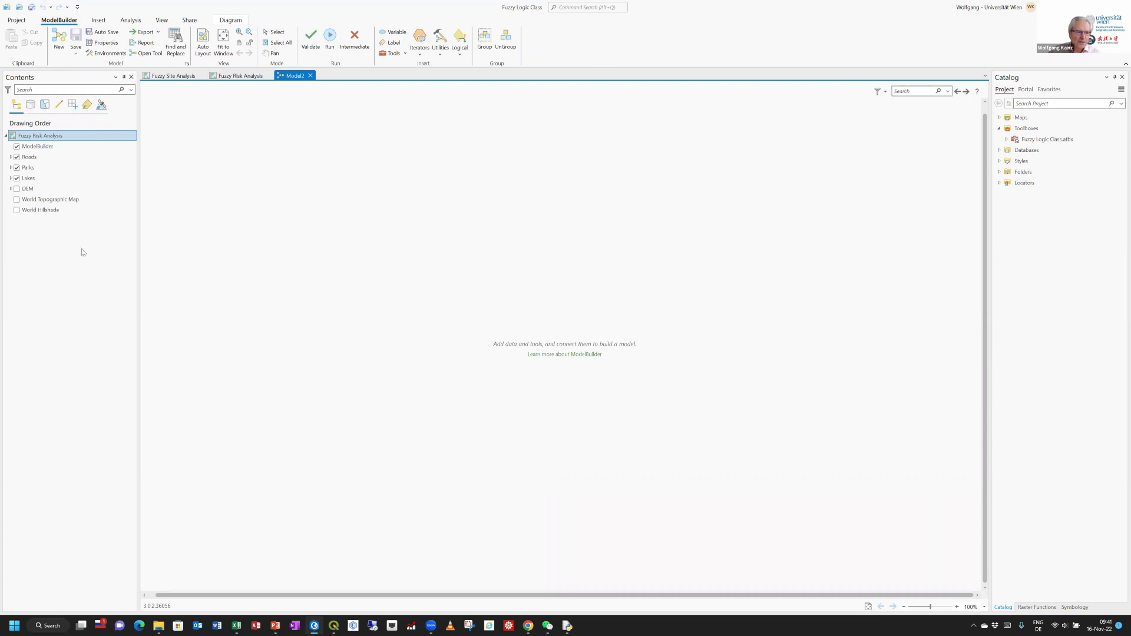
left_click_drag(33, 189, 261, 297)
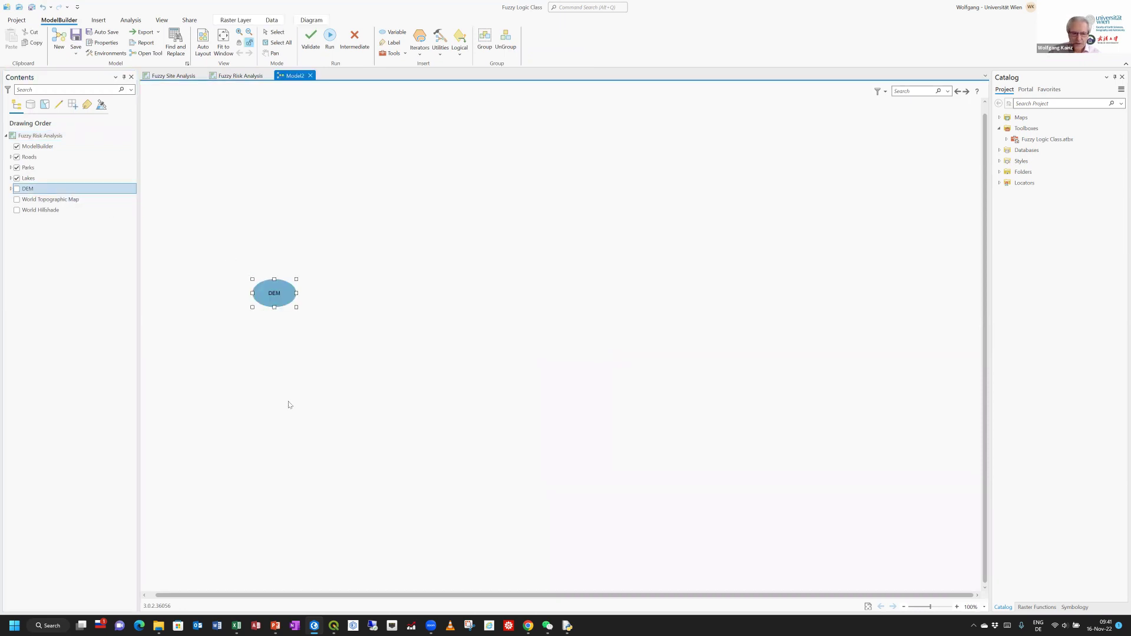
left_click(340, 394)
Step: Open the geoprocessing toolboxes and expand the Surface toolset within Spatial Analyst Tools
left_click(131, 20)
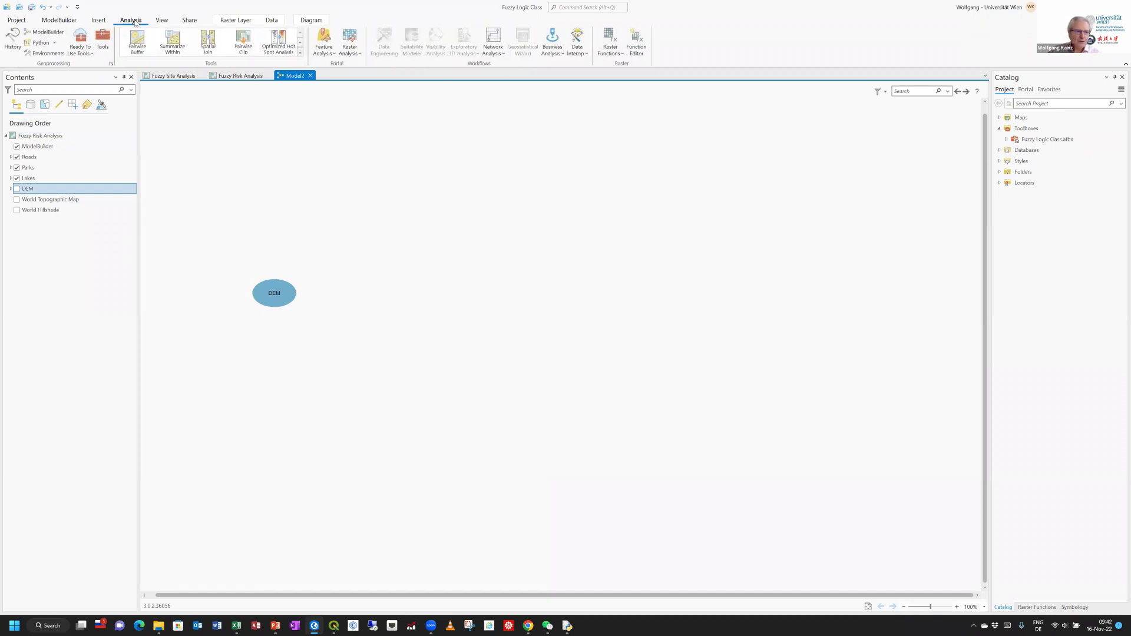
left_click(103, 40)
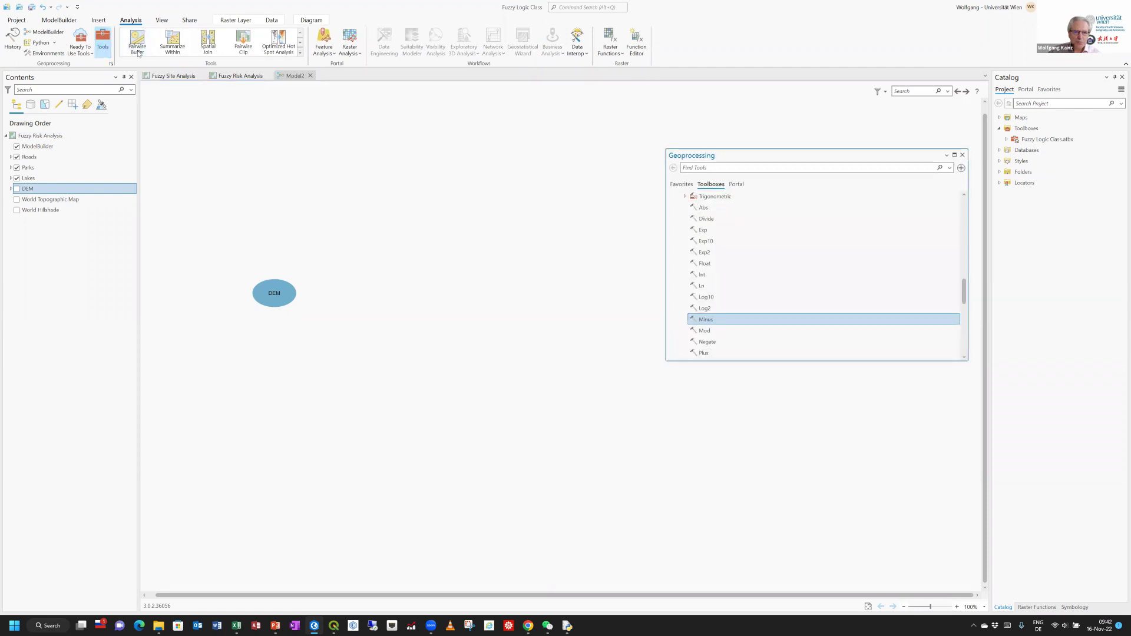
left_click(685, 196)
left_click(718, 220)
scroll(719, 220, "up", 1)
double_click(718, 220)
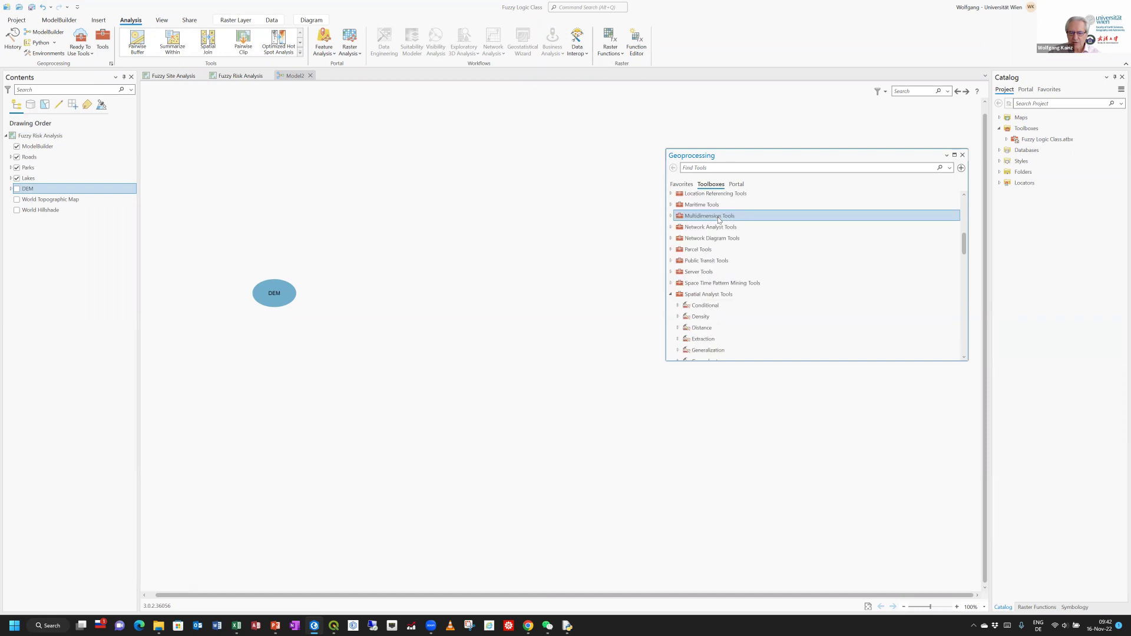
scroll(707, 265, "up", 7)
left_click(698, 305)
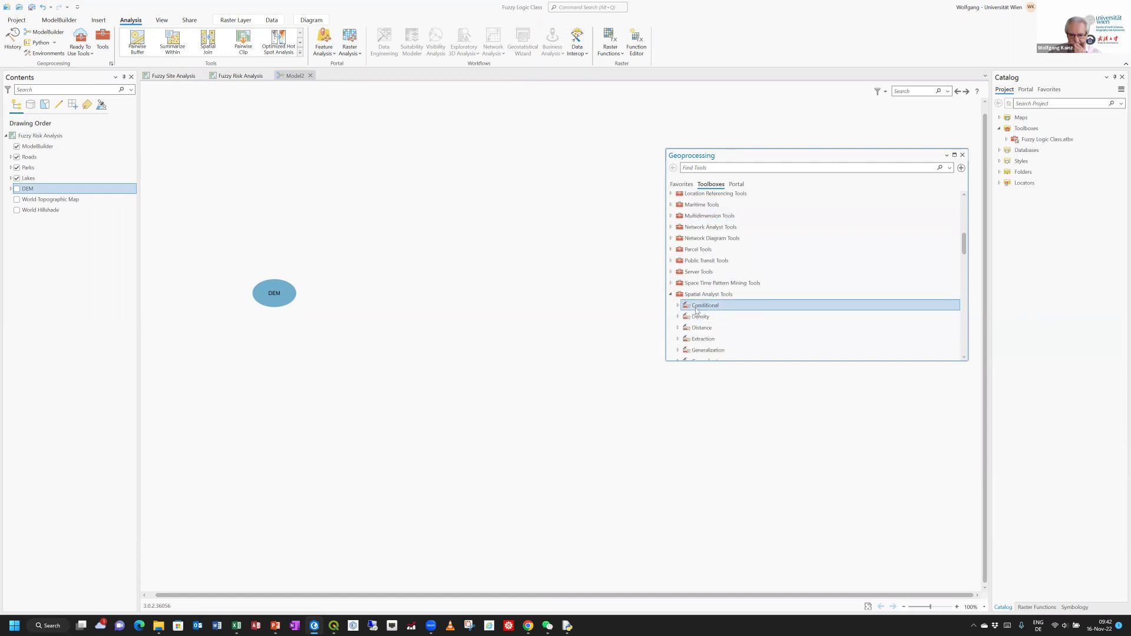
left_click(722, 298)
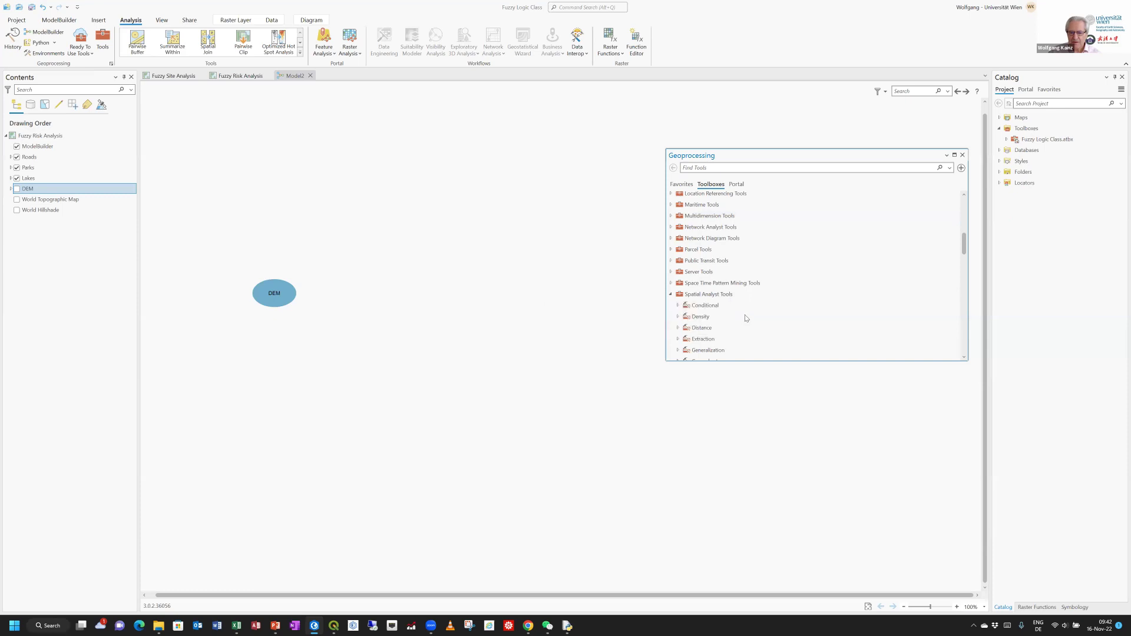
scroll(745, 318, "down", 8)
scroll(750, 318, "down", 5)
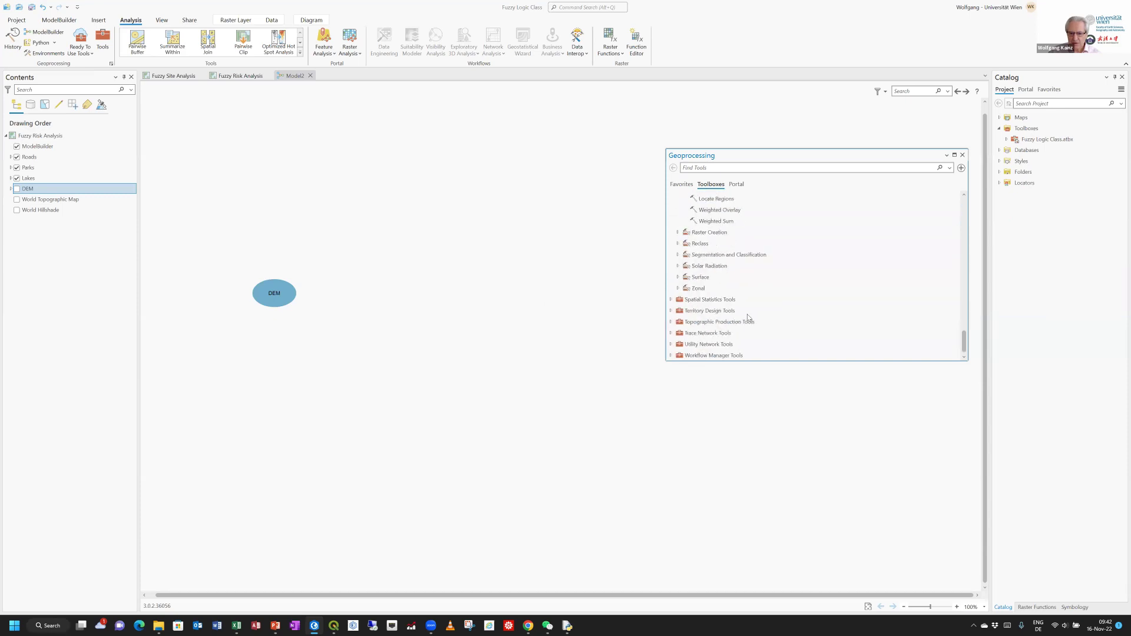
left_click(678, 277)
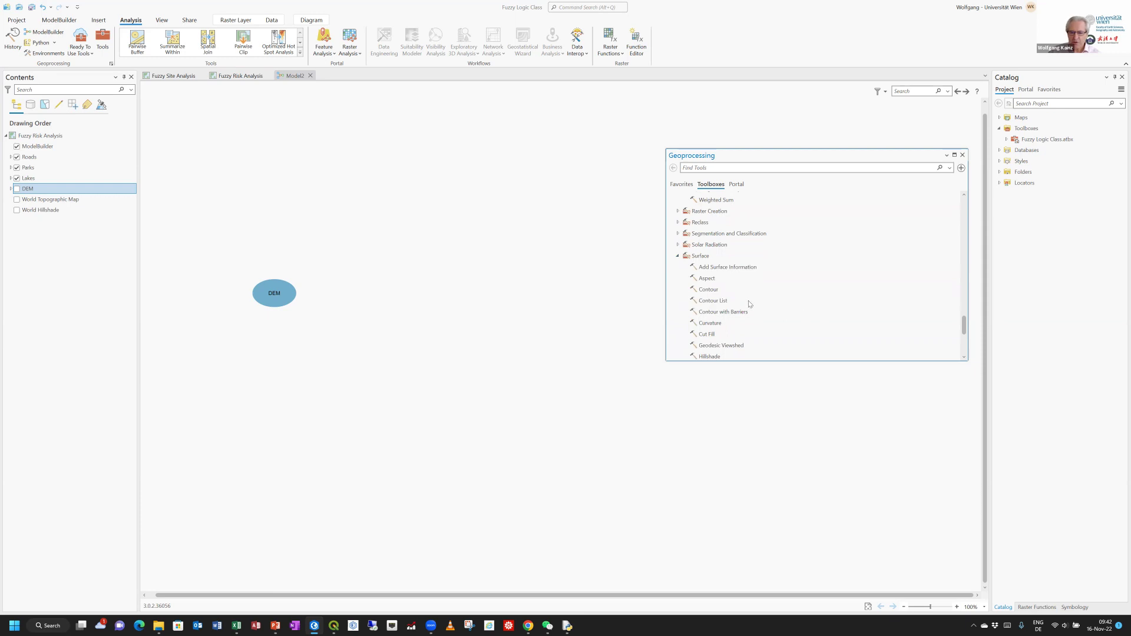
left_click(706, 258)
Step: Add the Slope tool and the Aspect tool to the model, with Aspect below Slope
scroll(770, 295, "down", 5)
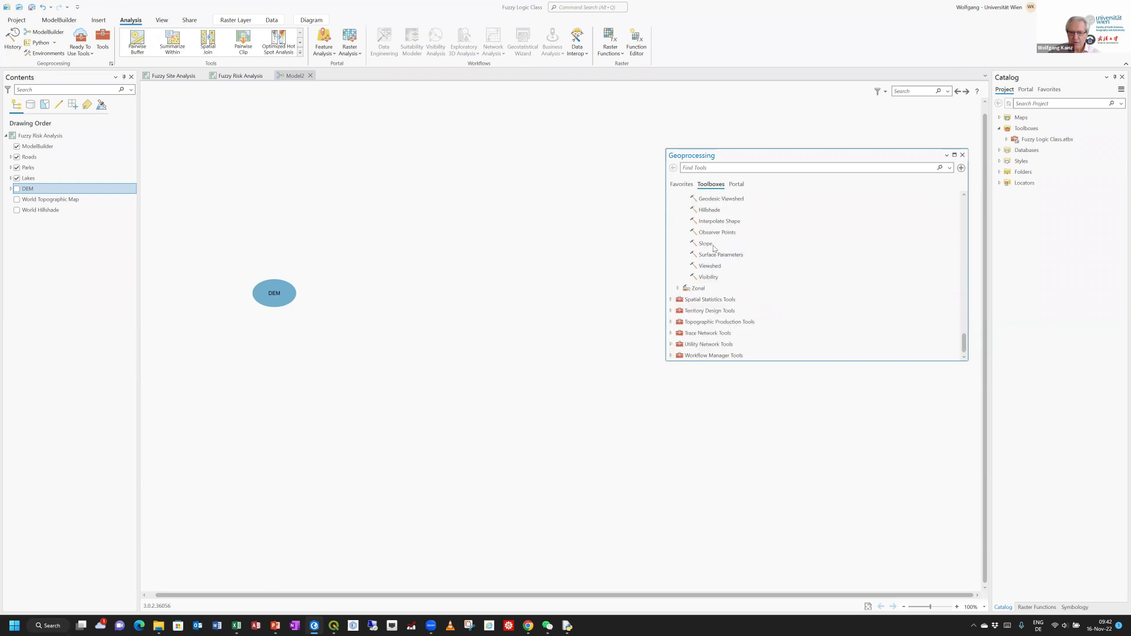
left_click_drag(714, 247, 422, 219)
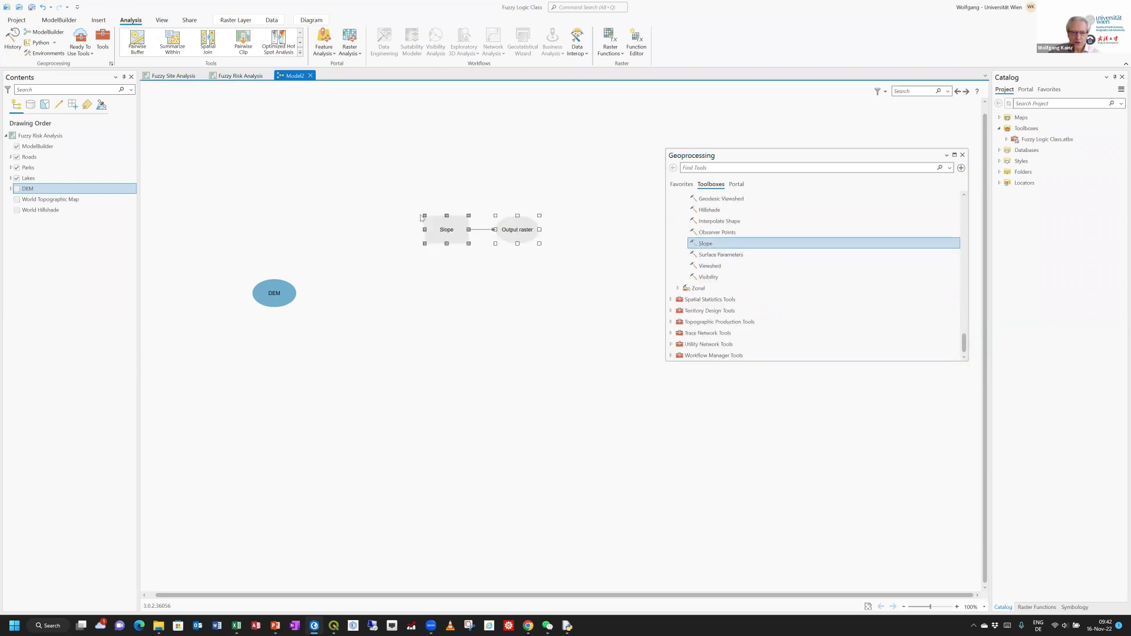
scroll(725, 246, "up", 4)
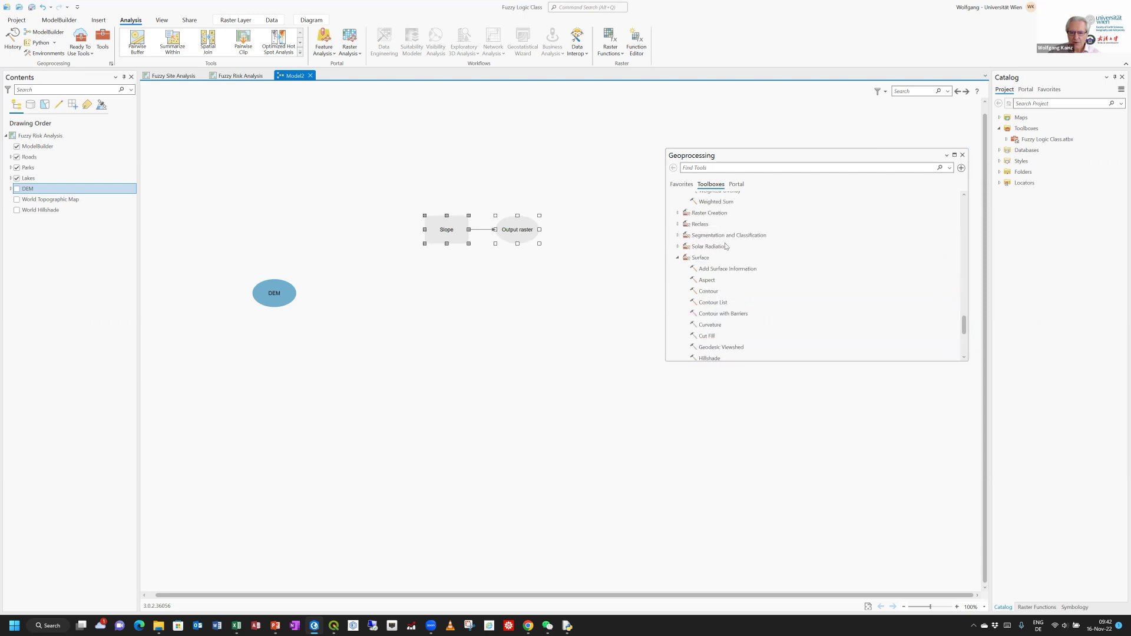
left_click(713, 283)
left_click_drag(713, 283, 443, 356)
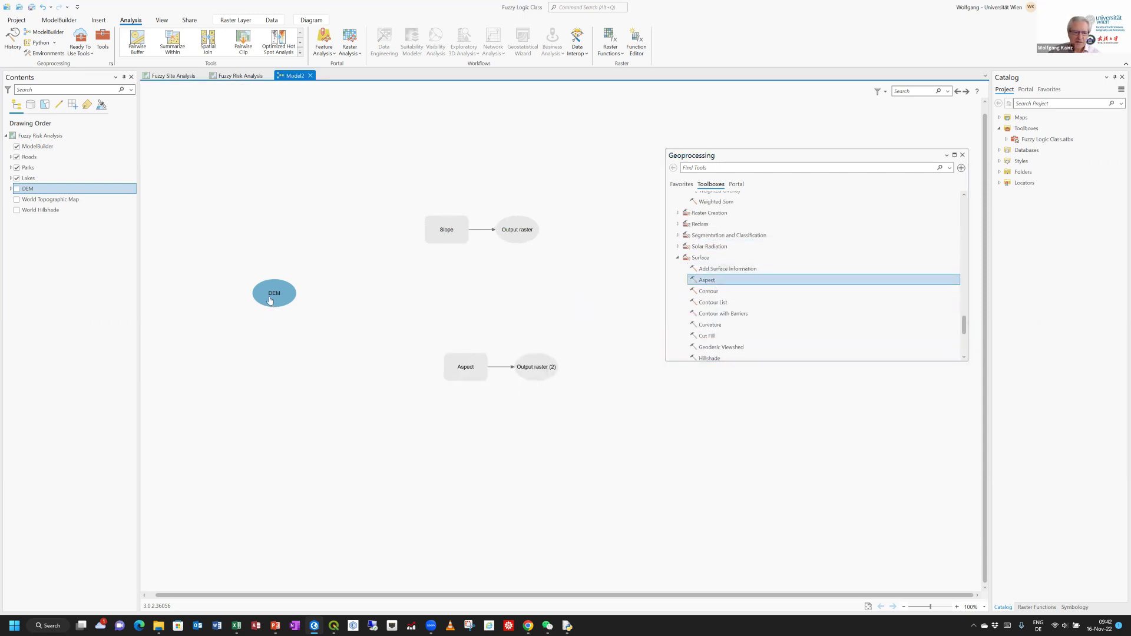
Step: Connect DEM as the input raster of both the Slope and Aspect tools, and collapse the Surface toolset
left_click_drag(272, 297, 433, 240)
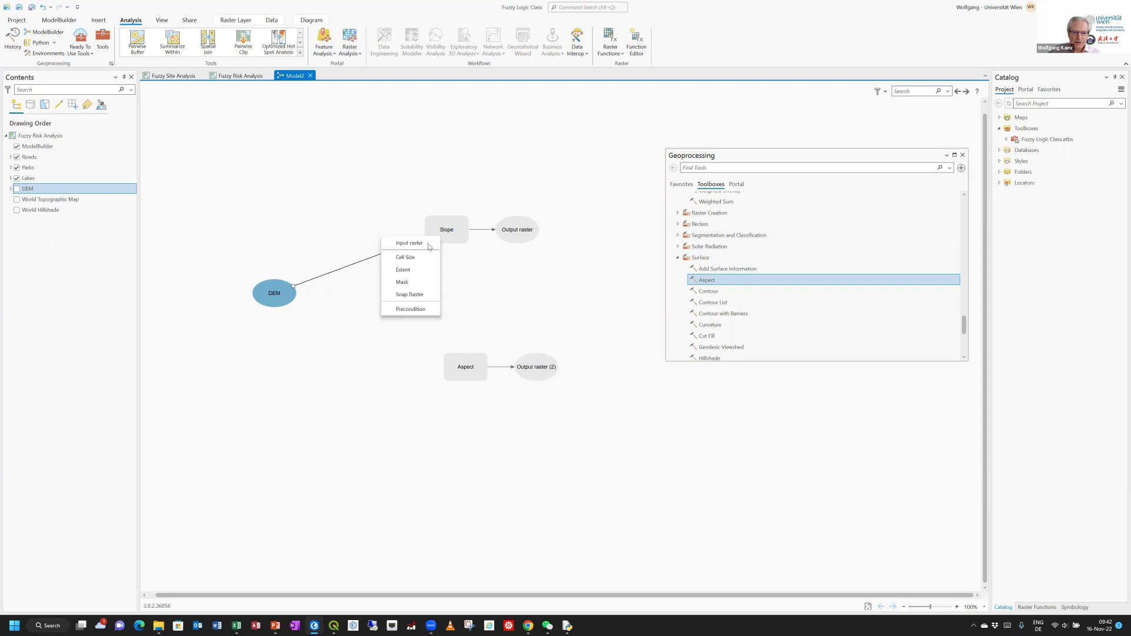
left_click(430, 244)
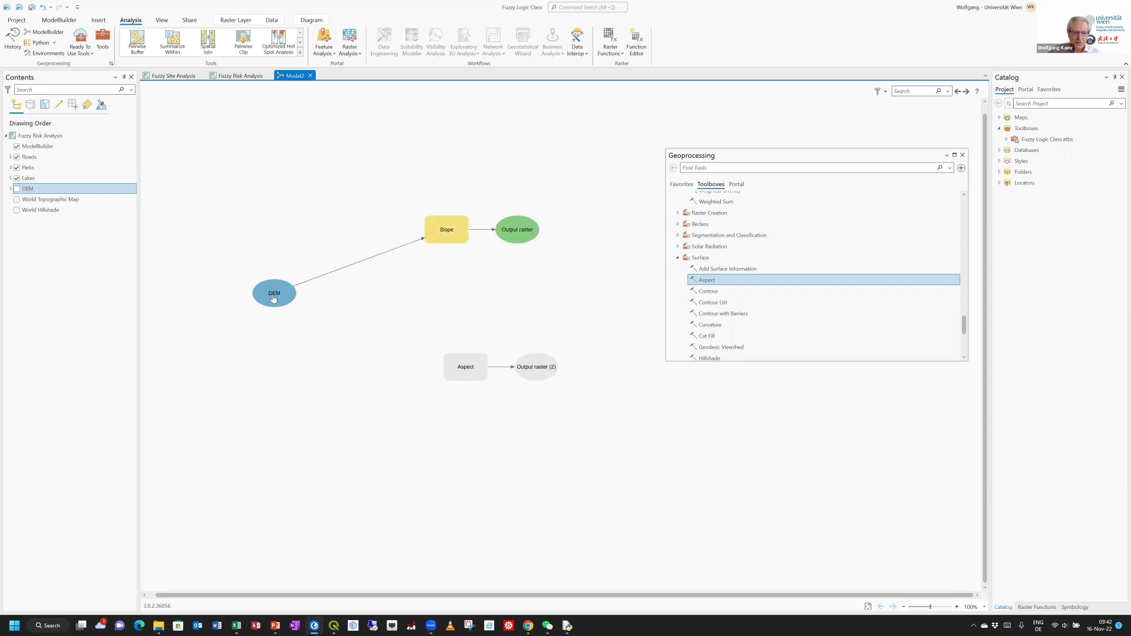
left_click_drag(273, 300, 465, 370)
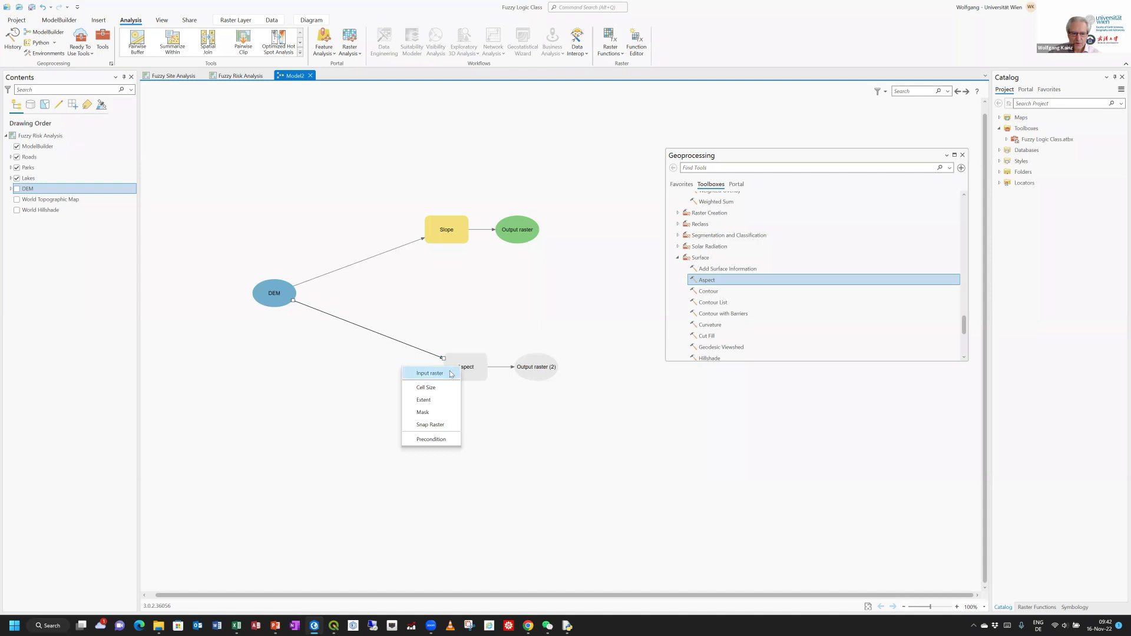
left_click(421, 372)
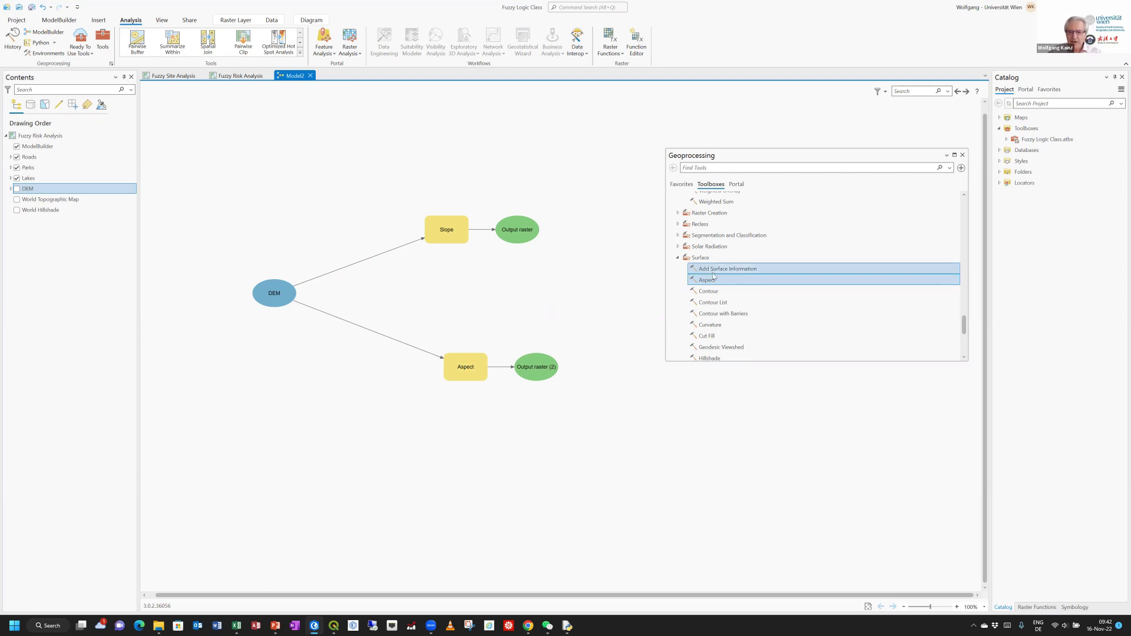
left_click(677, 258)
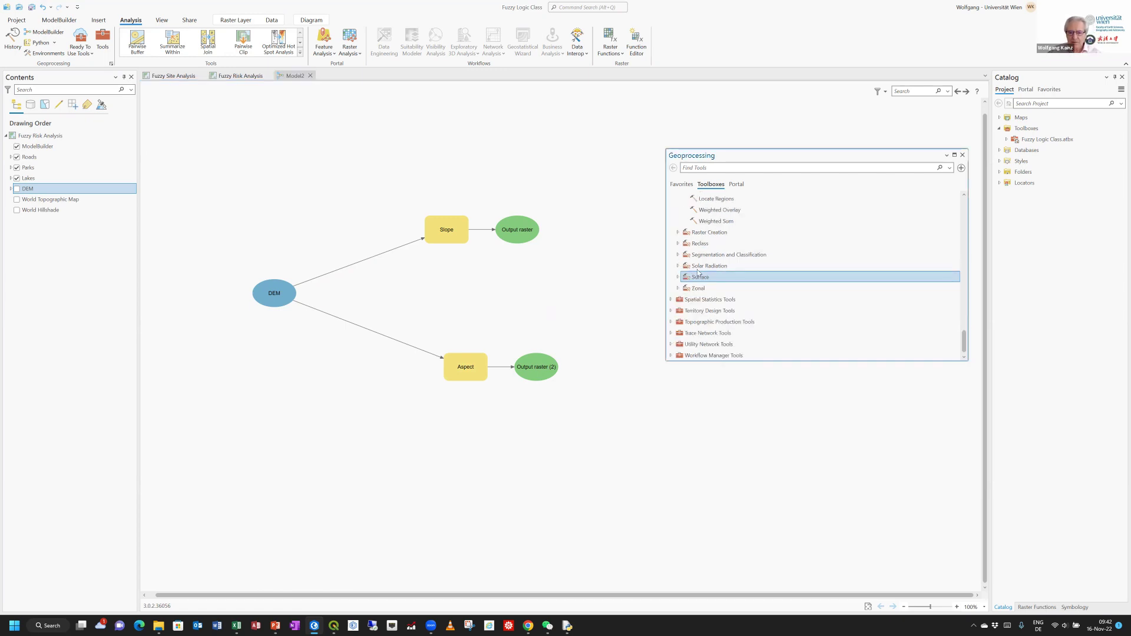
Step: Collapse the Math toolset and add the Fuzzy Membership tool from the Overlay toolset beside the Slope output raster
scroll(698, 274, "up", 5)
scroll(698, 274, "up", 9)
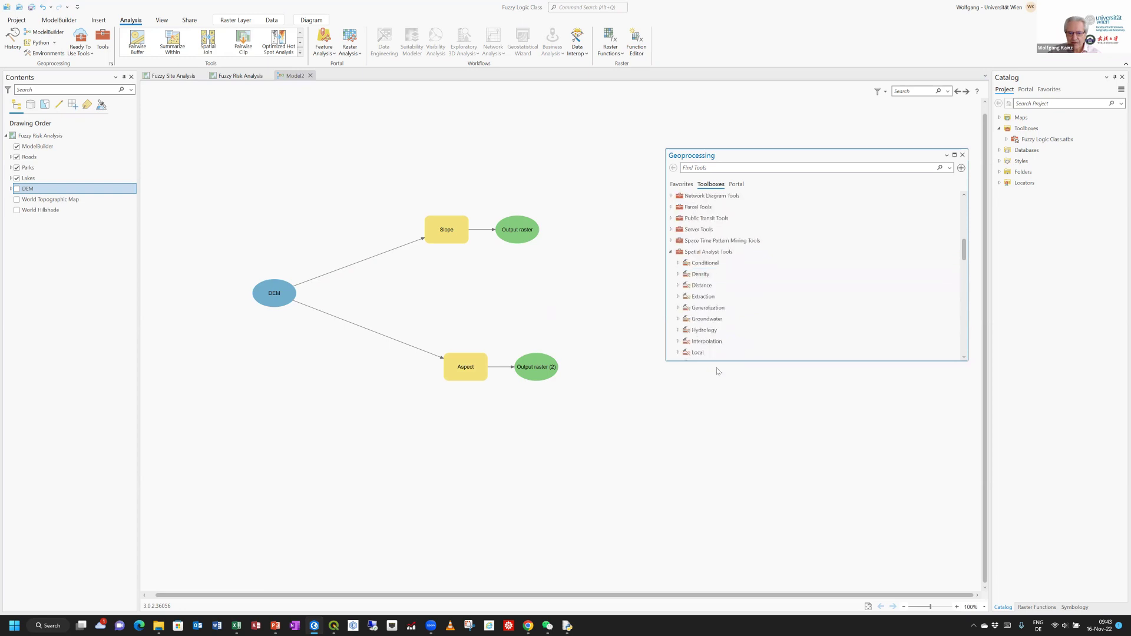
scroll(718, 326, "down", 4)
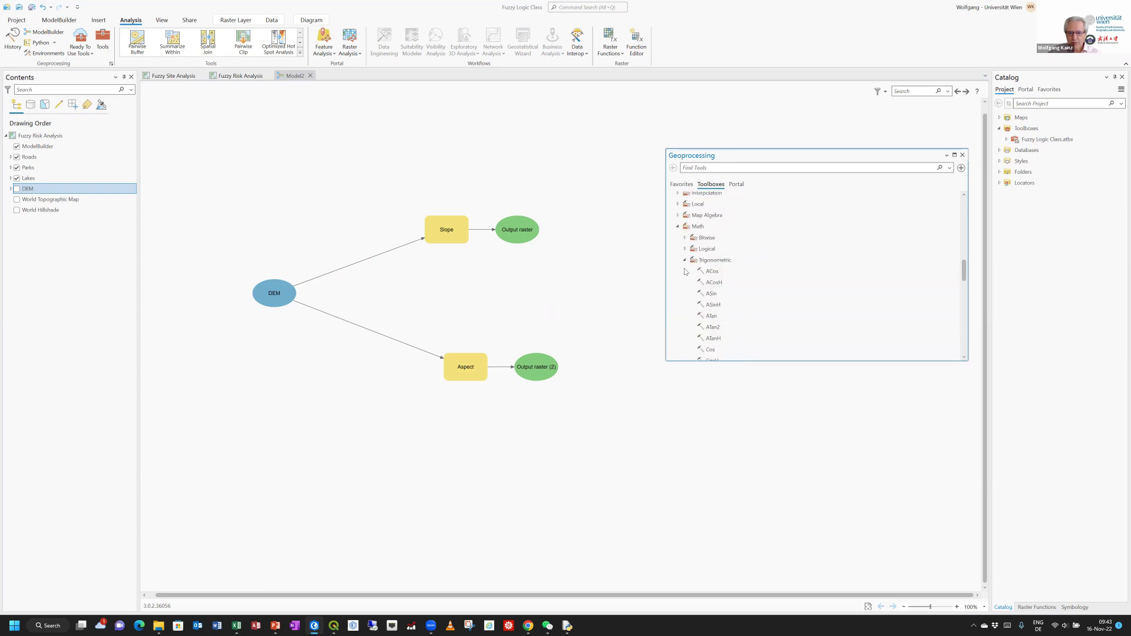
left_click(677, 226)
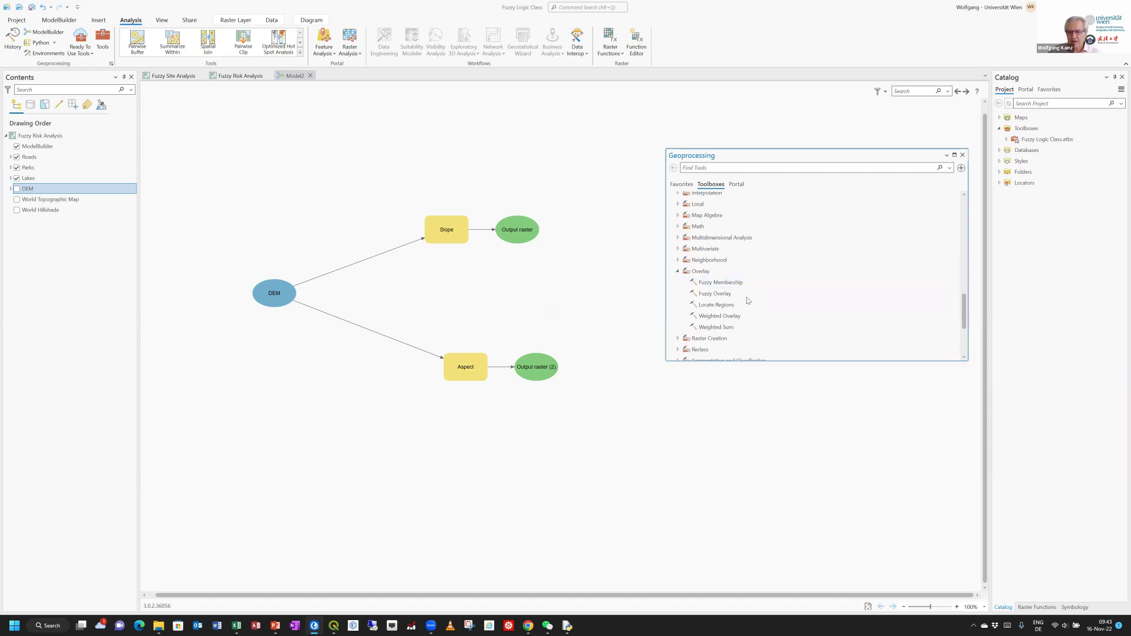
left_click(730, 285)
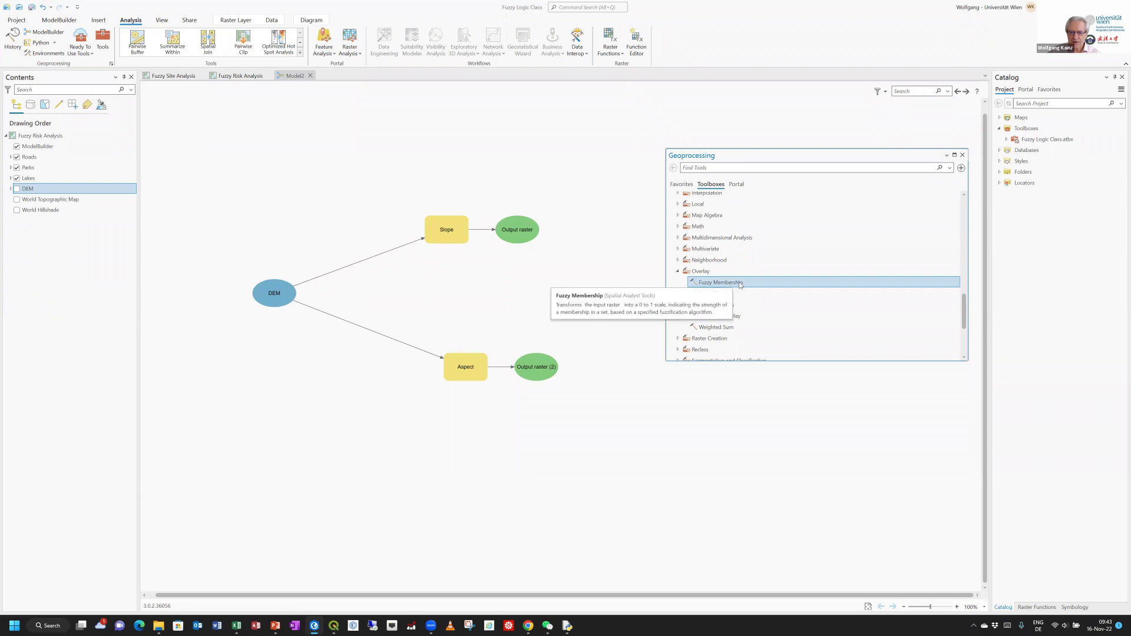
left_click_drag(740, 285, 605, 223)
left_click(626, 295)
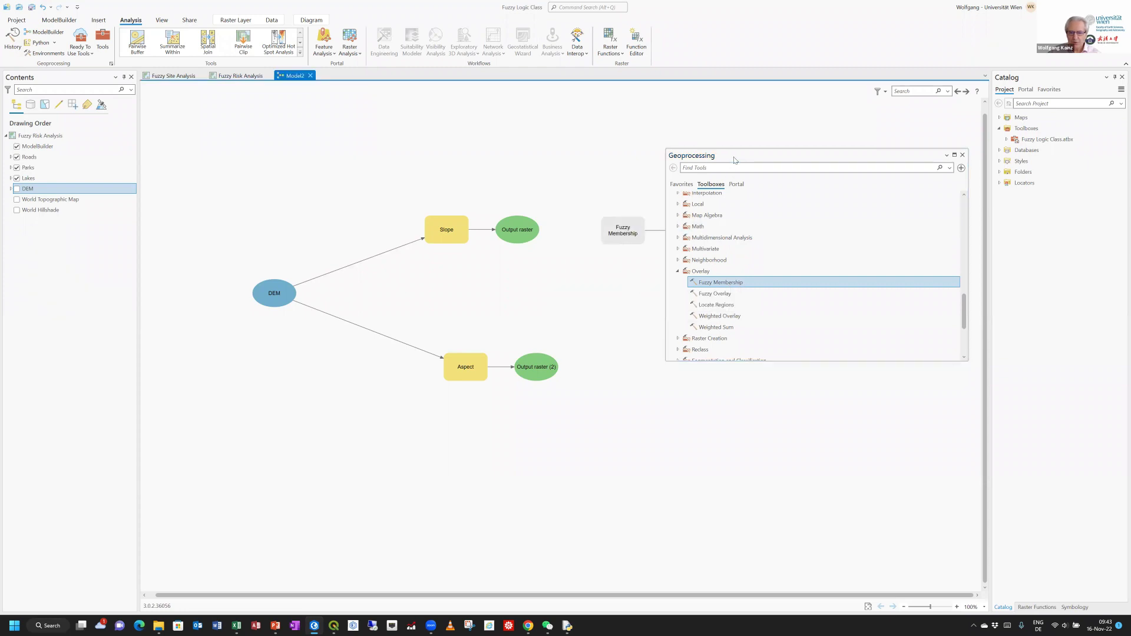
Step: Add three more Fuzzy Membership tools to the model, two near the Aspect output and one above the first
left_click_drag(765, 160, 895, 329)
left_click_drag(862, 453, 609, 325)
left_click_drag(842, 454, 620, 394)
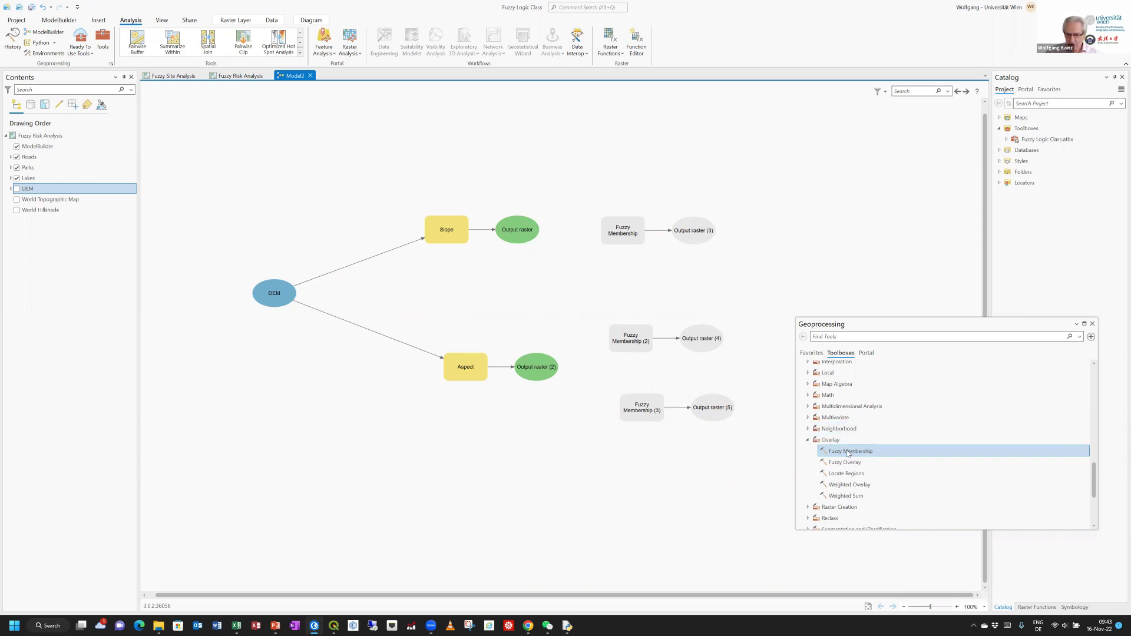
left_click_drag(848, 453, 610, 174)
left_click(646, 292)
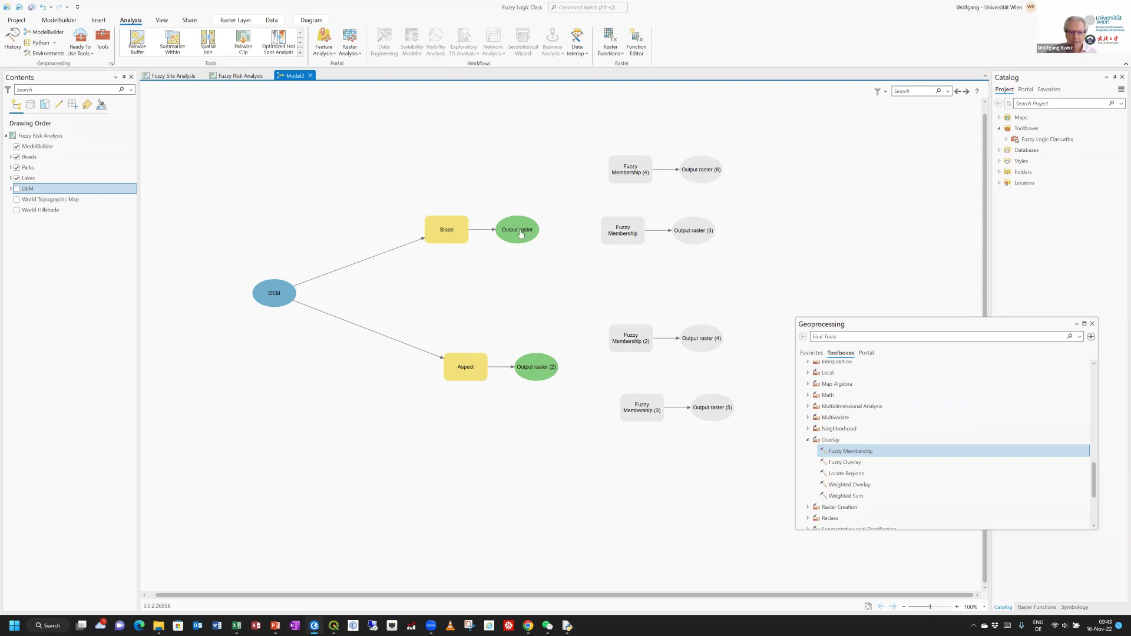
Step: Feed the Slope output raster into the topmost Fuzzy Membership tool and set Linear membership with minimum 20 and maximum 0
left_click_drag(520, 231, 618, 171)
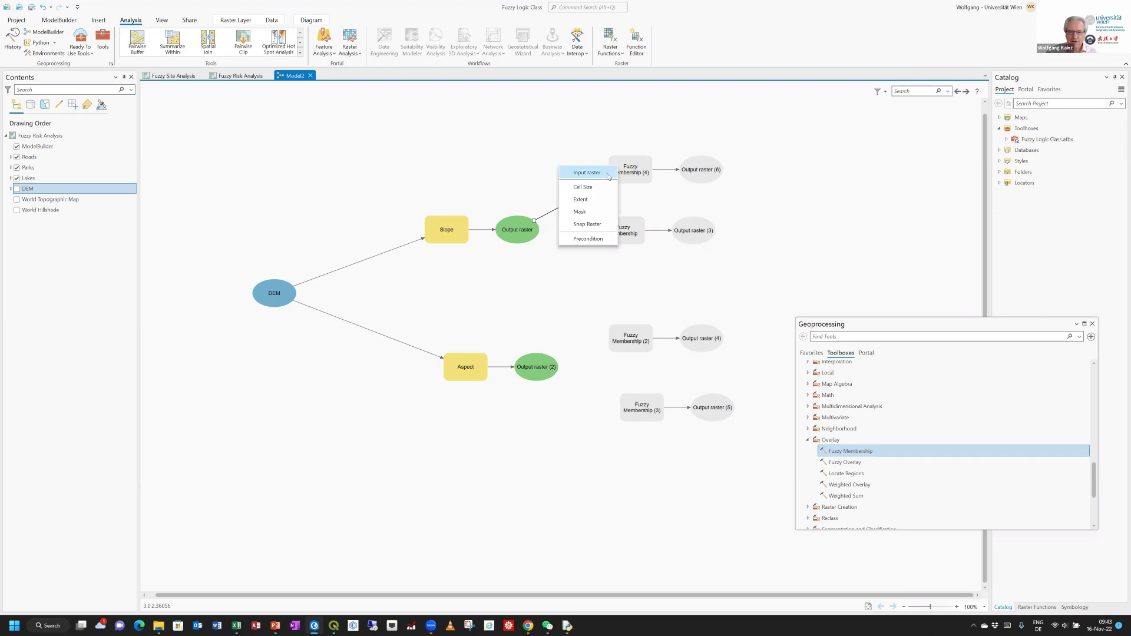
left_click(616, 174)
double_click(636, 172)
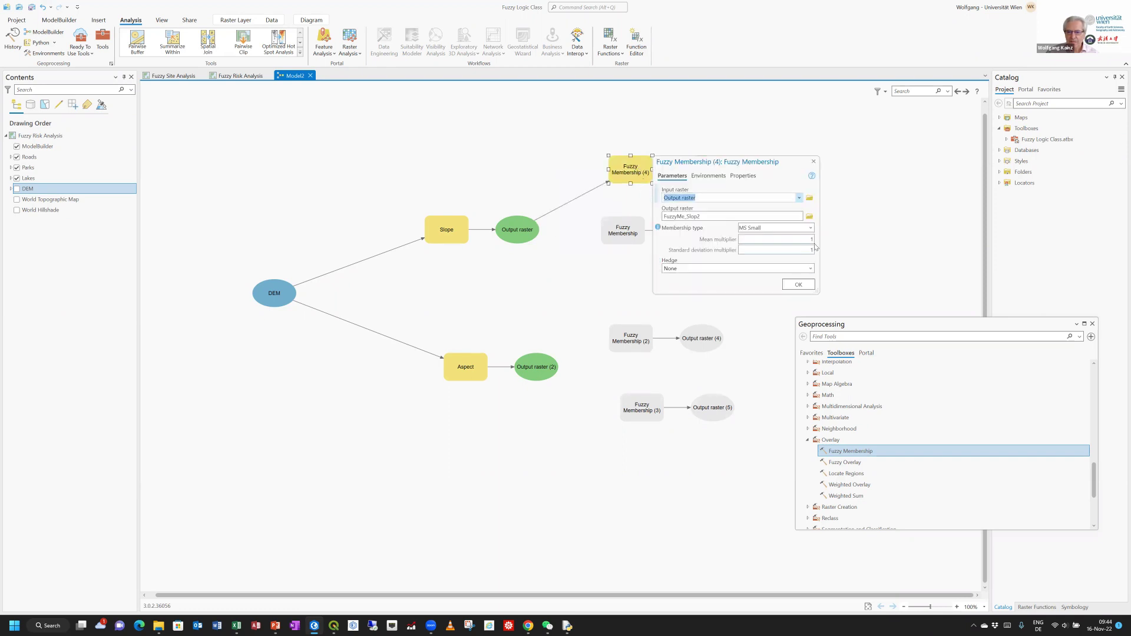
left_click(810, 228)
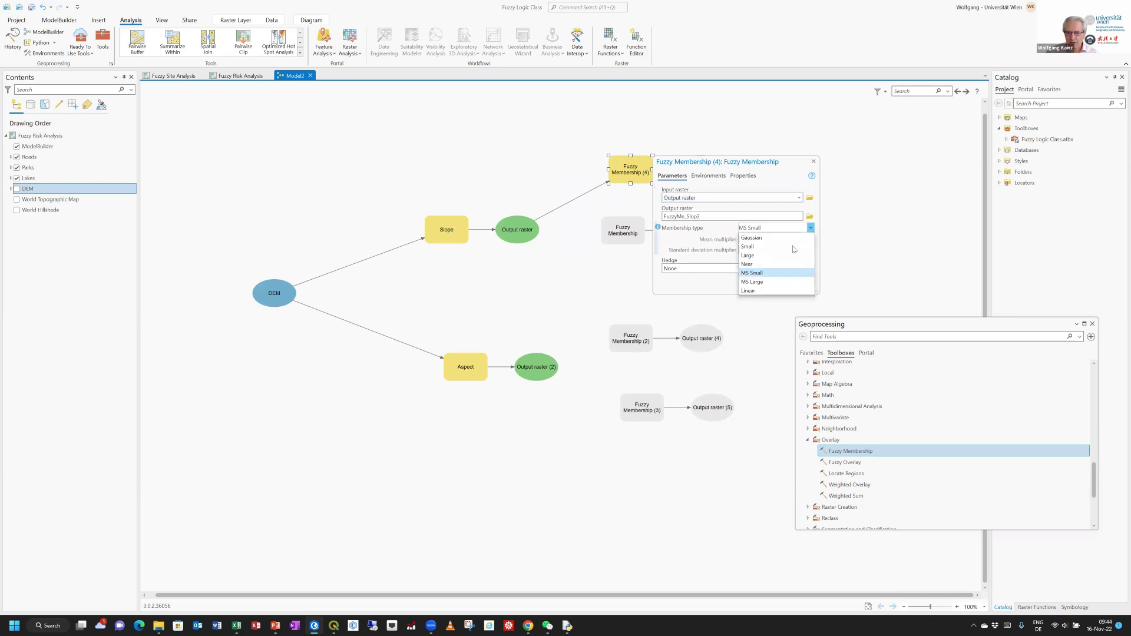
left_click(777, 291)
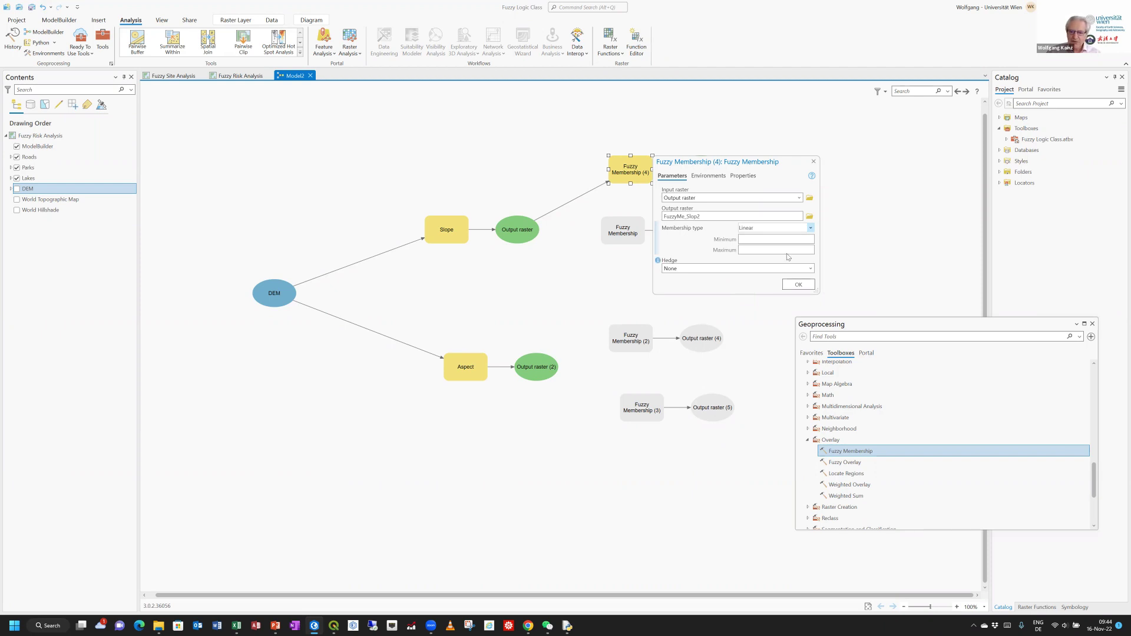
left_click(799, 239)
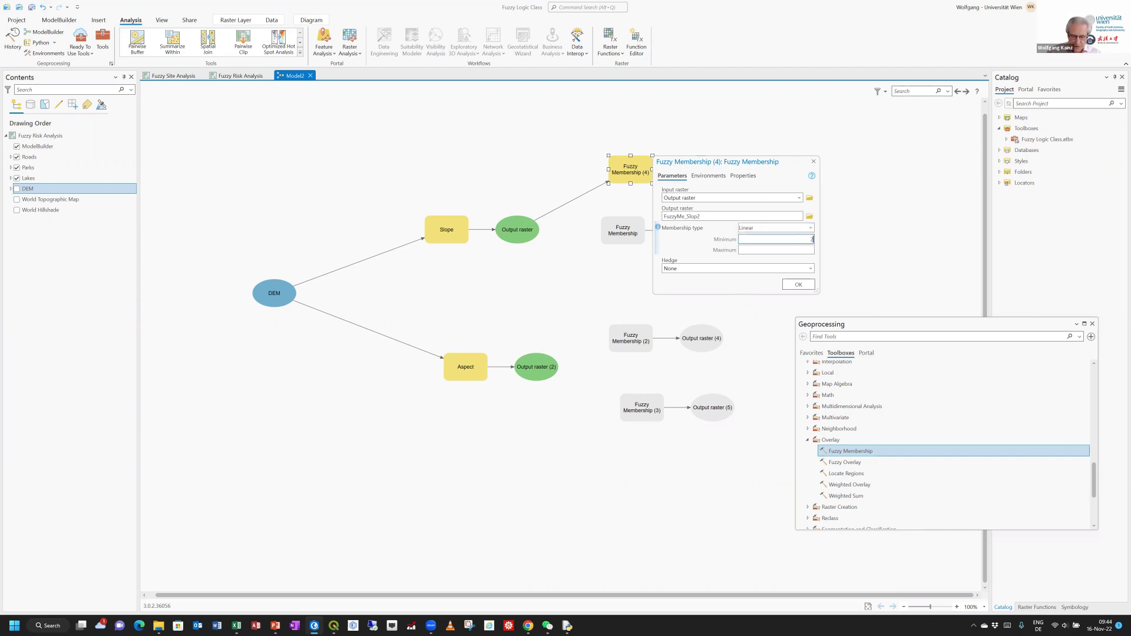
type("20")
left_click(781, 249)
type("0")
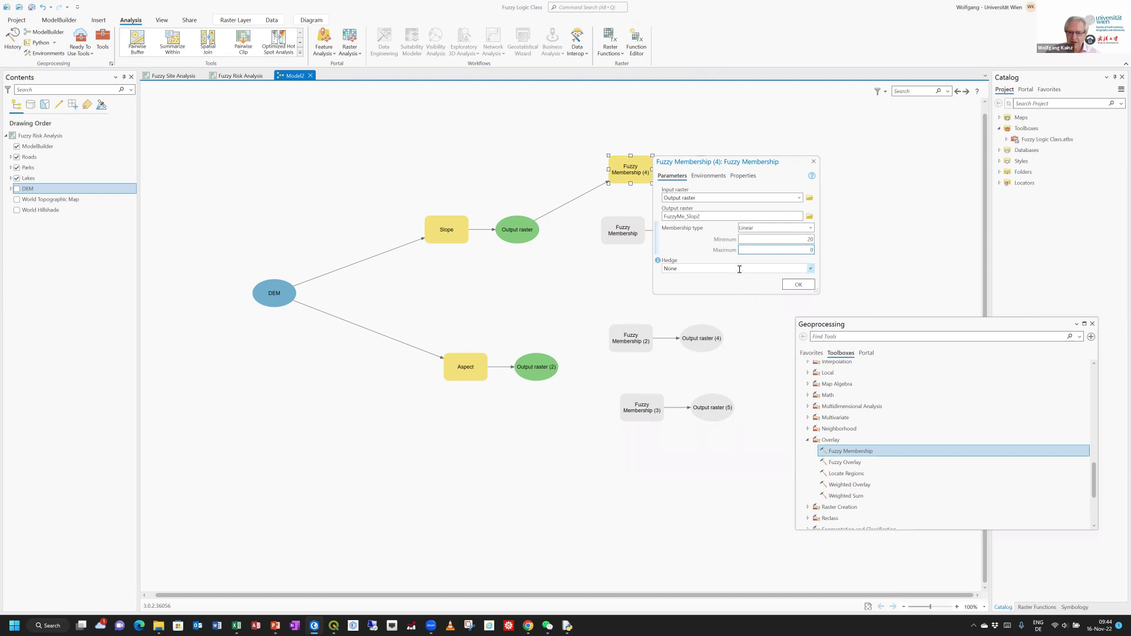
left_click(809, 269)
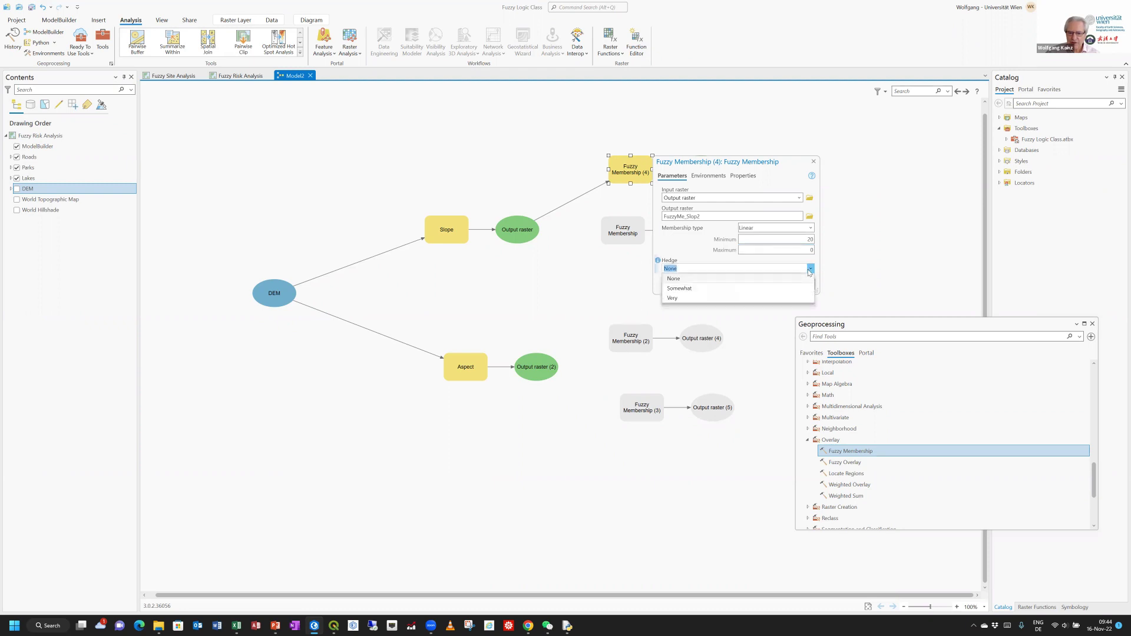
left_click(809, 269)
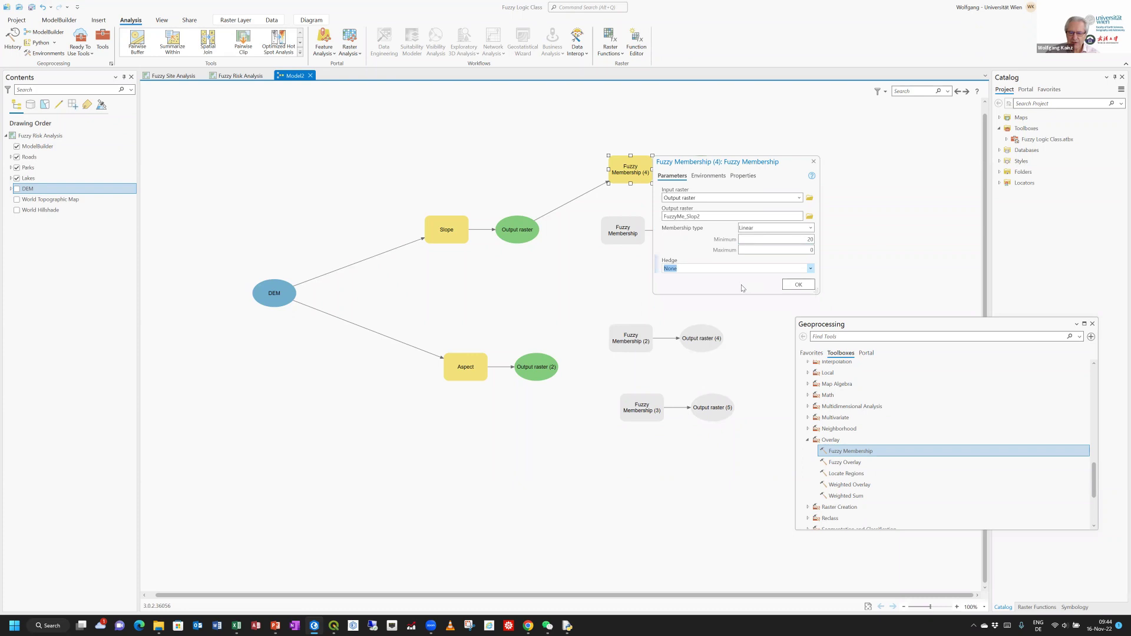
left_click(798, 287)
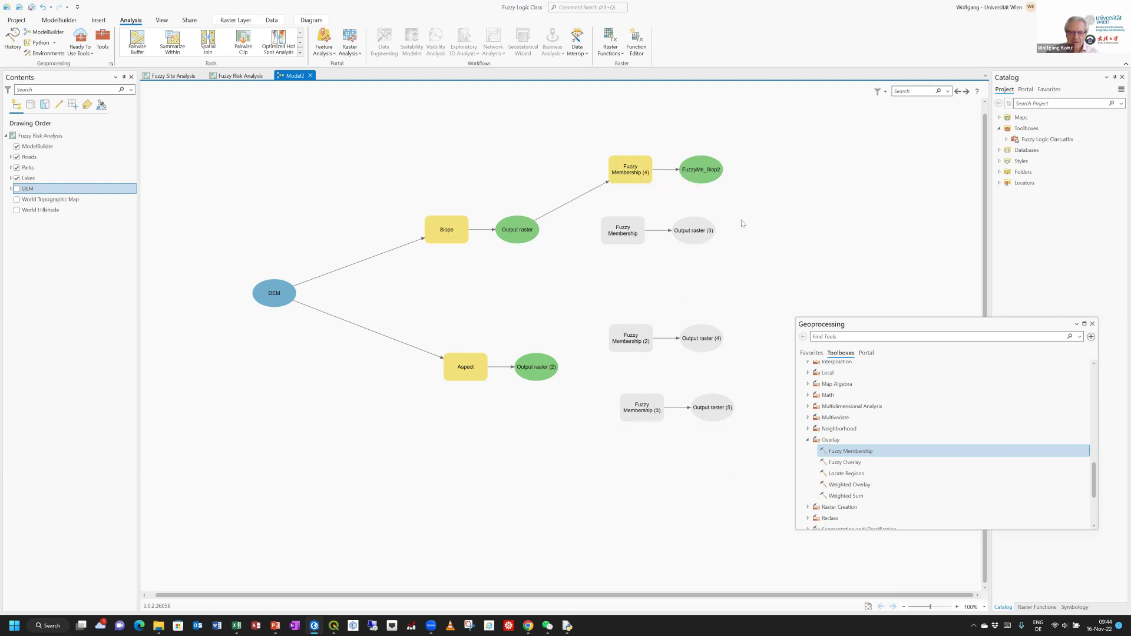
Step: Rename the topmost Fuzzy Membership tool as Flat Slope
right_click(628, 175)
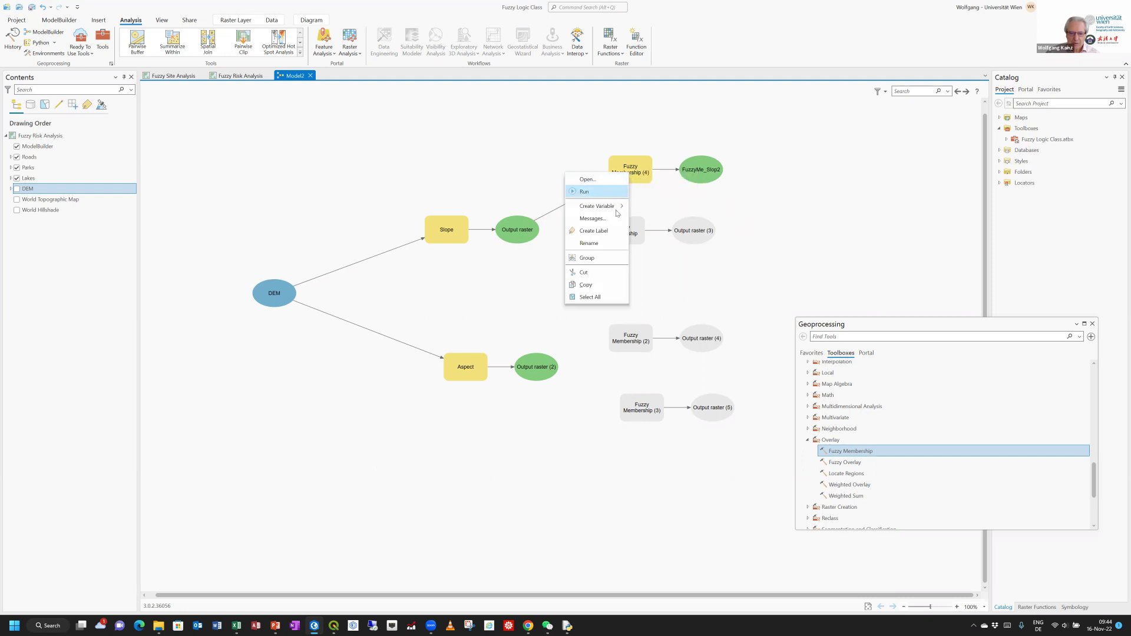
left_click(612, 243)
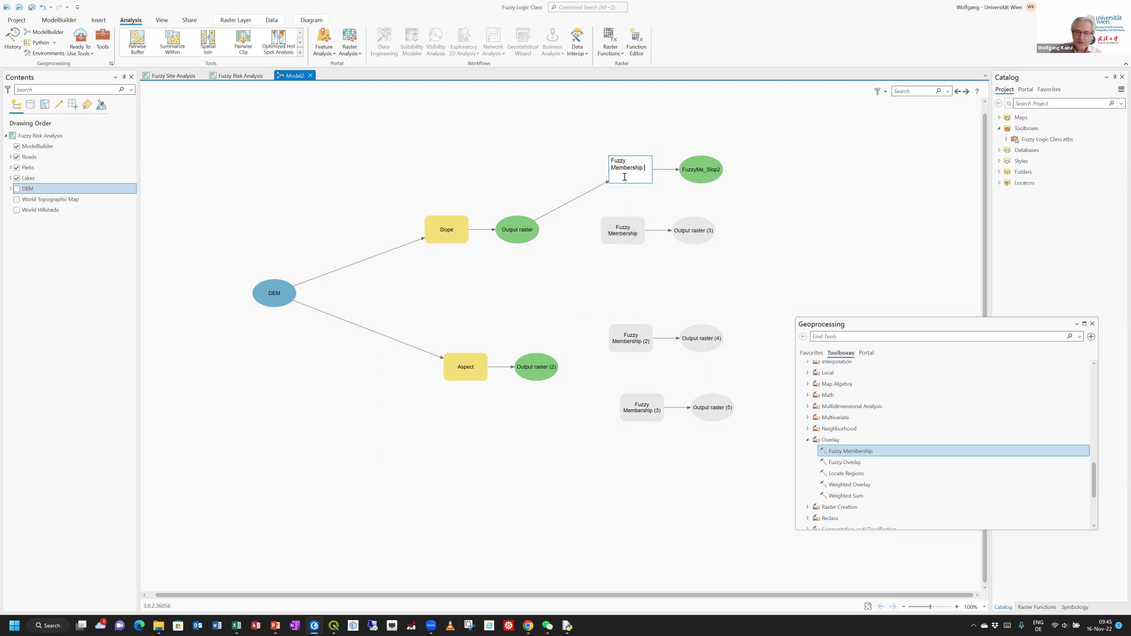
type("F")
key("BackSpace")
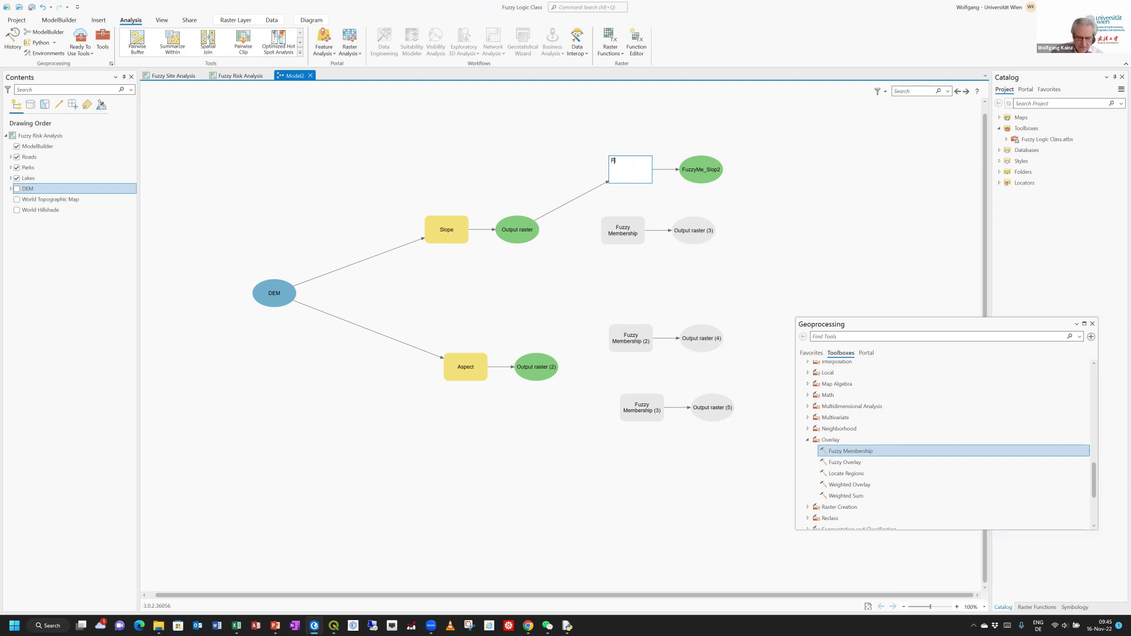
type("Flat Slope")
left_click(553, 277)
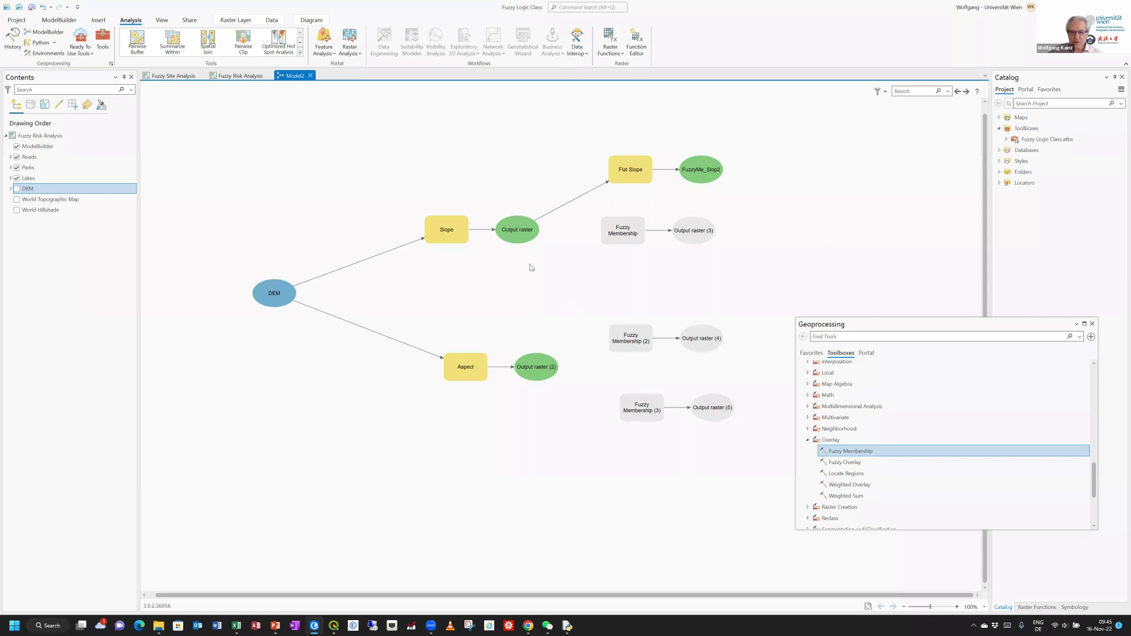
Step: Feed the Slope output raster into the Fuzzy Membership tool below Flat Slope and set Linear membership with minimum 5 and maximum 30
left_click_drag(508, 232, 623, 238)
left_click(615, 243)
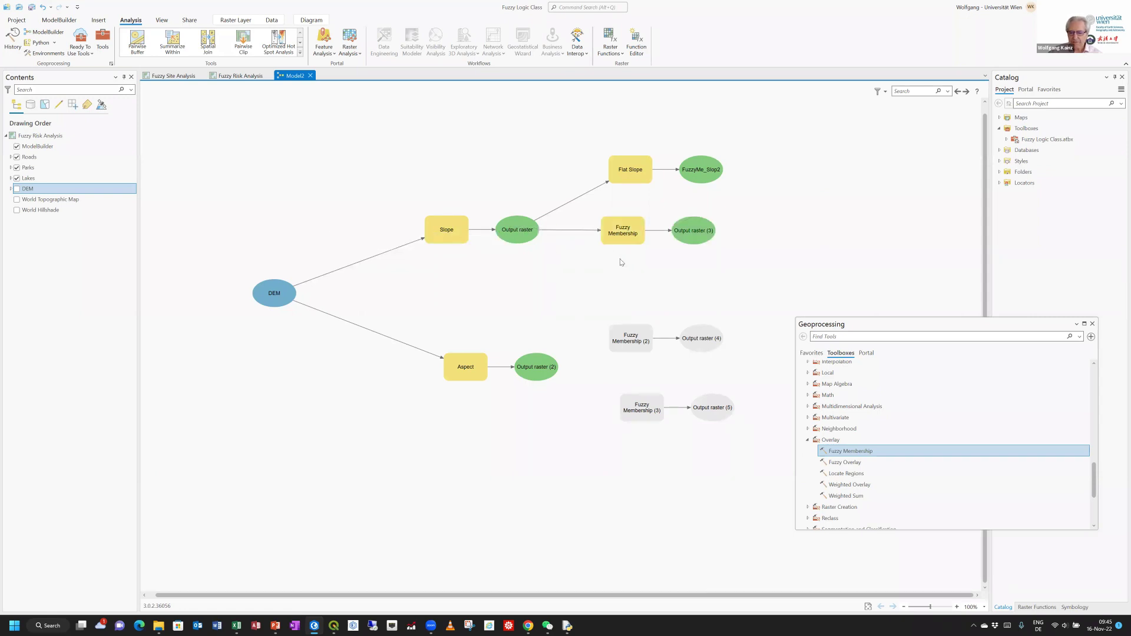
double_click(624, 231)
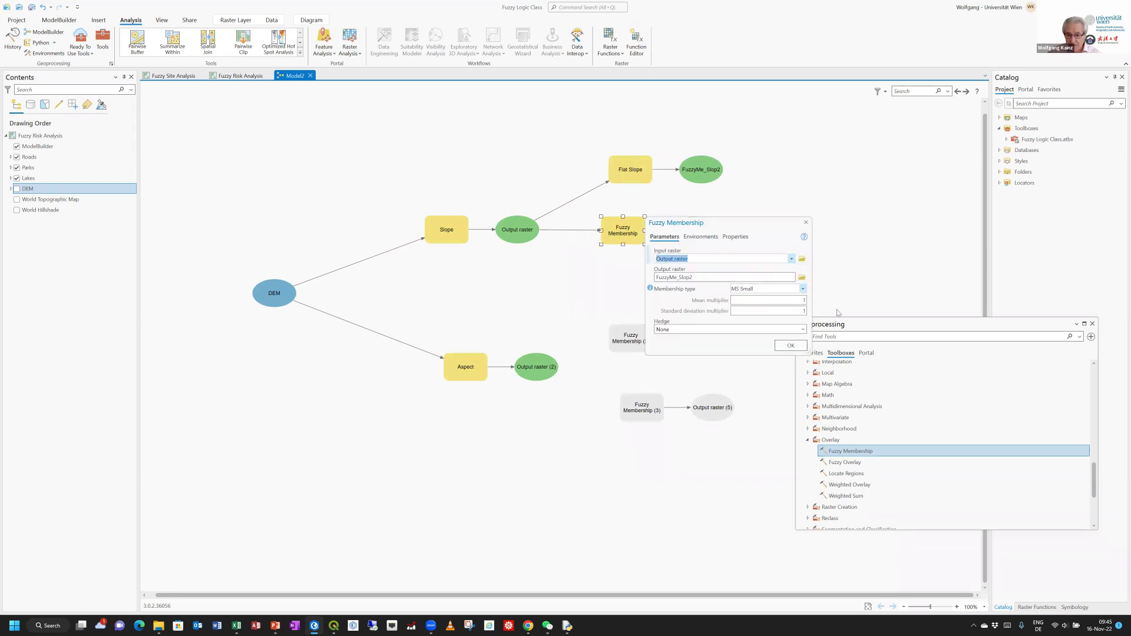
left_click(802, 289)
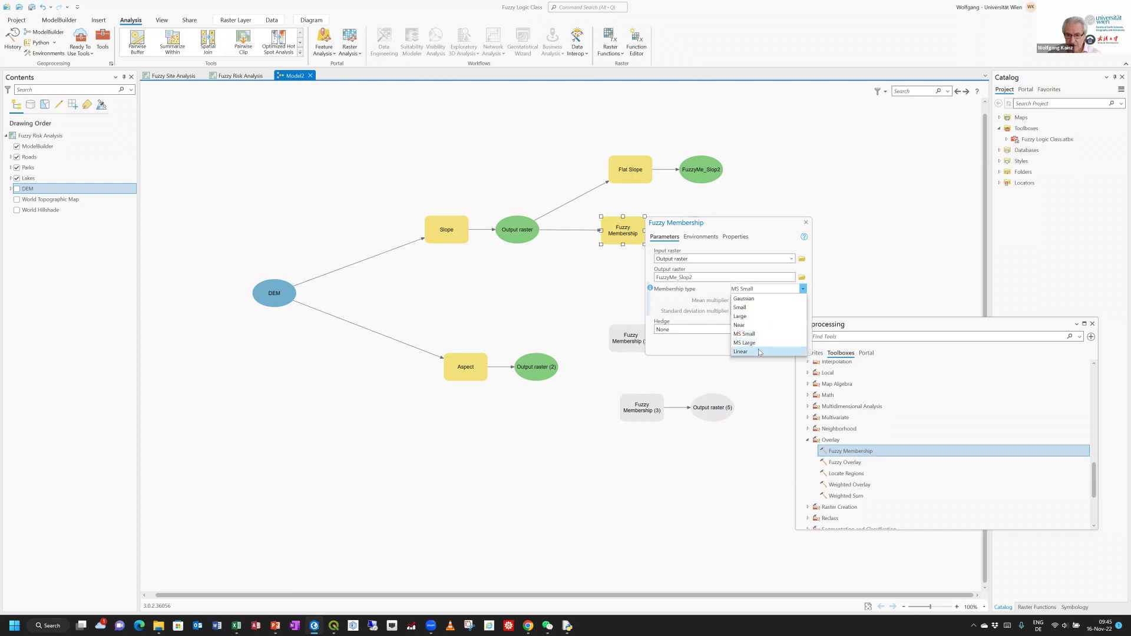
left_click(758, 349)
left_click(784, 299)
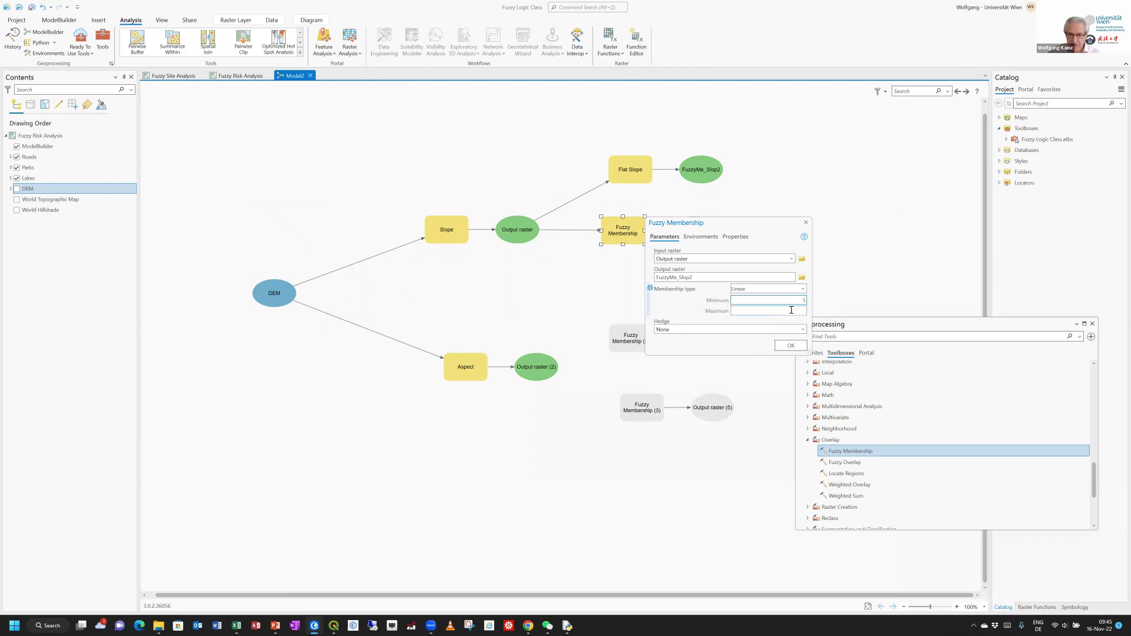
type("5")
left_click(789, 310)
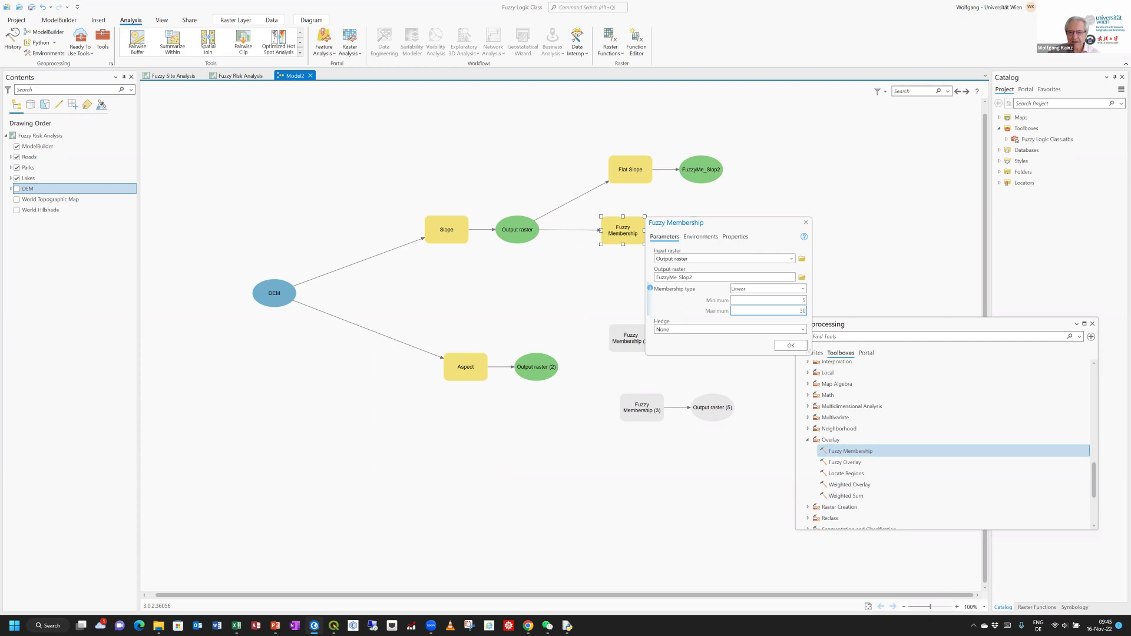
left_click(780, 348)
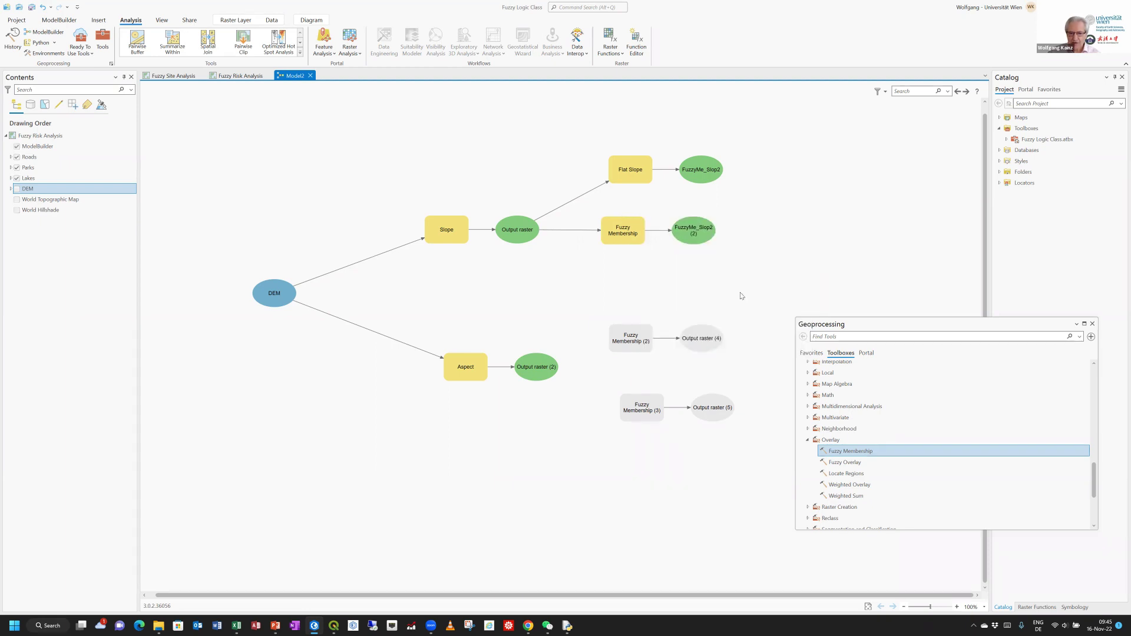
Step: Rename the Fuzzy Membership tool below Flat Slope as Steep Slope
right_click(625, 233)
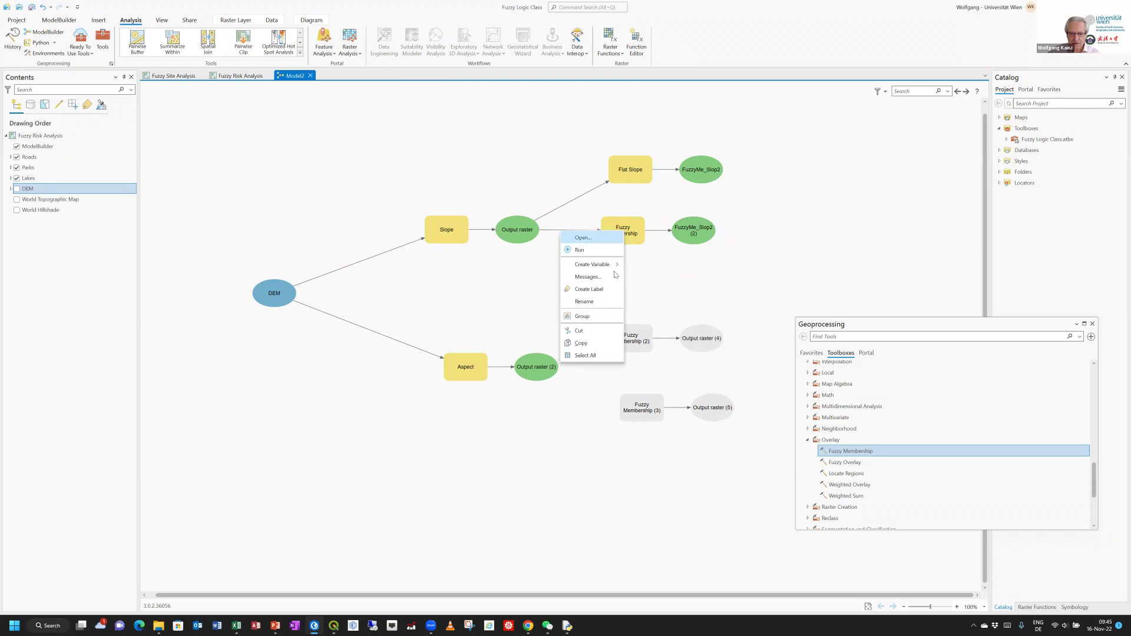
left_click(584, 301)
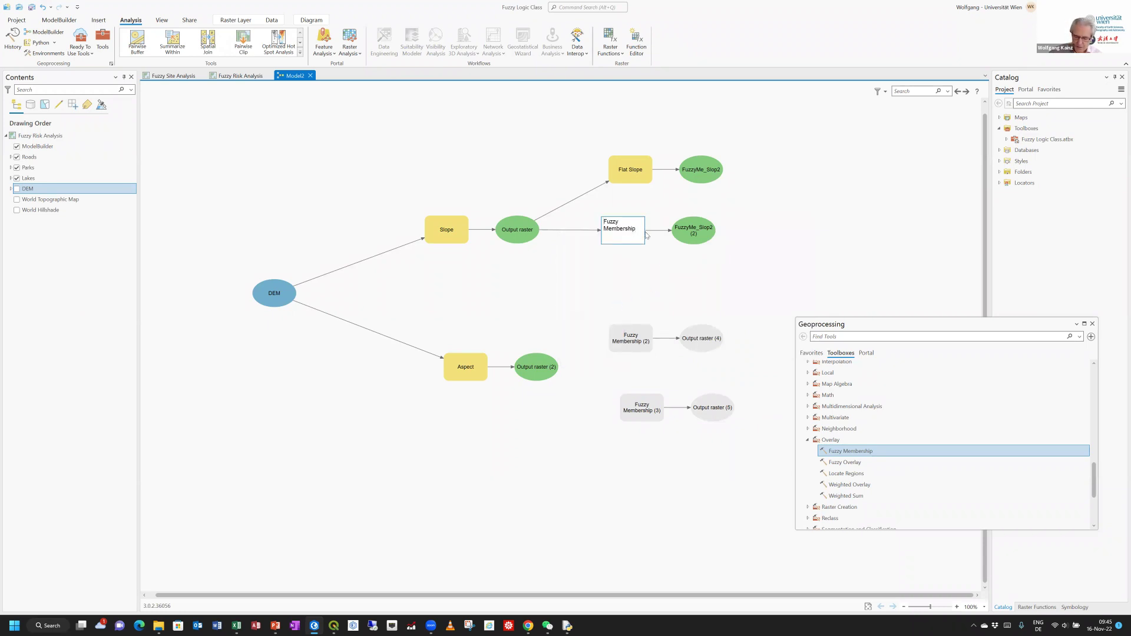
key("BackSpace")
key("BackSpace")
key("BackSpace")
key("BackSpace")
key("BackSpace")
key("BackSpace")
key("BackSpace")
key("BackSpace")
key("BackSpace")
key("BackSpace")
key("BackSpace")
key("BackSpace")
key("BackSpace")
key("BackSpace")
key("BackSpace")
key("BackSpace")
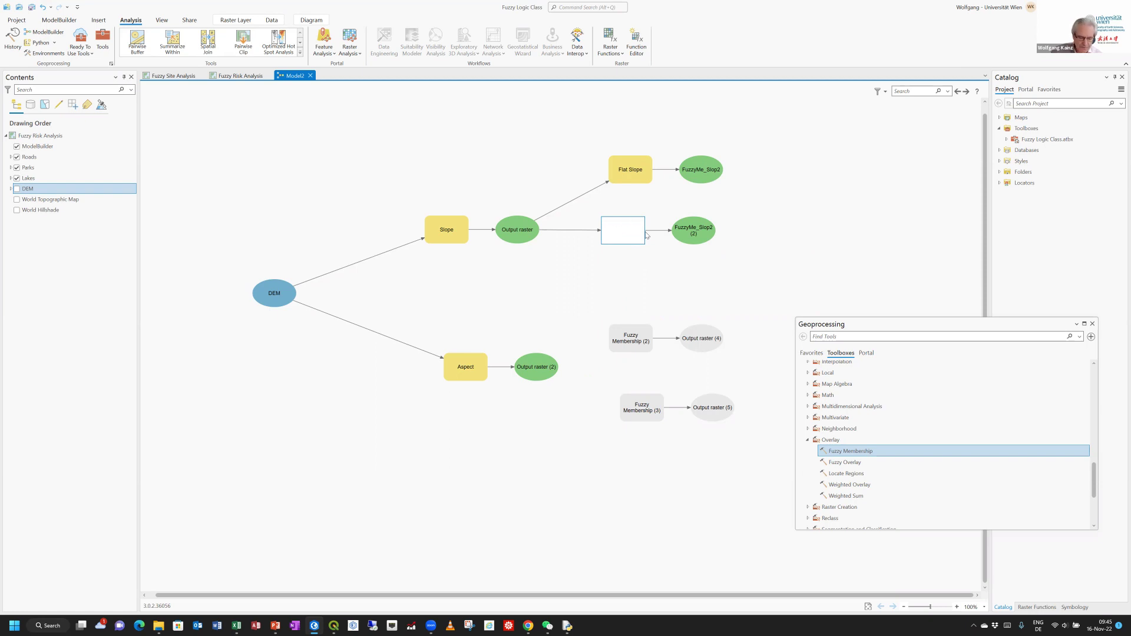
type("Steep Slope")
left_click(545, 291)
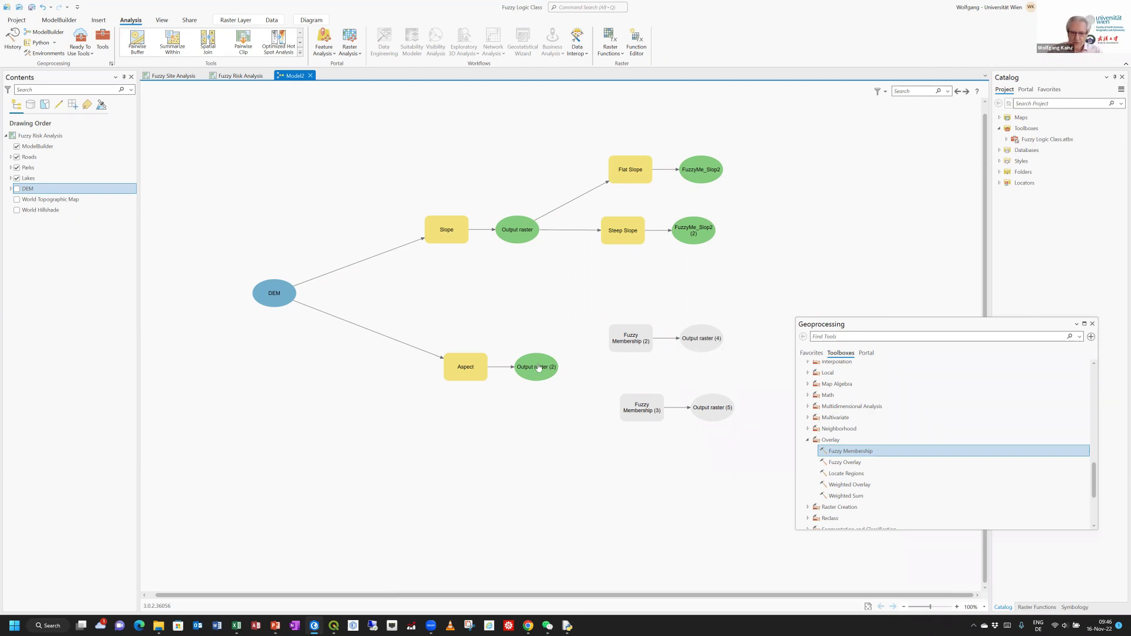
Step: Connect the Aspect output raster as the input raster of both remaining Fuzzy Membership tools
left_click_drag(538, 368, 619, 344)
left_click(613, 351)
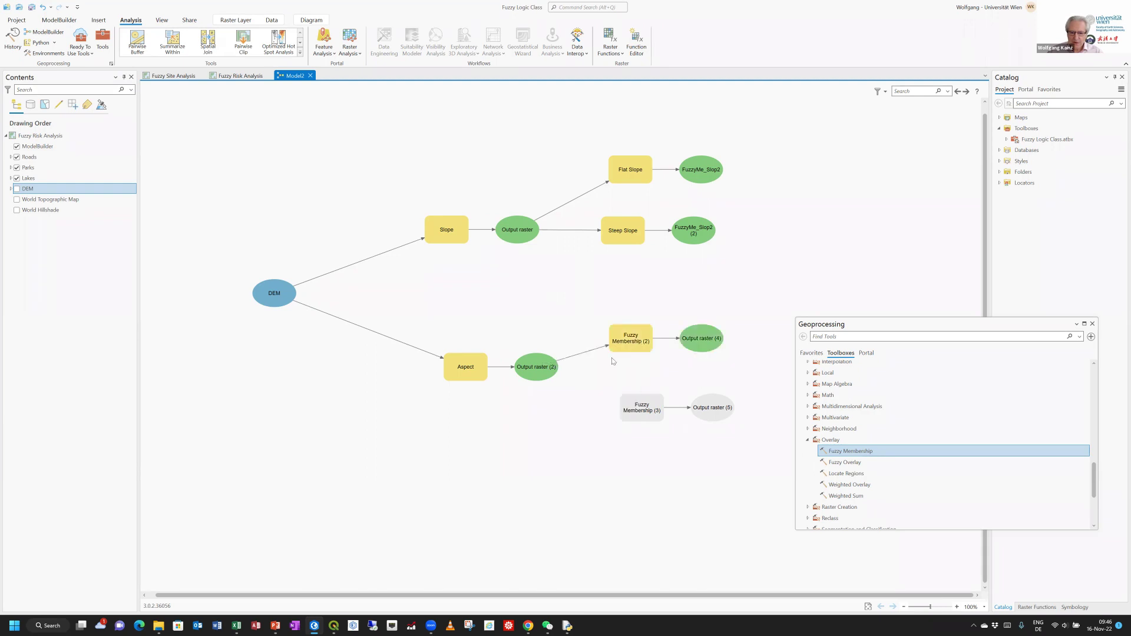
left_click_drag(534, 368, 628, 409)
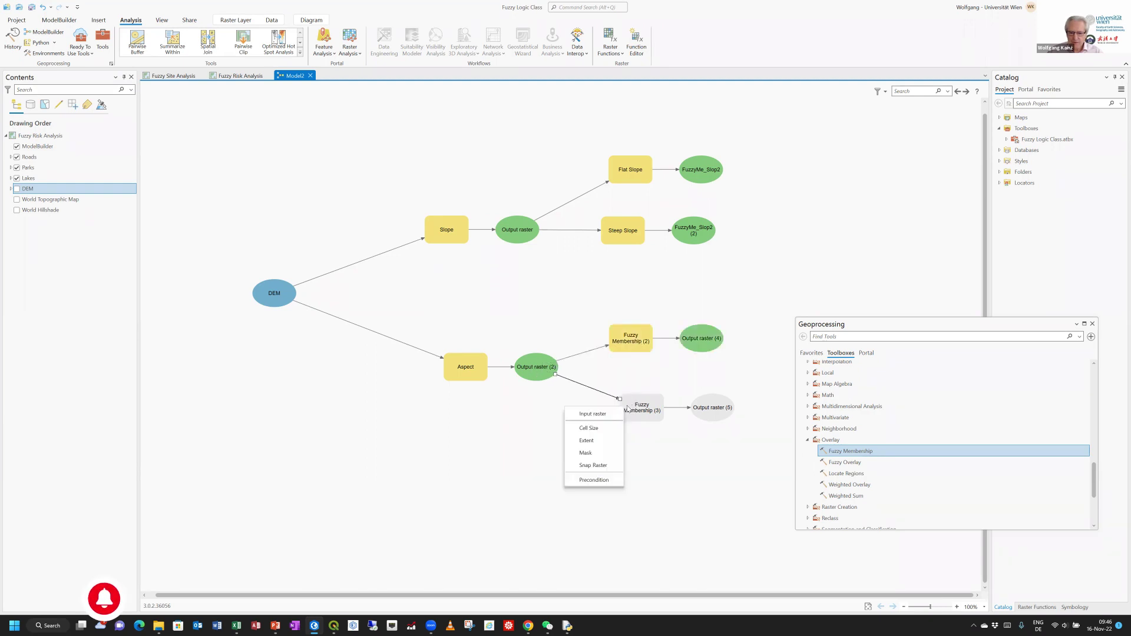
left_click(593, 414)
Step: Rename the upper Fuzzy Membership tool fed by the Aspect output as asc
left_click(617, 339)
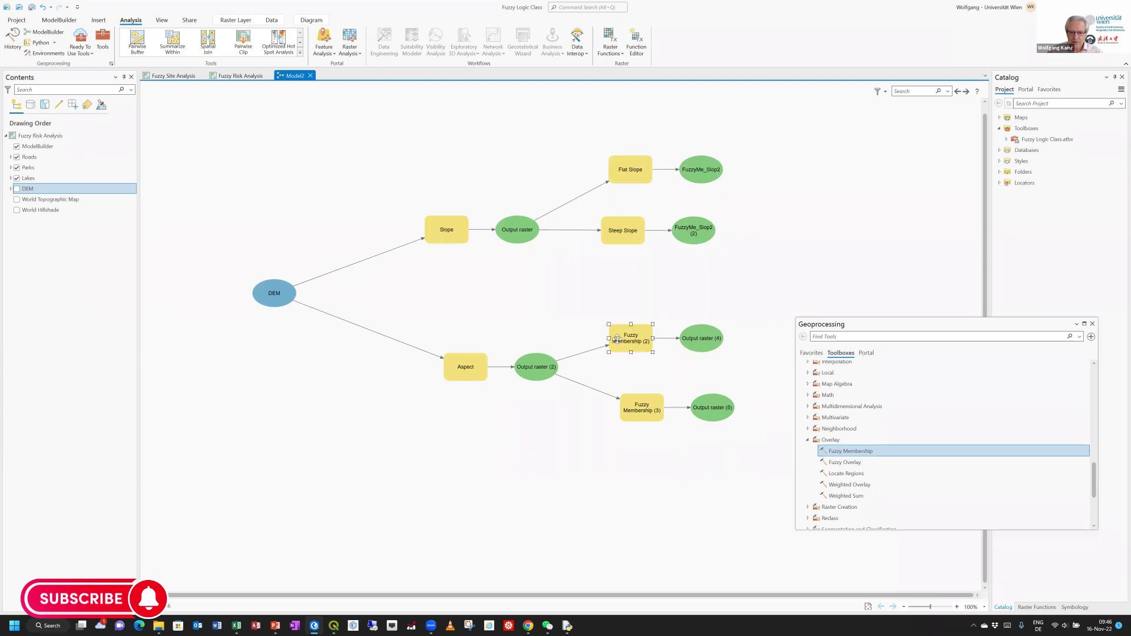
right_click(617, 339)
left_click(611, 412)
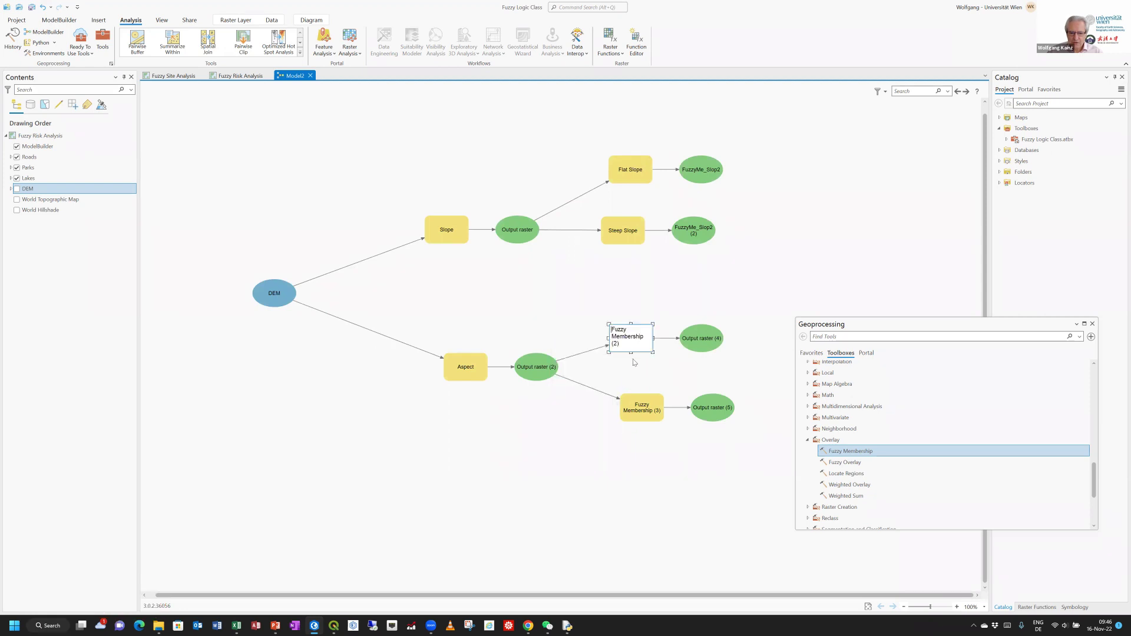
key("BackSpace")
key("BackSpace")
key("BackSpace")
key("BackSpace")
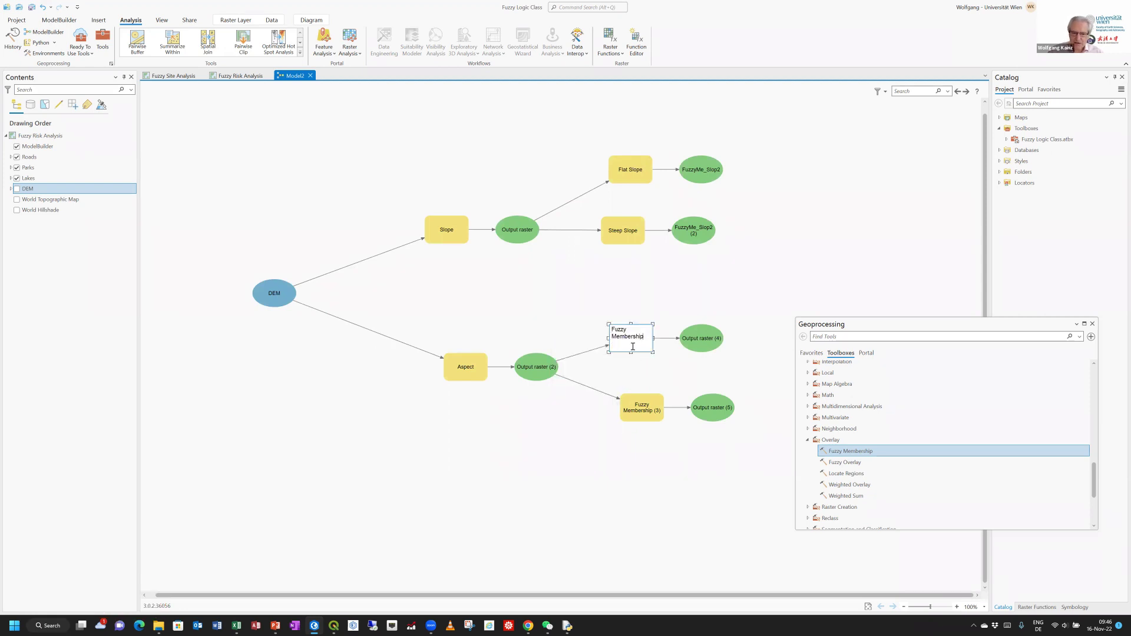
key("BackSpace")
key("BackSpace")
key("BackSpace")
key("BackSpace")
key("BackSpace")
key("BackSpace")
key("BackSpace")
key("BackSpace")
key("BackSpace")
key("BackSpace")
key("BackSpace")
key("BackSpace")
key("BackSpace")
key("BackSpace")
key("BackSpace")
key("BackSpace")
type("asc")
key("Return")
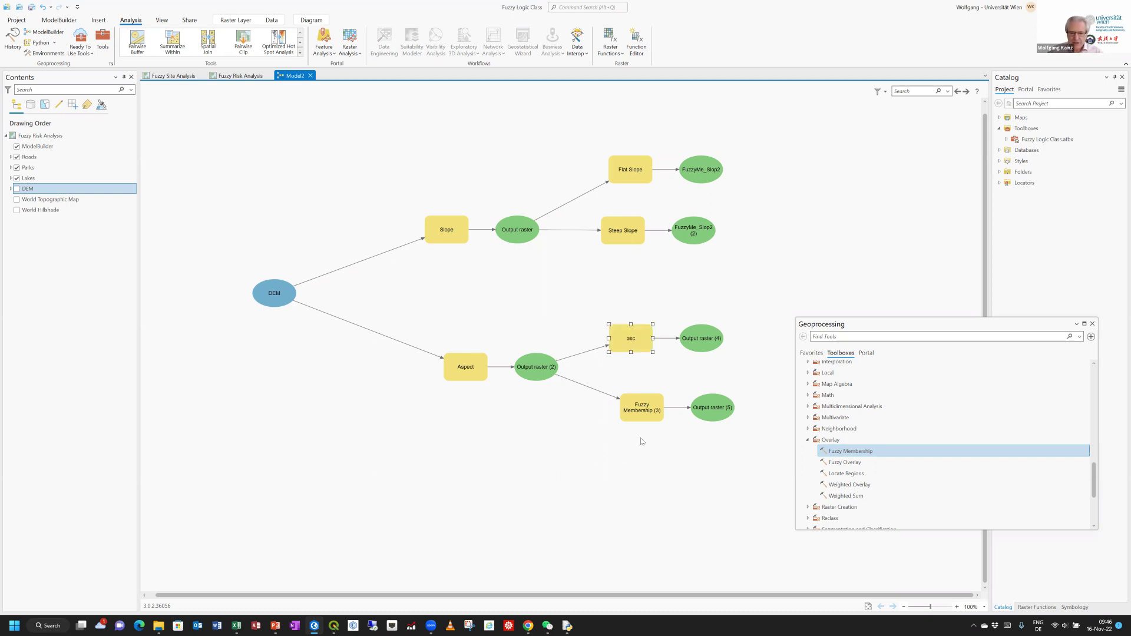
Step: Rename the lower Fuzzy Membership tool fed by the Aspect output as desc
right_click(636, 410)
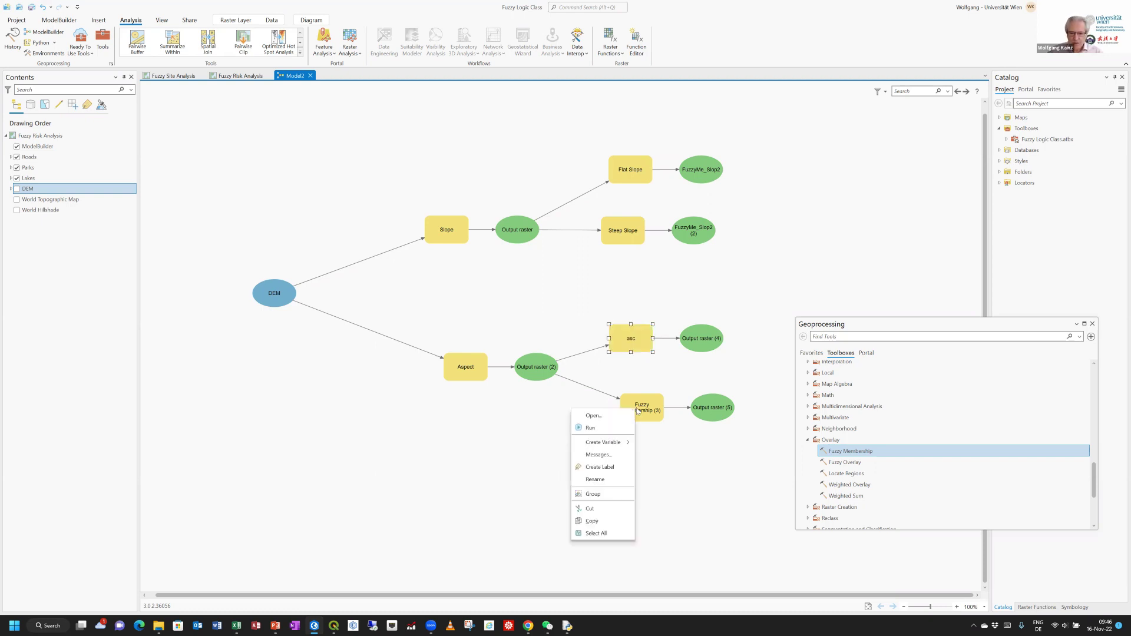
left_click(612, 479)
key("BackSpace")
key("BackSpace")
key("BackSpace")
key("BackSpace")
key("BackSpace")
key("BackSpace")
key("BackSpace")
key("BackSpace")
key("BackSpace")
key("BackSpace")
key("BackSpace")
key("BackSpace")
key("BackSpace")
key("BackSpace")
key("BackSpace")
key("BackSpace")
key("BackSpace")
key("BackSpace")
key("BackSpace")
key("BackSpace")
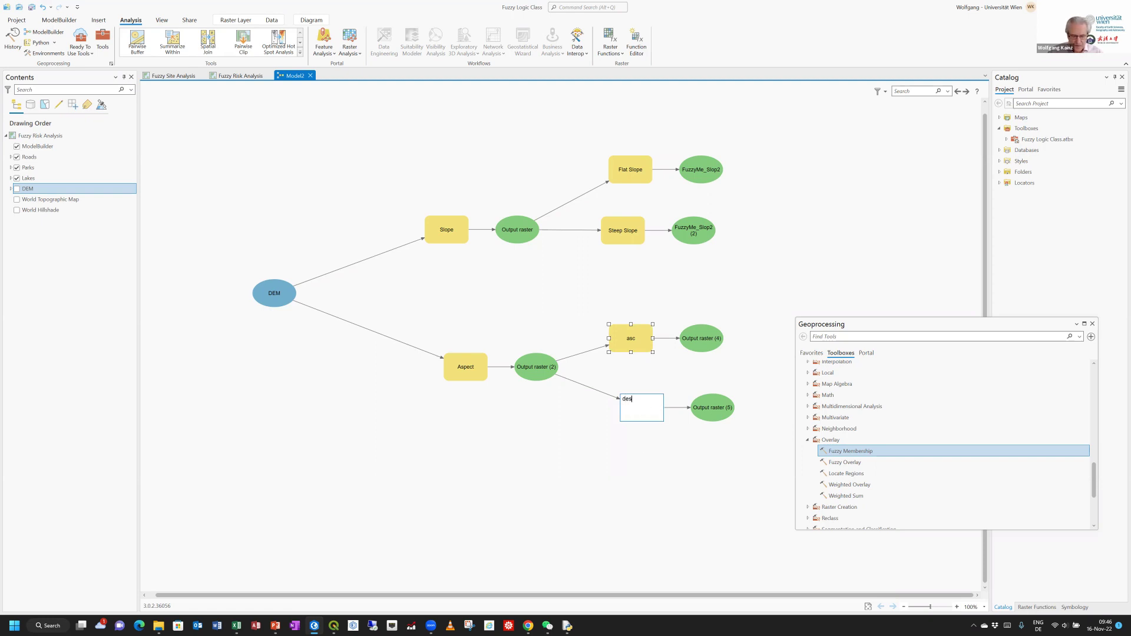
key("Return")
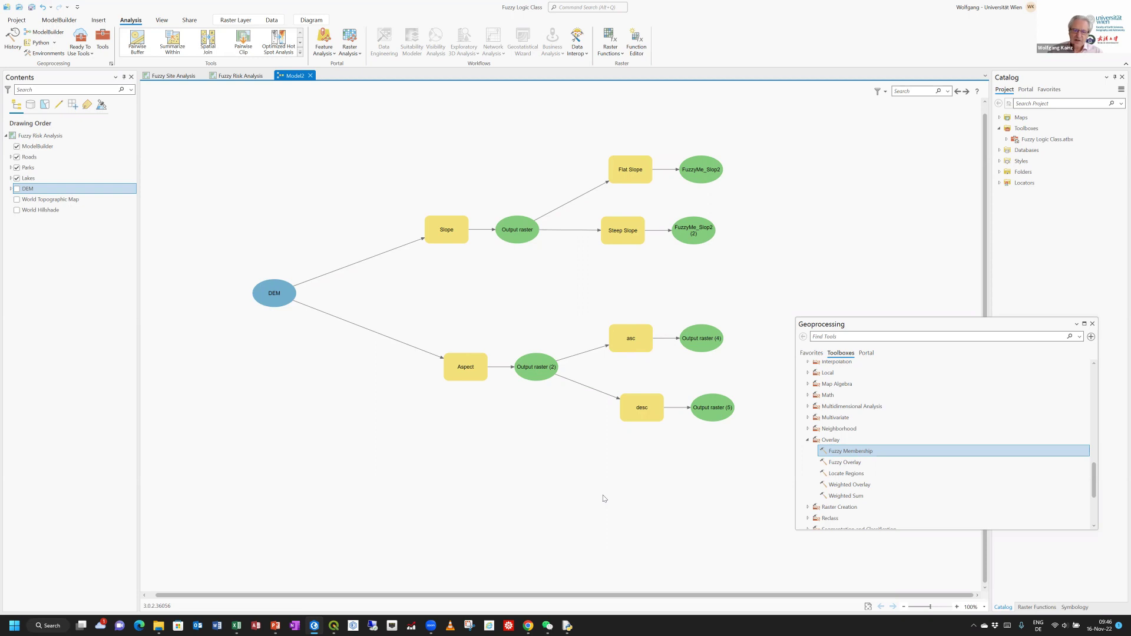
Step: Set the asc tool to Linear membership with minimum 90 and maximum 180
double_click(639, 335)
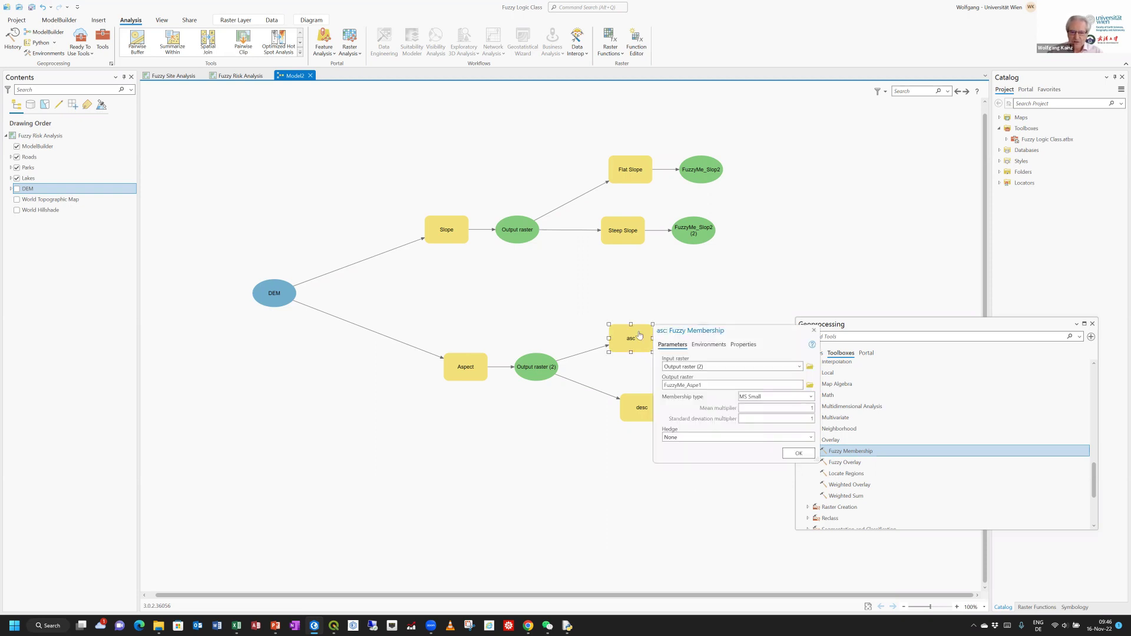
left_click(810, 398)
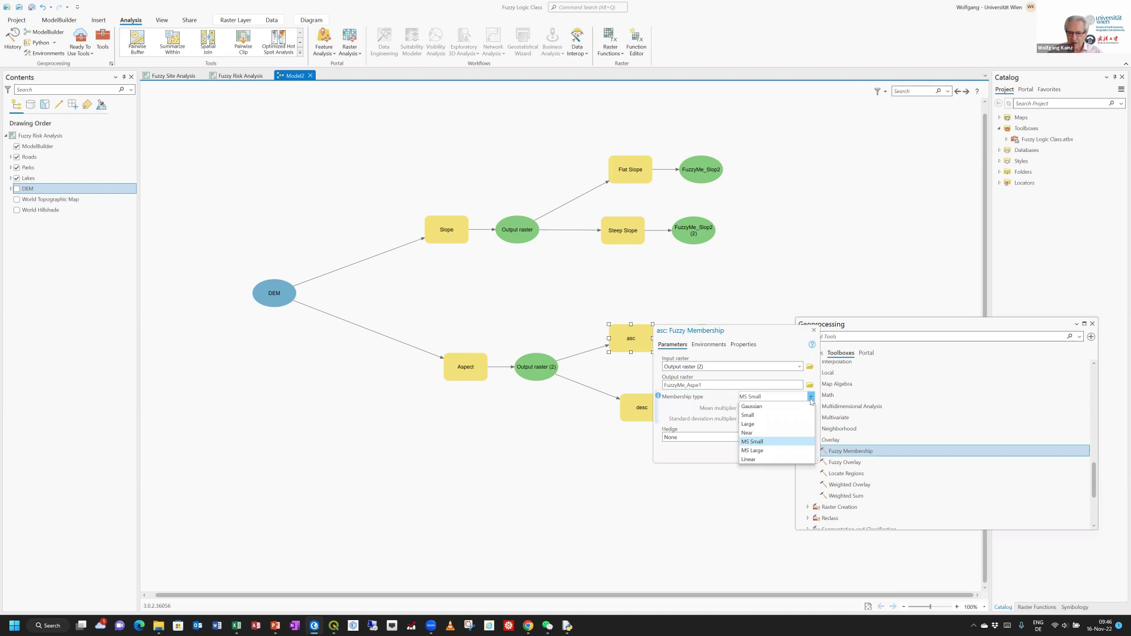
left_click(772, 457)
left_click(787, 408)
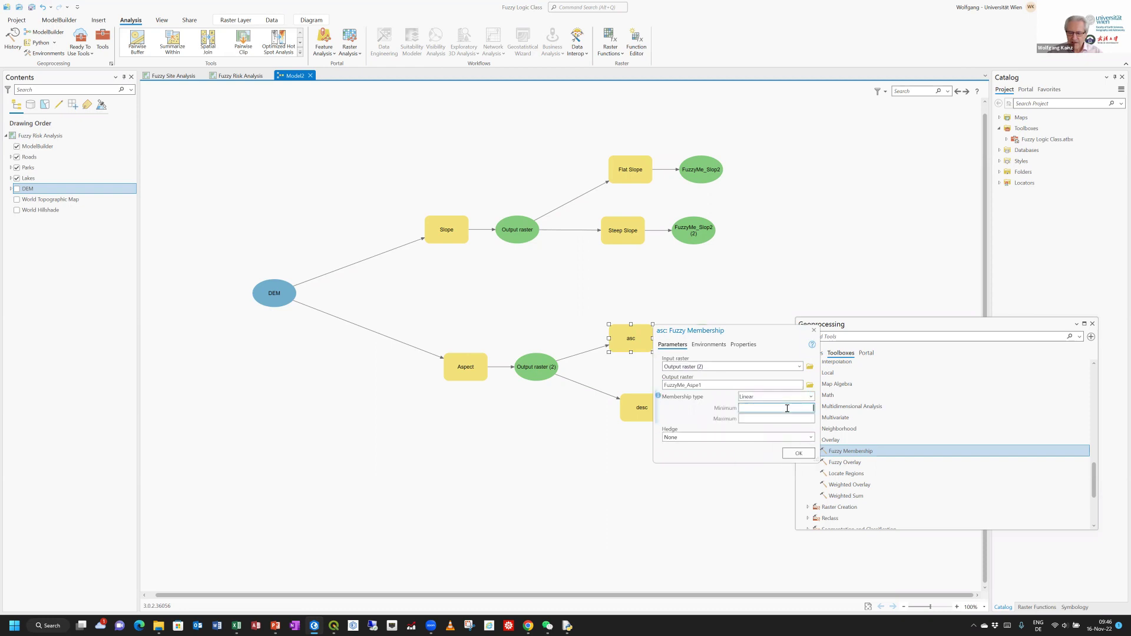
type("0")
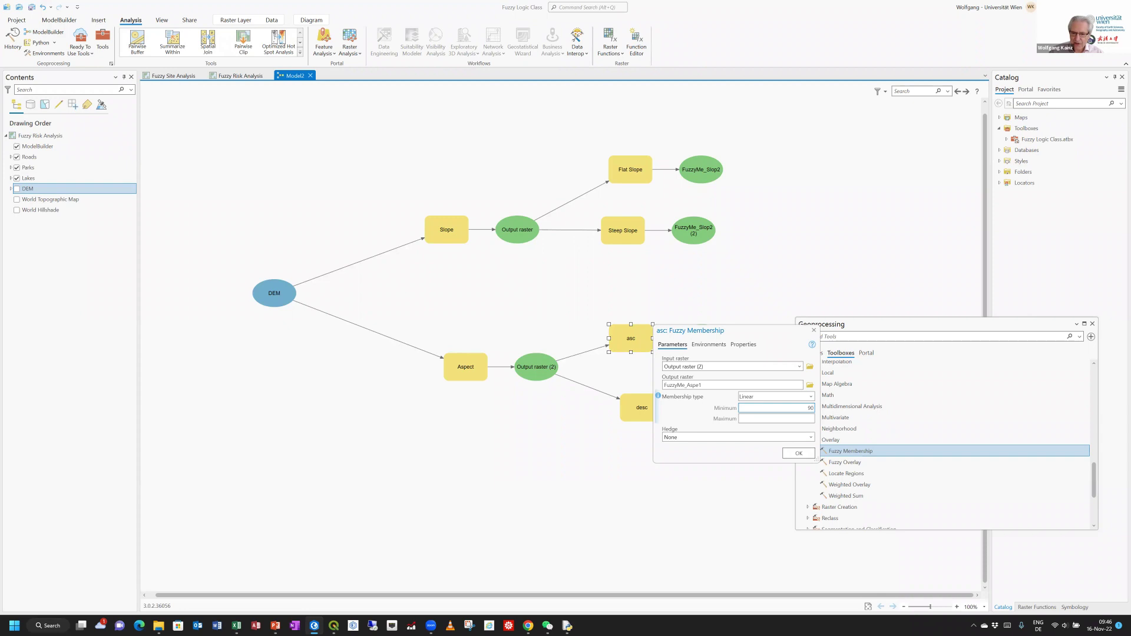
left_click(798, 419)
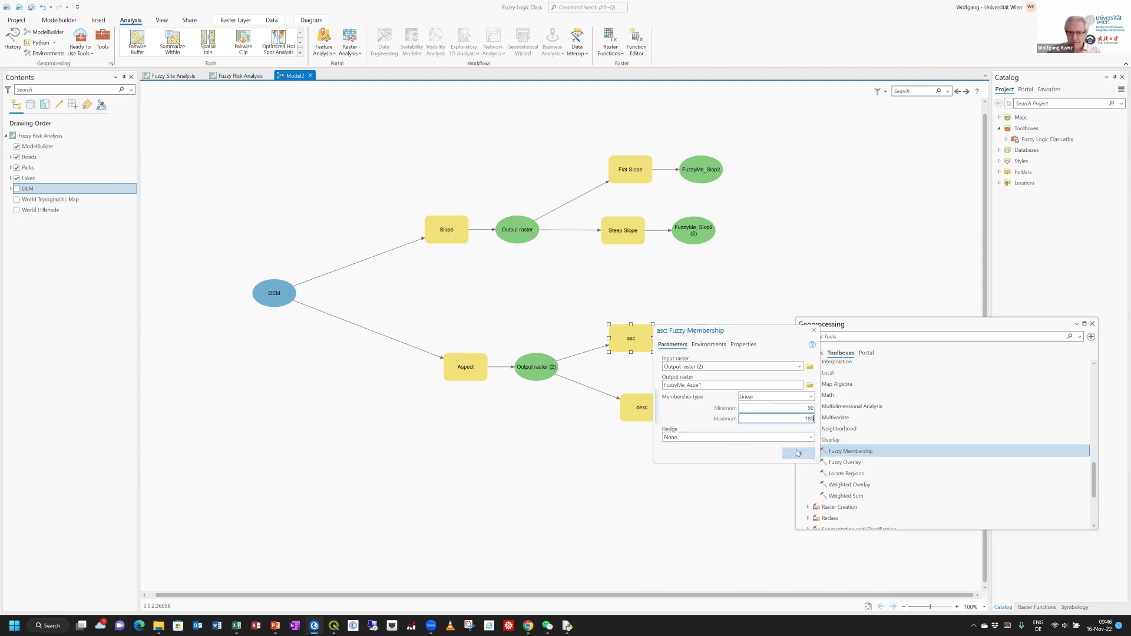
left_click(798, 453)
Step: Set the desc tool to Linear membership with minimum 270 and maximum 180
left_click(640, 414)
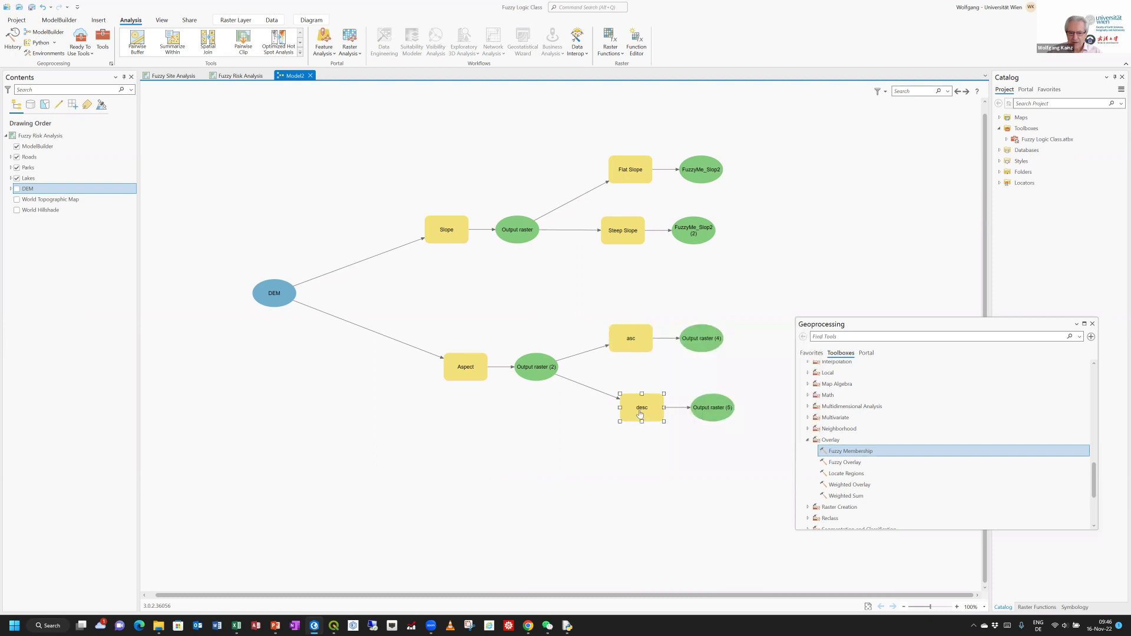
double_click(640, 414)
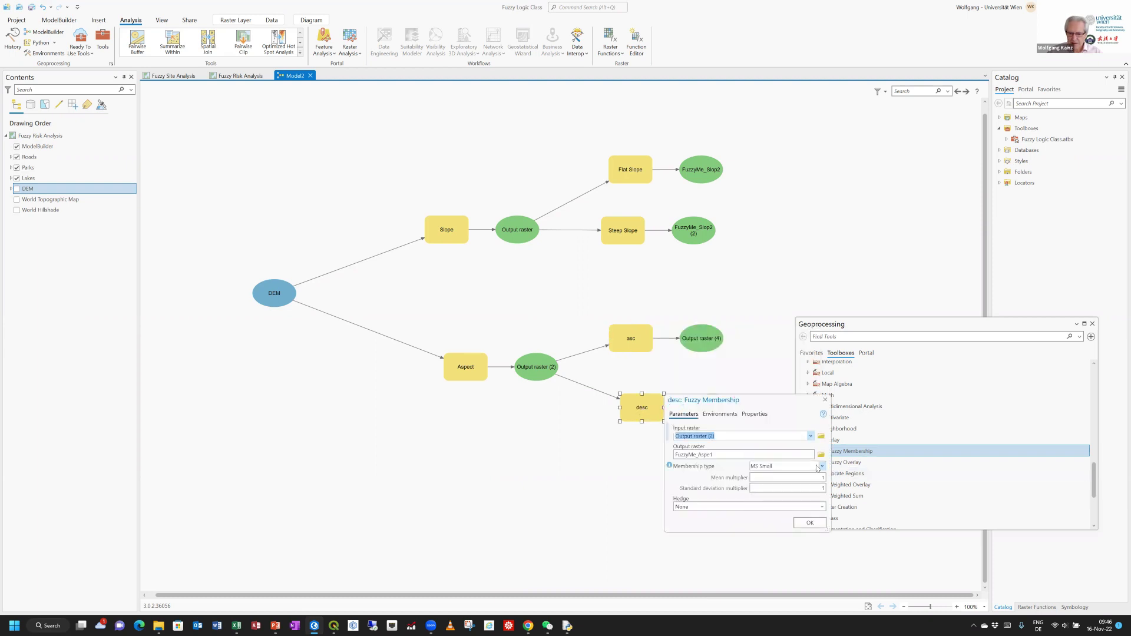
left_click(817, 467)
left_click(774, 530)
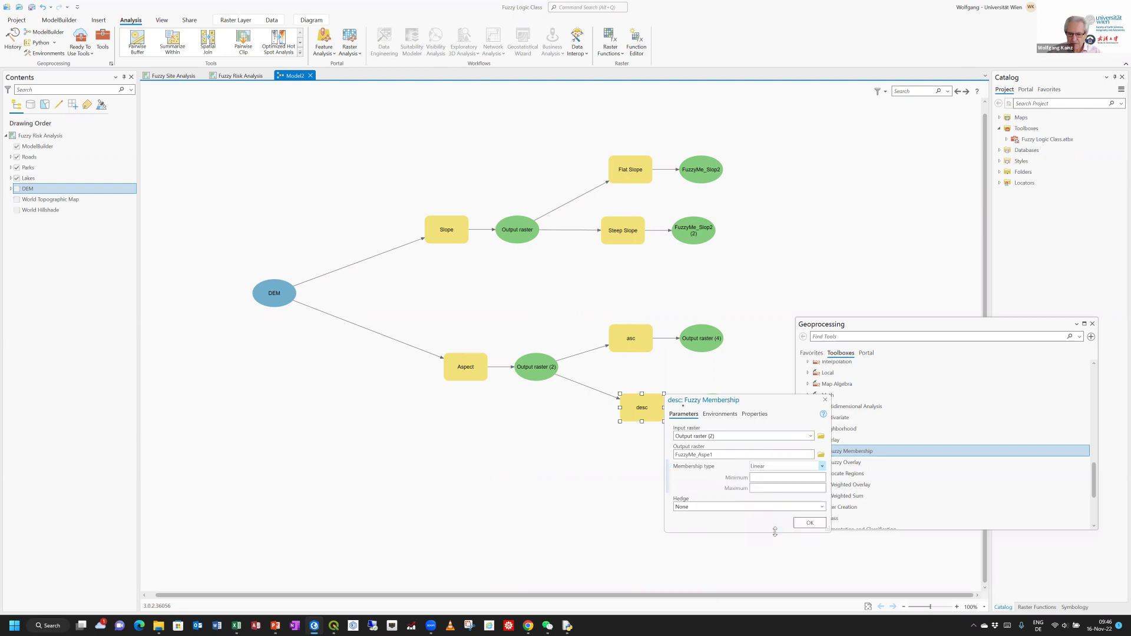
left_click(799, 477)
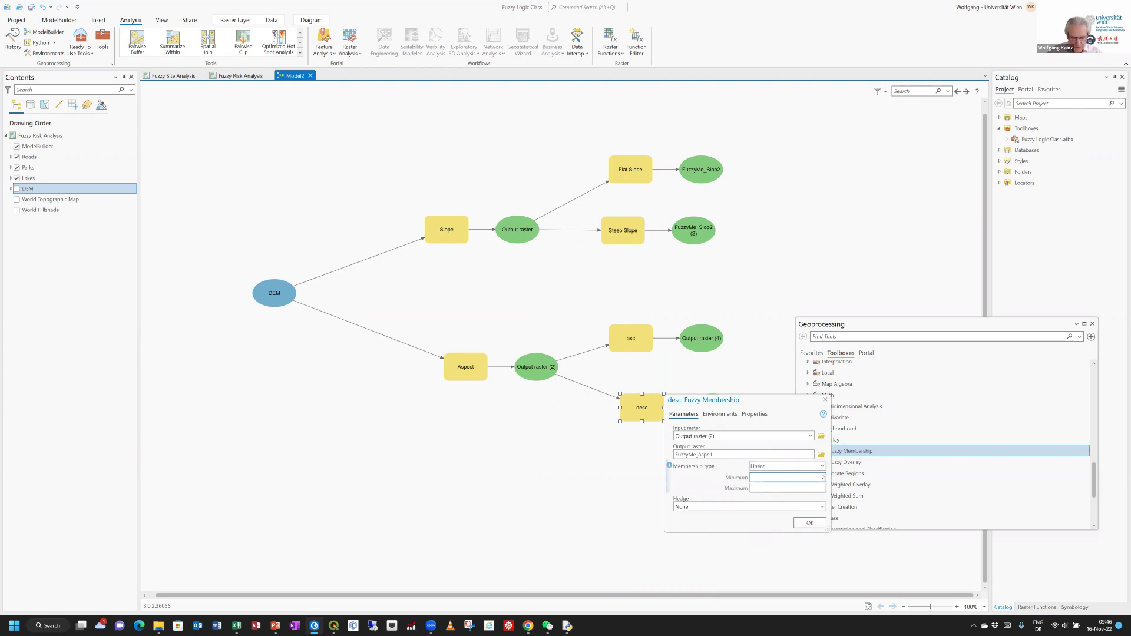
left_click(803, 488)
type("180")
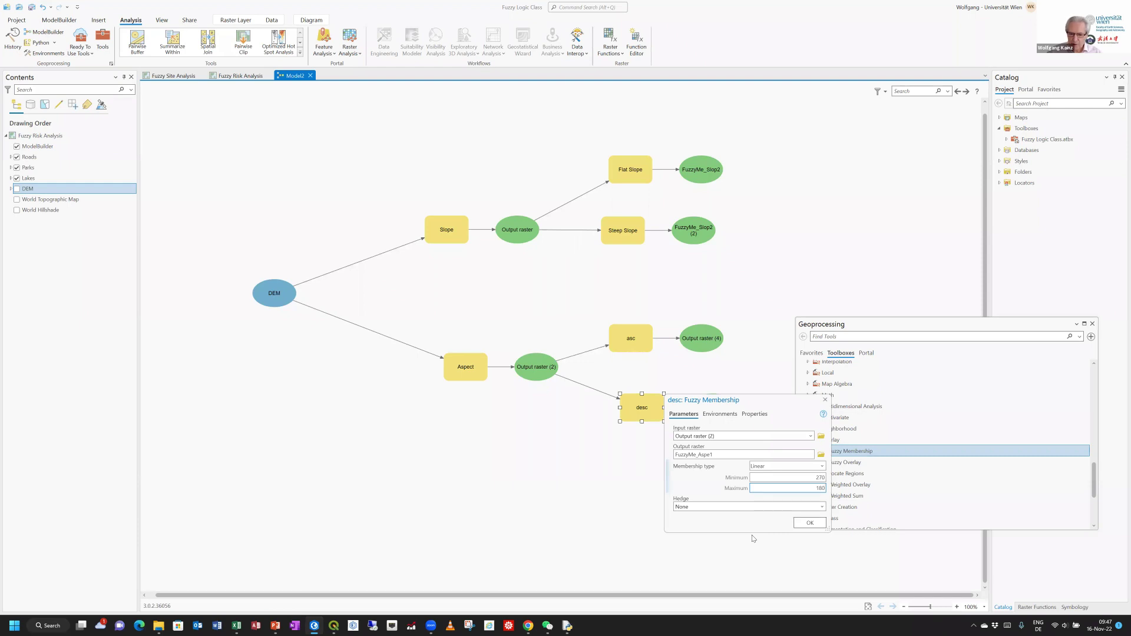
left_click(810, 522)
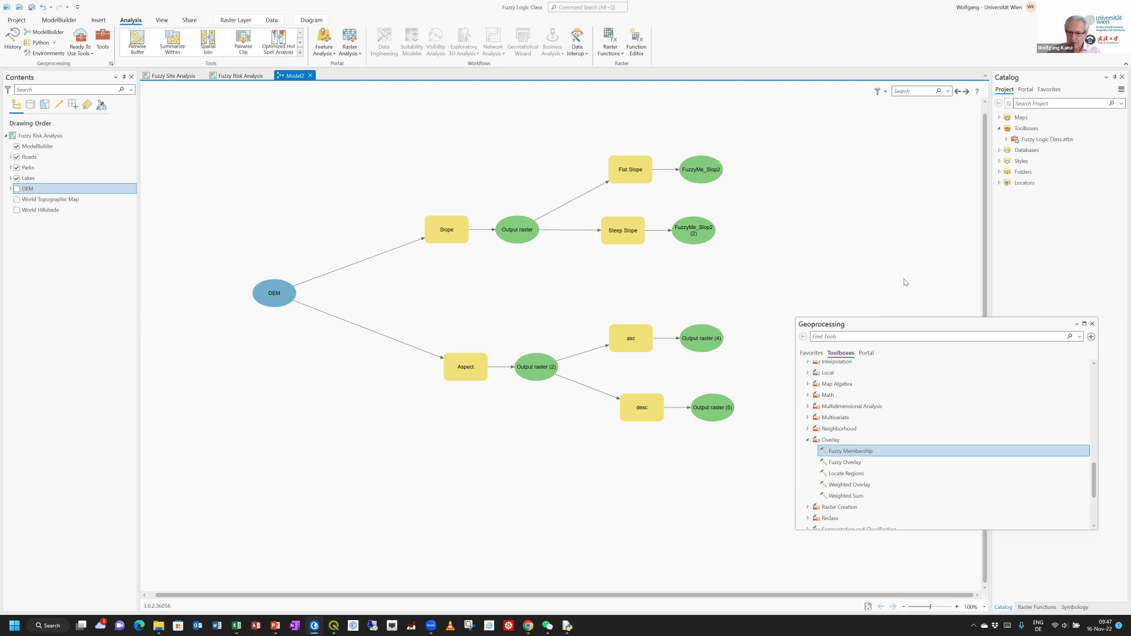
double_click(869, 283)
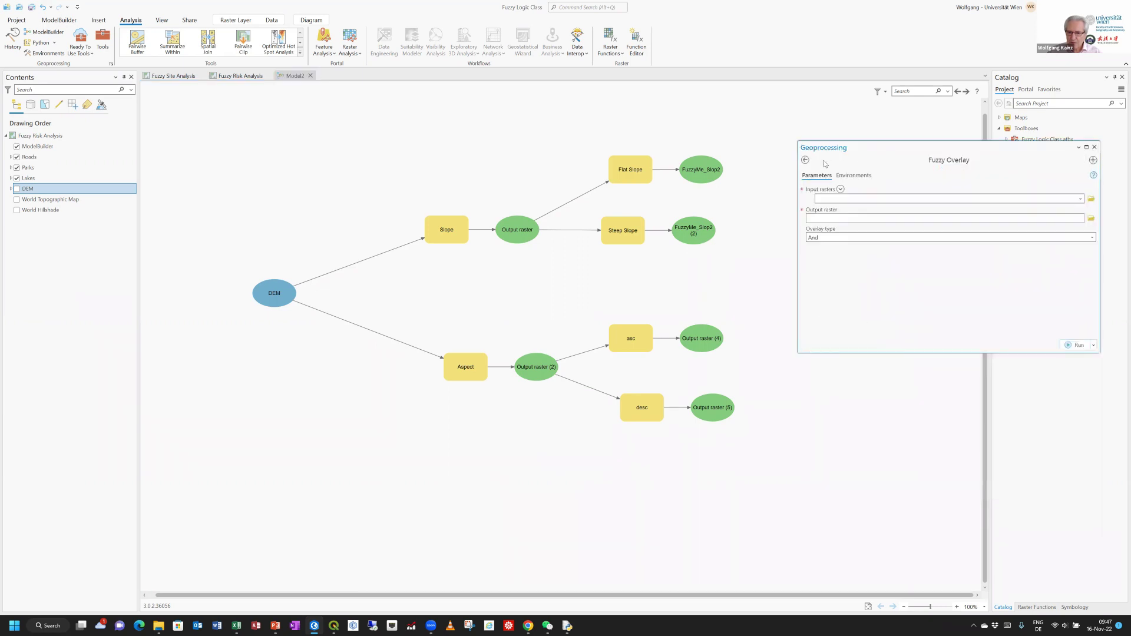
left_click(805, 161)
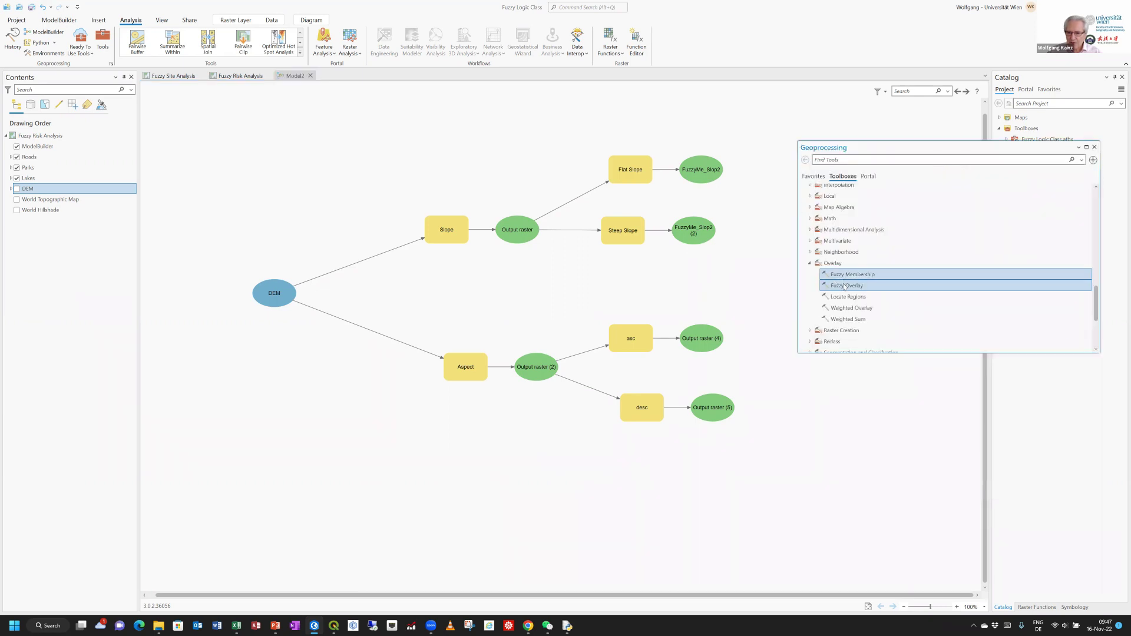
left_click_drag(809, 430, 804, 428)
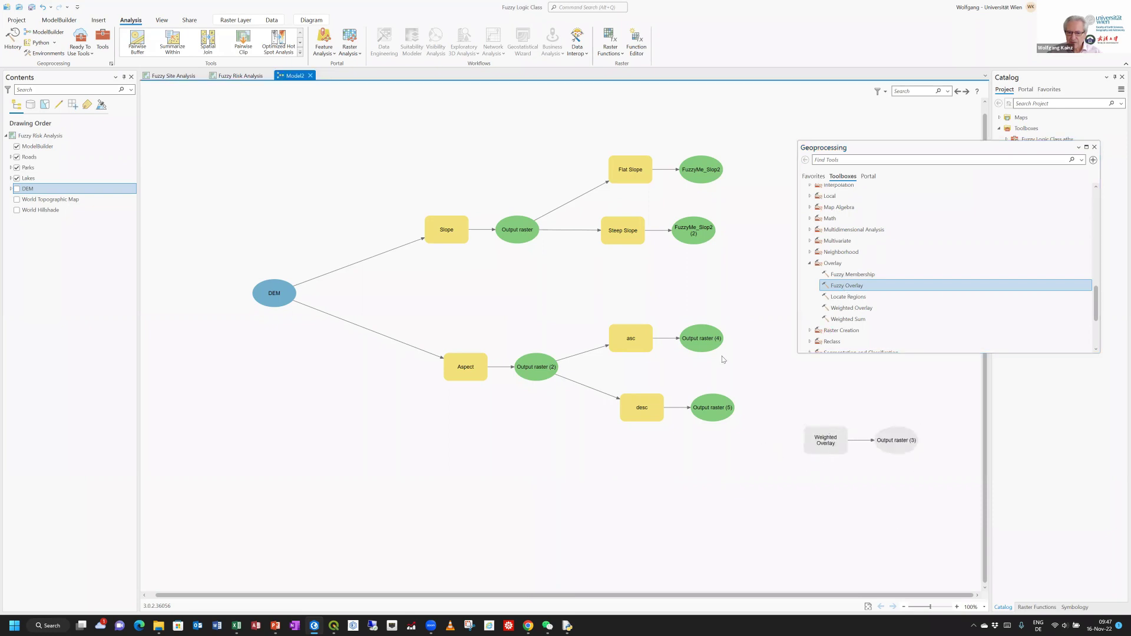
left_click_drag(710, 343, 830, 443)
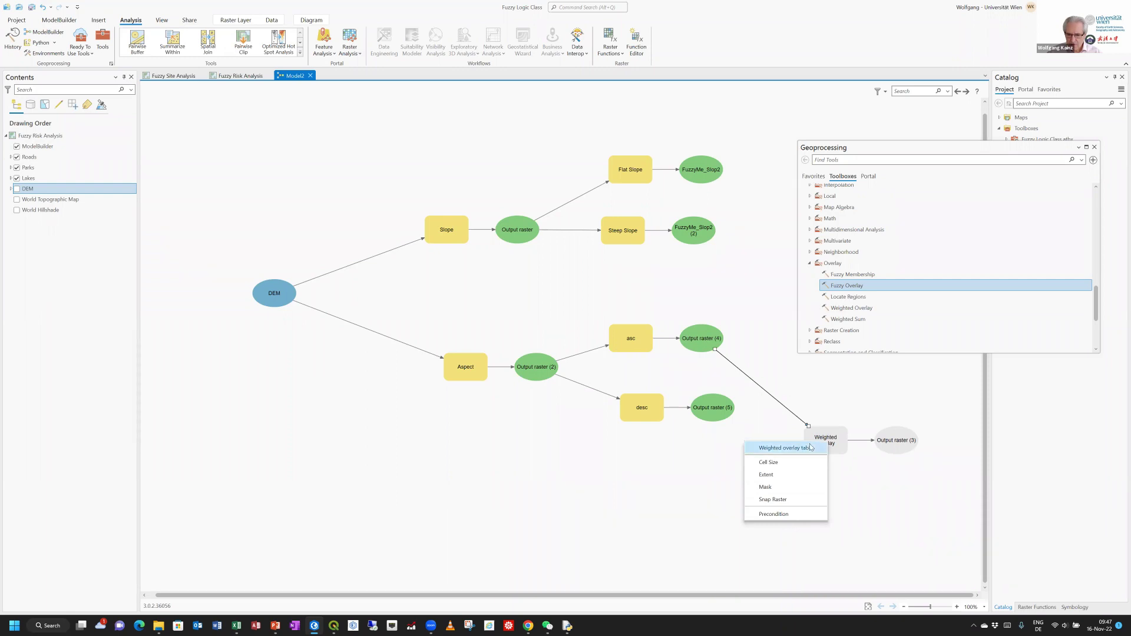
left_click(823, 417)
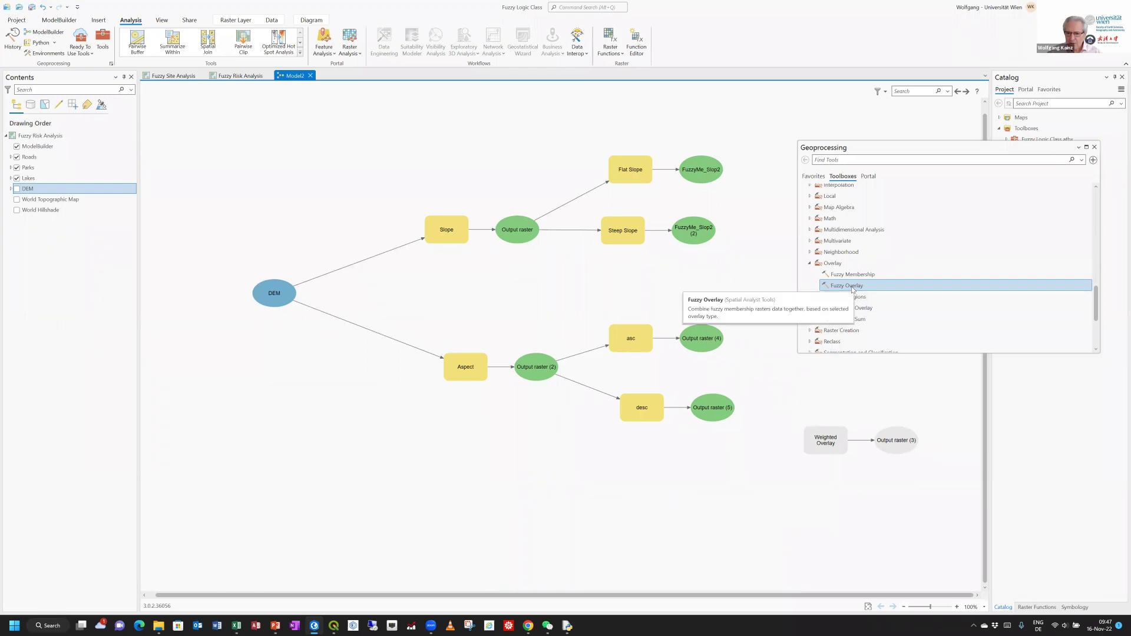
left_click(823, 446)
key("Delete")
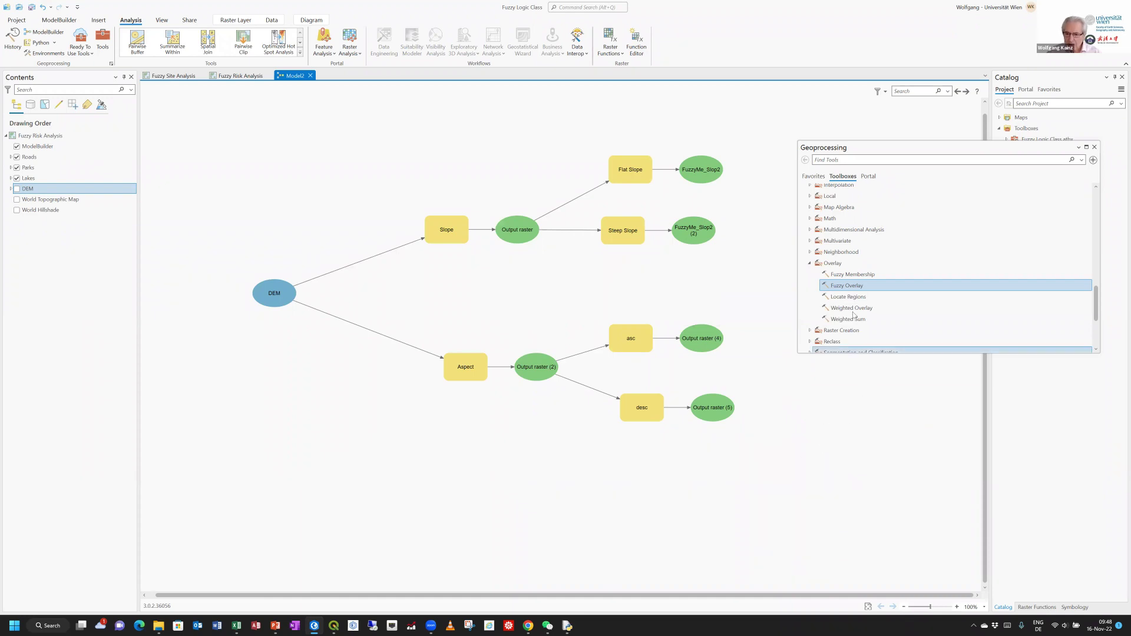
Step: Add a Fuzzy Overlay tool with the asc and desc outputs as input rasters, keeping the overlay type And
double_click(833, 286)
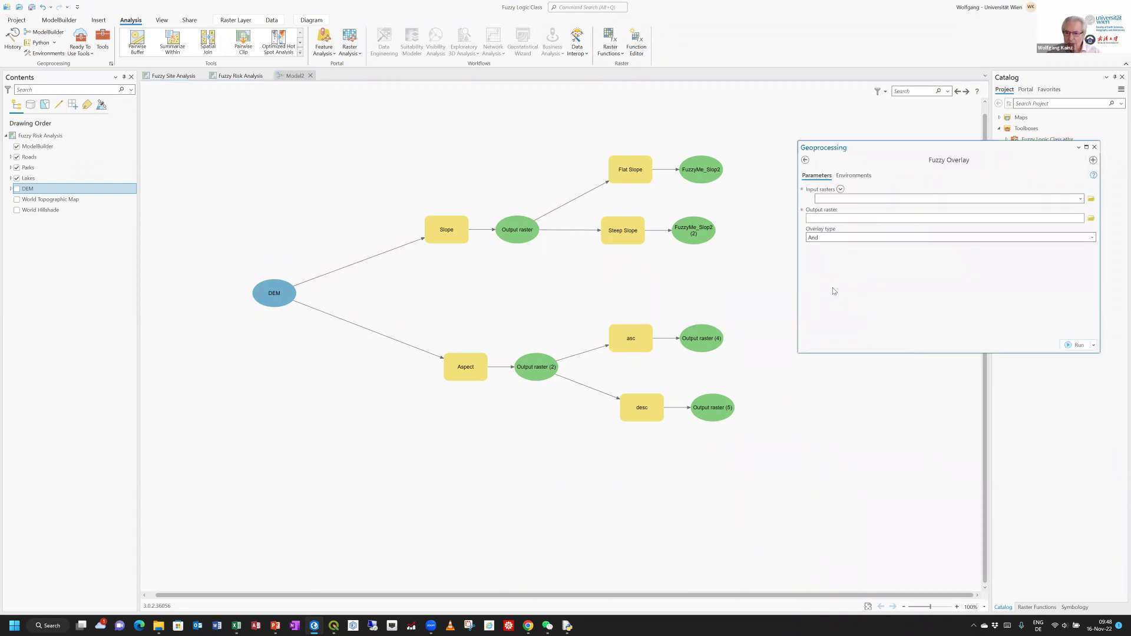
left_click(804, 159)
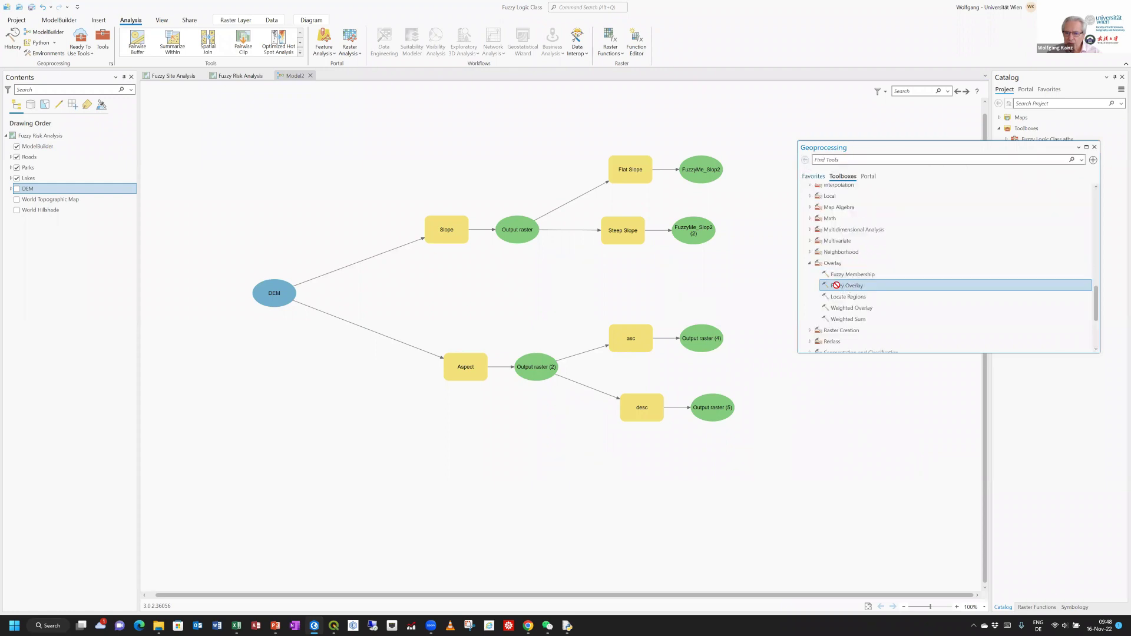
left_click_drag(836, 285, 777, 425)
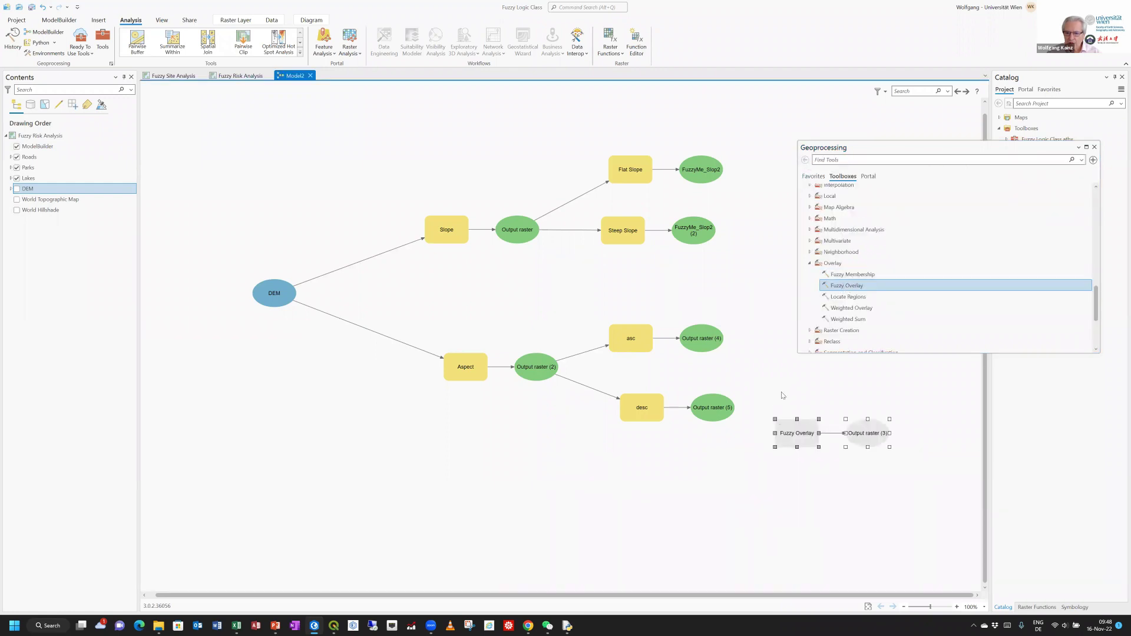
left_click_drag(714, 338, 795, 447)
left_click(793, 446)
left_click_drag(715, 403, 791, 437)
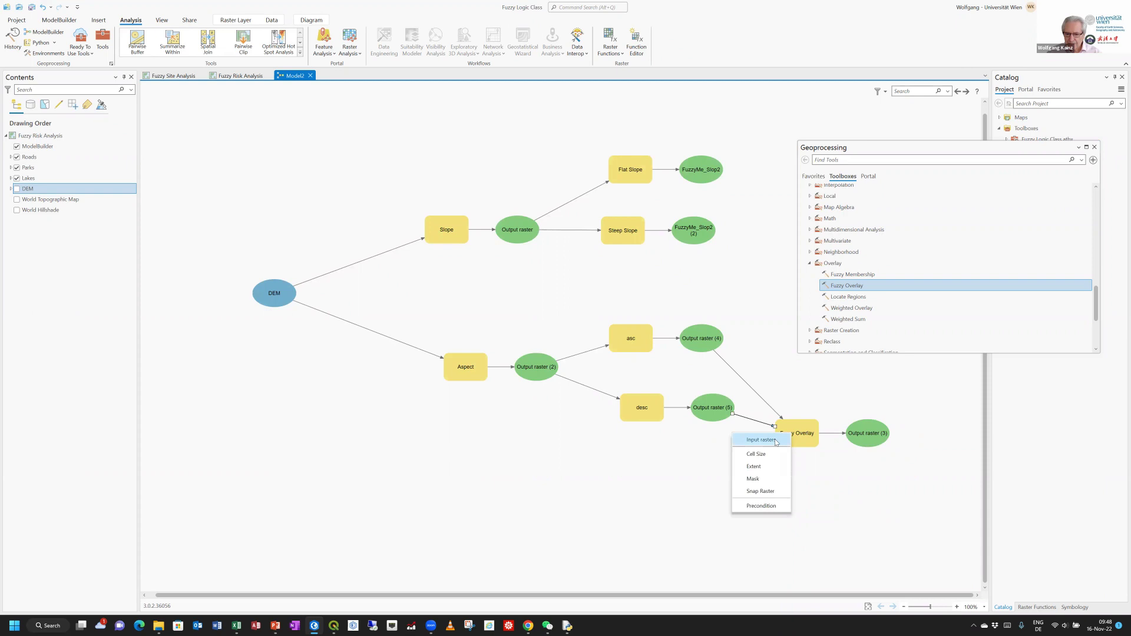
left_click(791, 439)
double_click(798, 433)
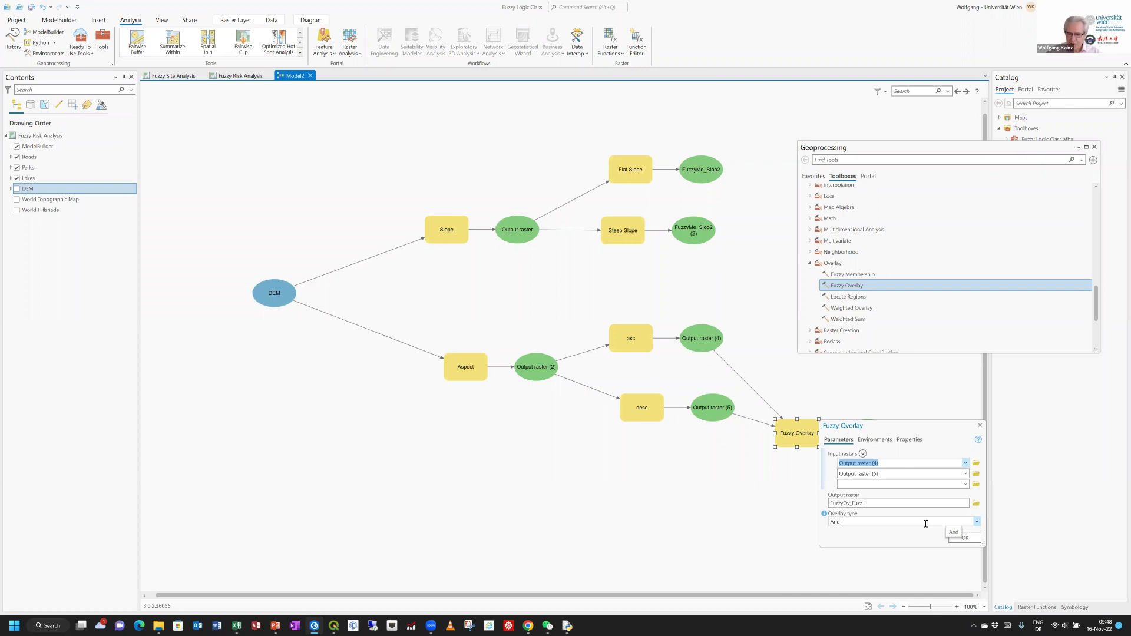
left_click(947, 538)
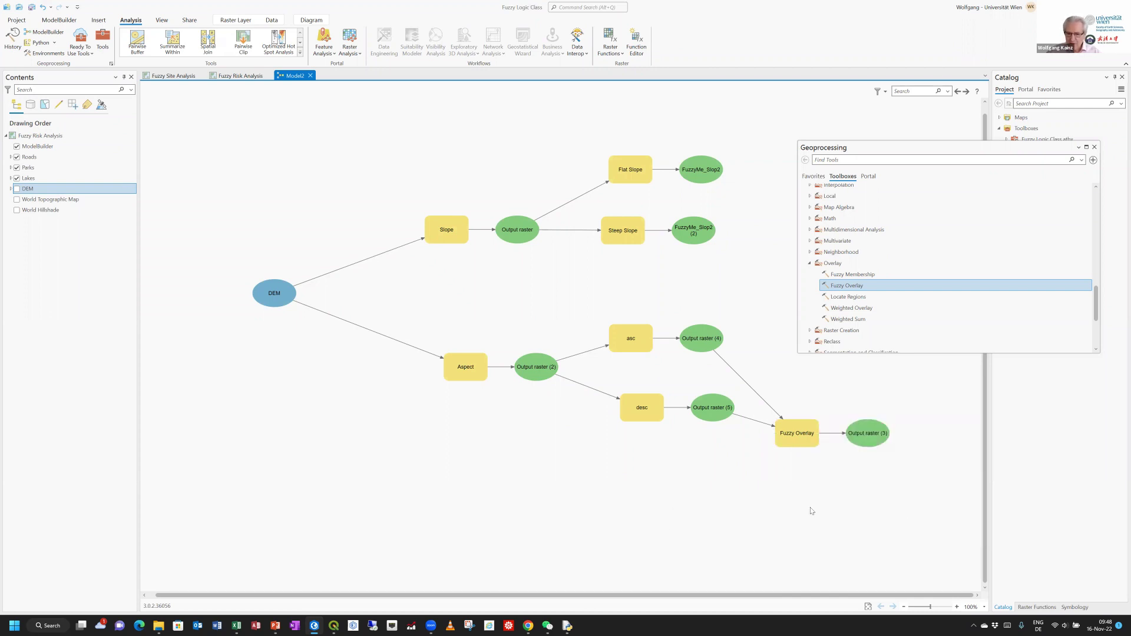
Step: Rename the Fuzzy Overlay tool that combines the asc and desc outputs as Favorable Aspect
right_click(791, 439)
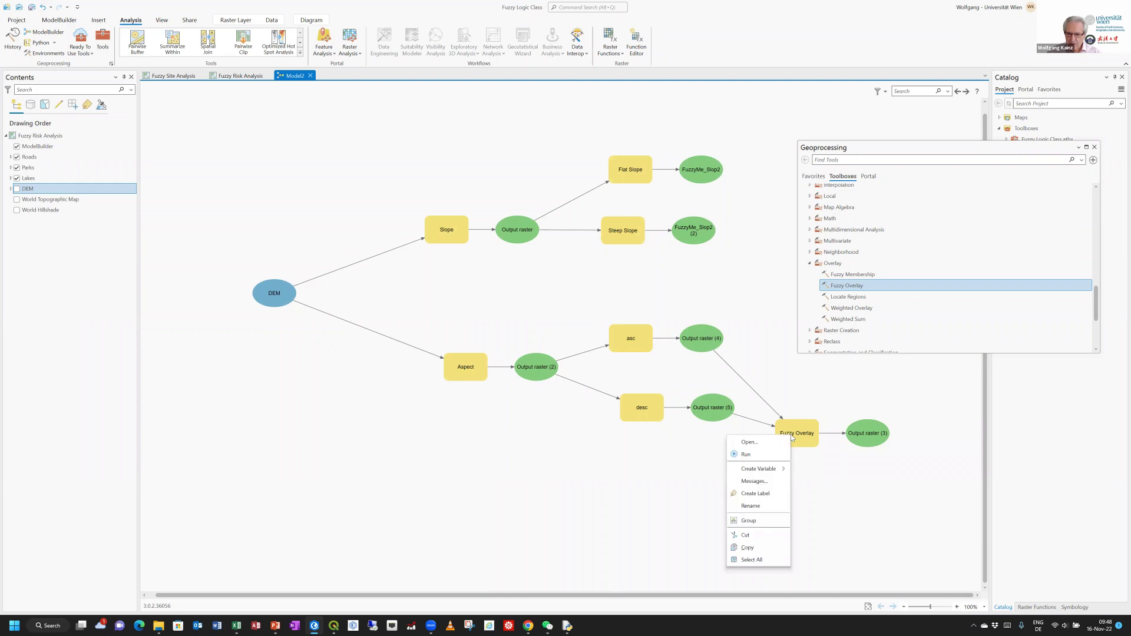
left_click(754, 506)
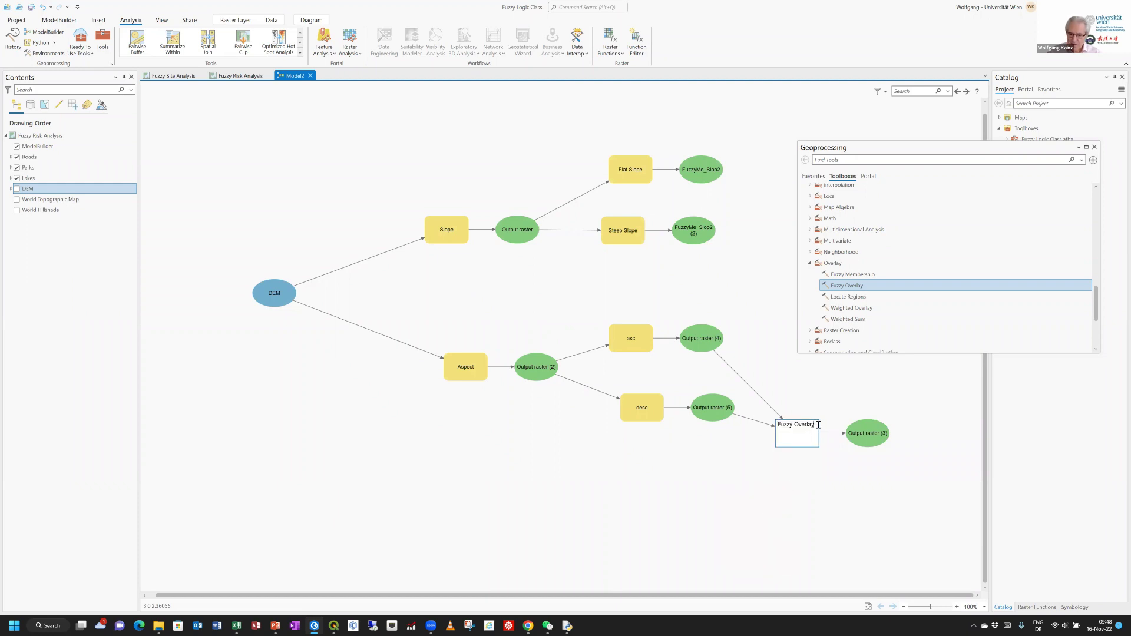
key("BackSpace")
key("BackSpace")
key("BackSpace")
key("BackSpace")
key("BackSpace")
key("BackSpace")
key("BackSpace")
key("BackSpace")
key("BackSpace")
key("BackSpace")
key("BackSpace")
key("BackSpace")
key("BackSpace")
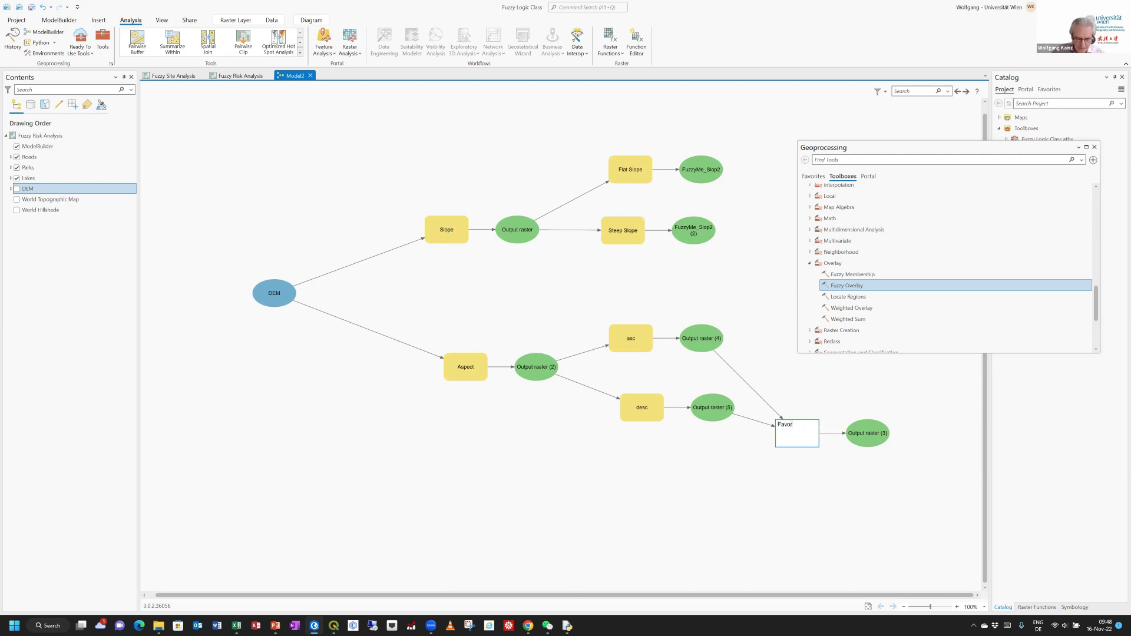
type("Favorable Aspect")
left_click(716, 478)
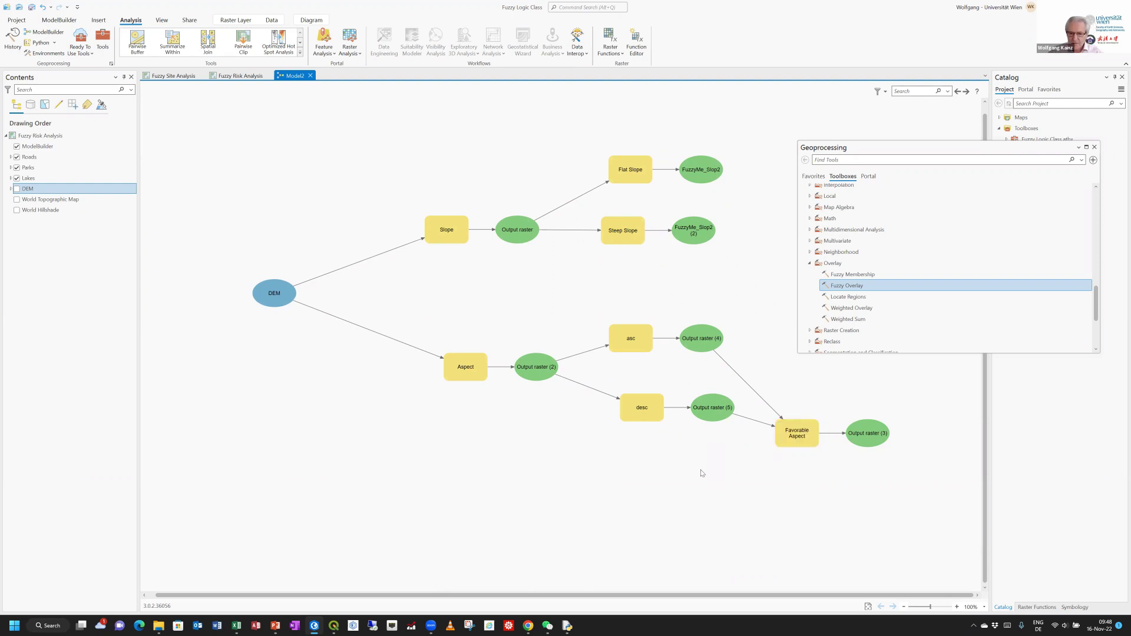
left_click(64, 22)
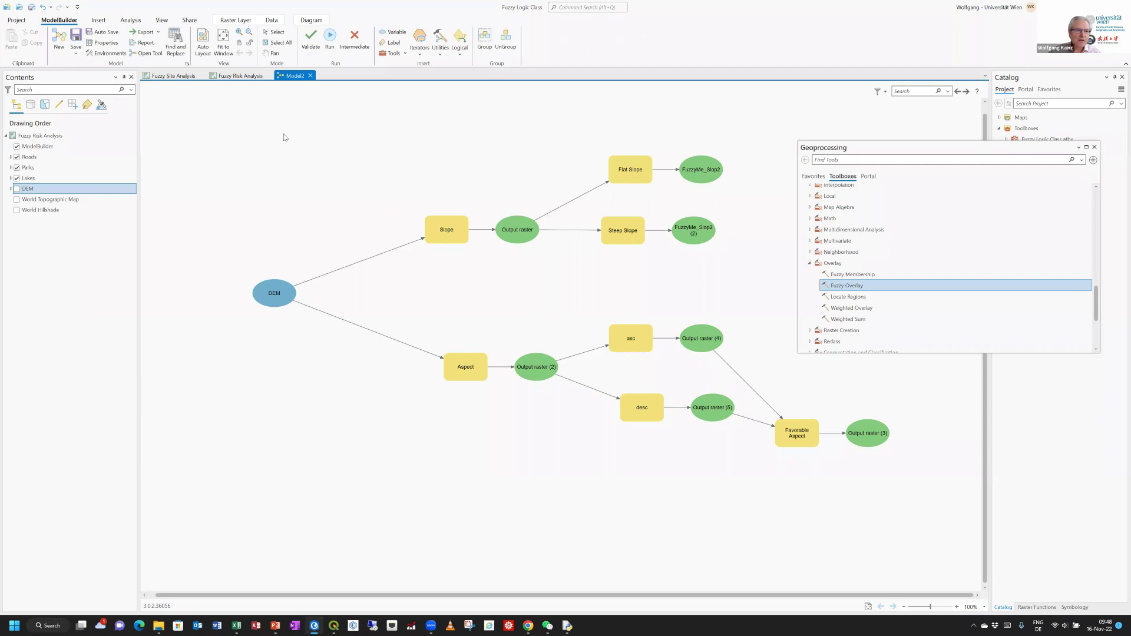
Step: Auto-arrange the model diagram and add the Minus tool from the Math toolset above the Favorable Aspect output
left_click(202, 41)
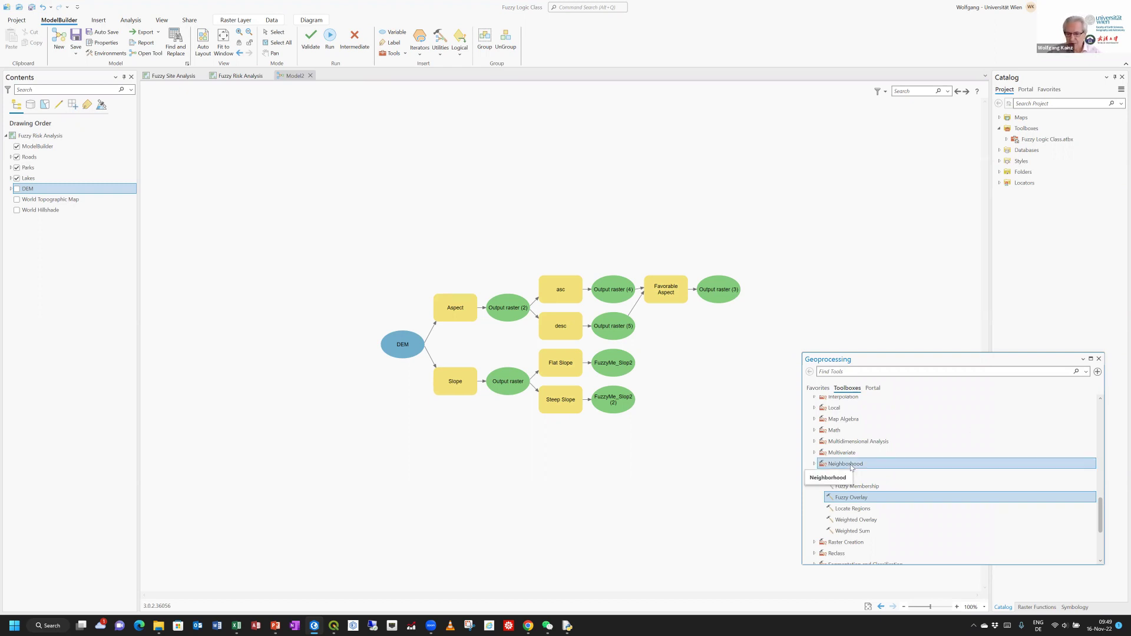
left_click(814, 430)
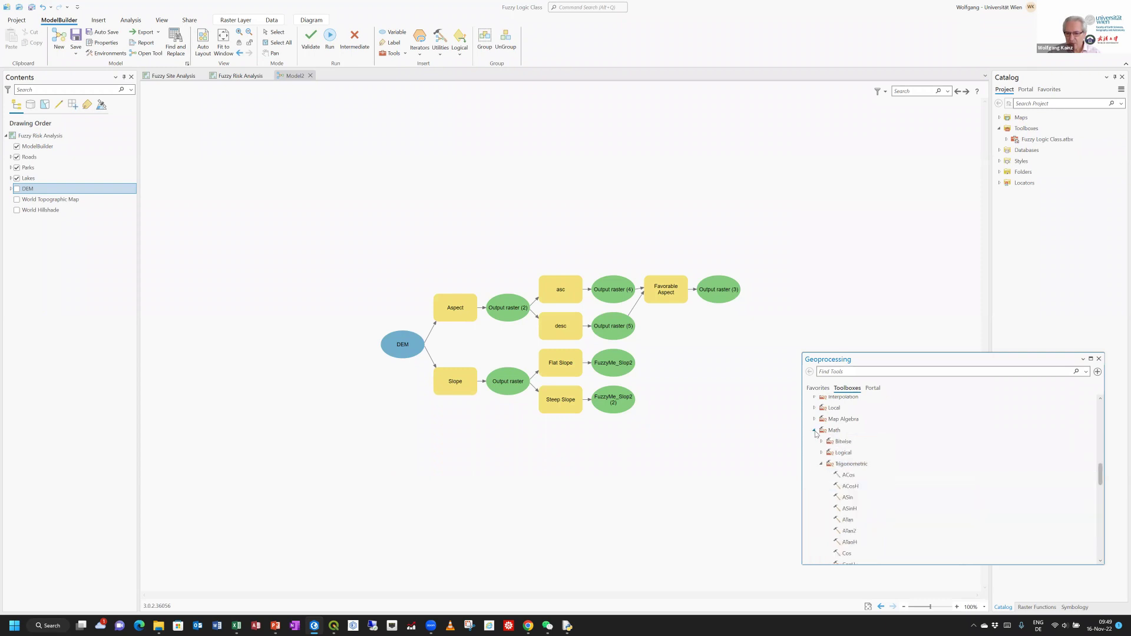
scroll(910, 468, "down", 5)
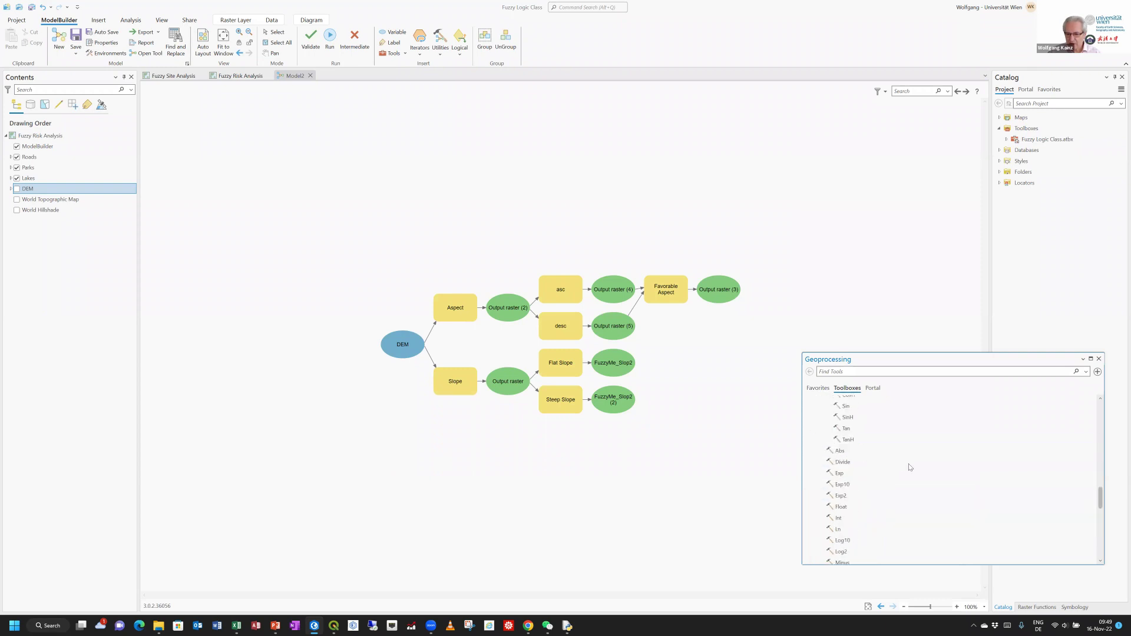
scroll(910, 467, "down", 4)
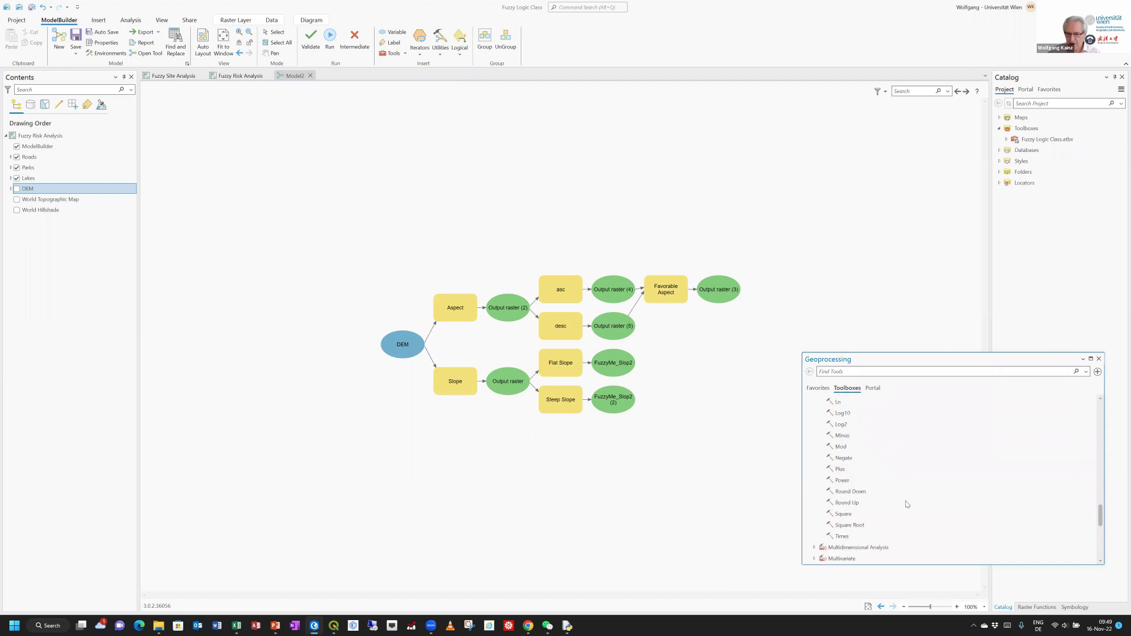
left_click(843, 436)
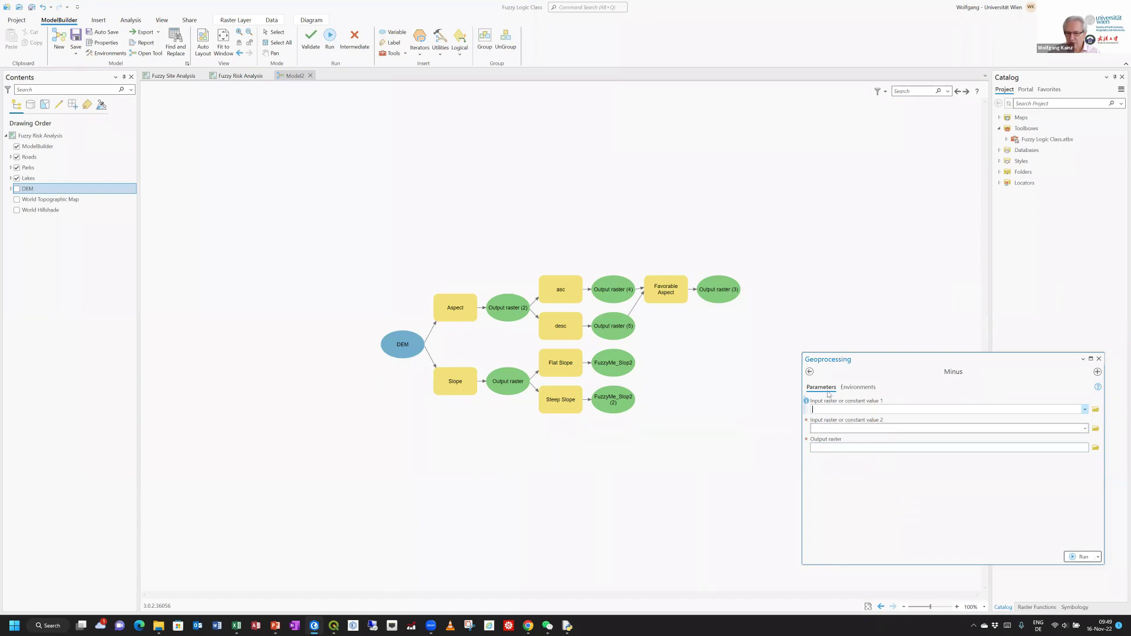
left_click(809, 371)
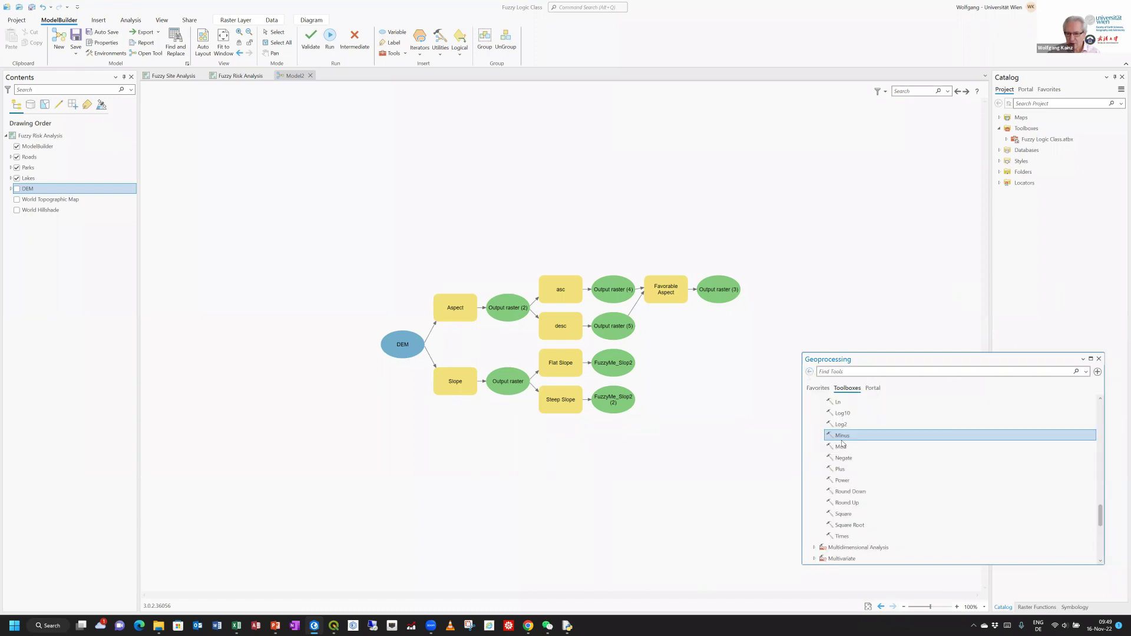
left_click_drag(833, 331, 713, 245)
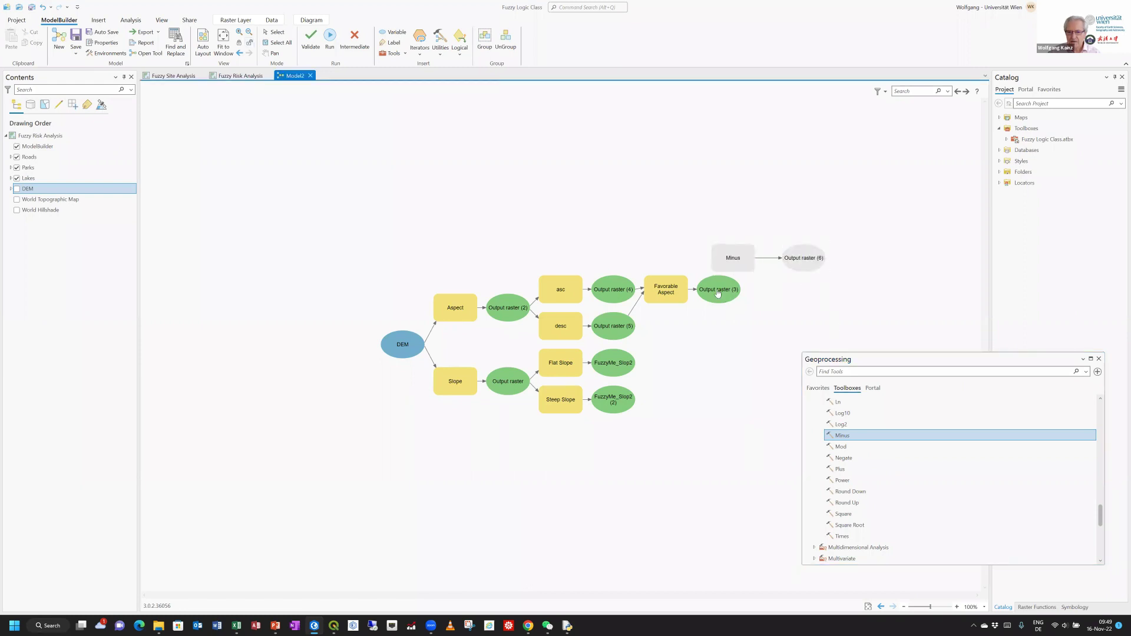
Step: Connect the Favorable Aspect output as the second input of the Minus tool and set its first input to constant 1
left_click_drag(718, 290, 724, 259)
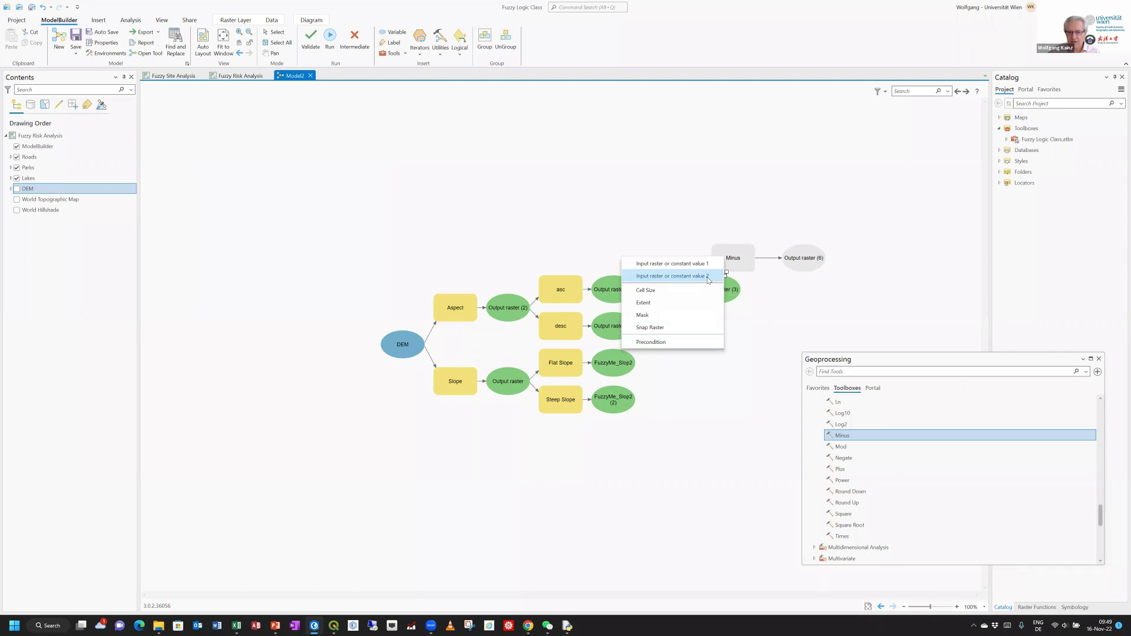
left_click(707, 277)
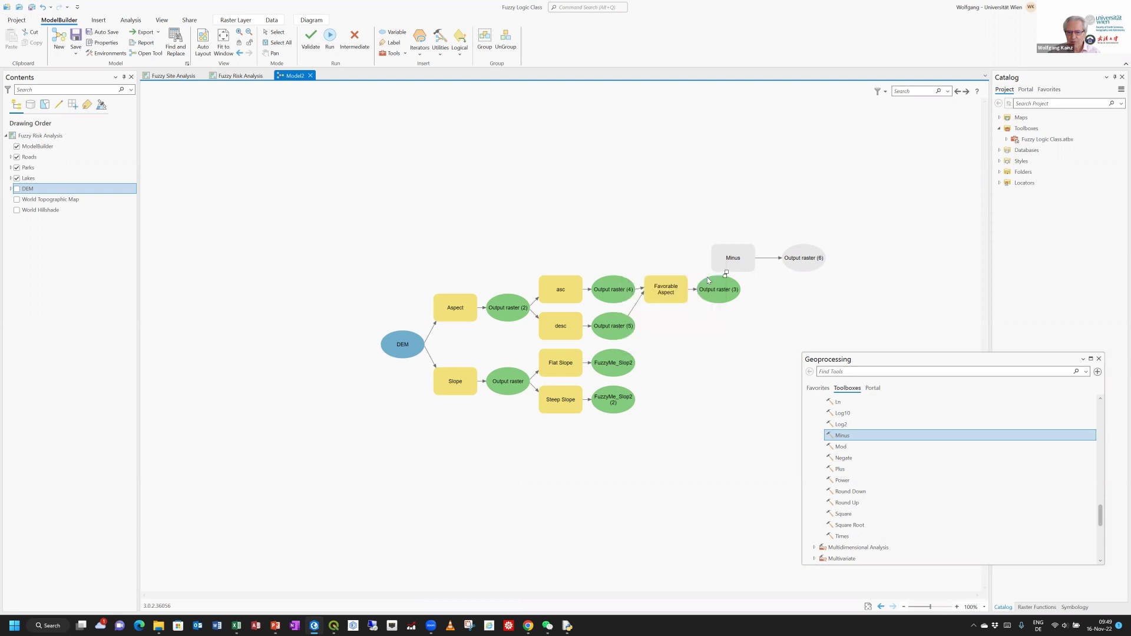
double_click(740, 258)
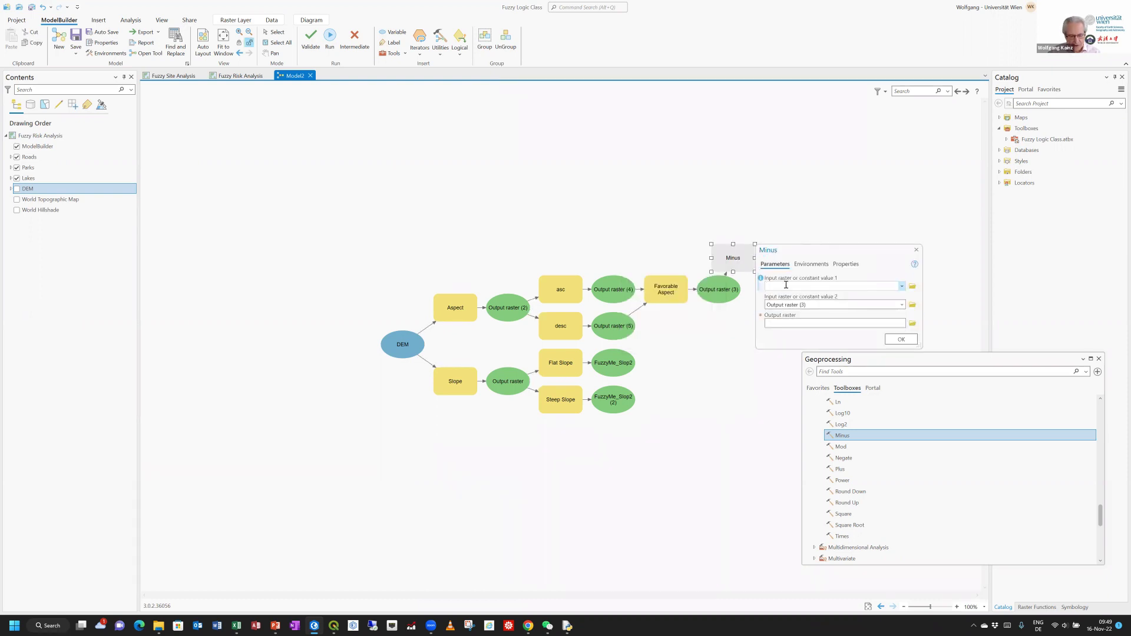
type("1")
left_click(899, 339)
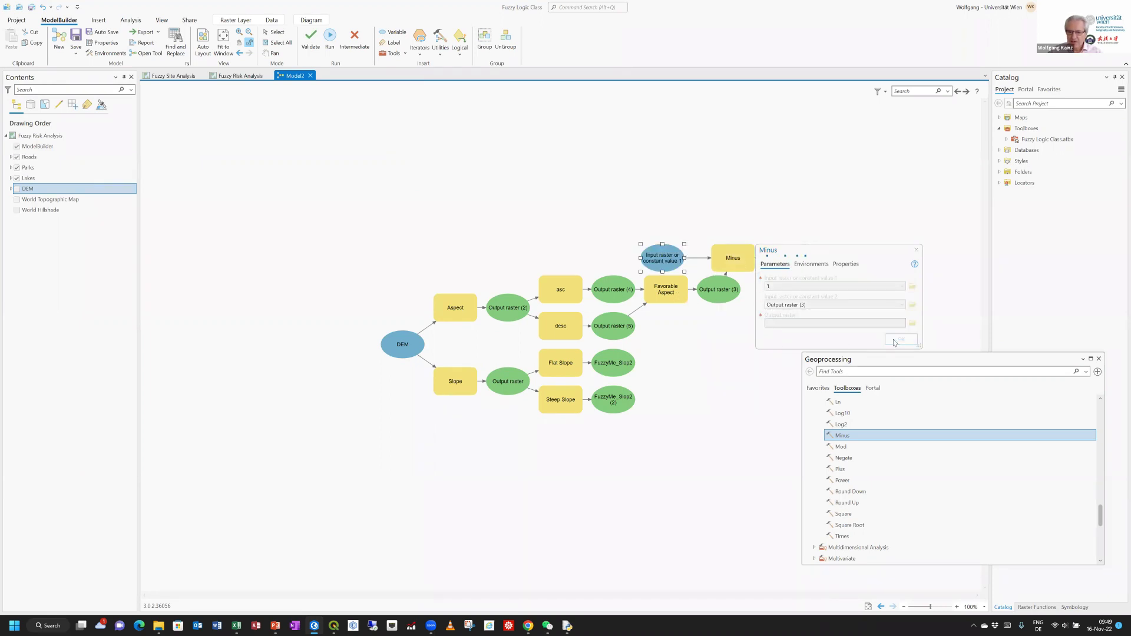
left_click(714, 372)
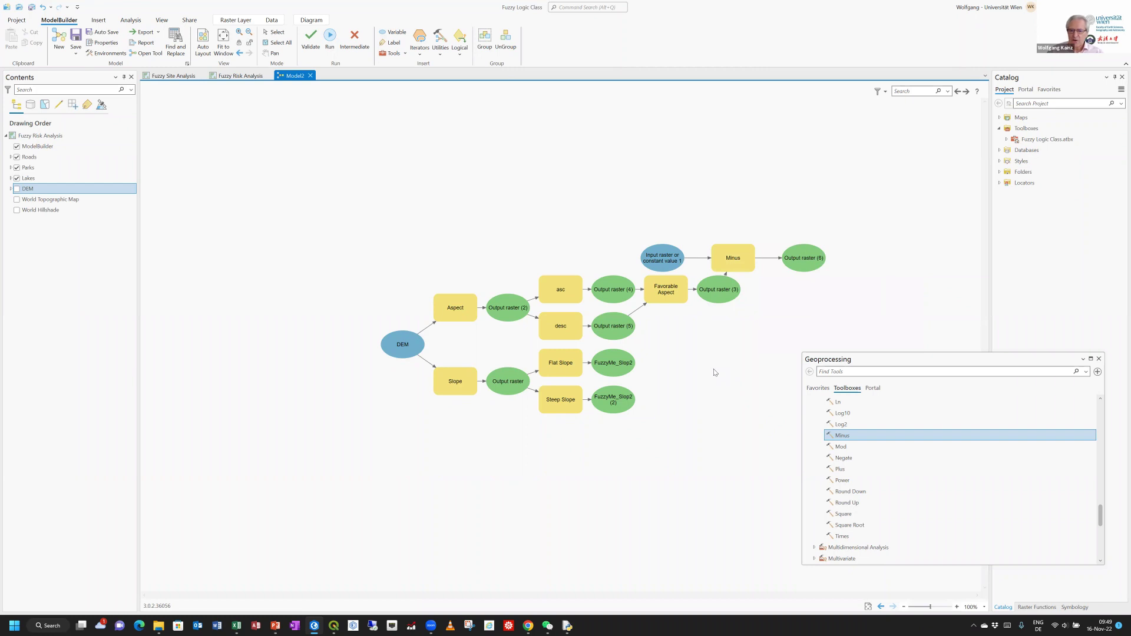
Step: Rename the Minus tool as Unfavorable Aspect
right_click(734, 261)
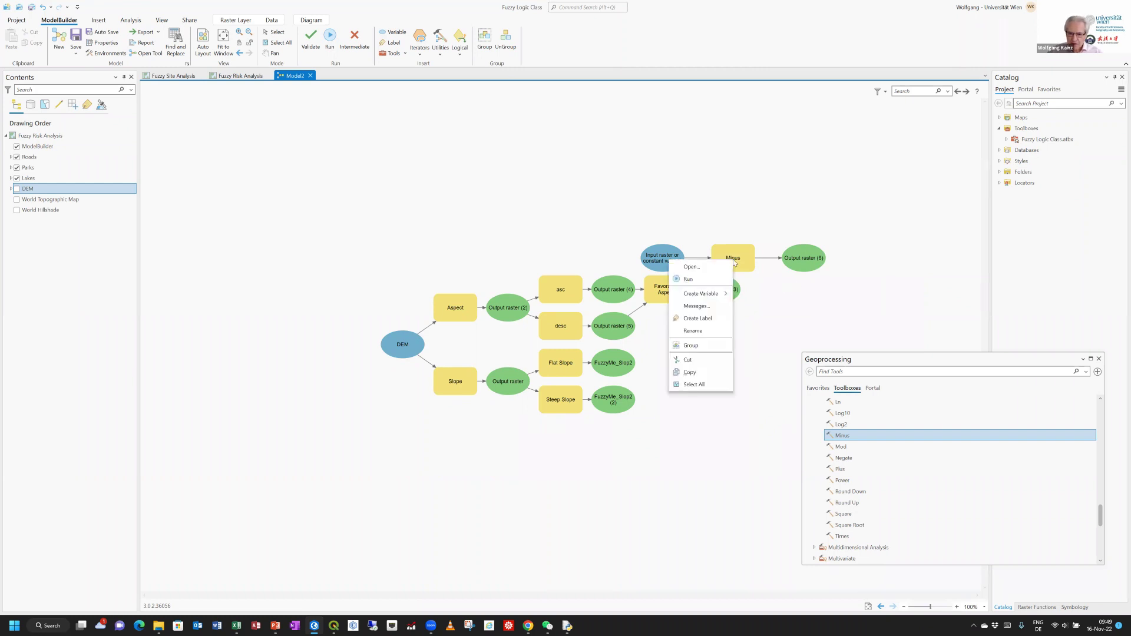
left_click(711, 335)
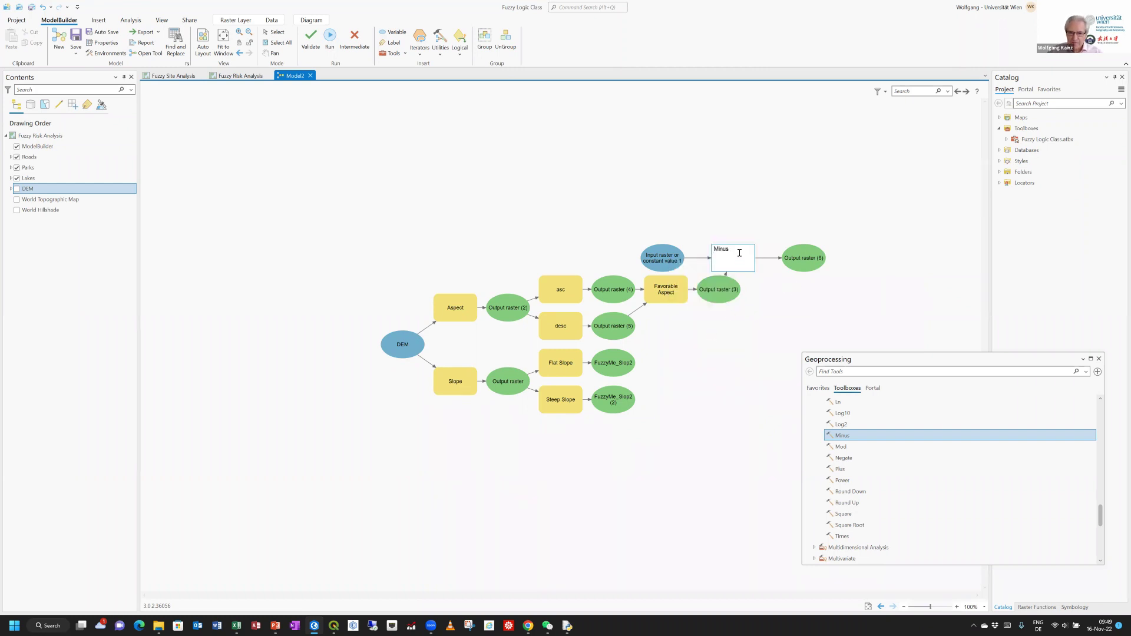
key("BackSpace")
key("BackSpace")
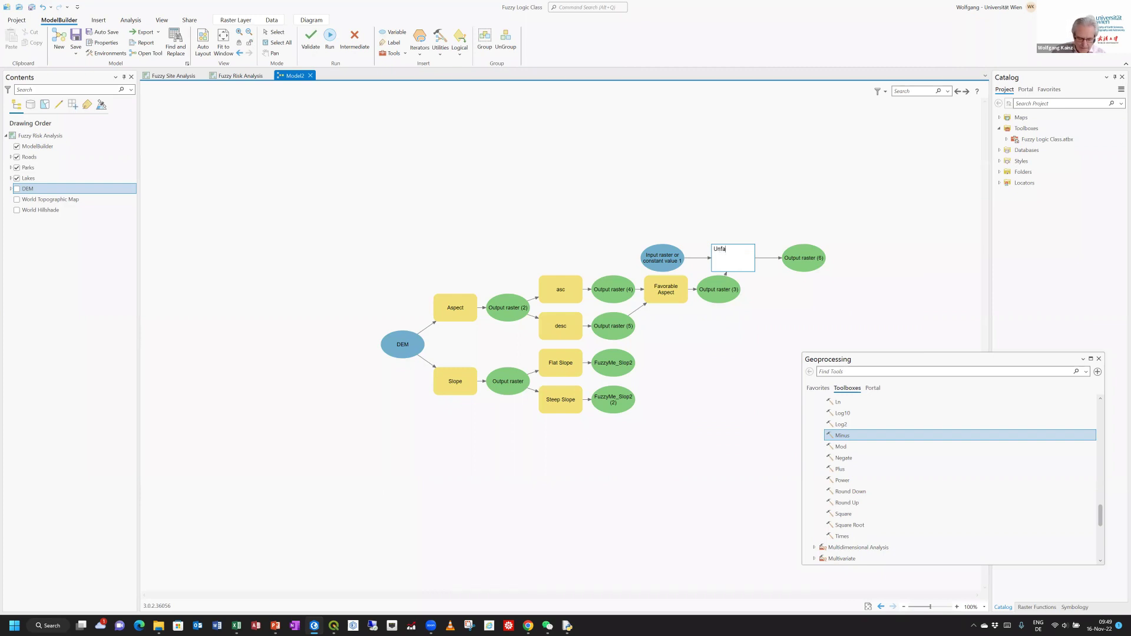
type("Unfavorable Aspec")
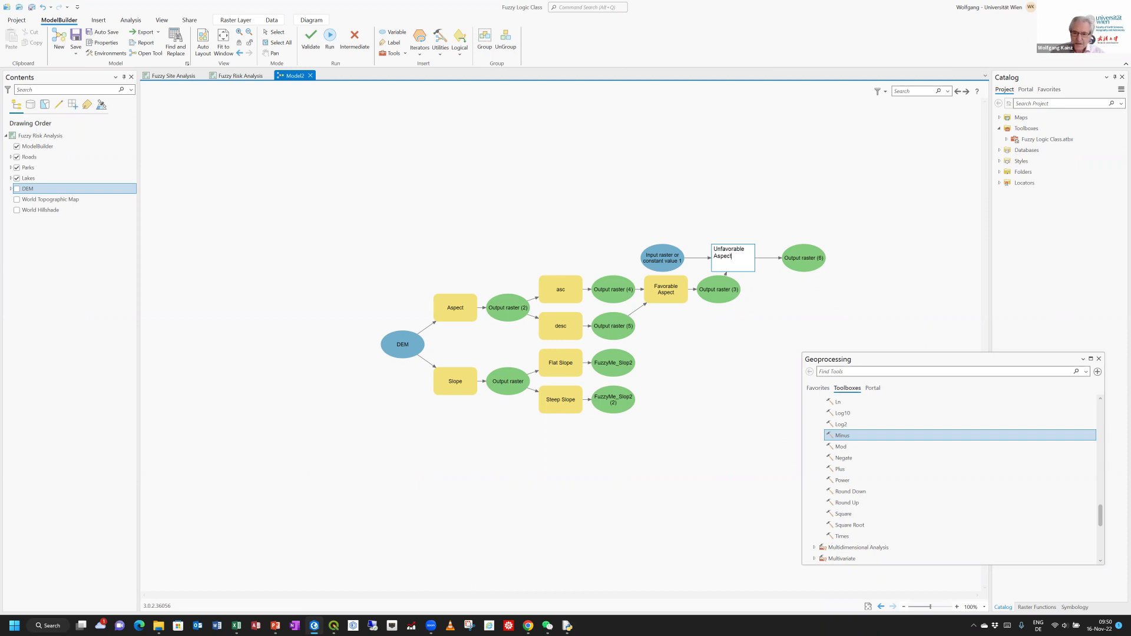
type("t")
left_click(722, 379)
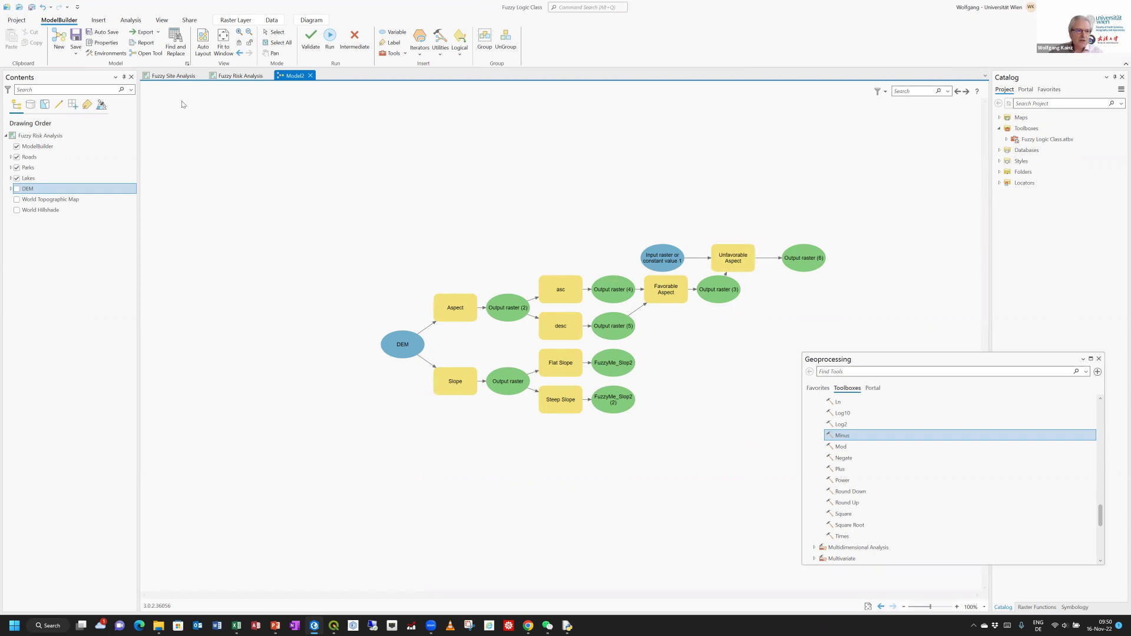
Step: Auto-arrange the model diagram again with the Unfavorable Aspect branch included, and save the model
left_click(225, 42)
left_click(202, 44)
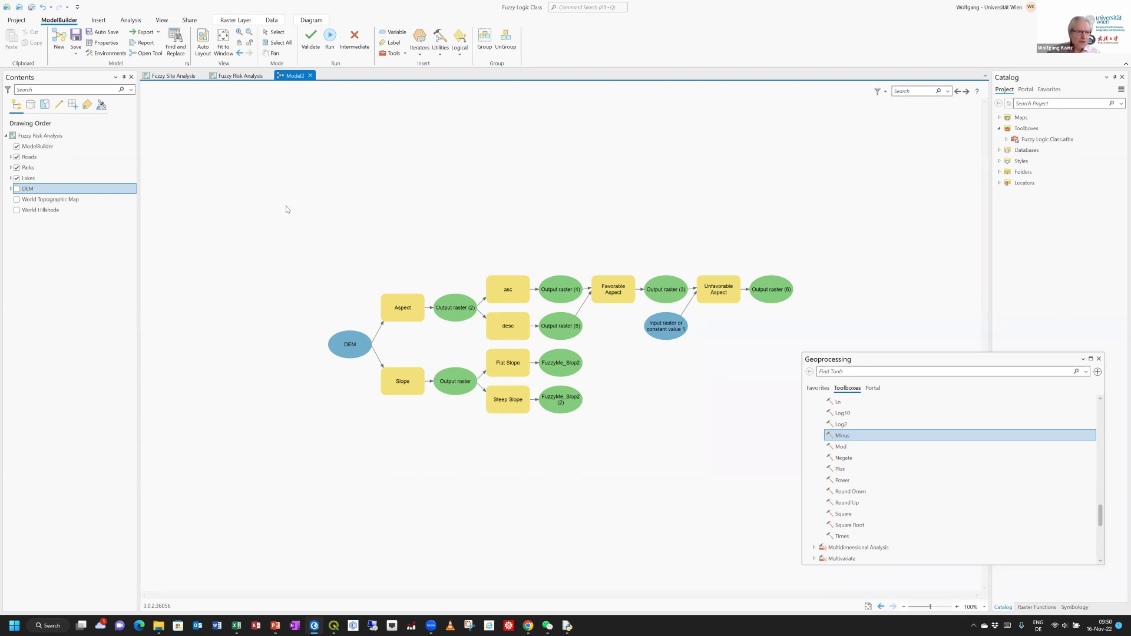
left_click(77, 39)
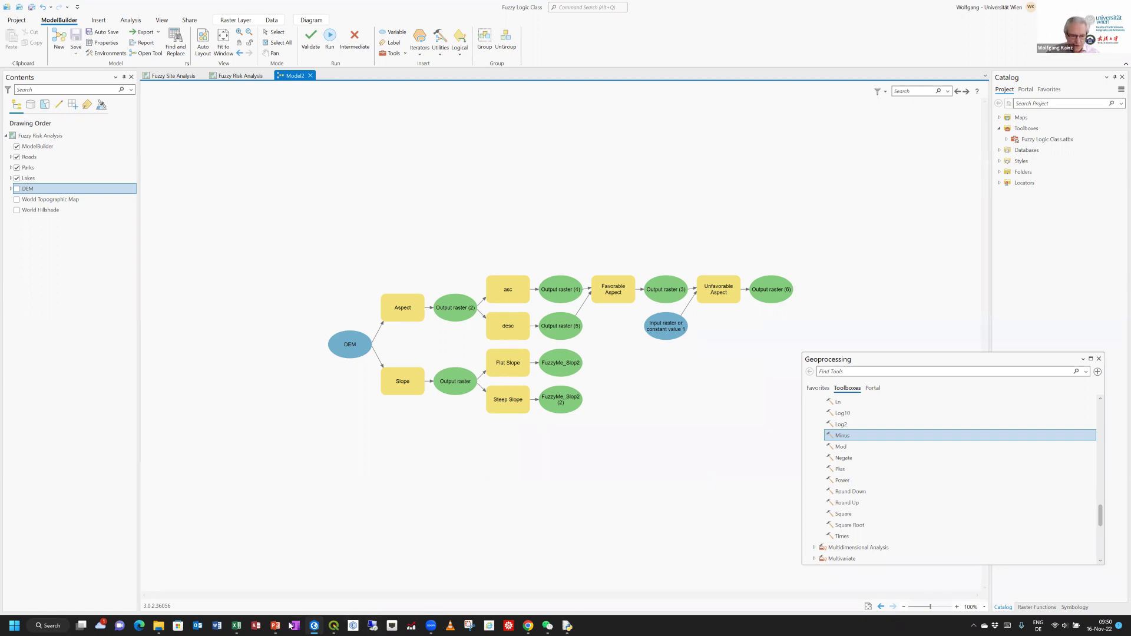
Step: Check the four risk rules on the Fuzzy Risk Analysis slide in PowerPoint and the overlay types offered by the Fuzzy Overlay tool
key("alt+Tab")
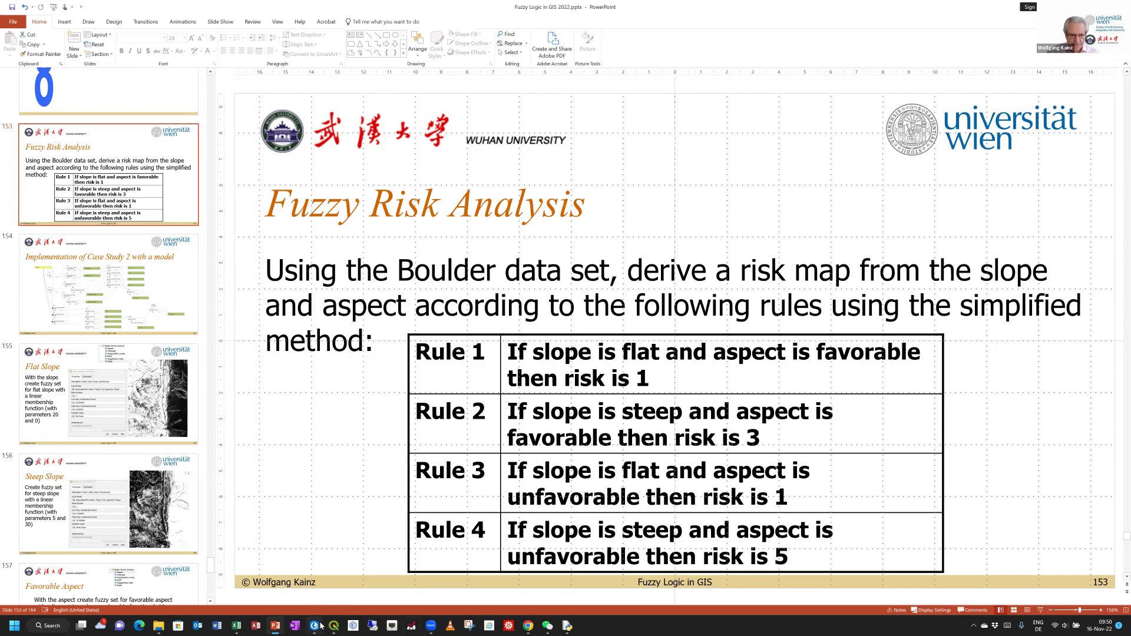
key("alt+Tab")
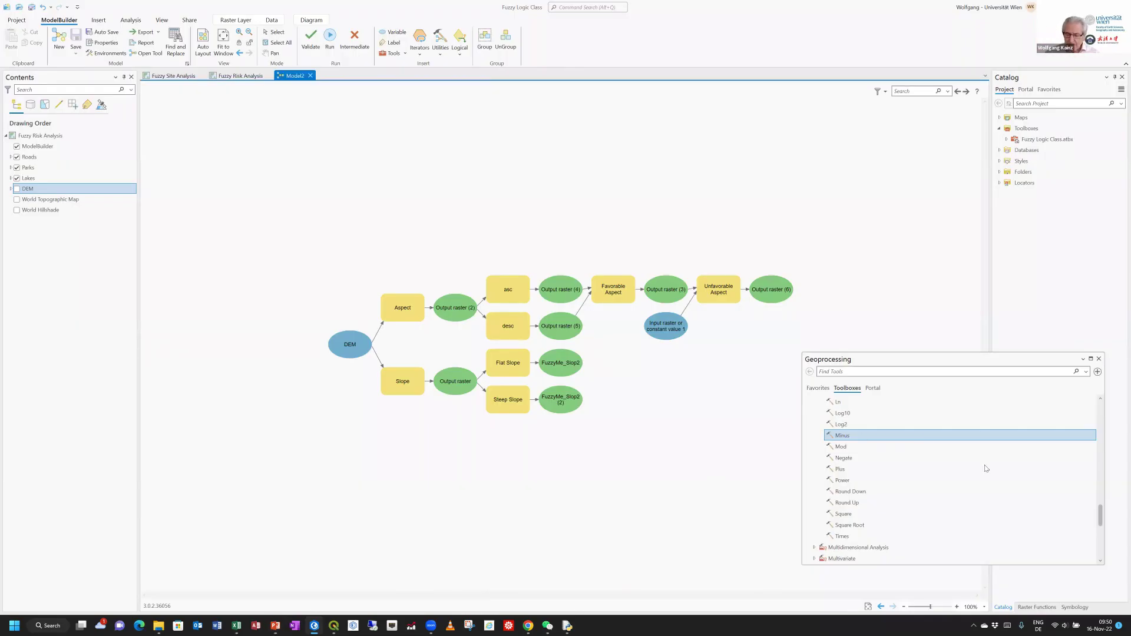
scroll(915, 465, "up", 4)
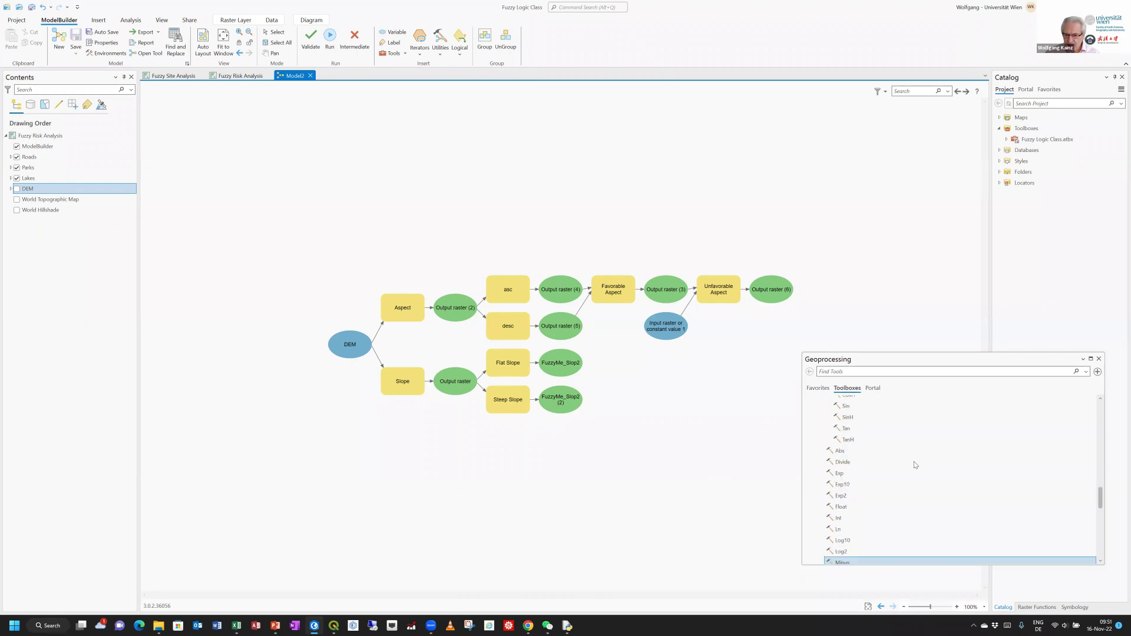
scroll(915, 465, "up", 6)
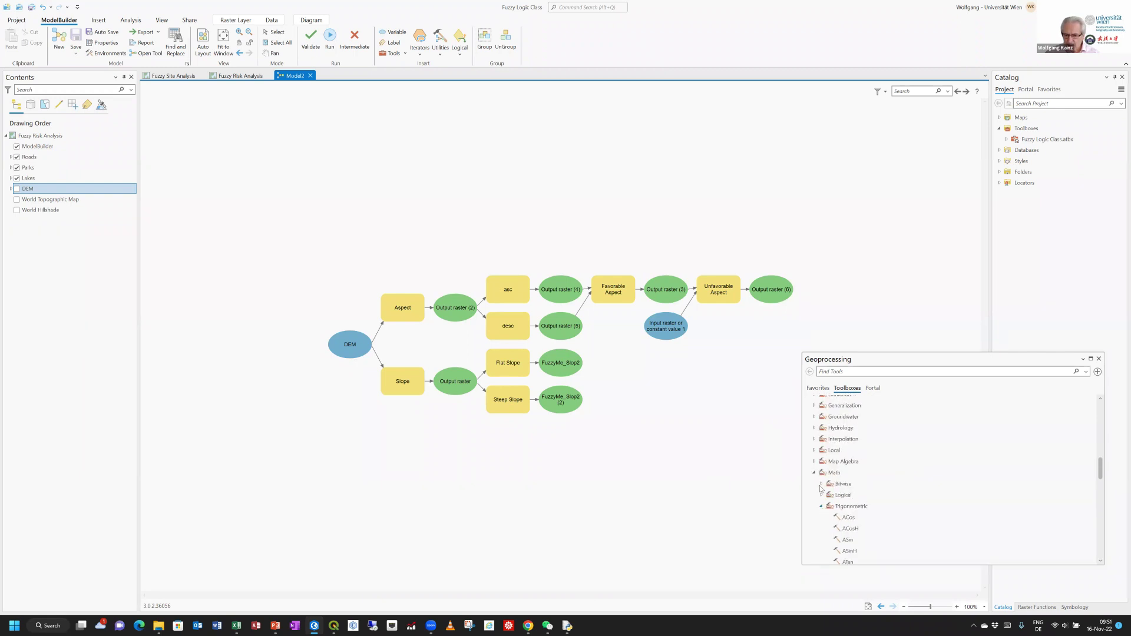
left_click(814, 472)
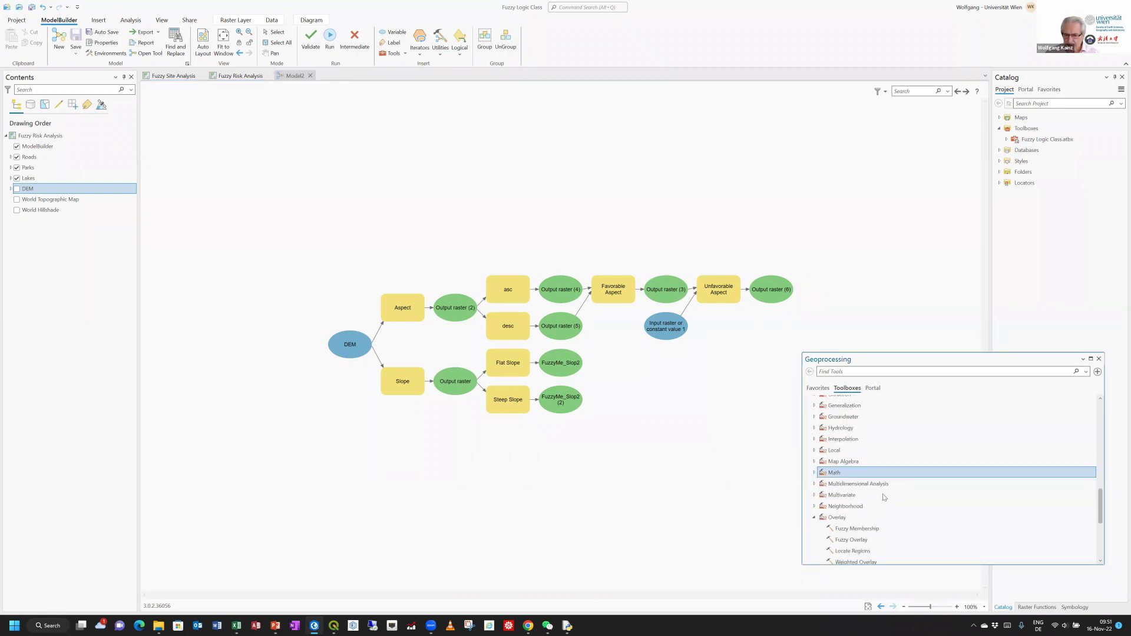
scroll(883, 497, "down", 5)
left_click(871, 416)
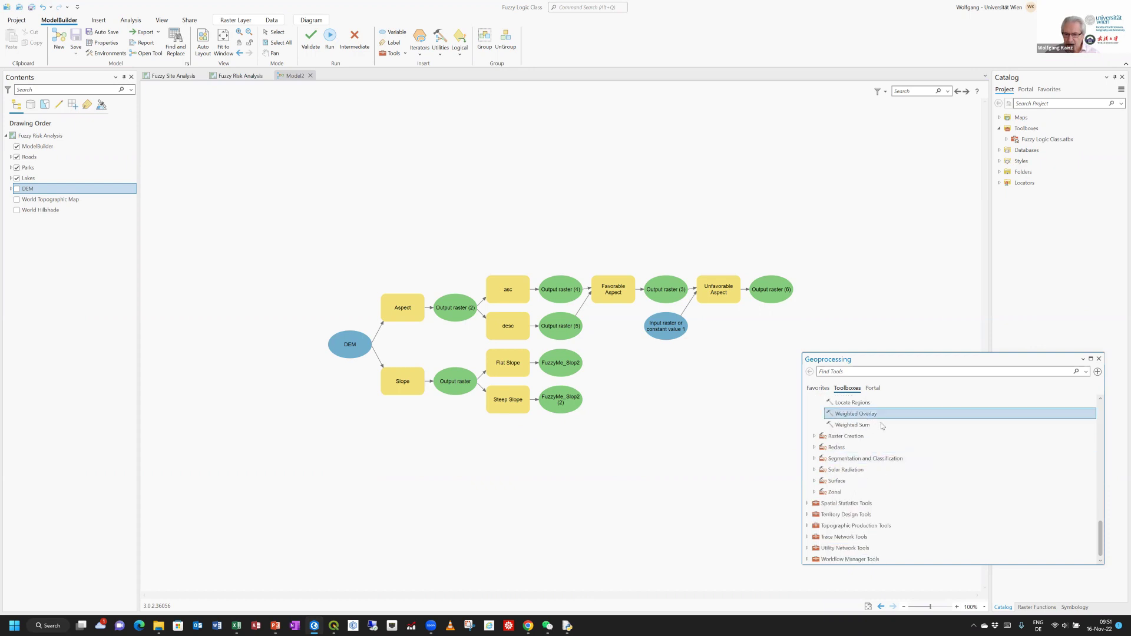
scroll(881, 425, "up", 4)
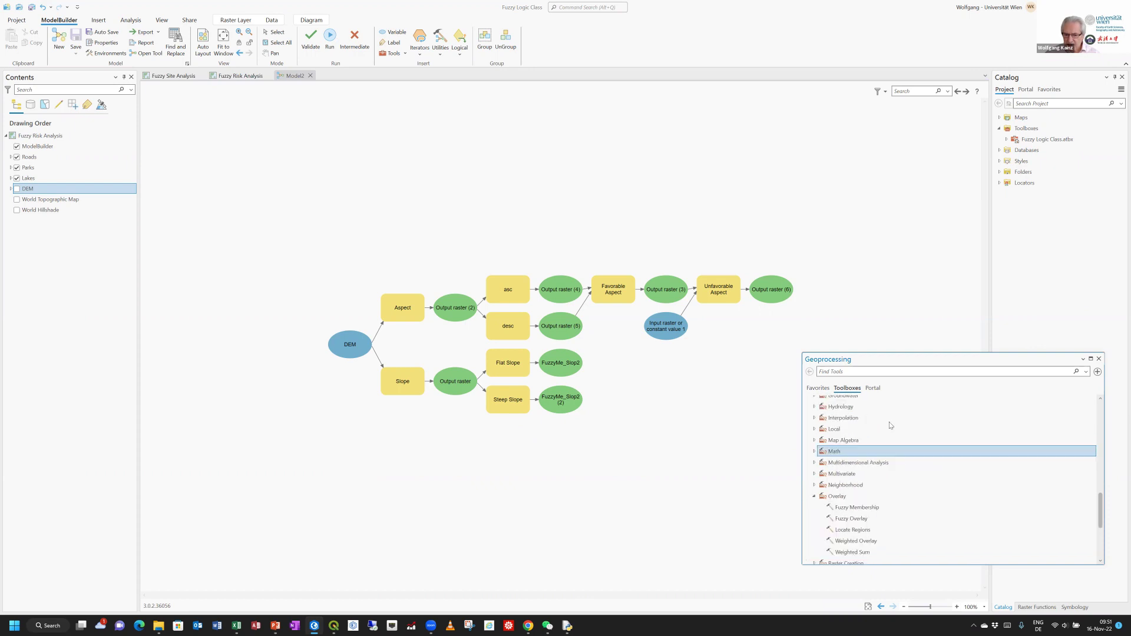
left_click(858, 519)
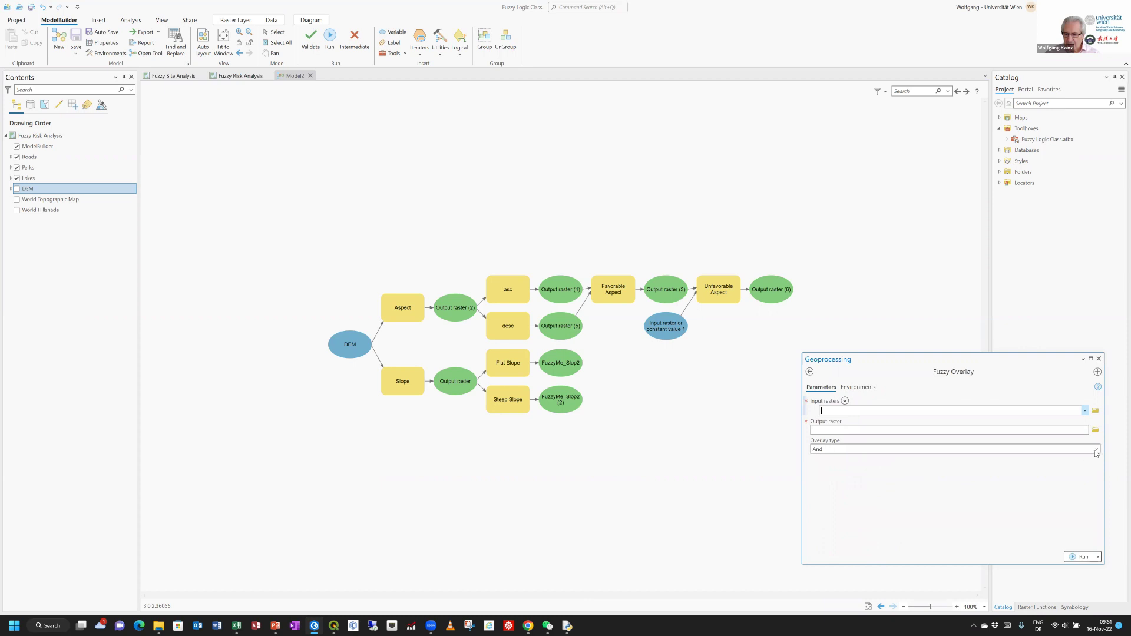
left_click(1095, 450)
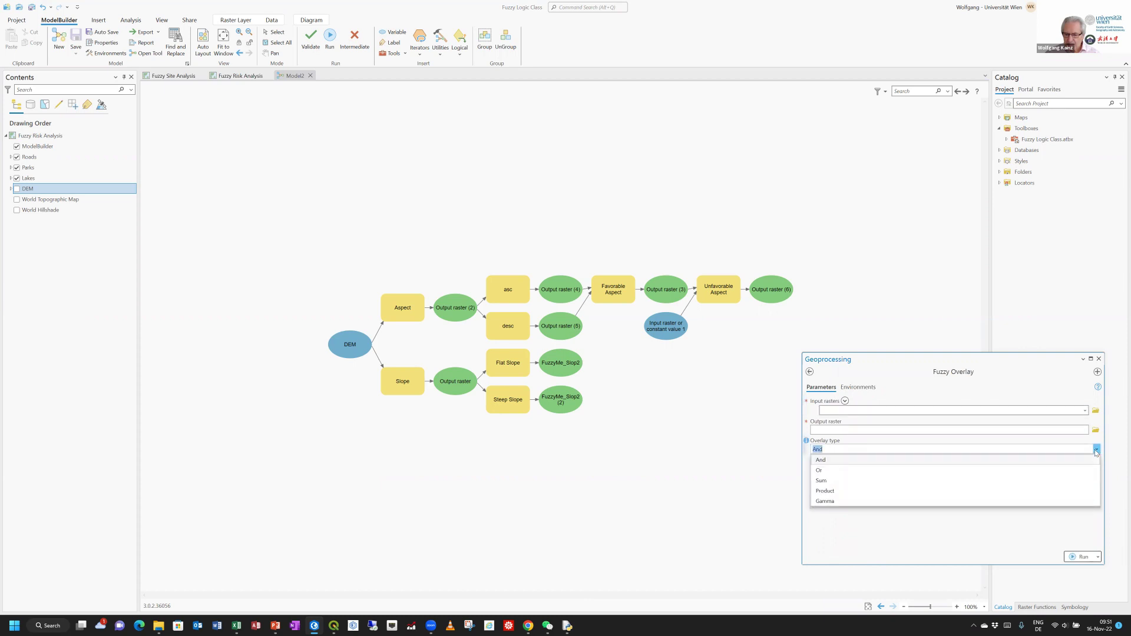
left_click(847, 463)
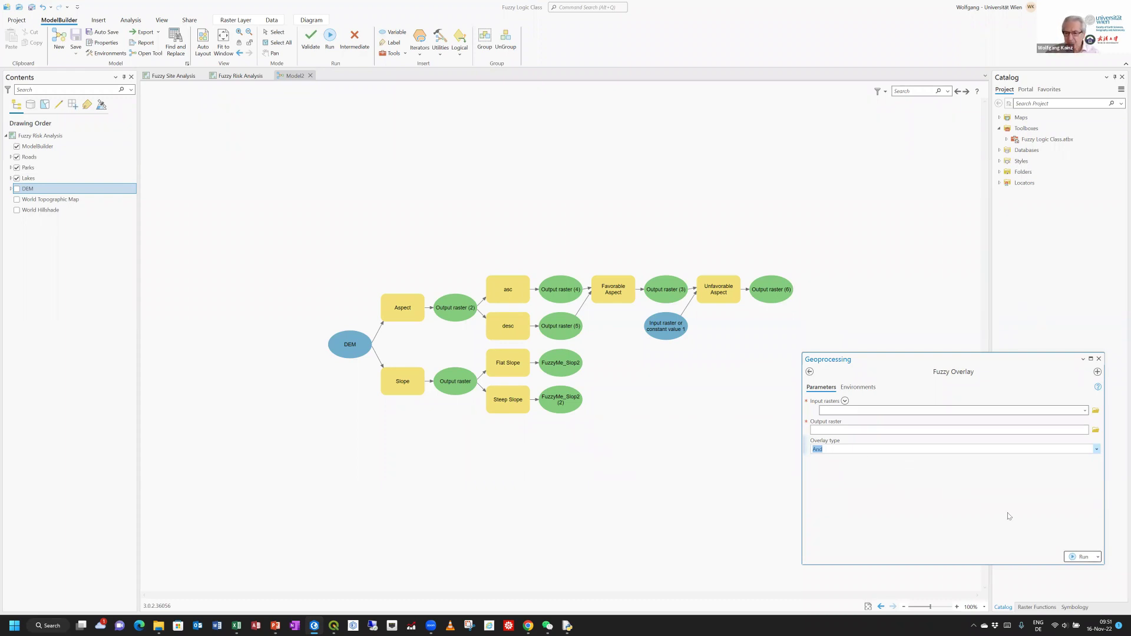
left_click(1099, 358)
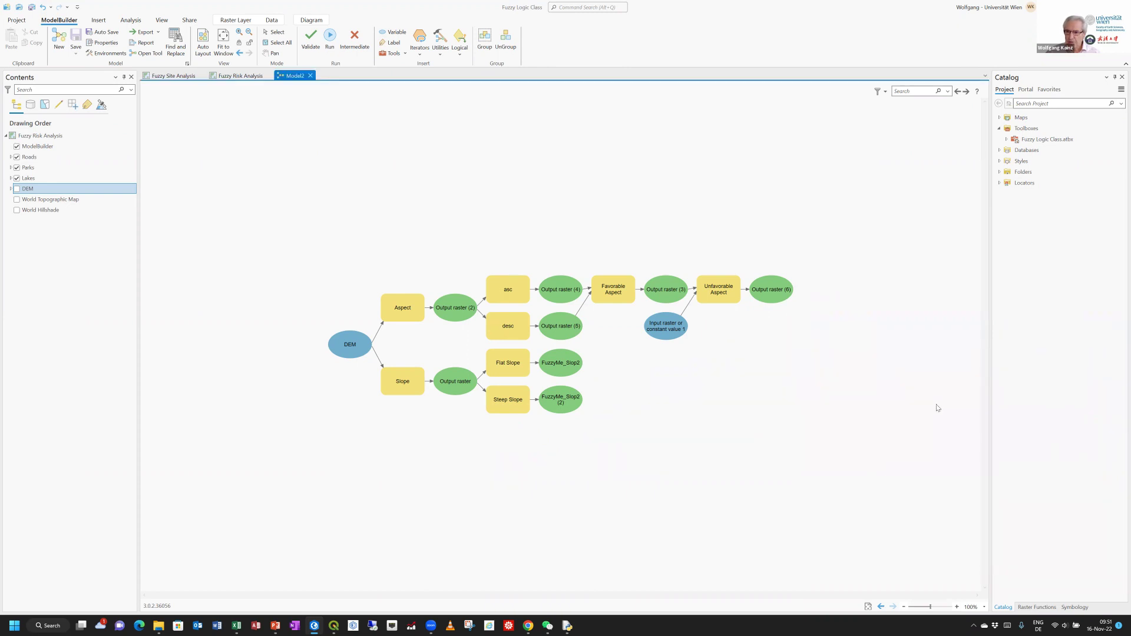
Step: Add four Fuzzy Overlay tools to the model, stacked in a column beyond the Unfavorable Aspect output
left_click(131, 20)
left_click(103, 40)
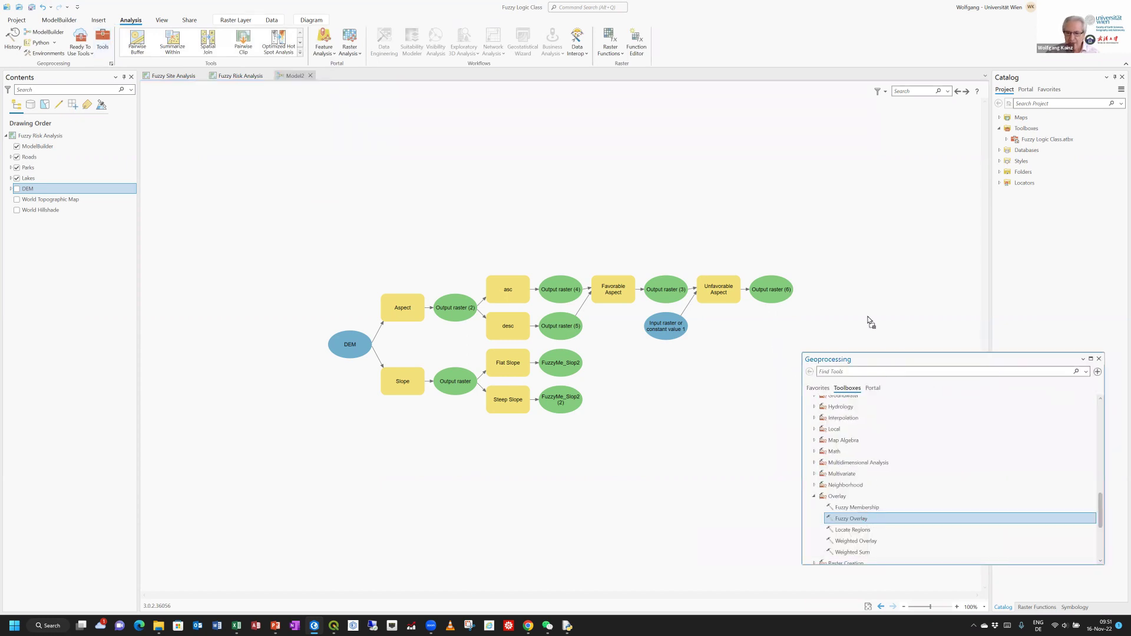
left_click_drag(842, 163, 843, 163)
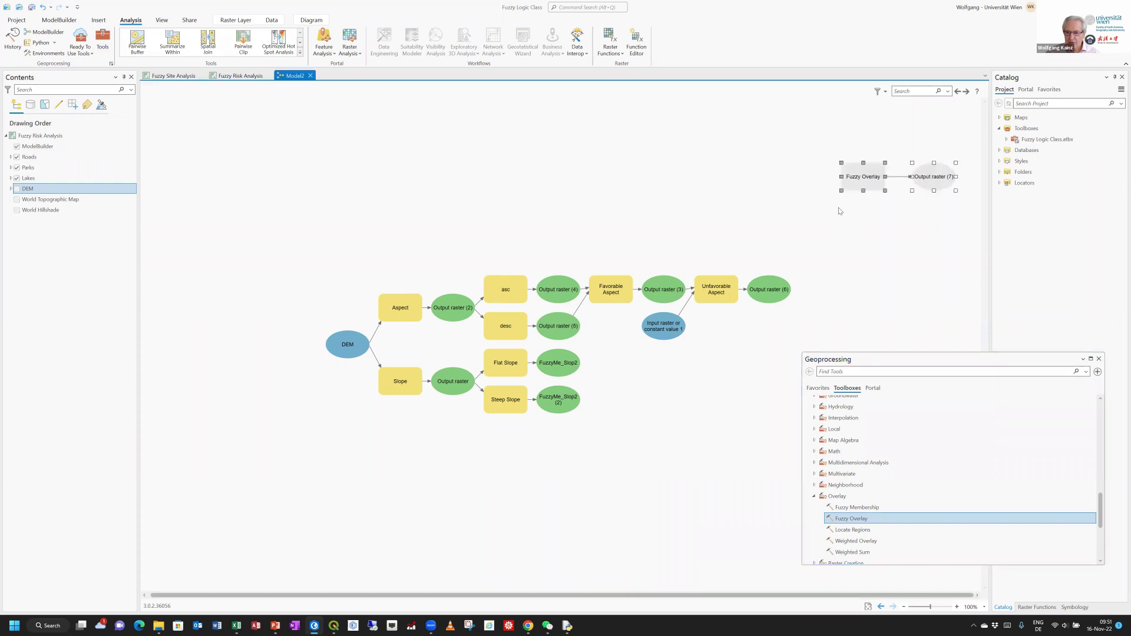
left_click_drag(855, 522, 846, 225)
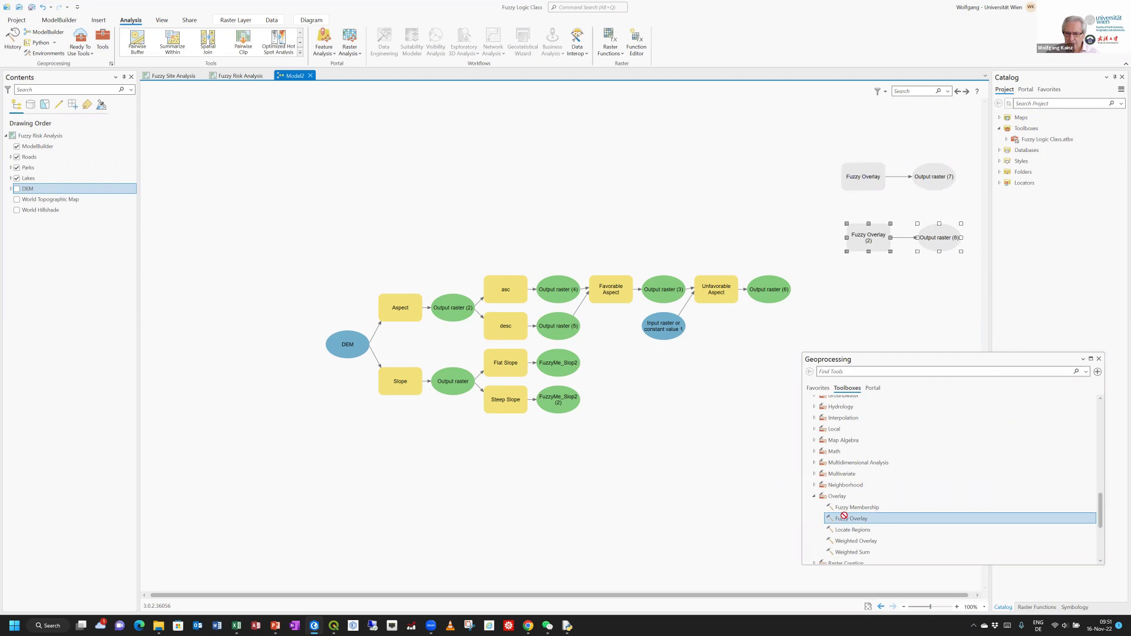
left_click_drag(850, 284, 848, 282)
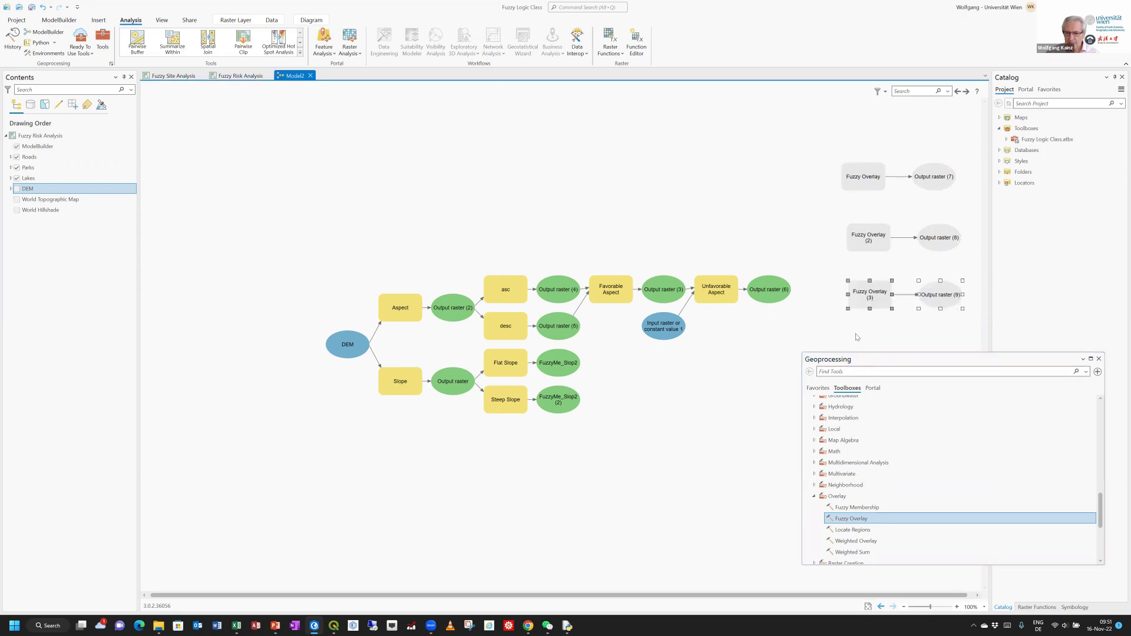
left_click_drag(852, 522, 850, 337)
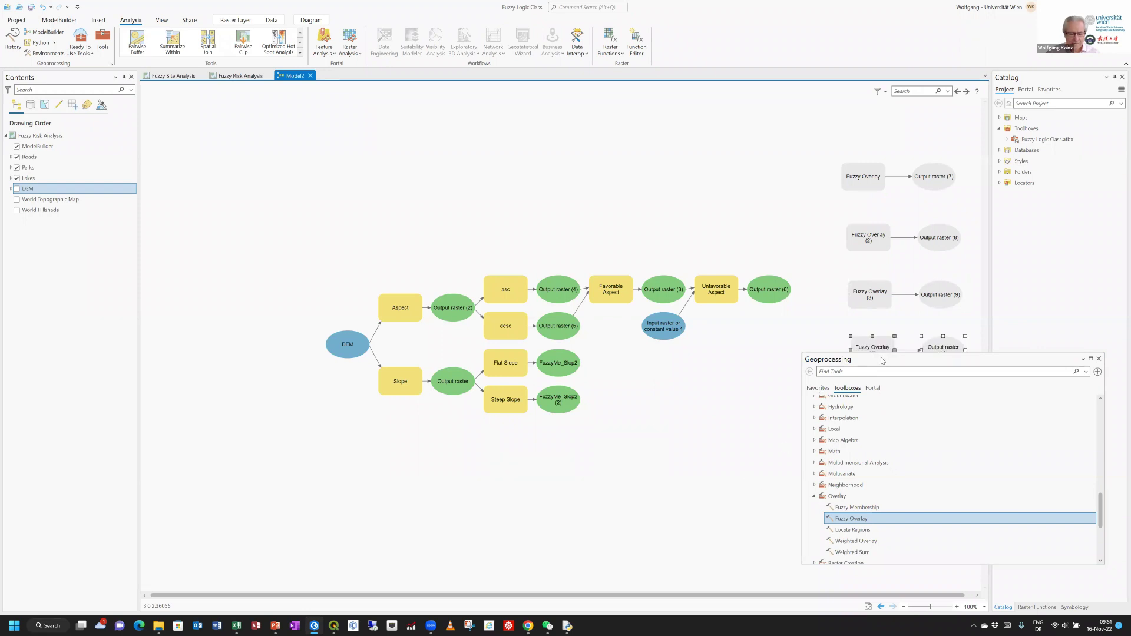
Step: Connect the Flat Slope output and the Favorable Aspect output to the first Fuzzy Overlay tool as input rasters
left_click_drag(433, 348, 208, 223)
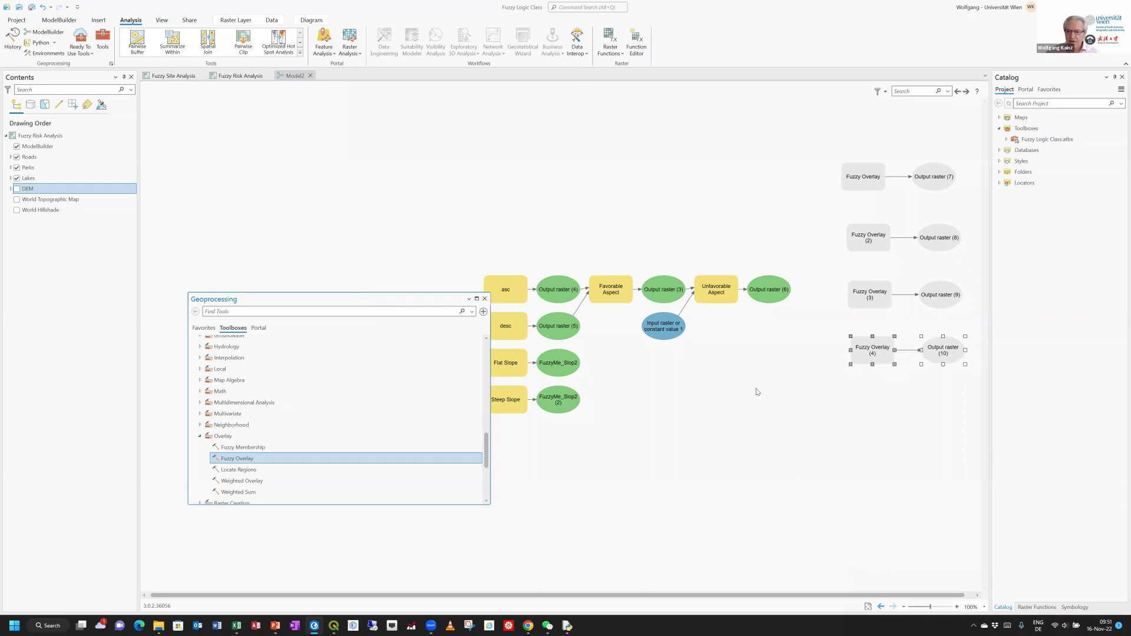
left_click(854, 436)
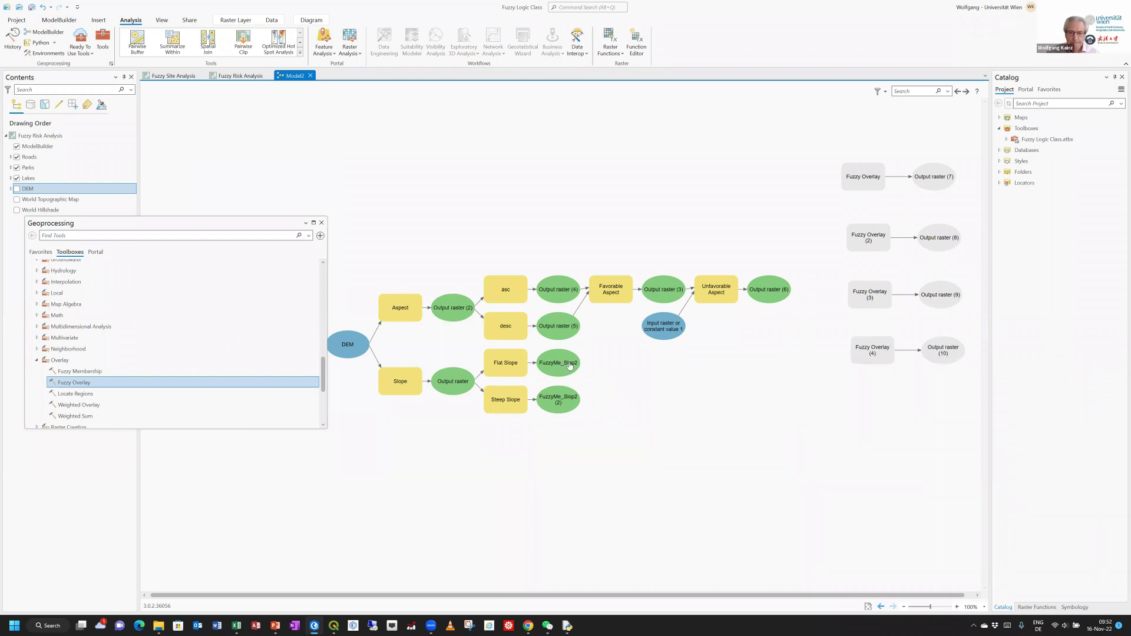
left_click_drag(556, 366, 858, 179)
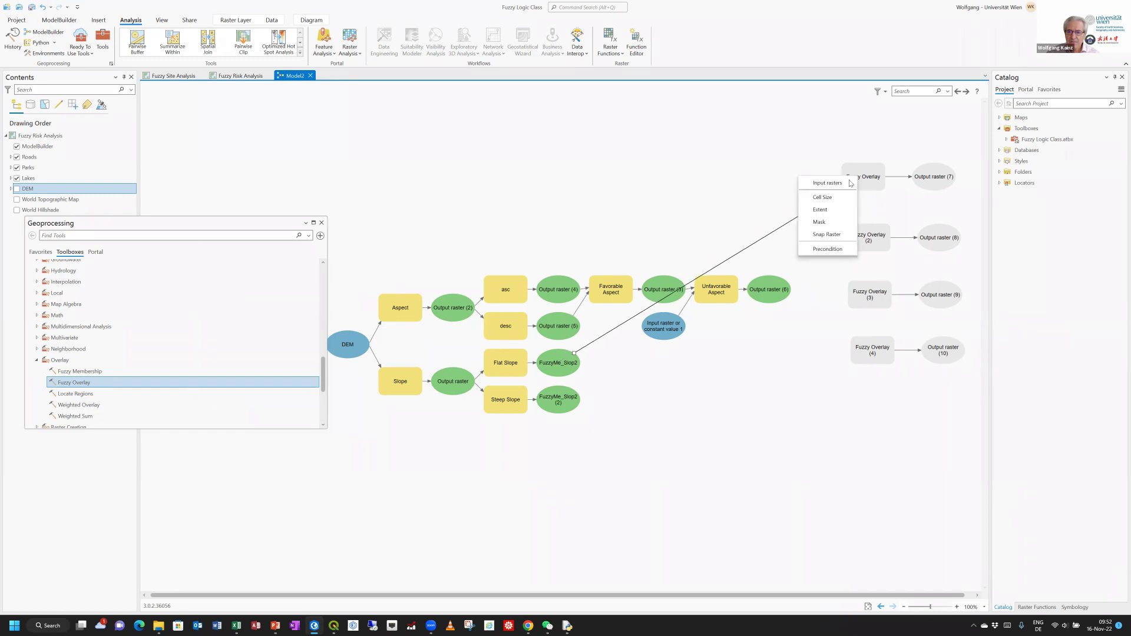
left_click(825, 182)
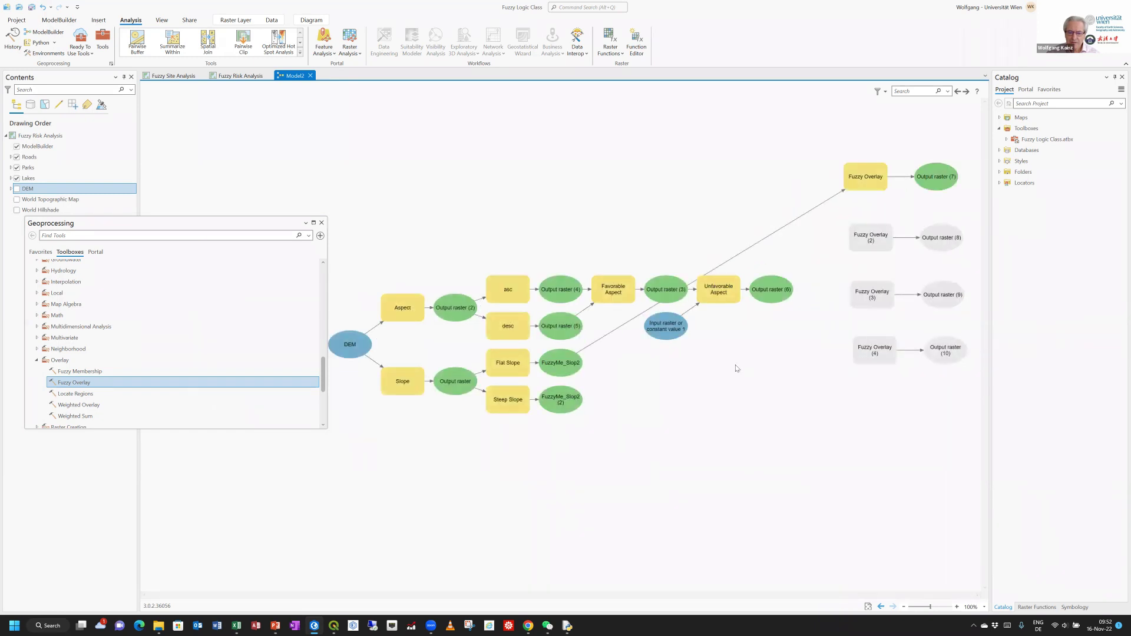
left_click_drag(666, 286, 866, 180)
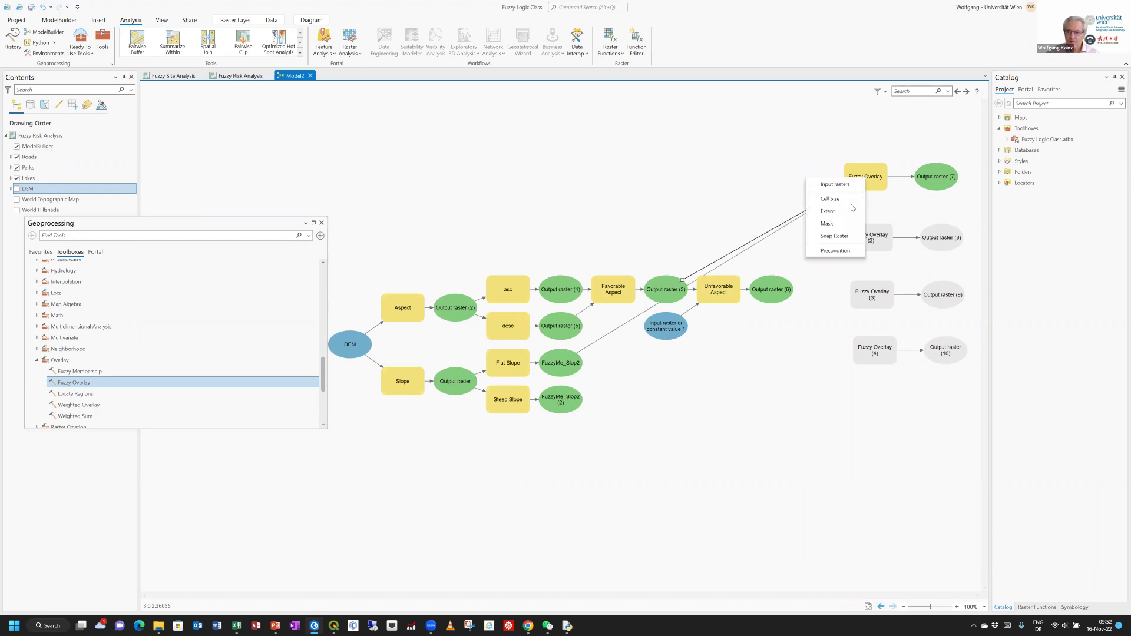
left_click(846, 184)
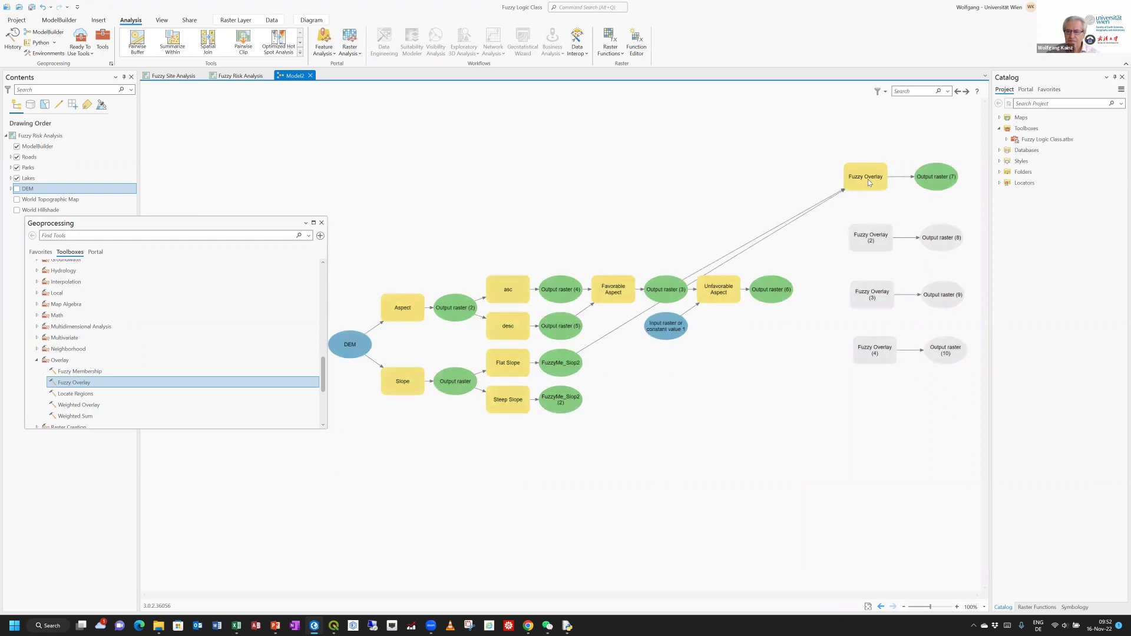
Step: Rename the first Fuzzy Overlay tool as m1
scroll(868, 179, "up", 1)
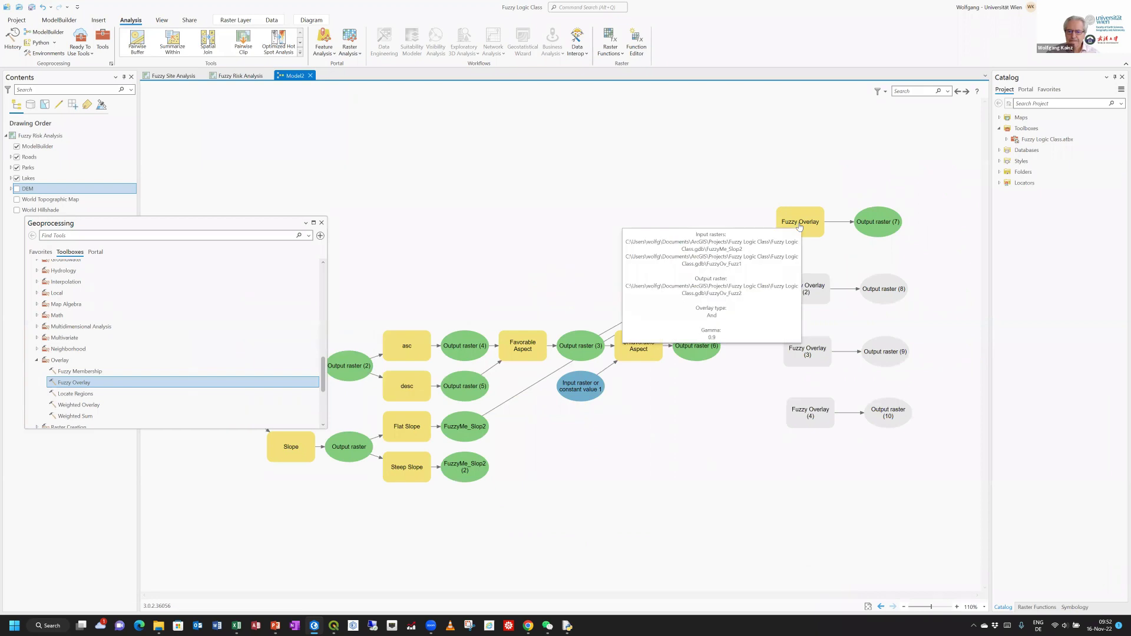
left_click(808, 222)
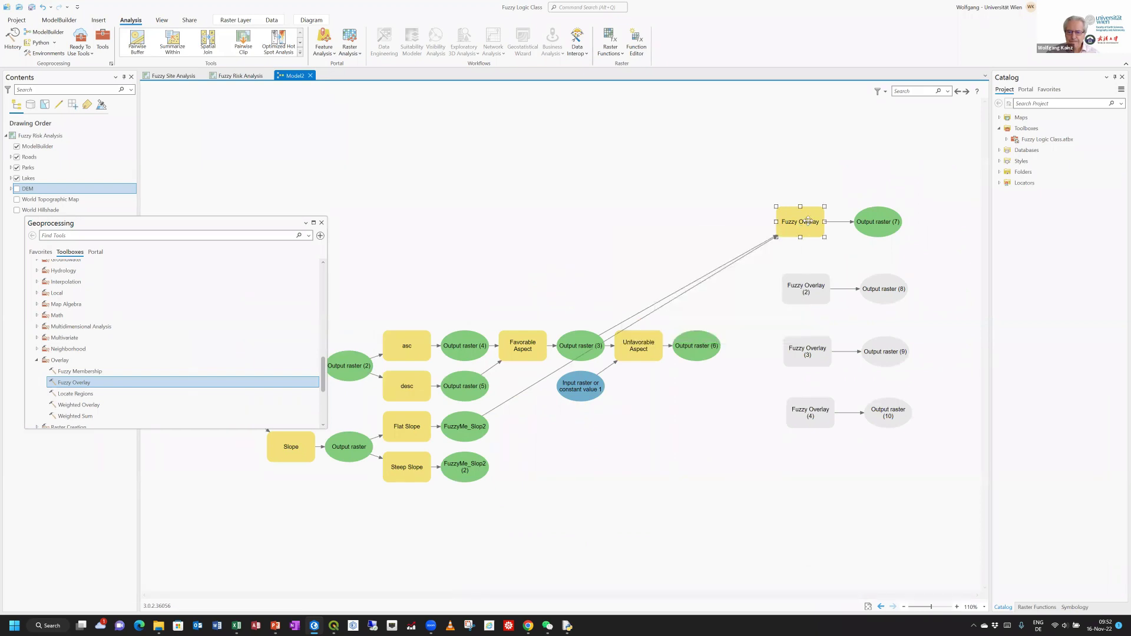
right_click(808, 221)
left_click(801, 269)
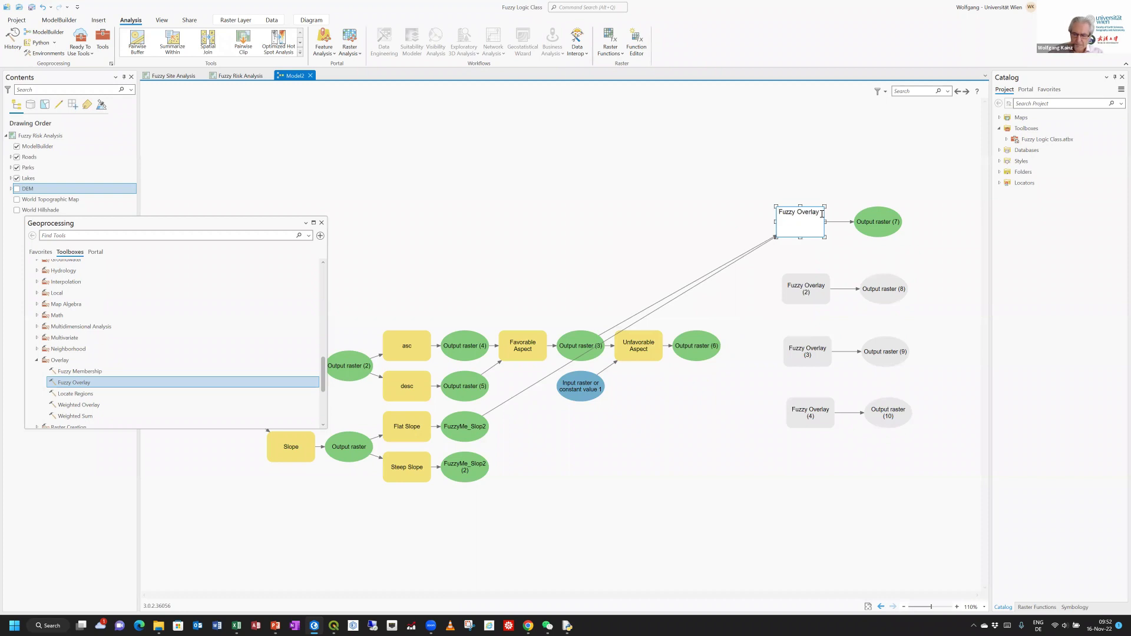
key("BackSpace")
key("BackSpace")
key("BackSpace")
key("BackSpace")
key("BackSpace")
key("BackSpace")
key("BackSpace")
key("BackSpace")
key("BackSpace")
key("BackSpace")
key("BackSpace")
key("BackSpace")
type("m1")
left_click(671, 213)
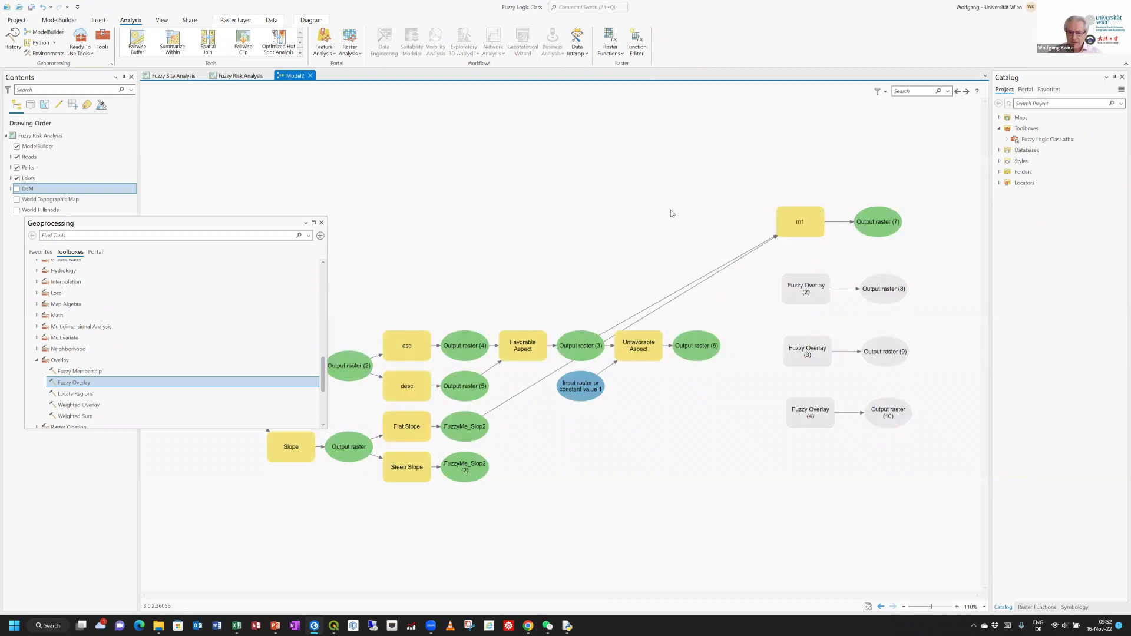
Step: Check Rule 2 on the PowerPoint slide and connect the Steep Slope and Favorable Aspect outputs to Fuzzy Overlay (2) as input rasters
left_click(283, 625)
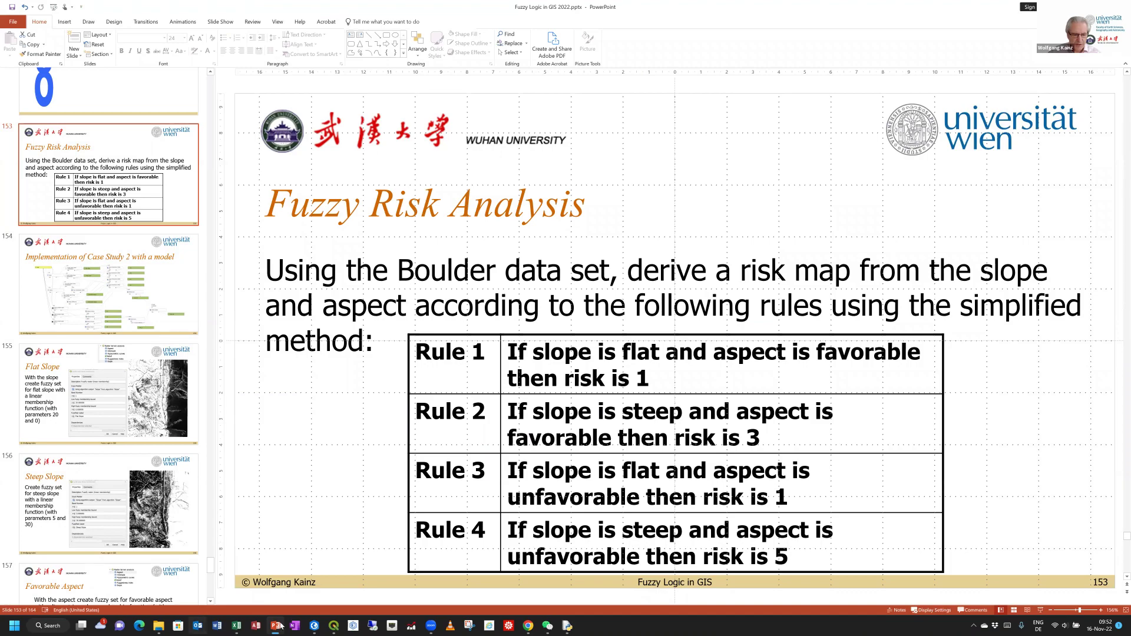
key("alt+Tab")
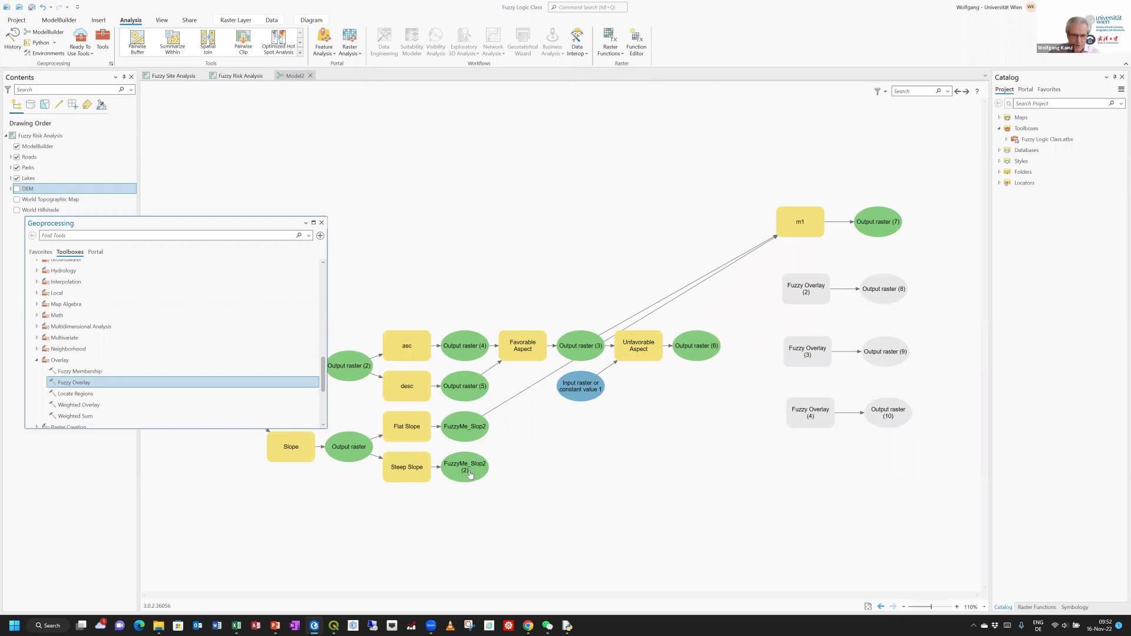
left_click_drag(471, 472, 804, 297)
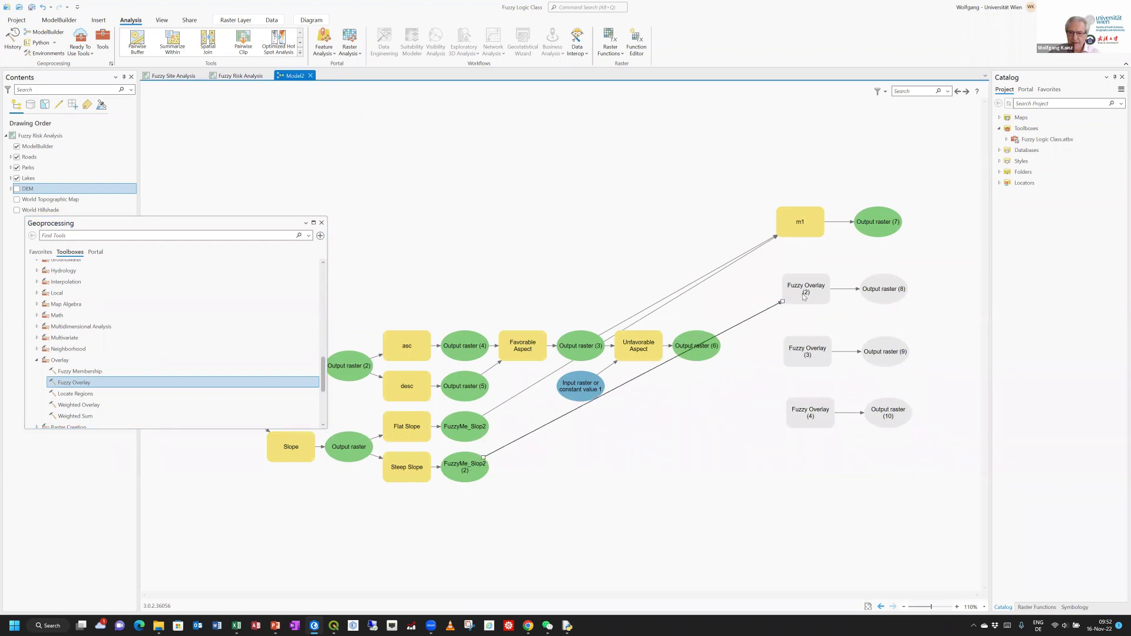
key("Escape")
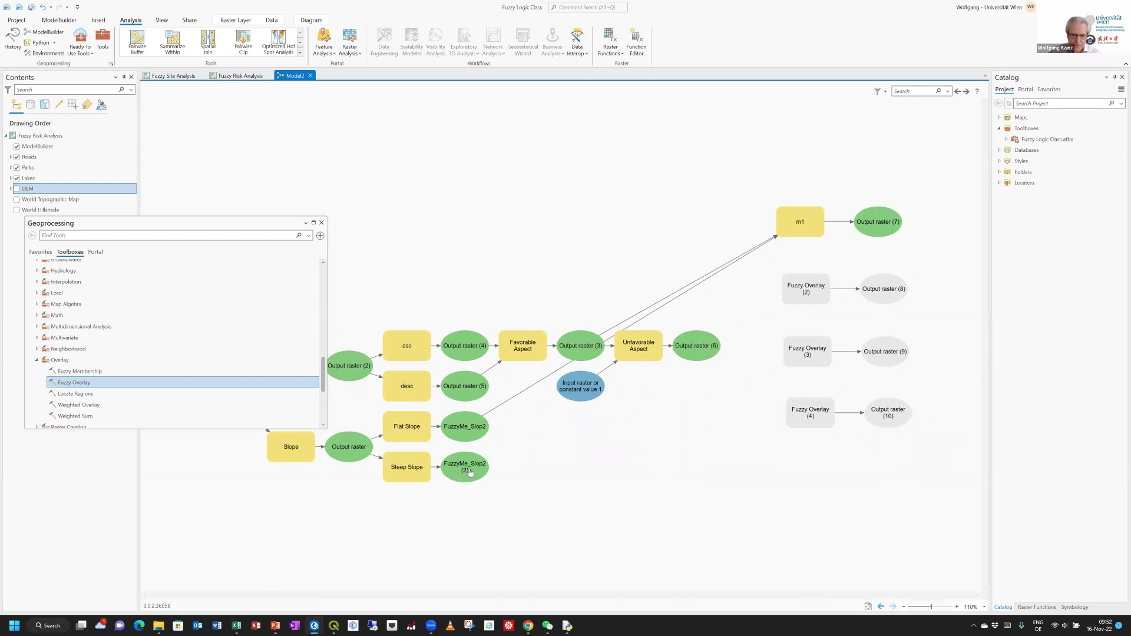
left_click_drag(471, 471, 804, 288)
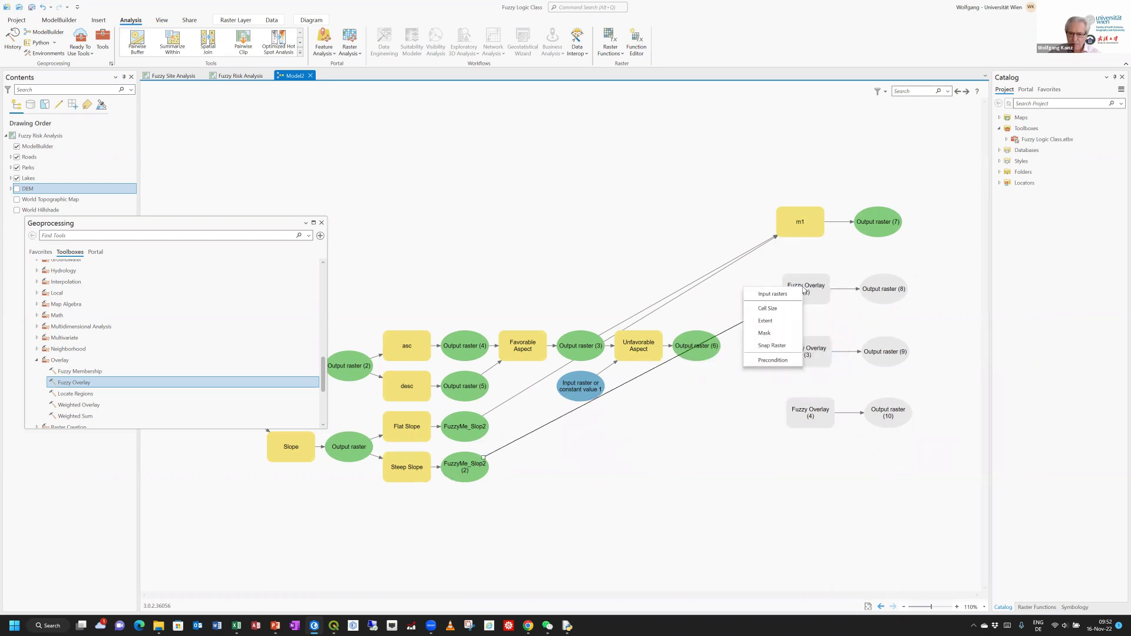
left_click(772, 293)
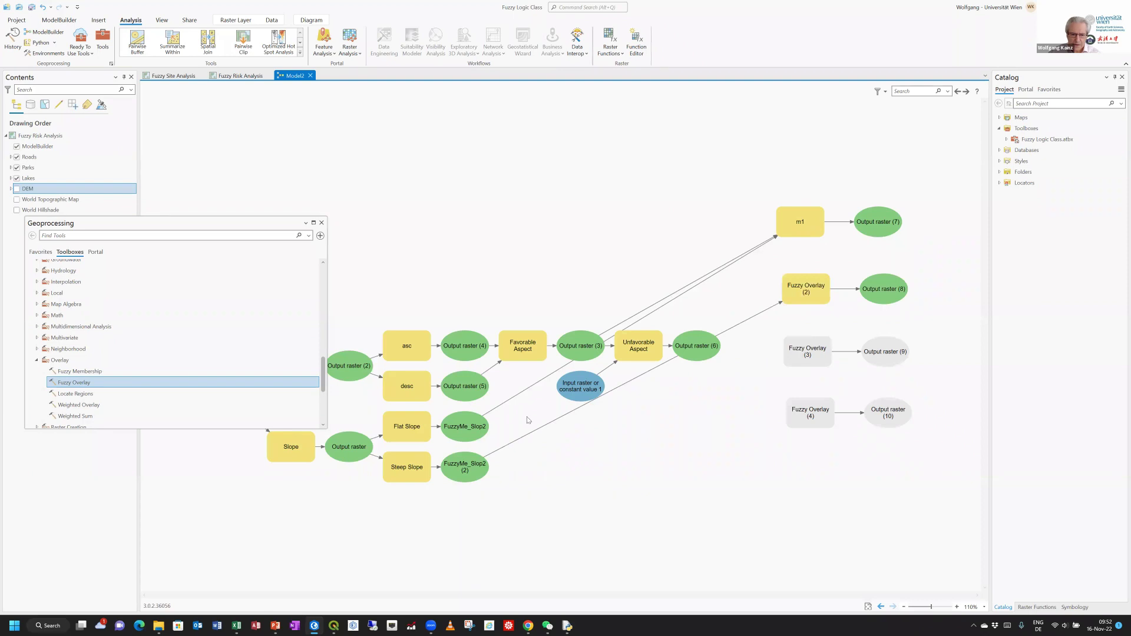
left_click_drag(527, 354, 800, 288)
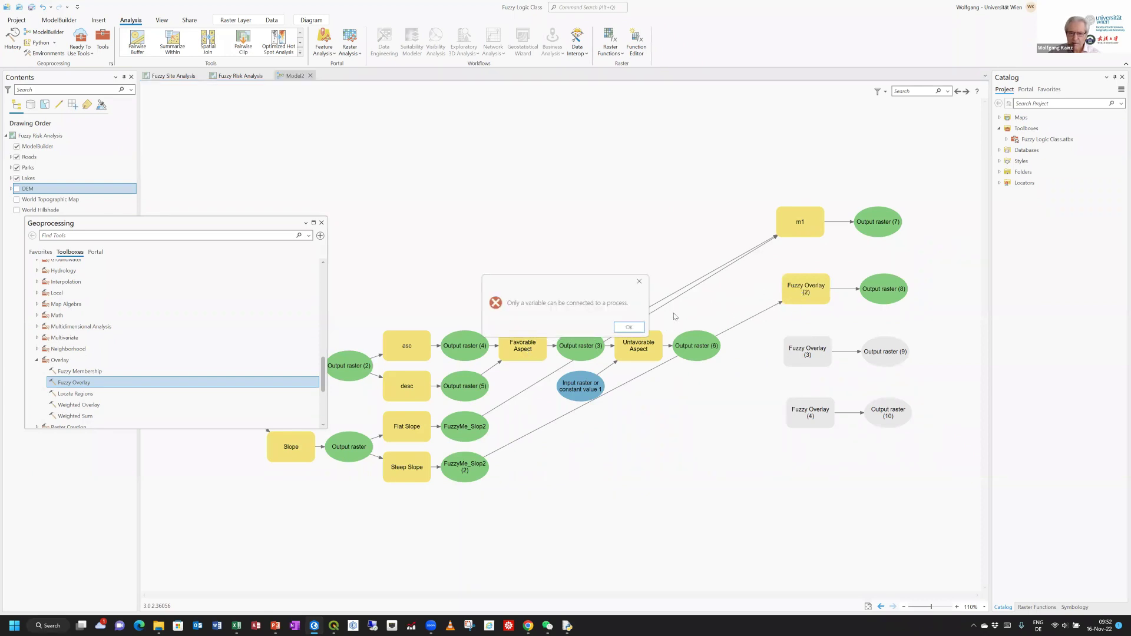
left_click(631, 330)
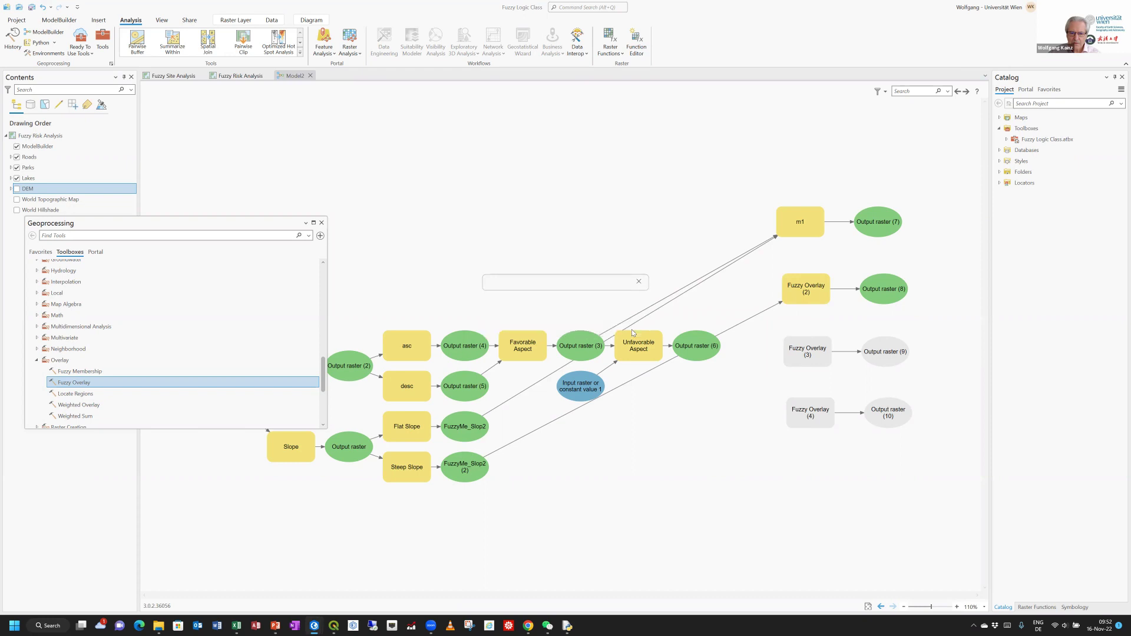
left_click_drag(581, 344, 802, 303)
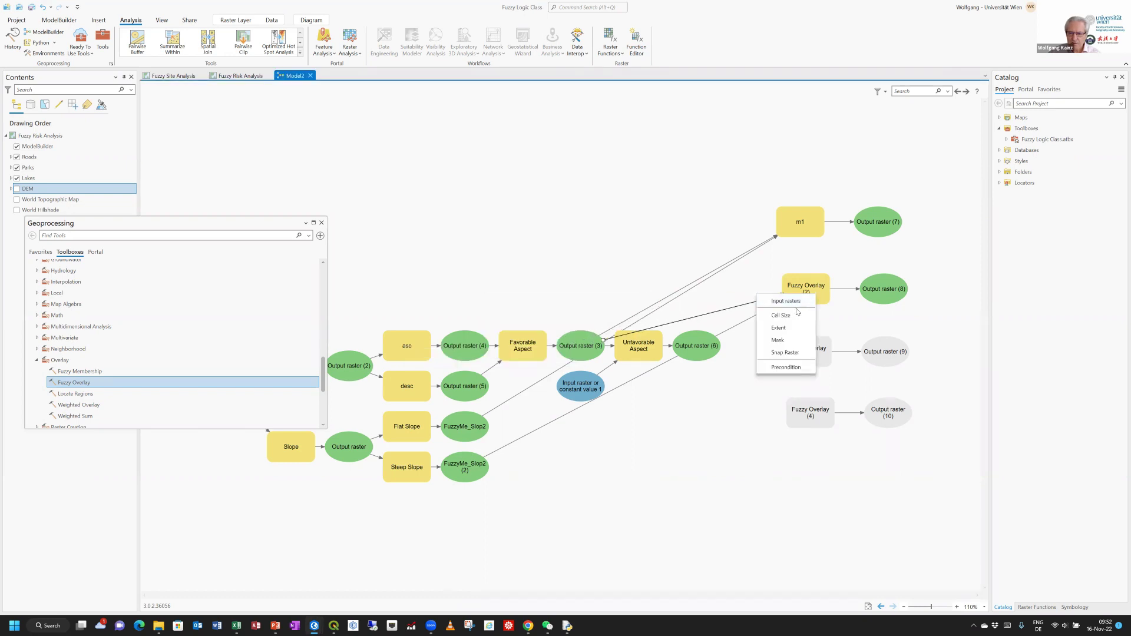
left_click(798, 311)
double_click(797, 293)
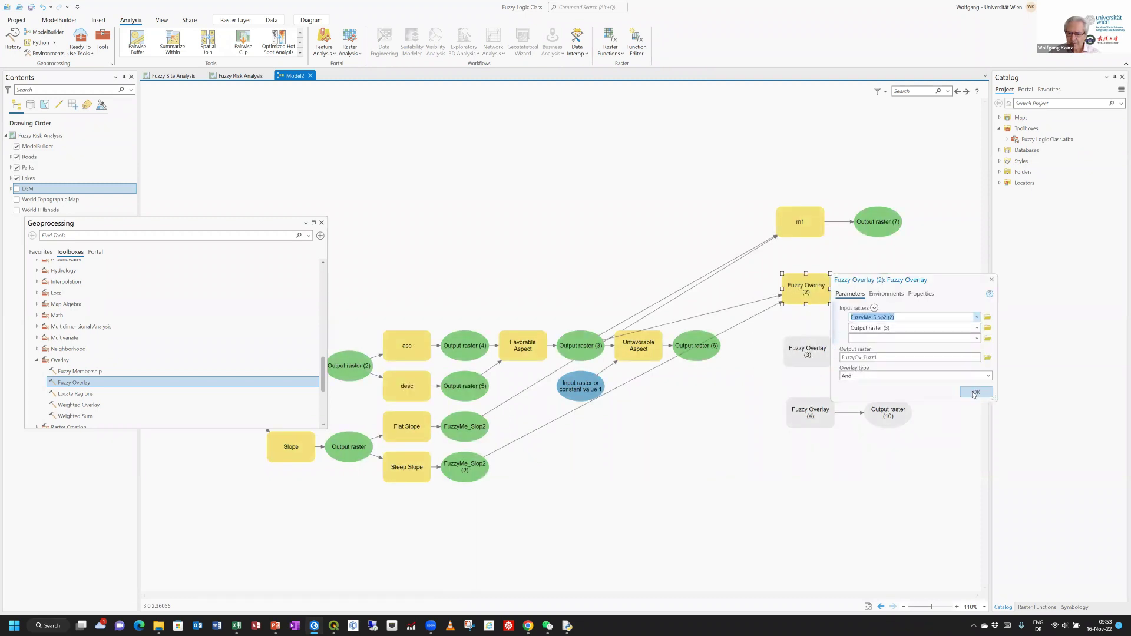
left_click(973, 393)
Step: Rename the Fuzzy Overlay (2) tool as m2
right_click(806, 293)
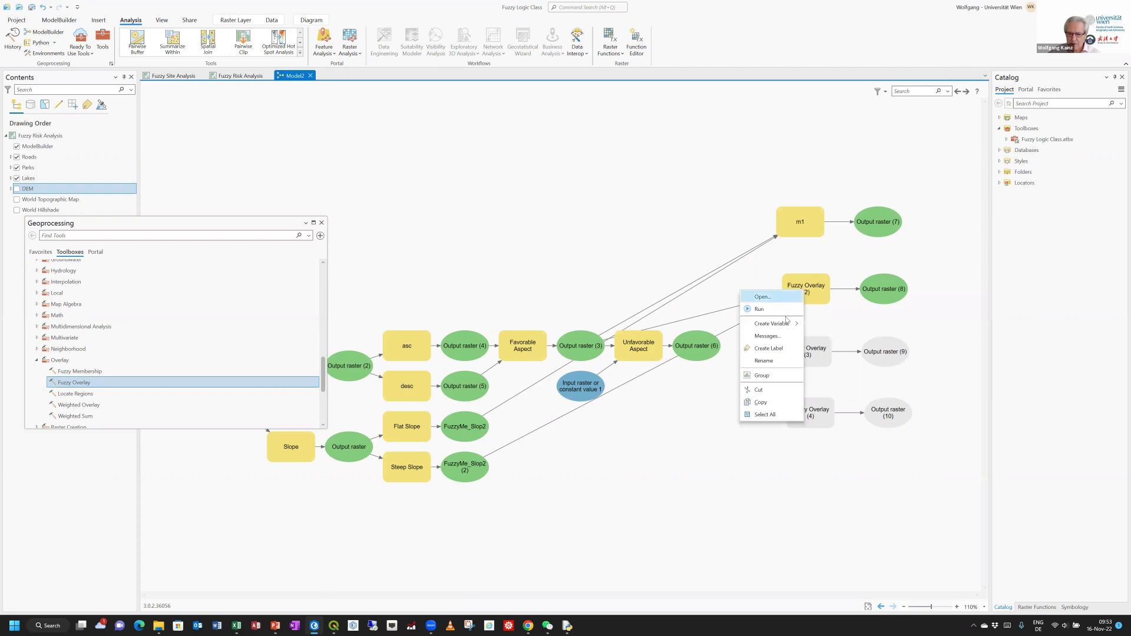
left_click(769, 358)
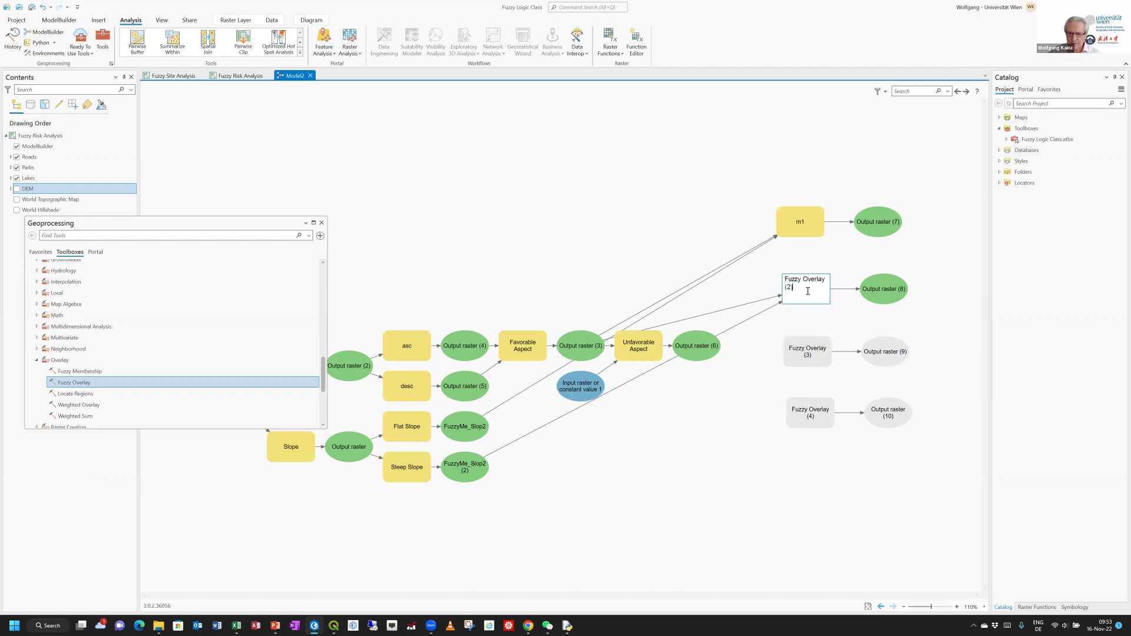
key("BackSpace")
key("BackSpace")
key("BackSpace")
key("BackSpace")
key("BackSpace")
key("BackSpace")
key("BackSpace")
key("BackSpace")
key("BackSpace")
key("BackSpace")
key("BackSpace")
key("BackSpace")
key("BackSpace")
key("BackSpace")
key("BackSpace")
key("BackSpace")
key("BackSpace")
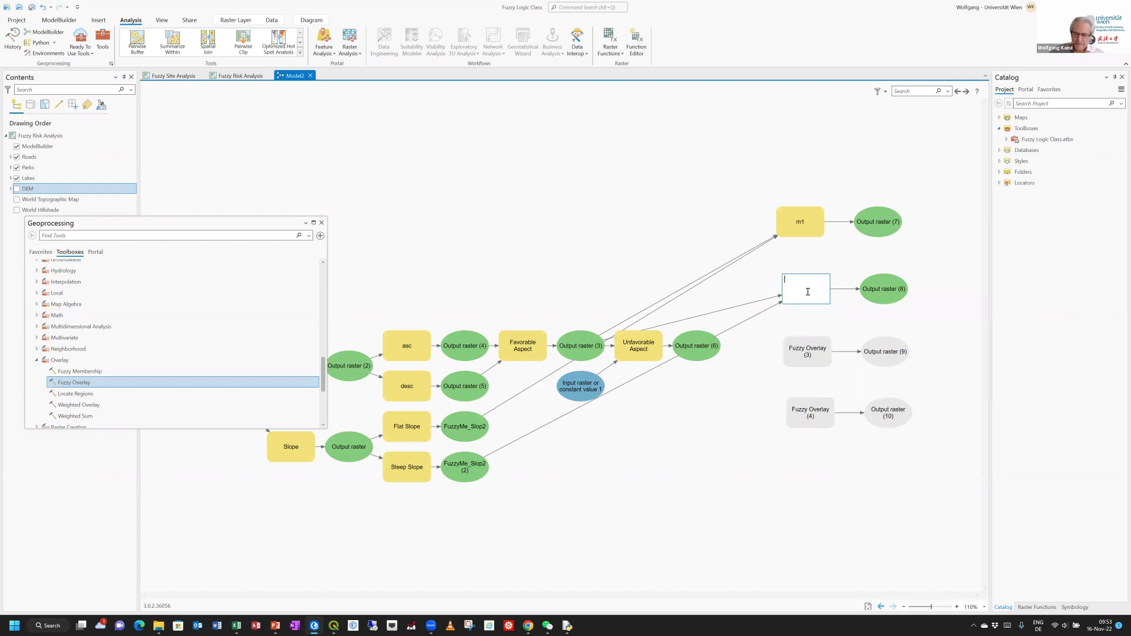
type("m2")
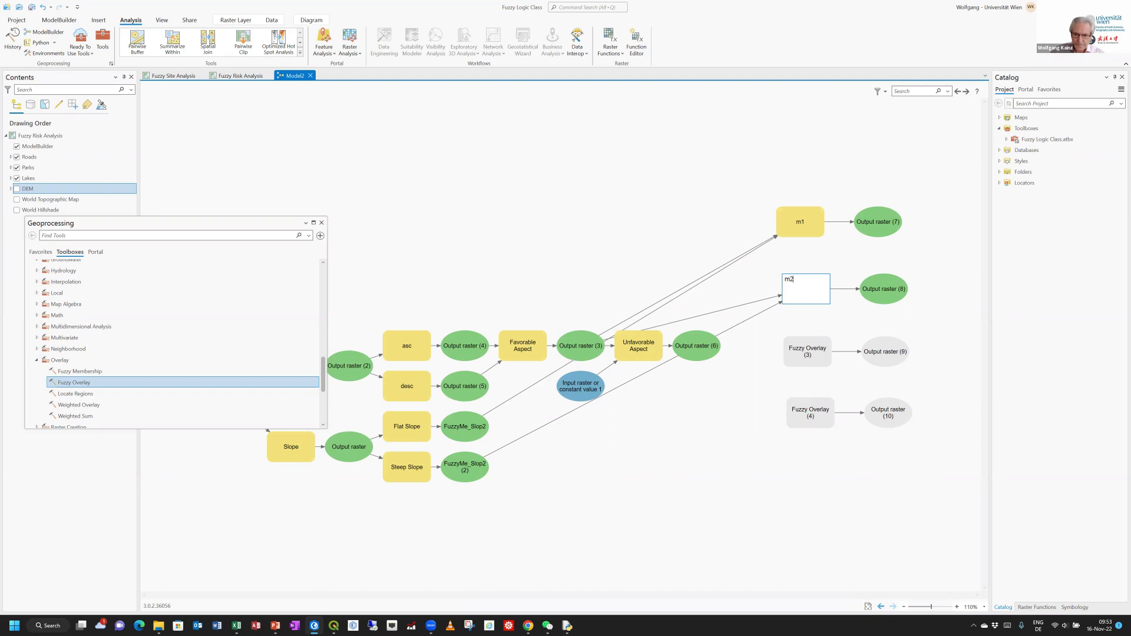
left_click(723, 469)
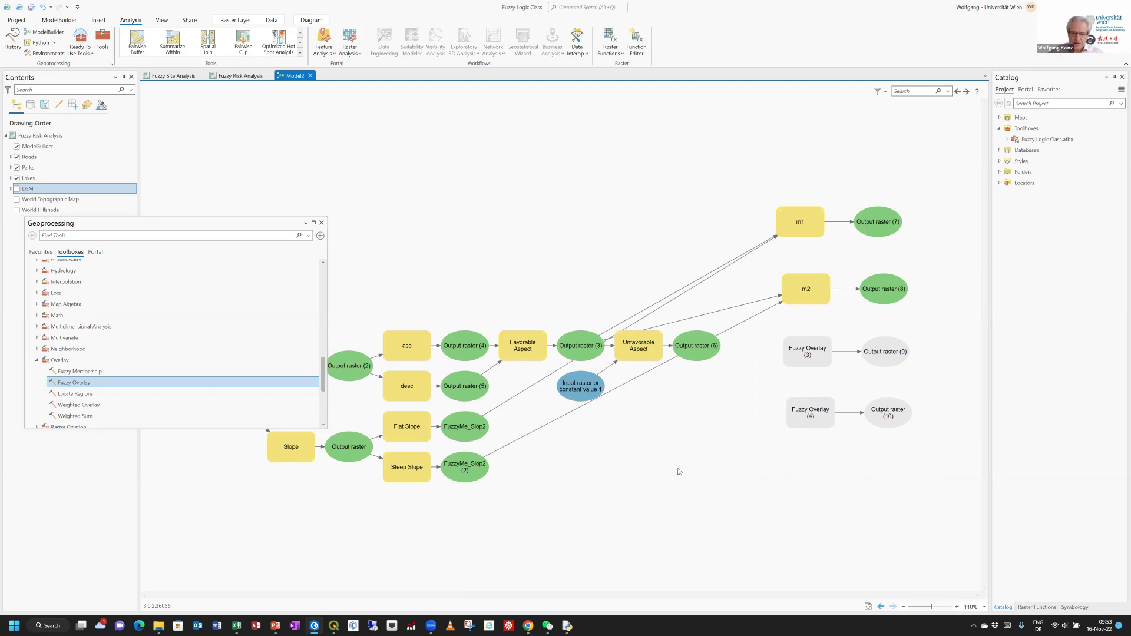
Step: Check Rule 3 on the PowerPoint slide and connect the Flat Slope and Unfavorable Aspect outputs to Fuzzy Overlay (3) as input rasters
left_click(276, 626)
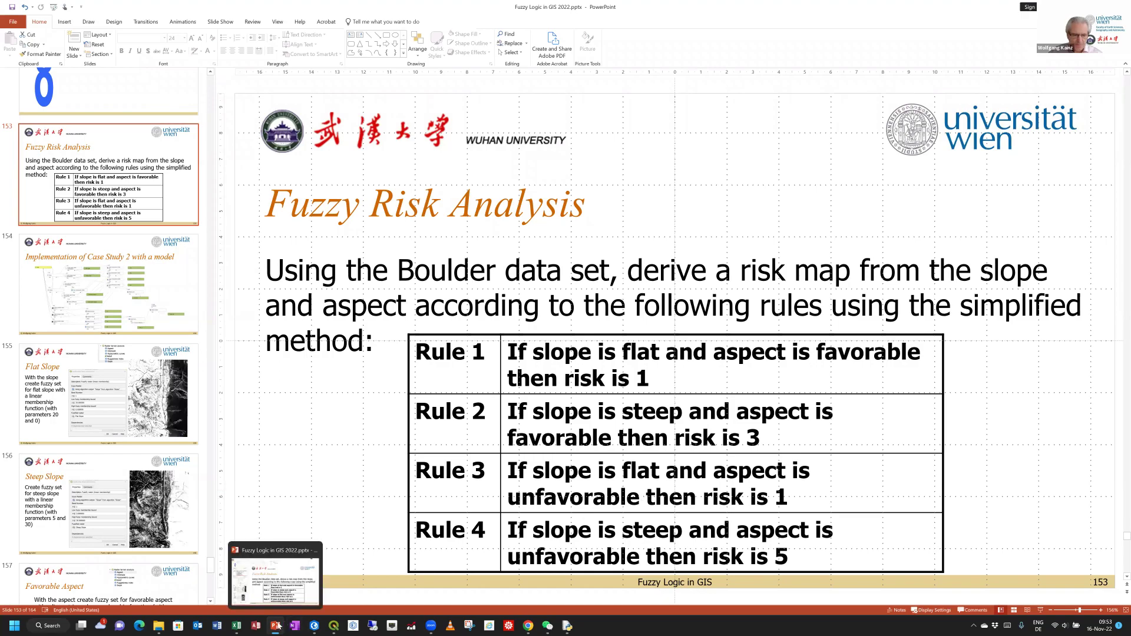
key("alt+Tab")
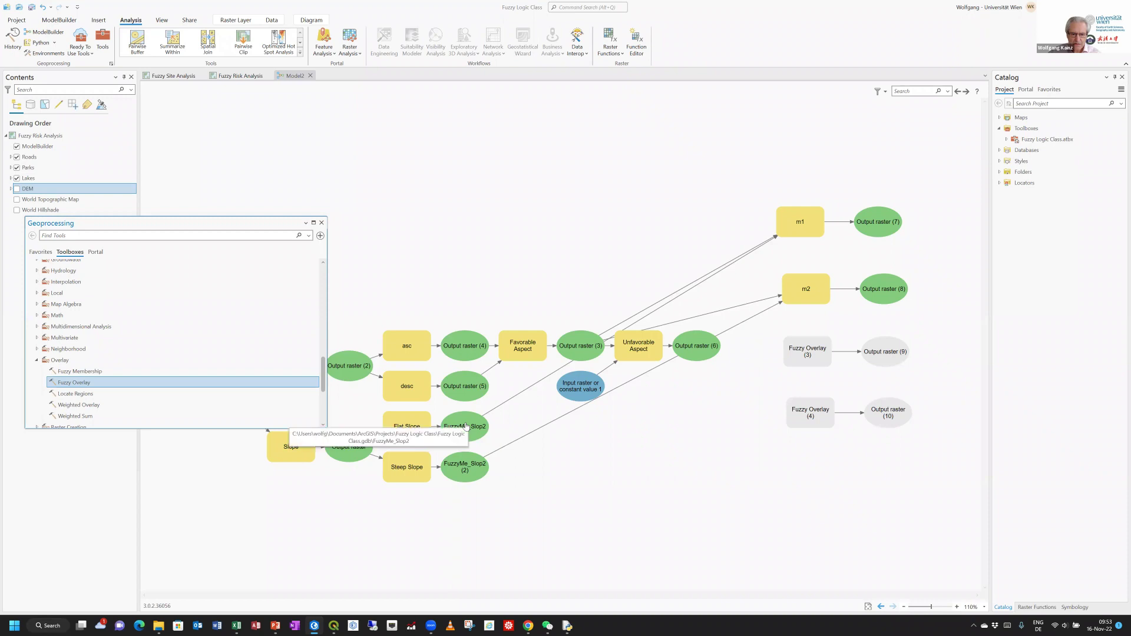
left_click_drag(465, 426, 808, 354)
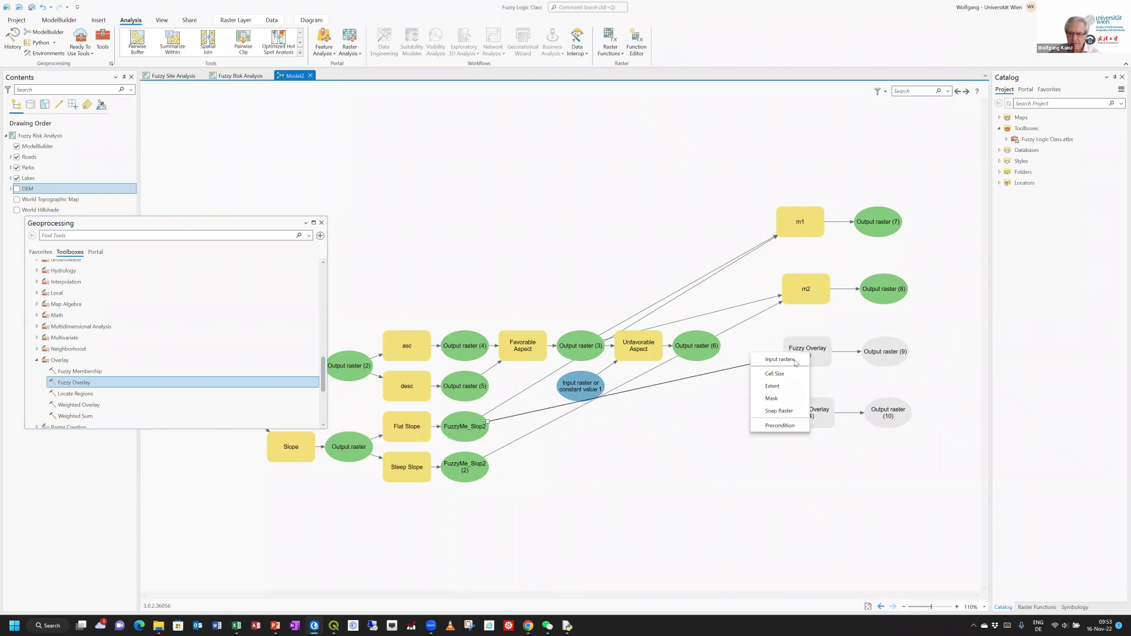
left_click(778, 359)
left_click_drag(704, 344, 810, 354)
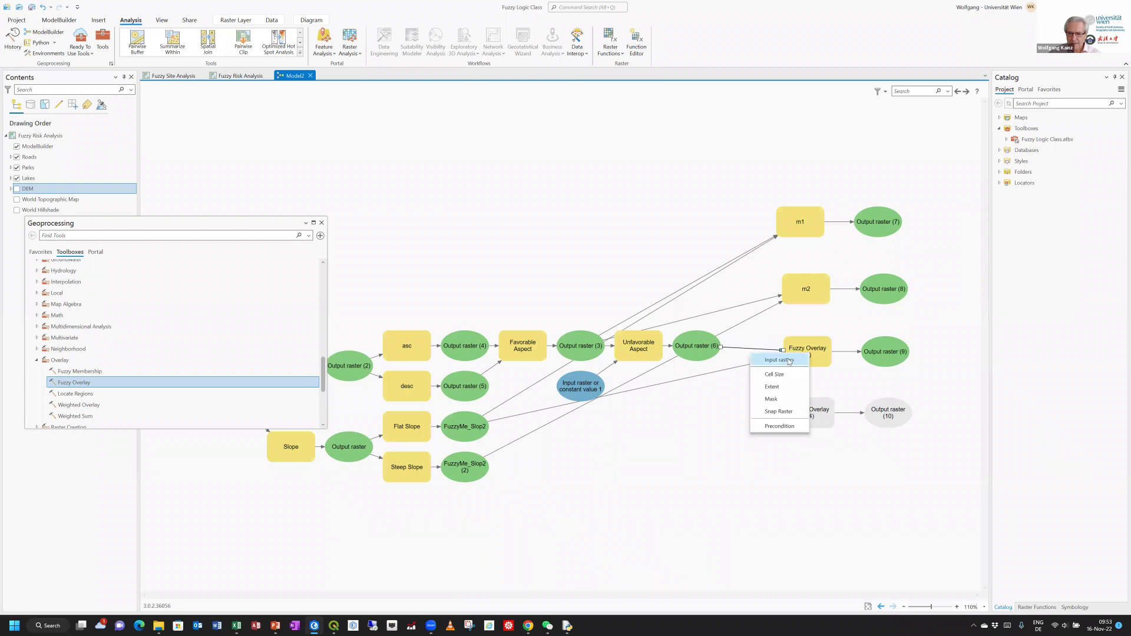
left_click(788, 362)
Step: Rename the Fuzzy Overlay (3) tool as m3
right_click(808, 351)
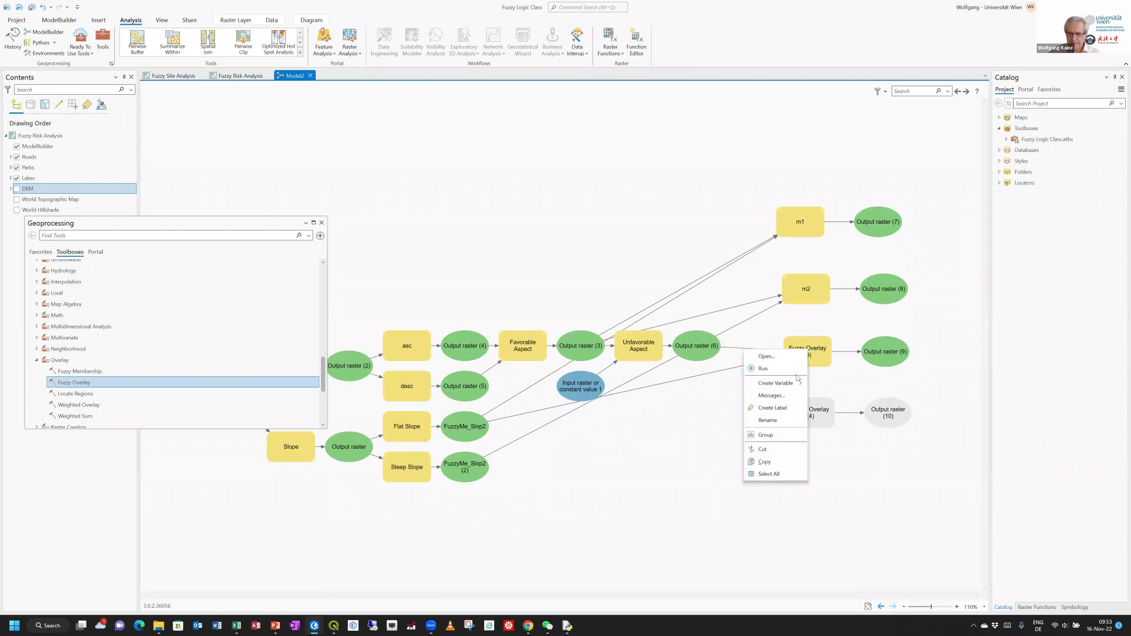
left_click(778, 421)
key("BackSpace")
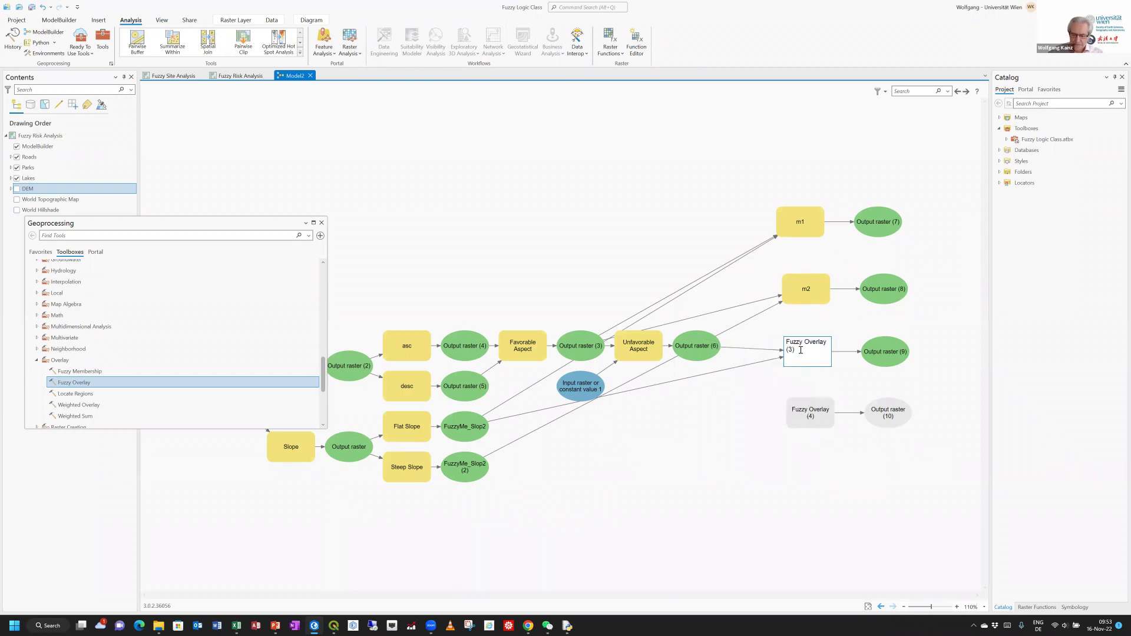
key("BackSpace")
key("BackSpace")
key("BackSpace")
key("BackSpace")
key("BackSpace")
type("m3")
left_click(752, 471)
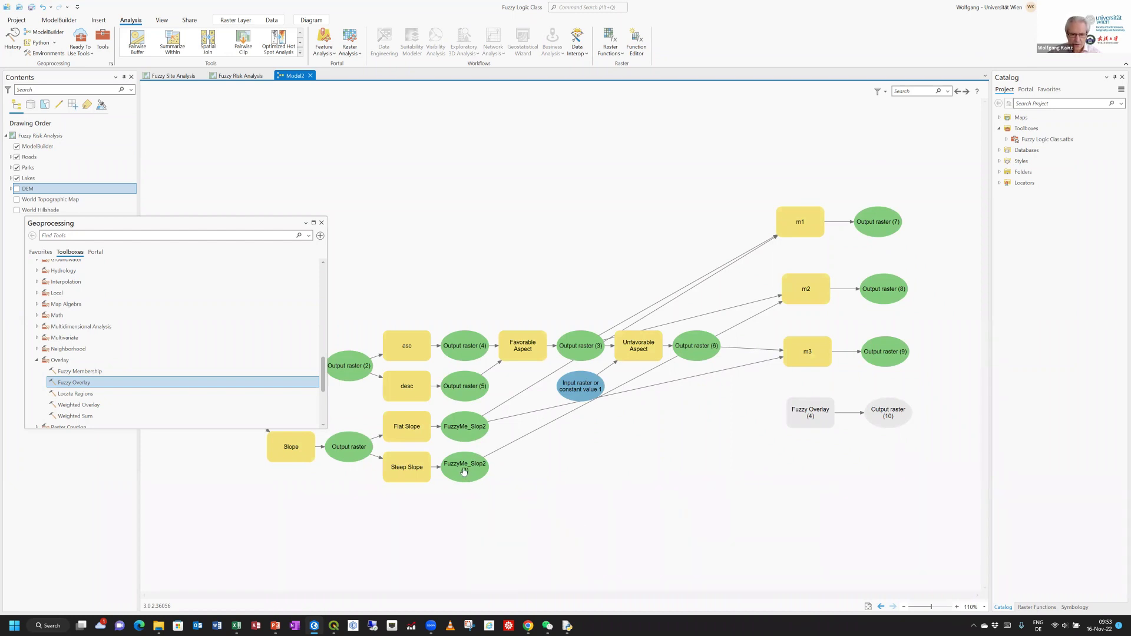
Step: Connect the Steep Slope output and the Unfavorable Aspect output to Fuzzy Overlay (4) as input rasters
left_click_drag(464, 472, 790, 414)
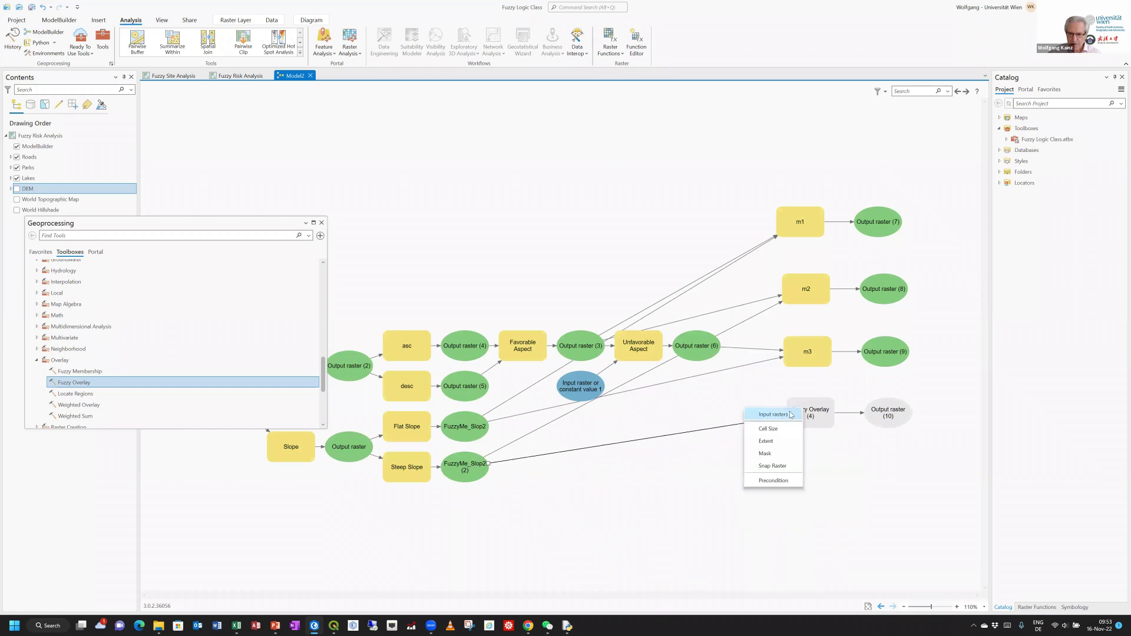
left_click(791, 415)
left_click_drag(708, 344, 791, 417)
left_click(785, 423)
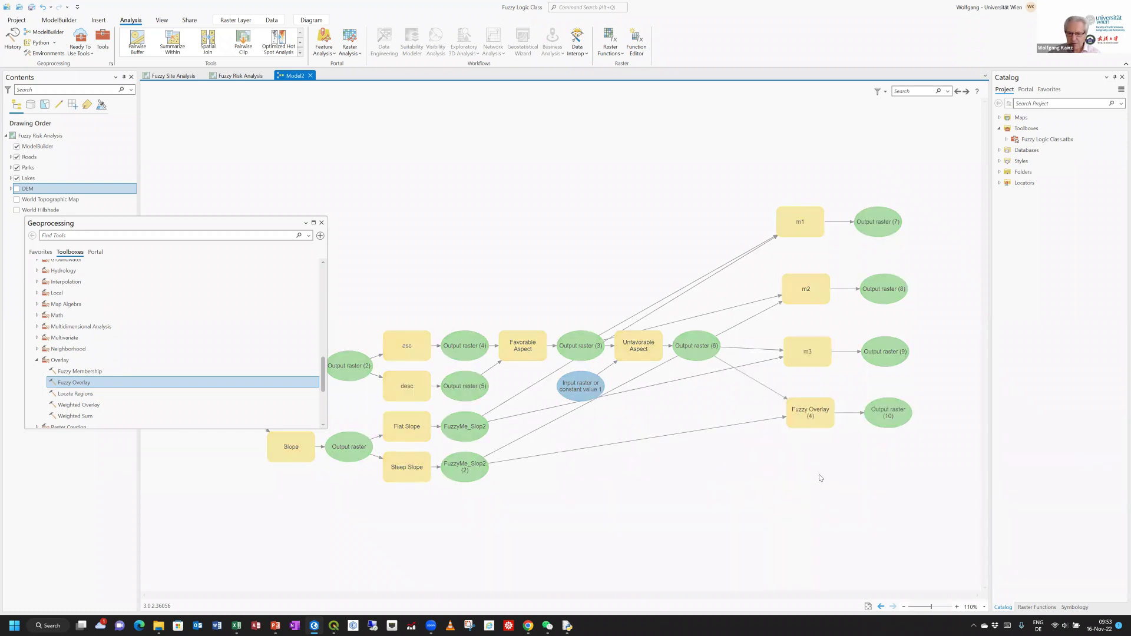
Step: Rename the Fuzzy Overlay (4) tool as m4
right_click(816, 415)
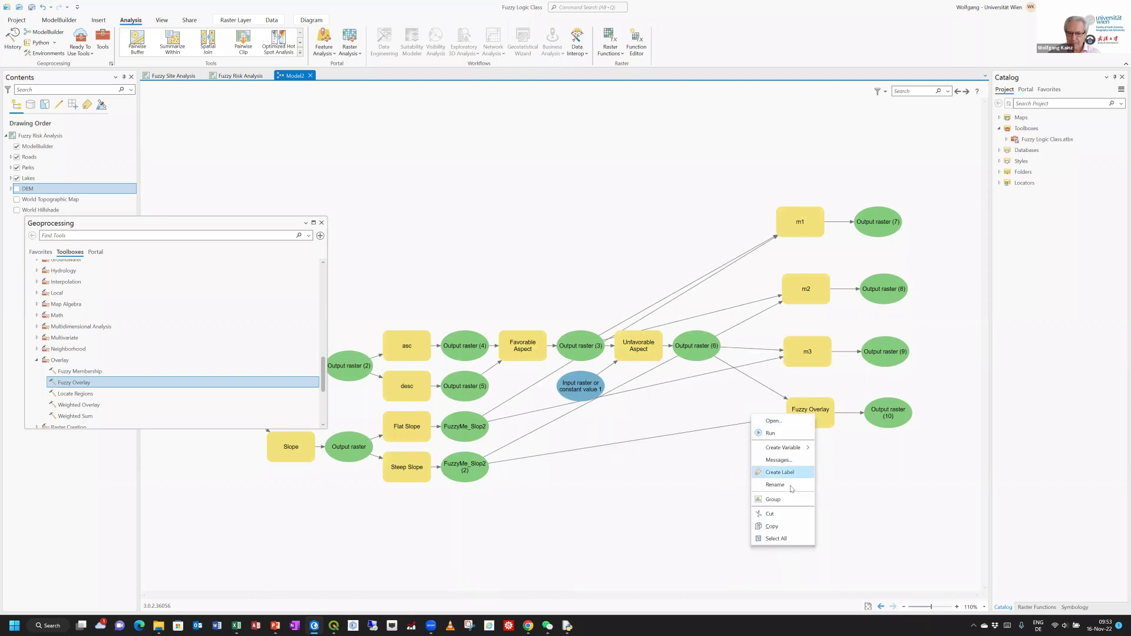
left_click(776, 485)
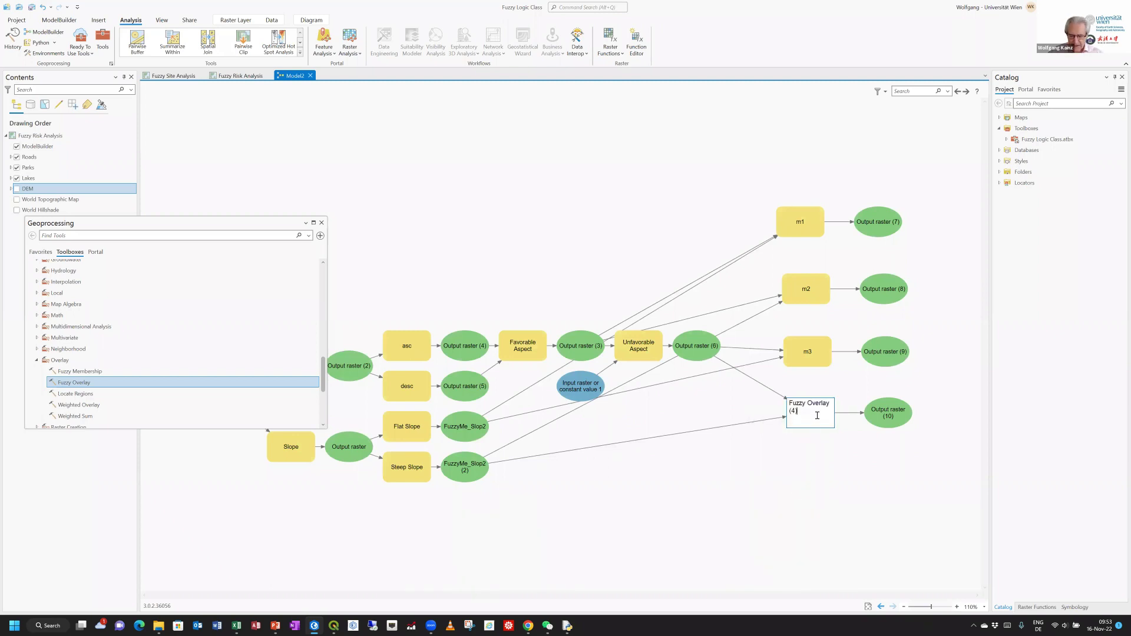
type("F")
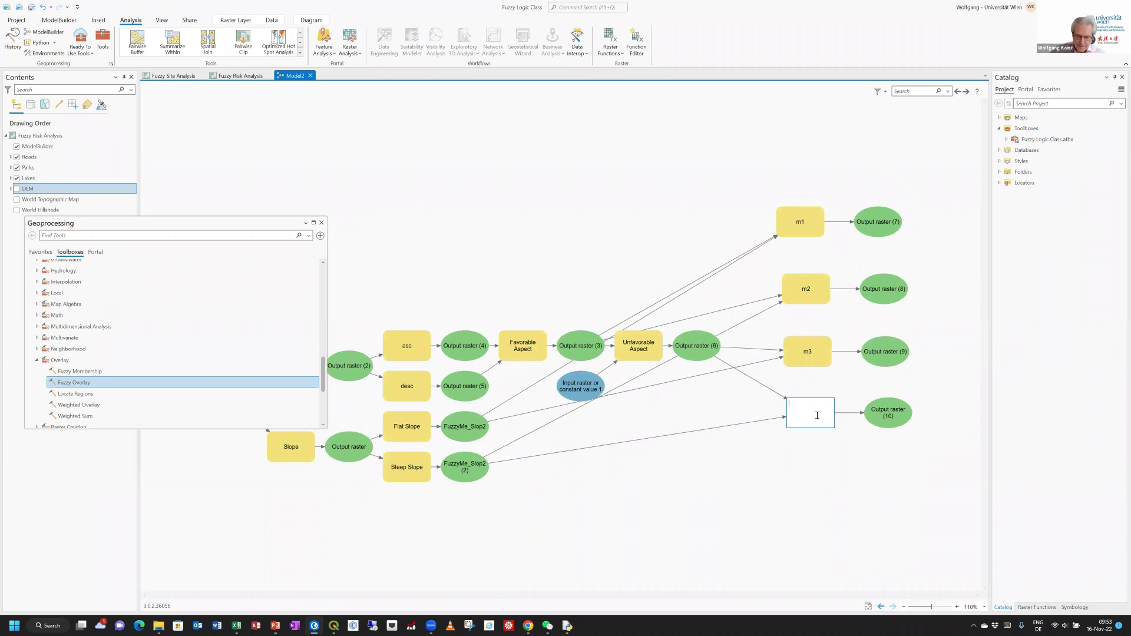
type("4")
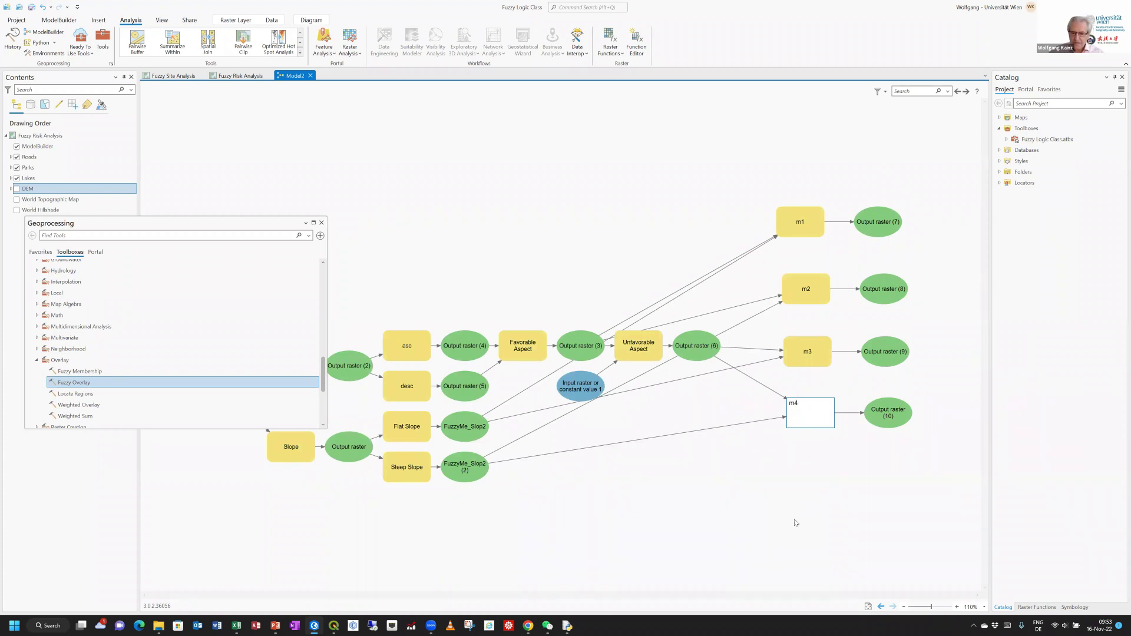
key("Return")
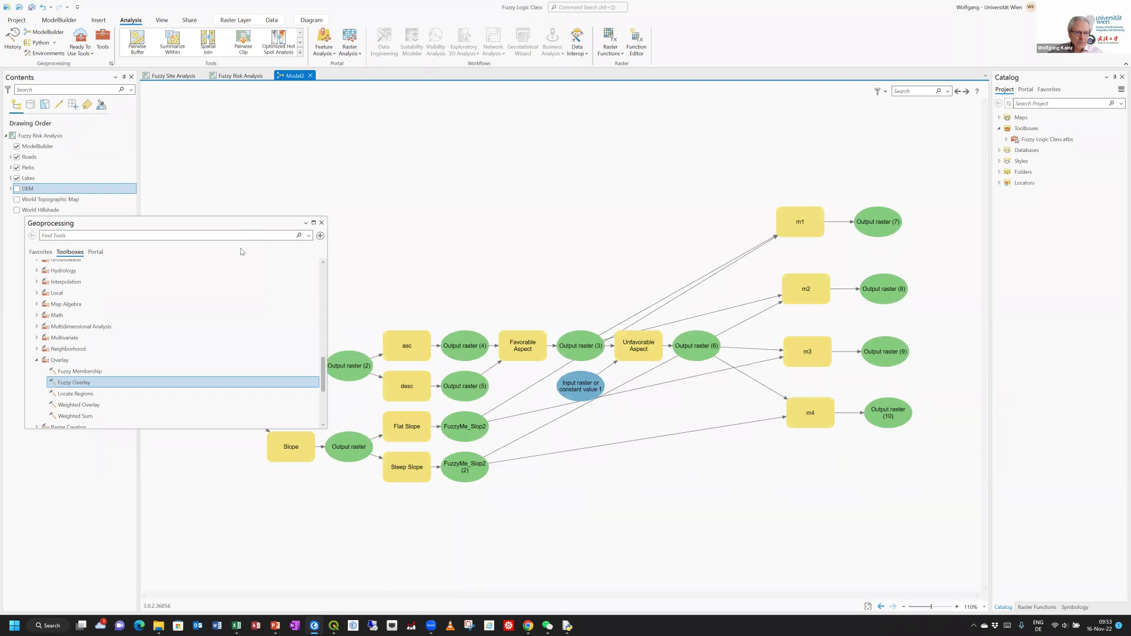
Step: Fit the whole model to the view, apply the auto layout, and move the Geoprocessing pane clear of the DEM element
left_click_drag(236, 222, 214, 349)
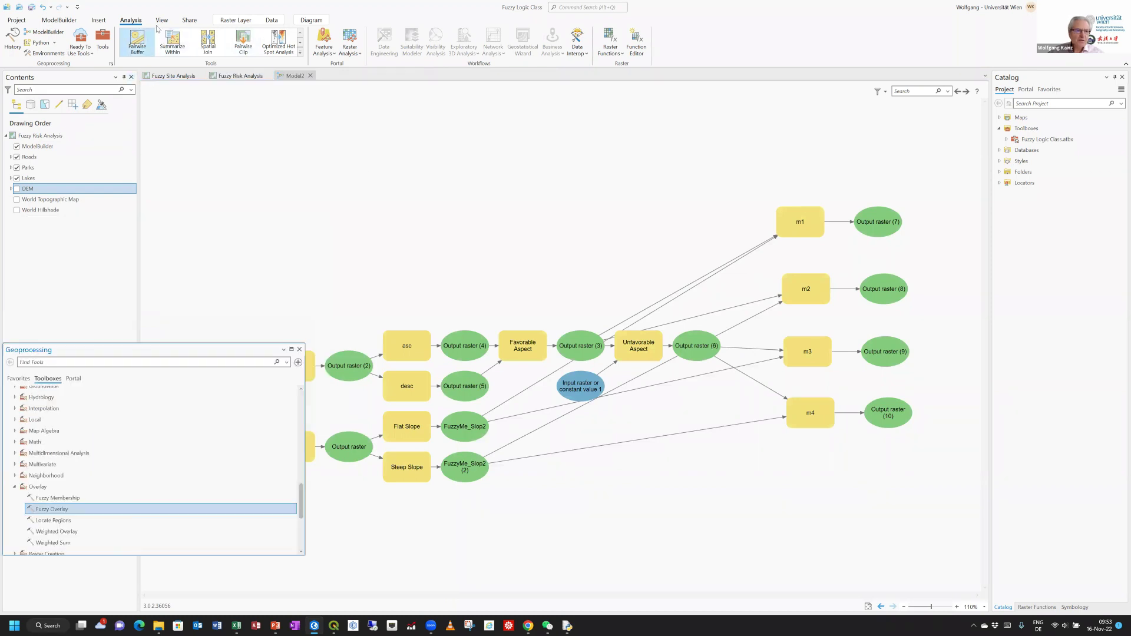
left_click(59, 22)
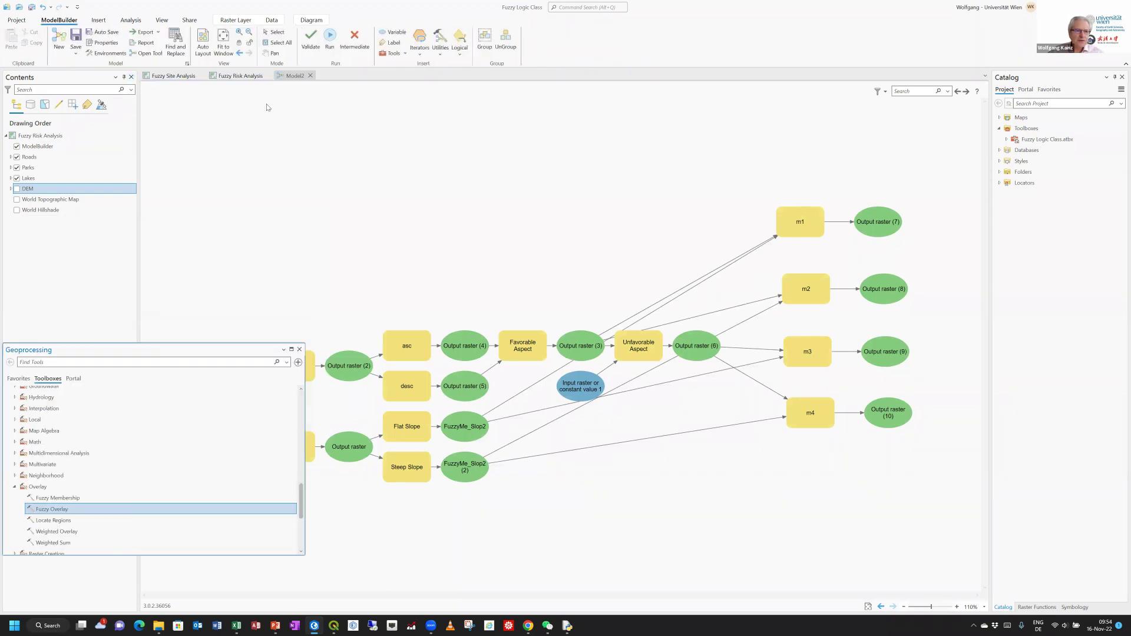
left_click(224, 45)
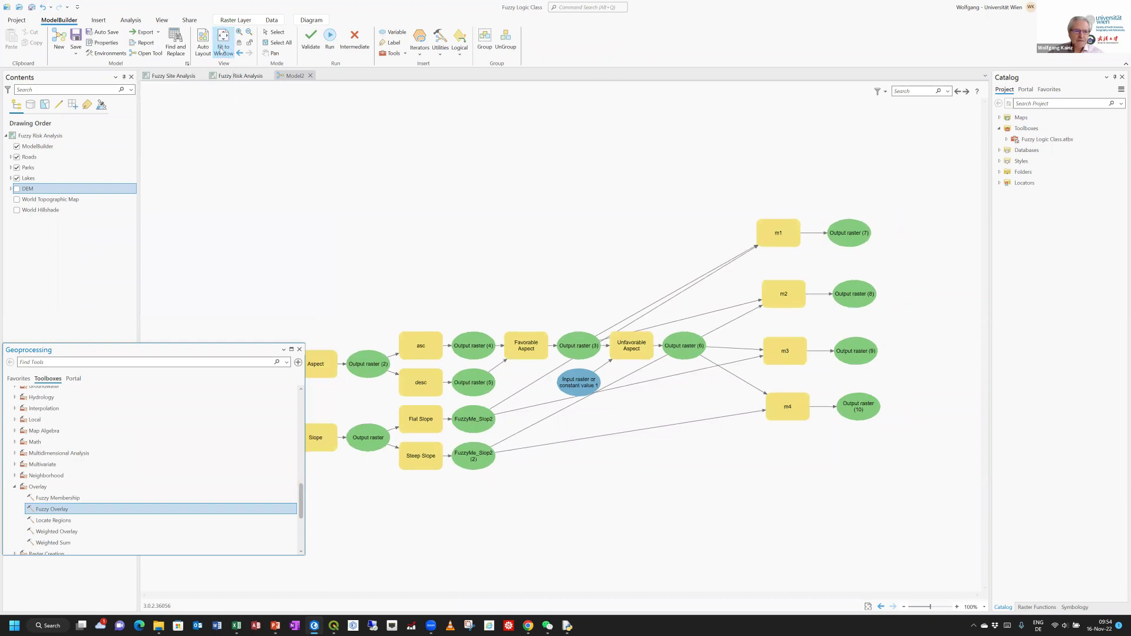
left_click(203, 40)
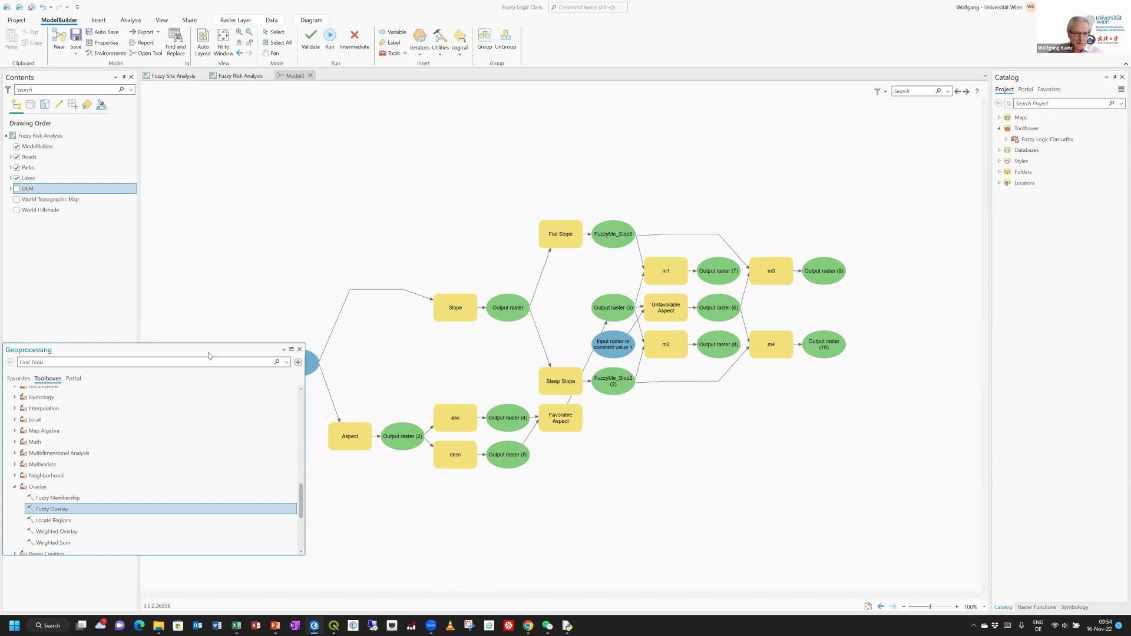
left_click_drag(209, 353, 232, 122)
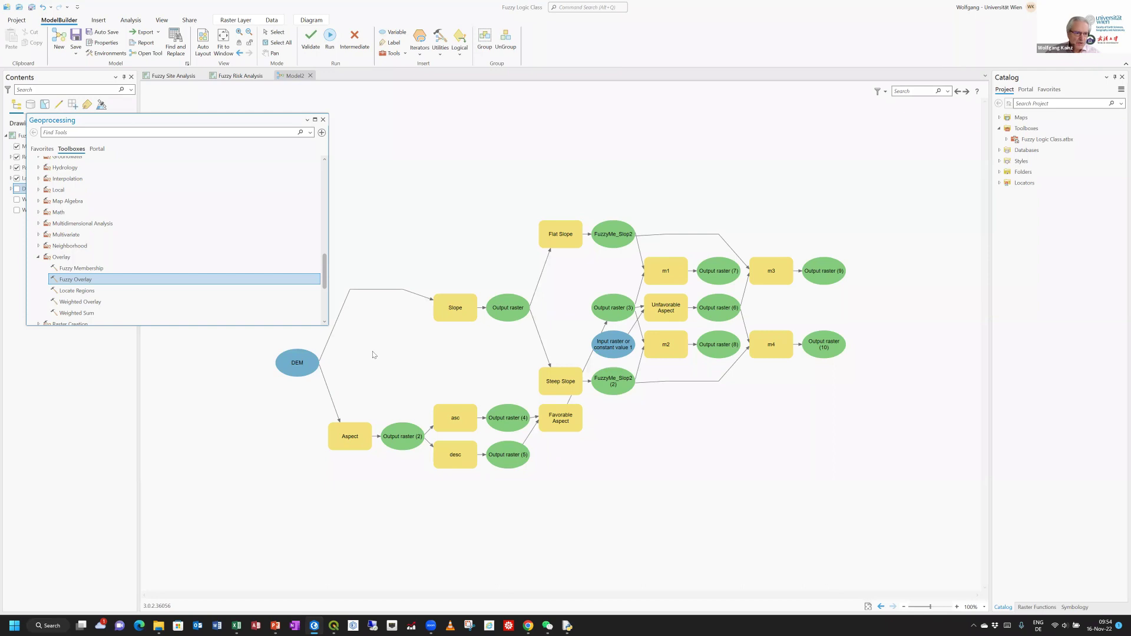
Step: Find the Times tool in the Math toolset and add three instances of it, stacked beside and below the m4 output
scroll(178, 266, "down", 4)
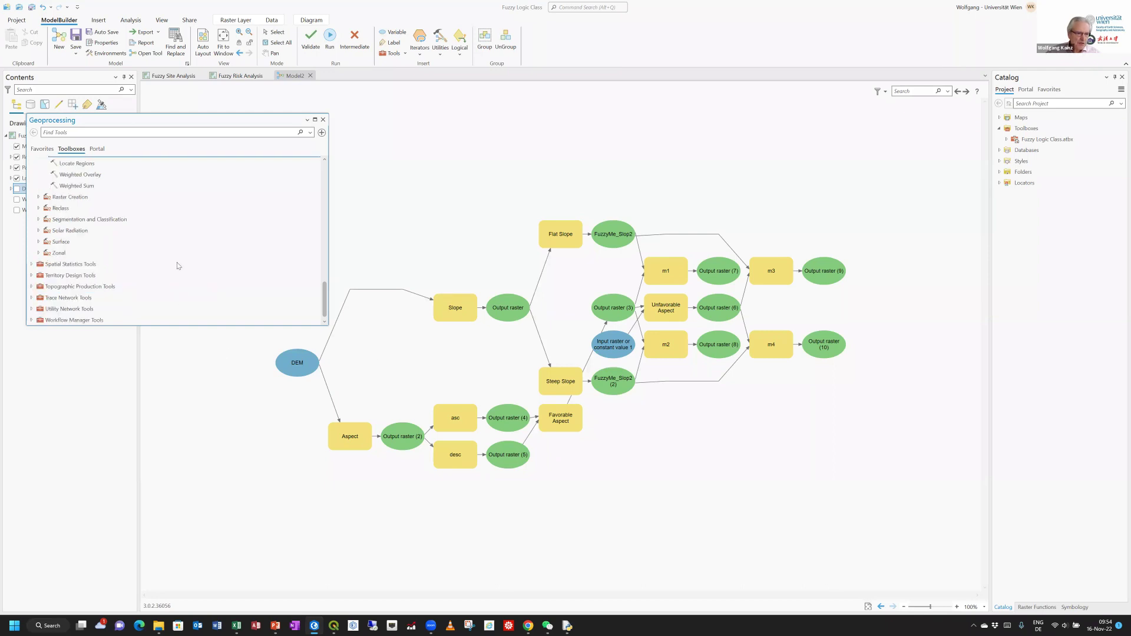
scroll(178, 266, "up", 5)
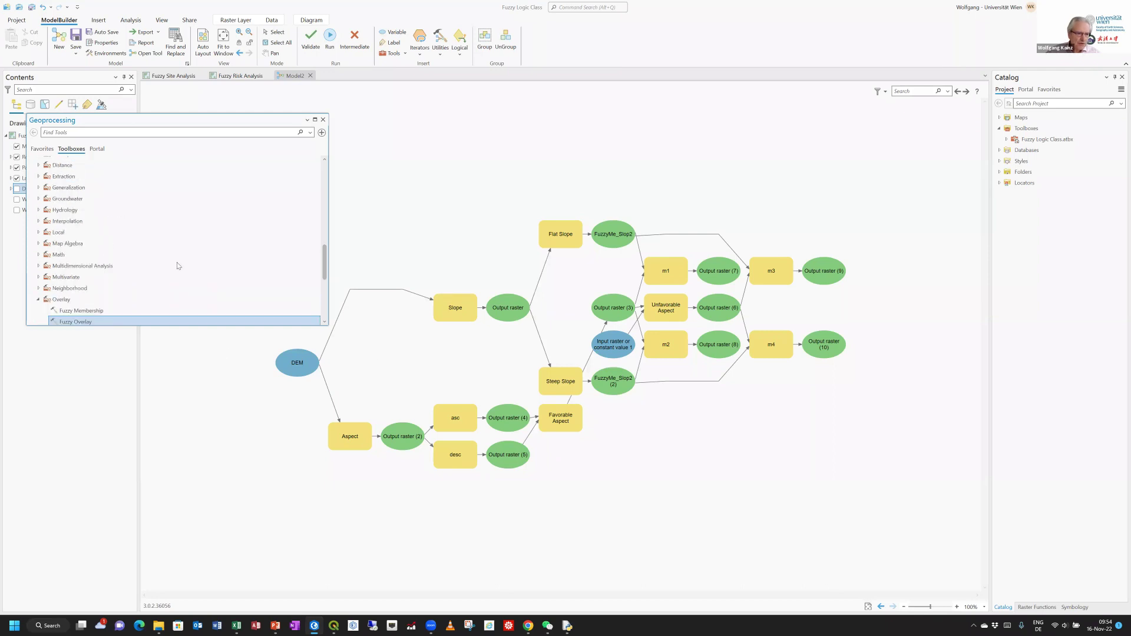
left_click(39, 300)
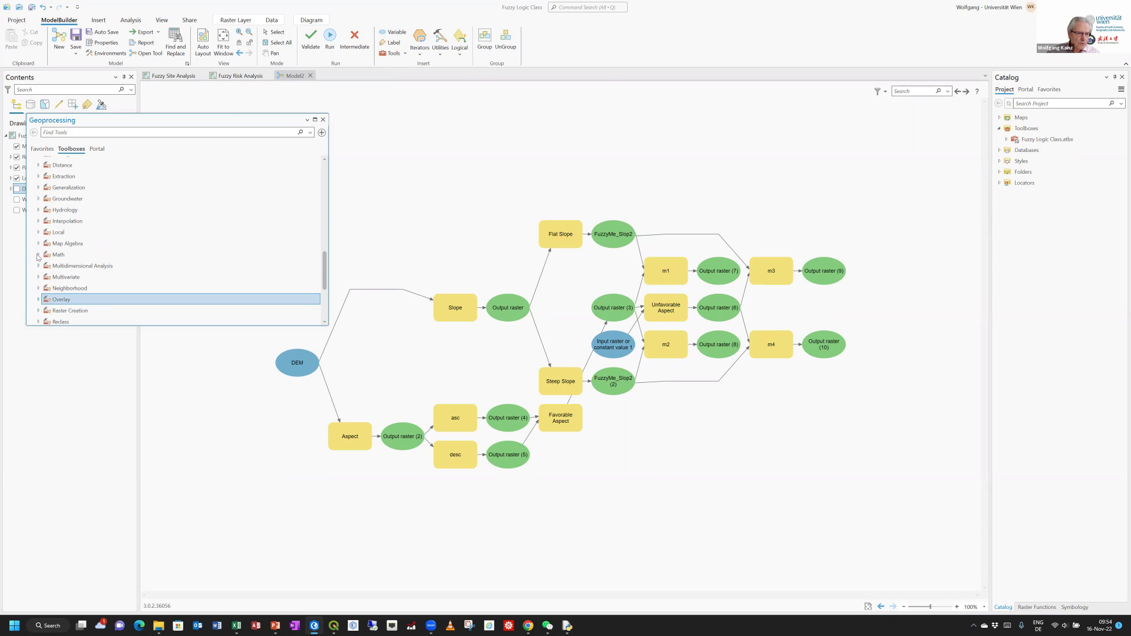
left_click(38, 255)
scroll(121, 270, "down", 9)
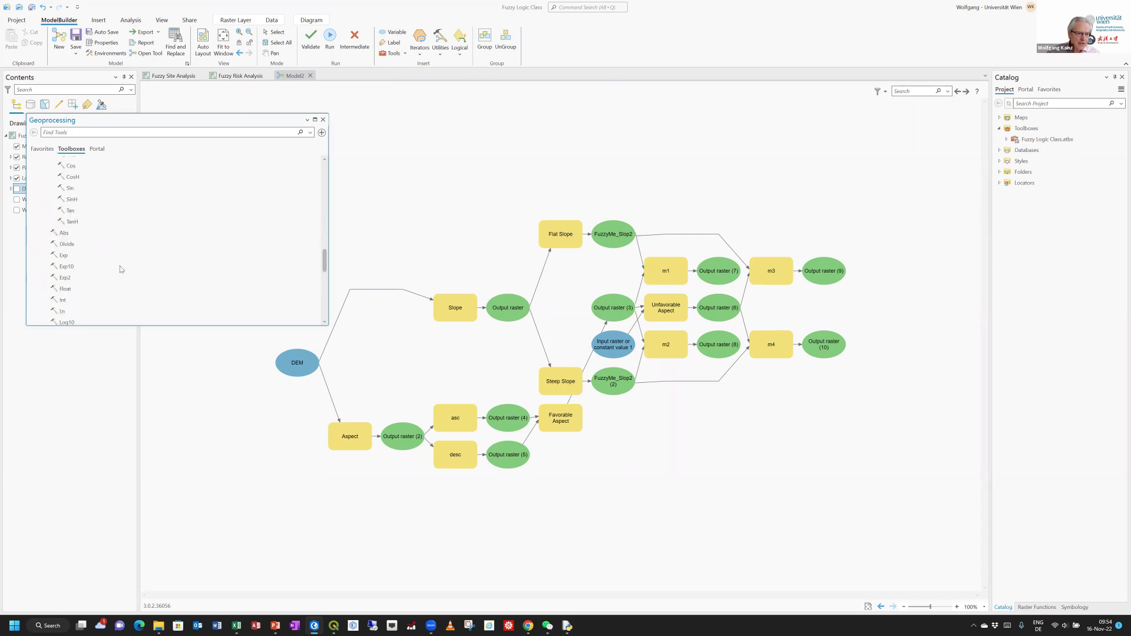
scroll(120, 269, "down", 2)
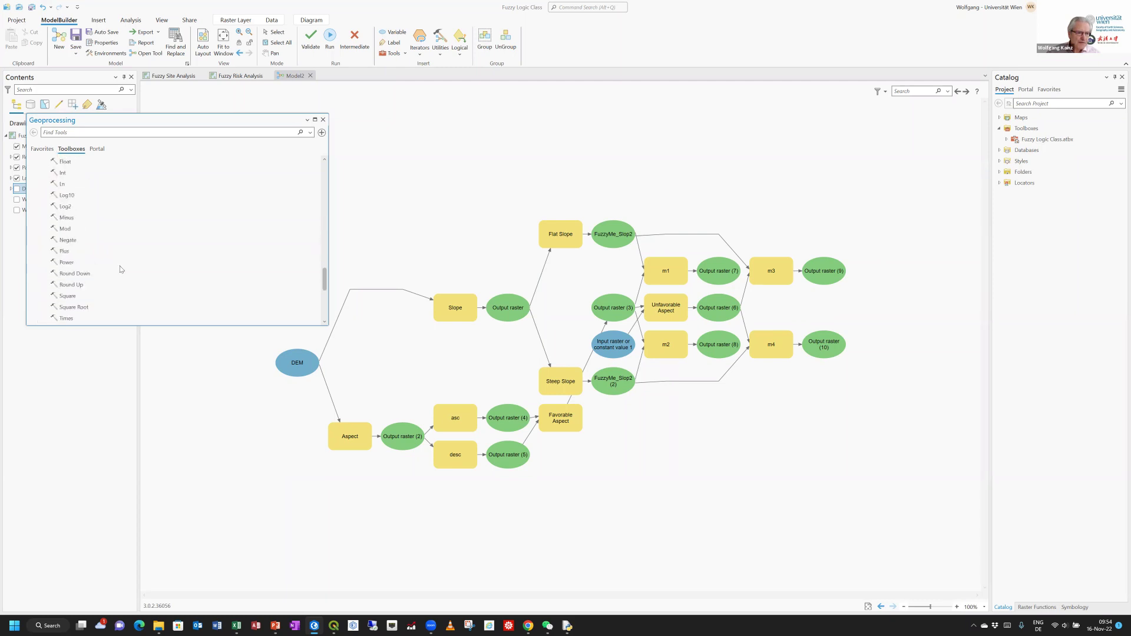
scroll(121, 281, "down", 3)
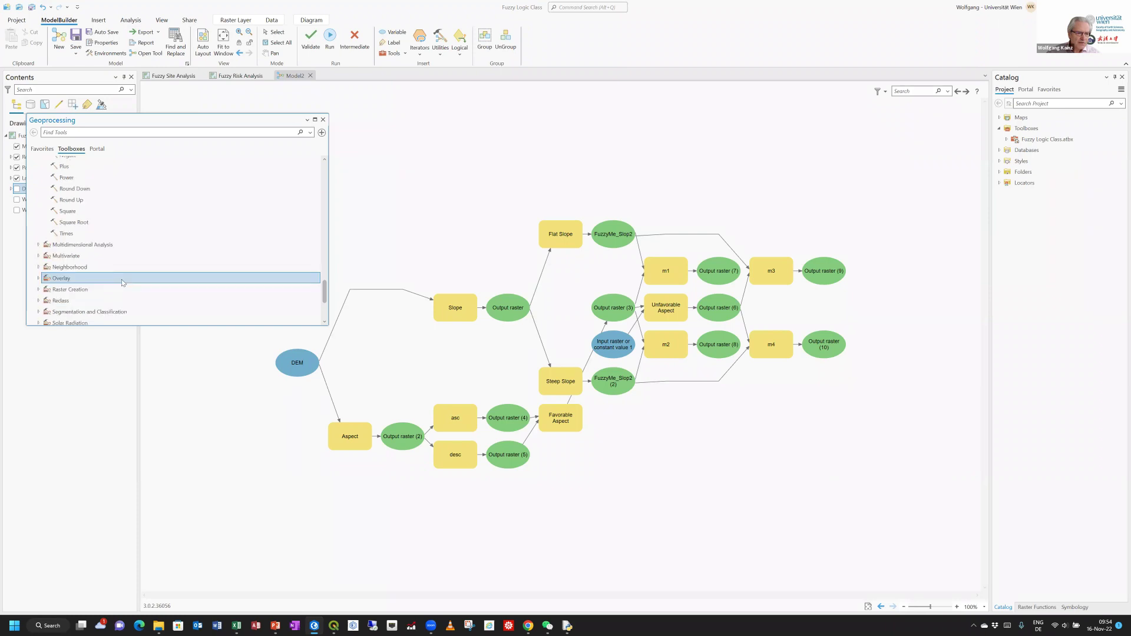
left_click_drag(71, 236, 863, 440)
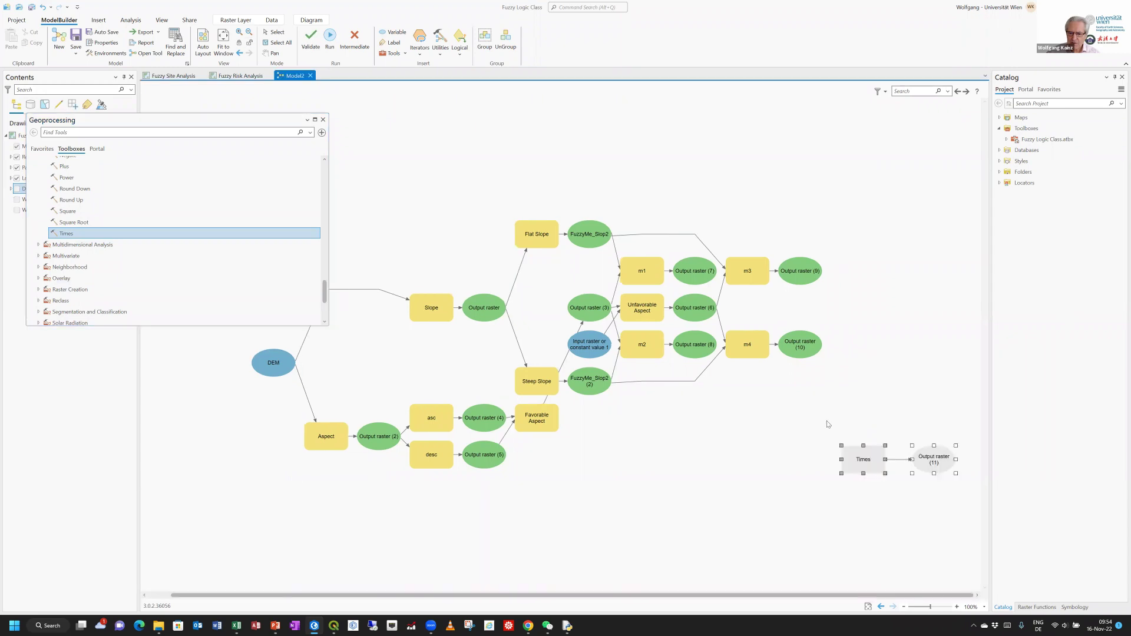
left_click_drag(170, 254, 848, 394)
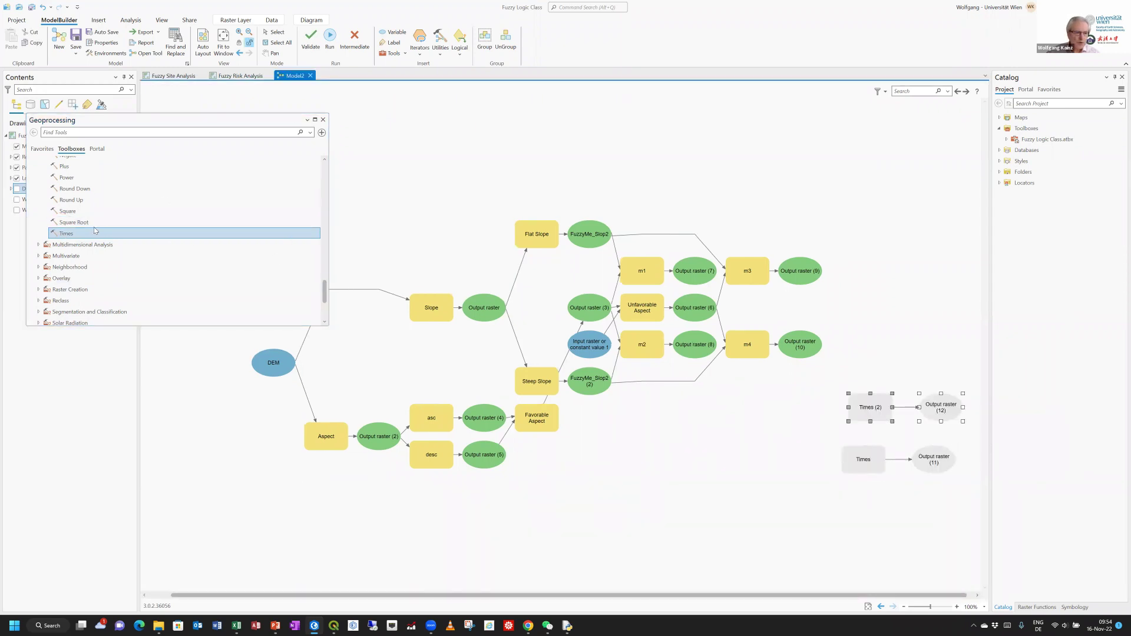
left_click(76, 236)
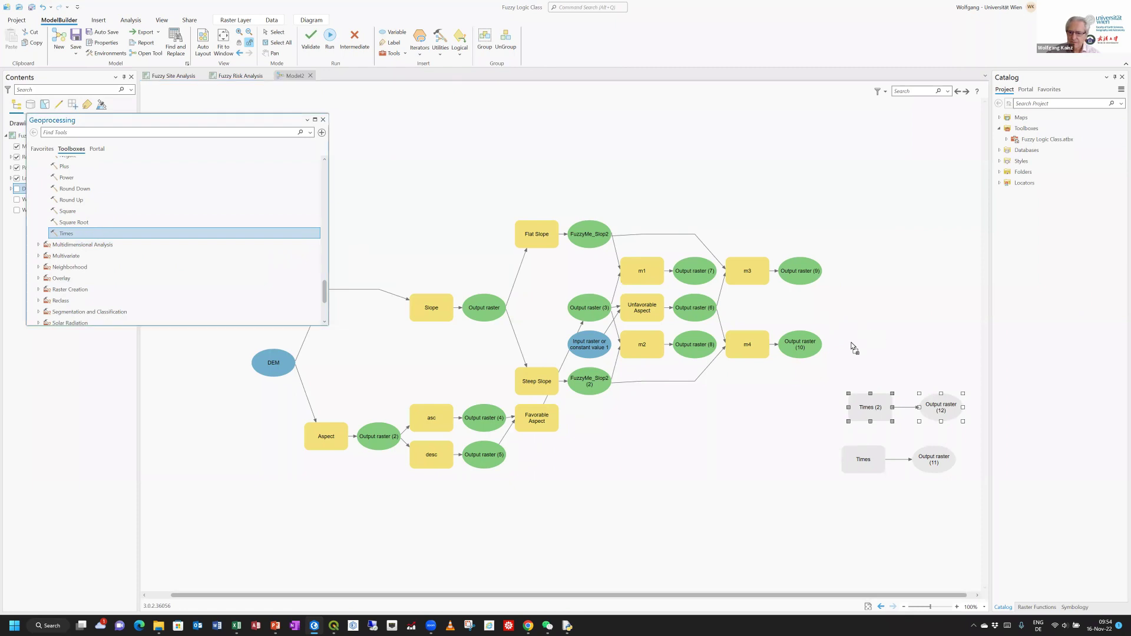
left_click_drag(836, 340, 848, 343)
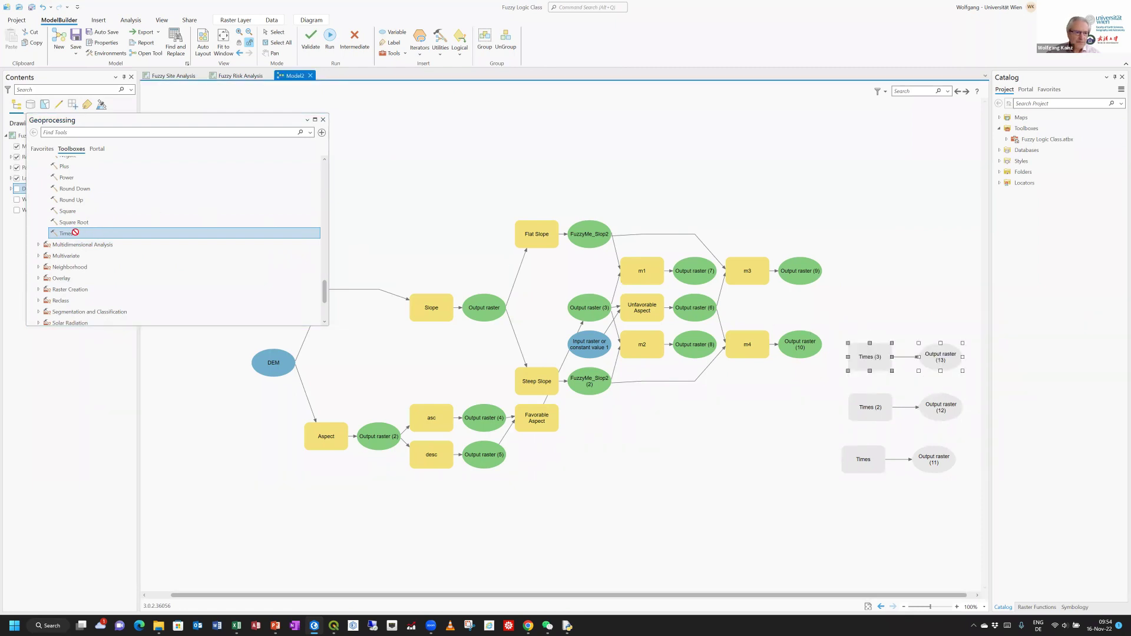
Step: Add a fourth Times tool to the model, above Times (3)
left_click_drag(69, 234, 852, 284)
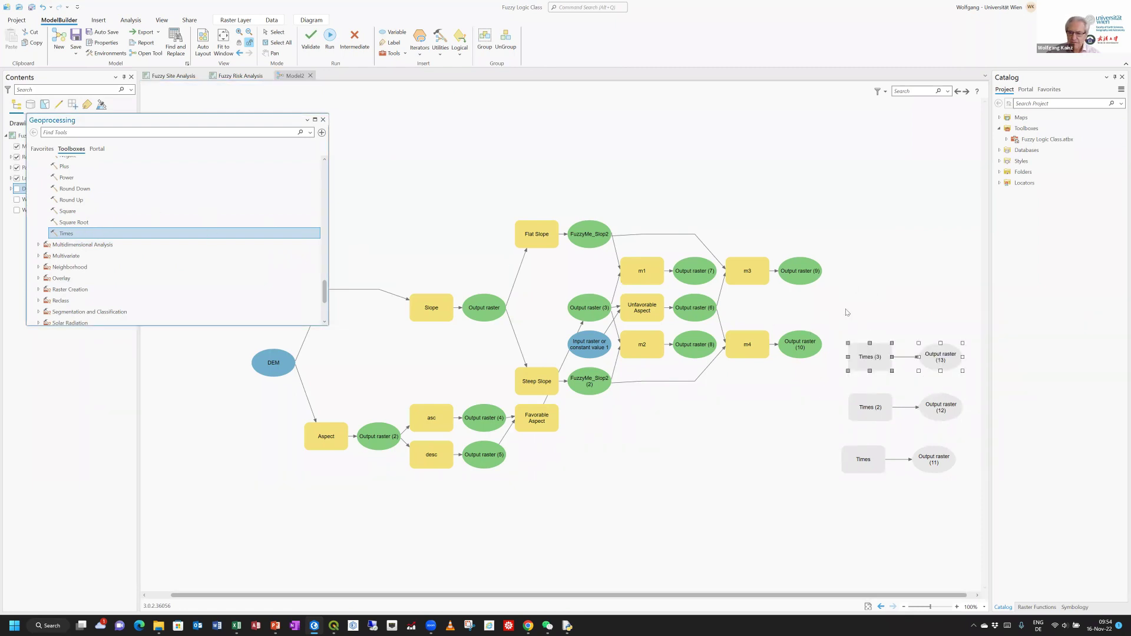
left_click(726, 510)
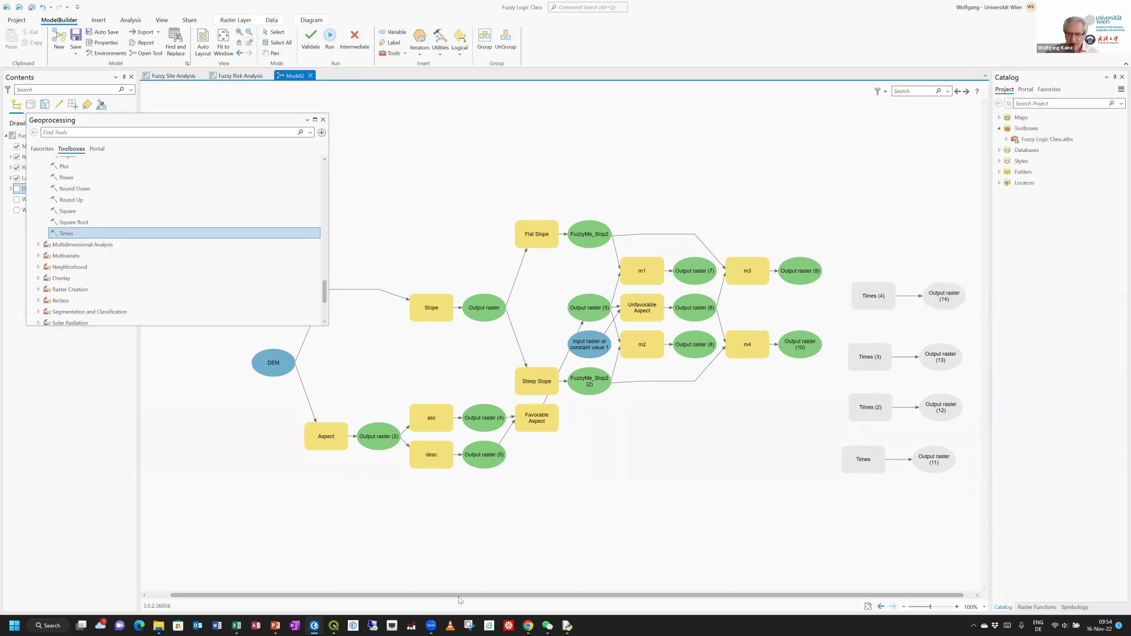
Step: Check Rule 1 on the PowerPoint slide, and connect Output raster (7) to Times (4) as input raster or constant value 2
left_click(275, 625)
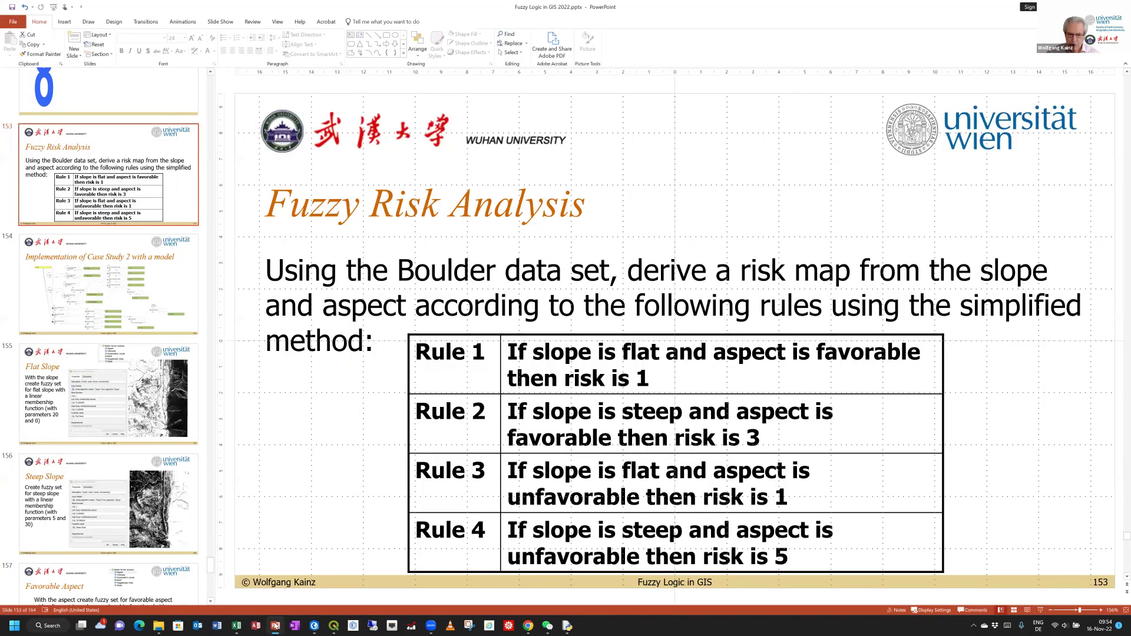
left_click(279, 626)
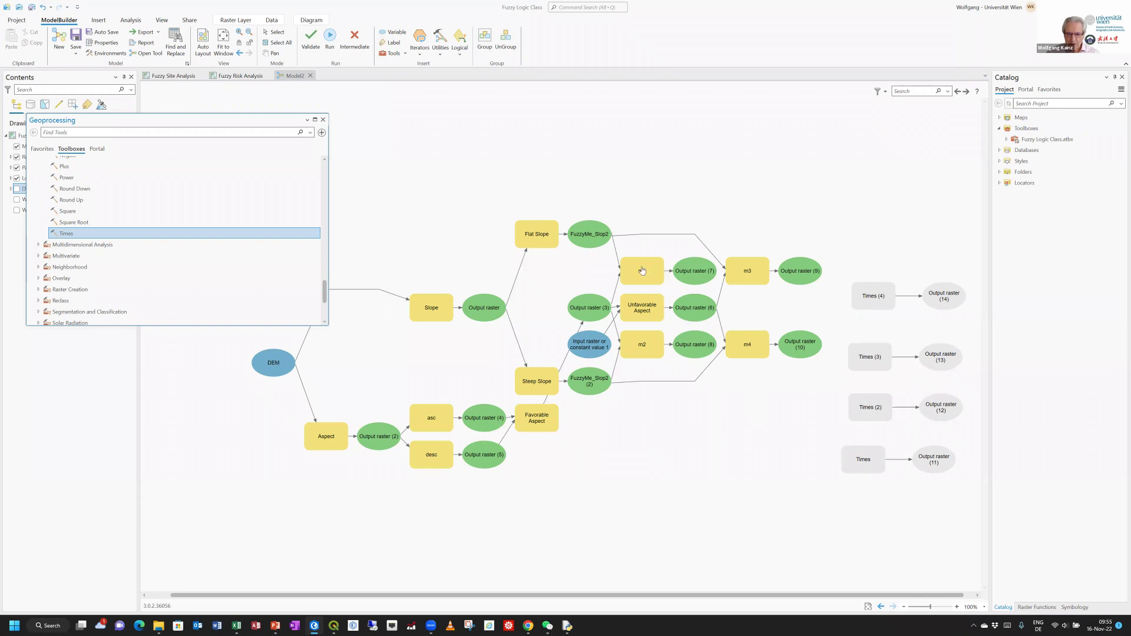
left_click_drag(704, 273, 881, 305)
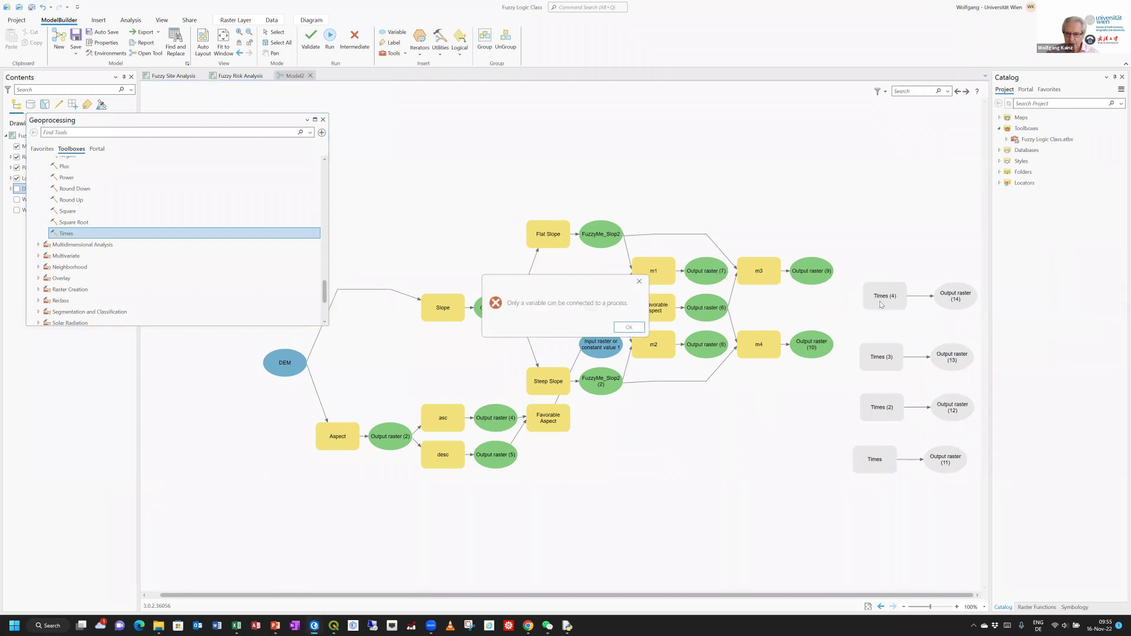
left_click(629, 327)
left_click_drag(705, 270, 884, 305)
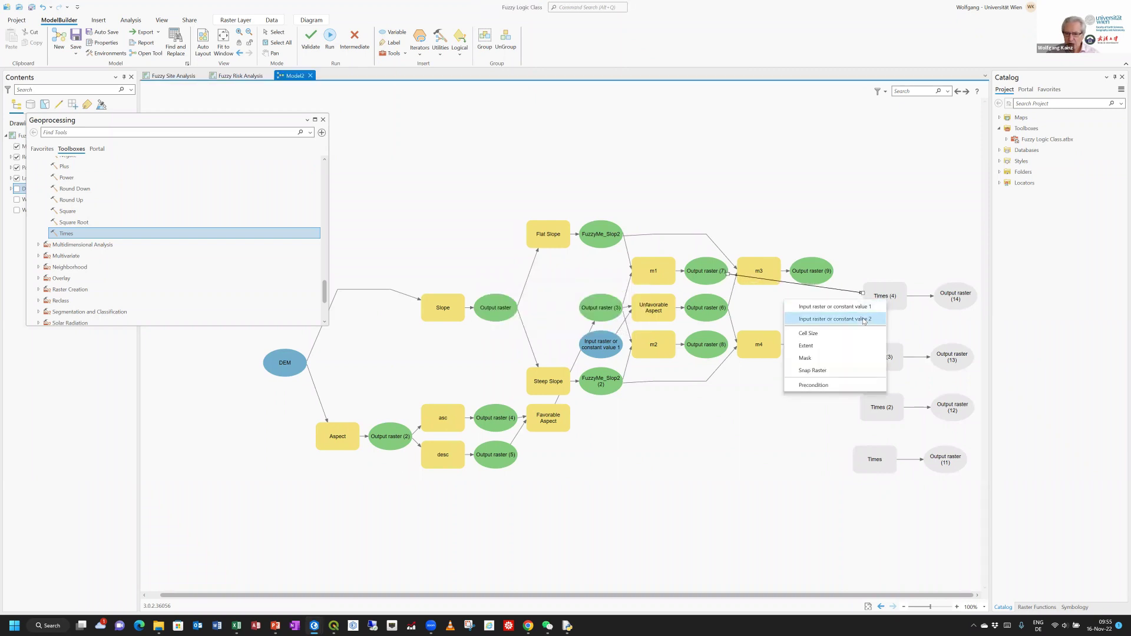
left_click(864, 319)
Step: Set input raster or constant value 1 of Times (4) to 1
double_click(884, 296)
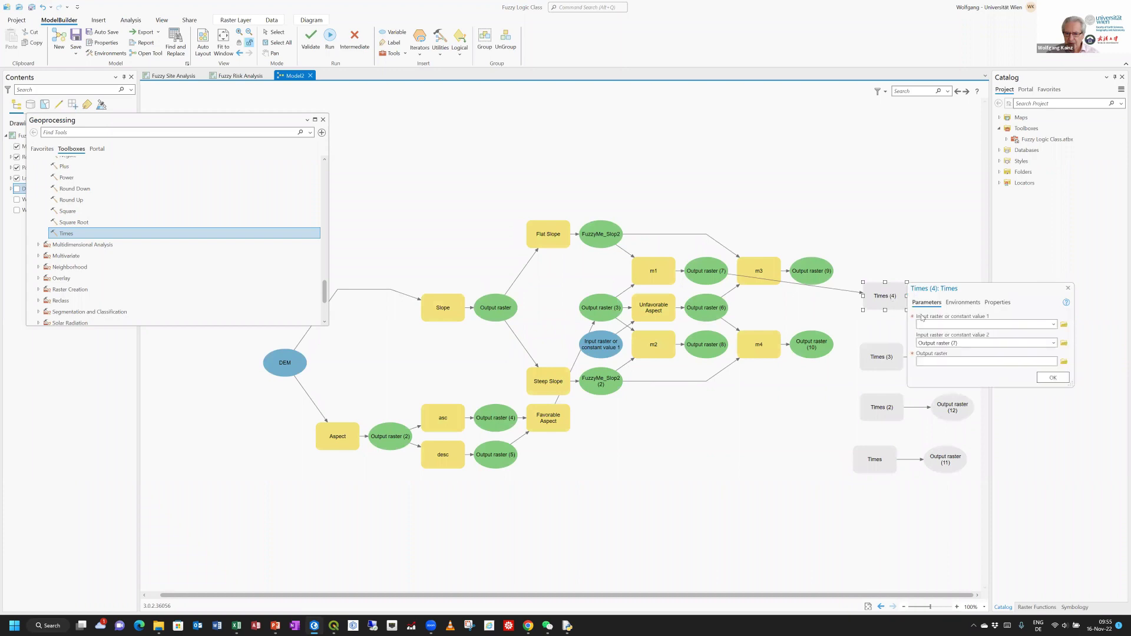
left_click(923, 324)
type("1")
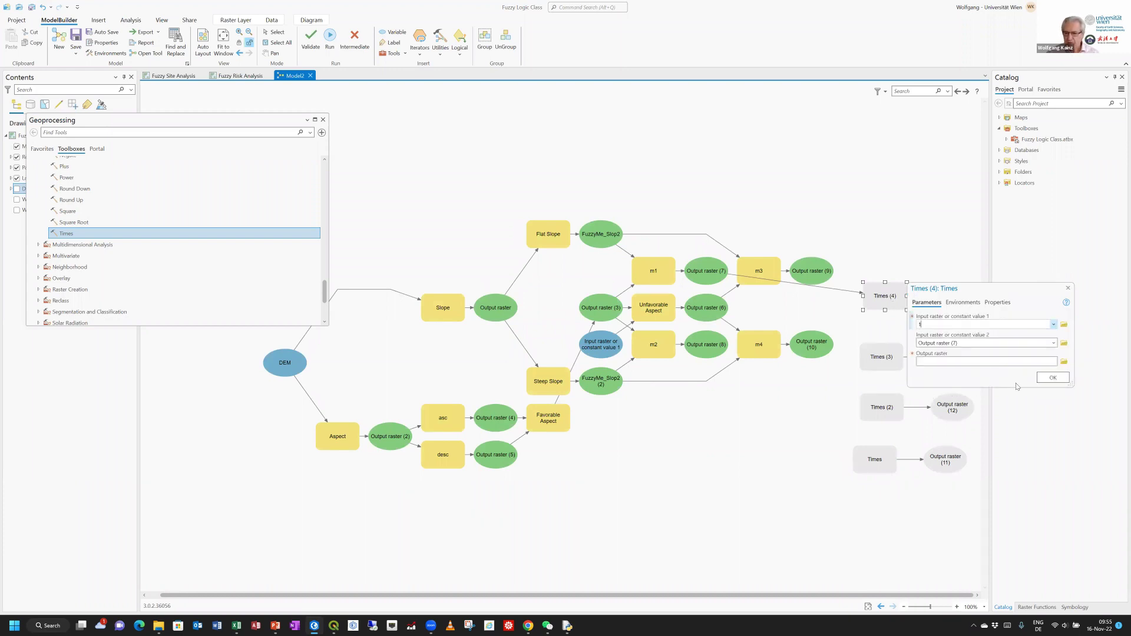
left_click(1052, 378)
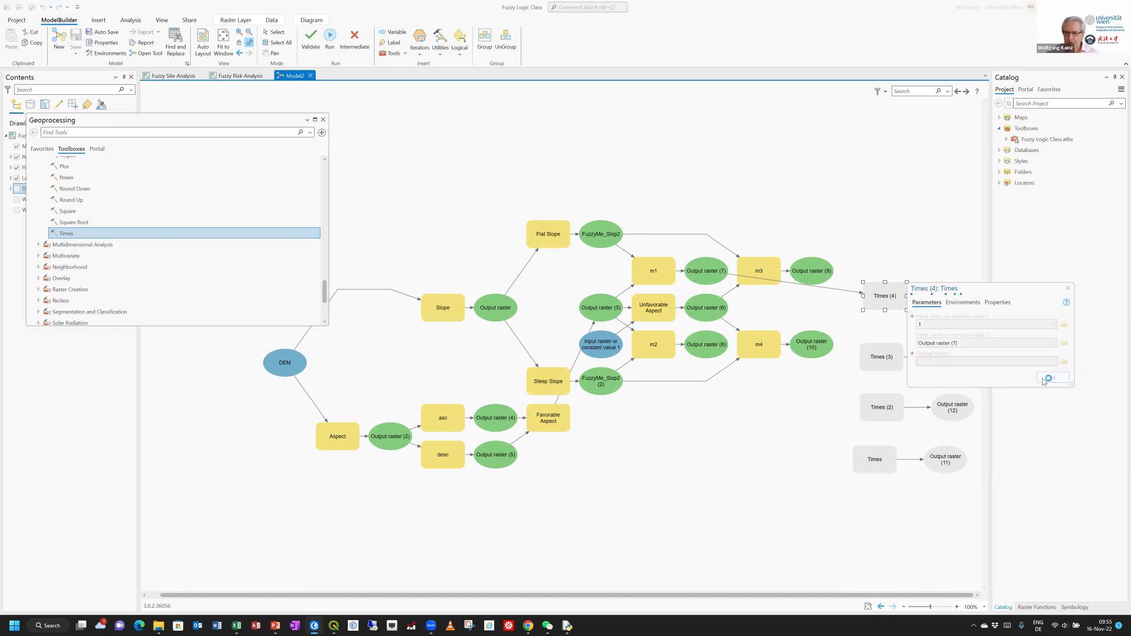
Step: Rename the Times (4) process as c1
right_click(881, 295)
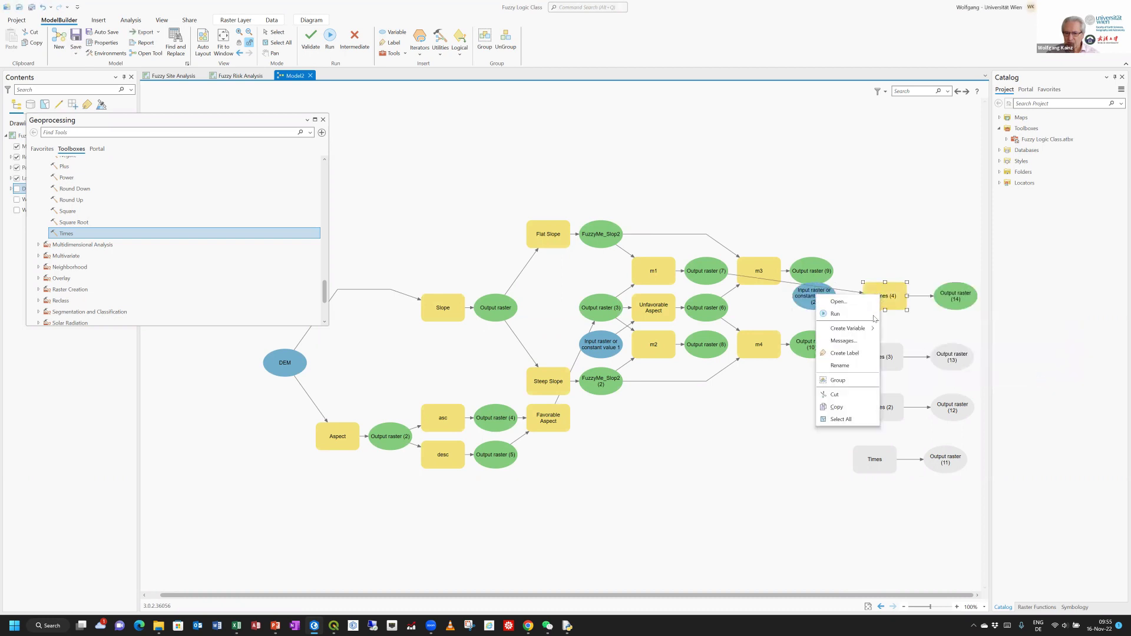
left_click(863, 369)
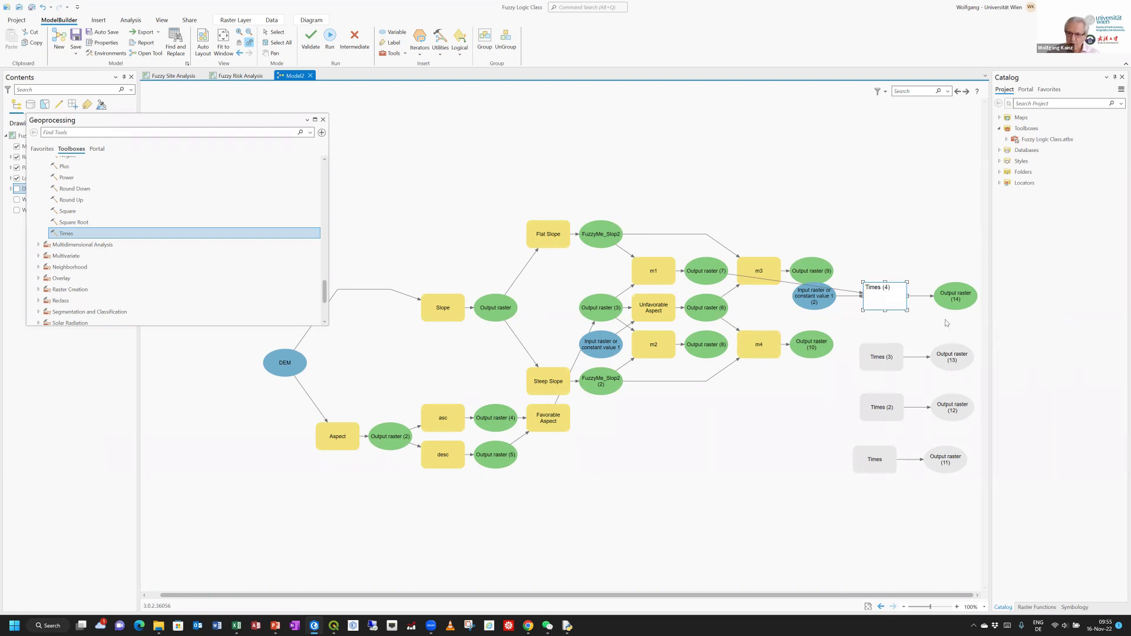
key("Delete")
key("Delete")
key("Delete")
key("Delete")
key("Delete")
key("Delete")
key("Delete")
key("Delete")
key("Delete")
type("c1")
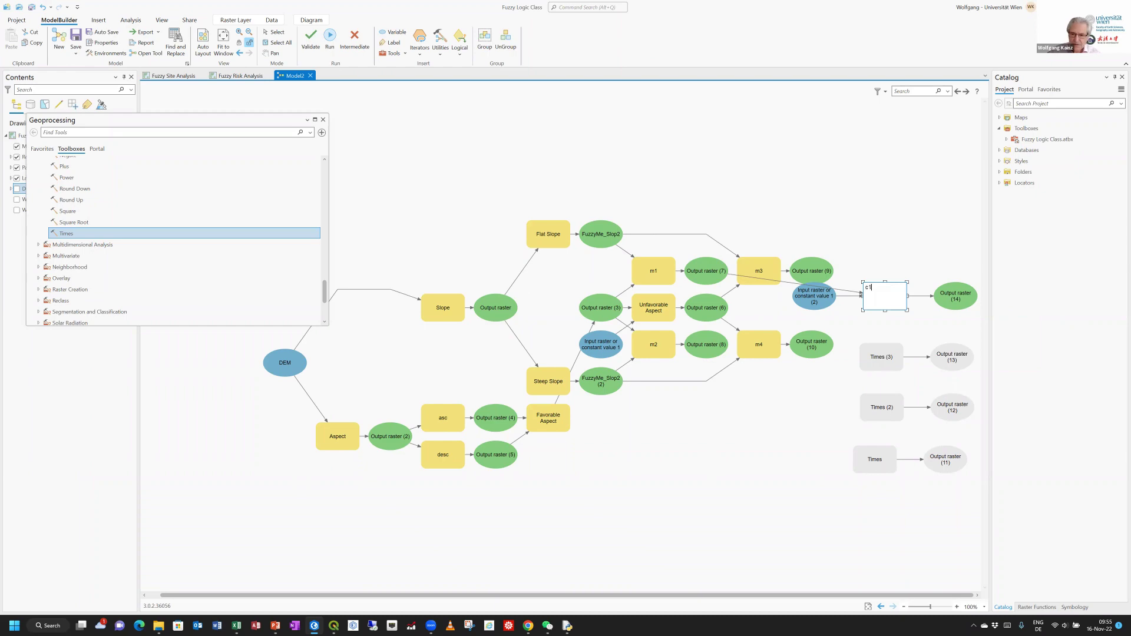
left_click(773, 441)
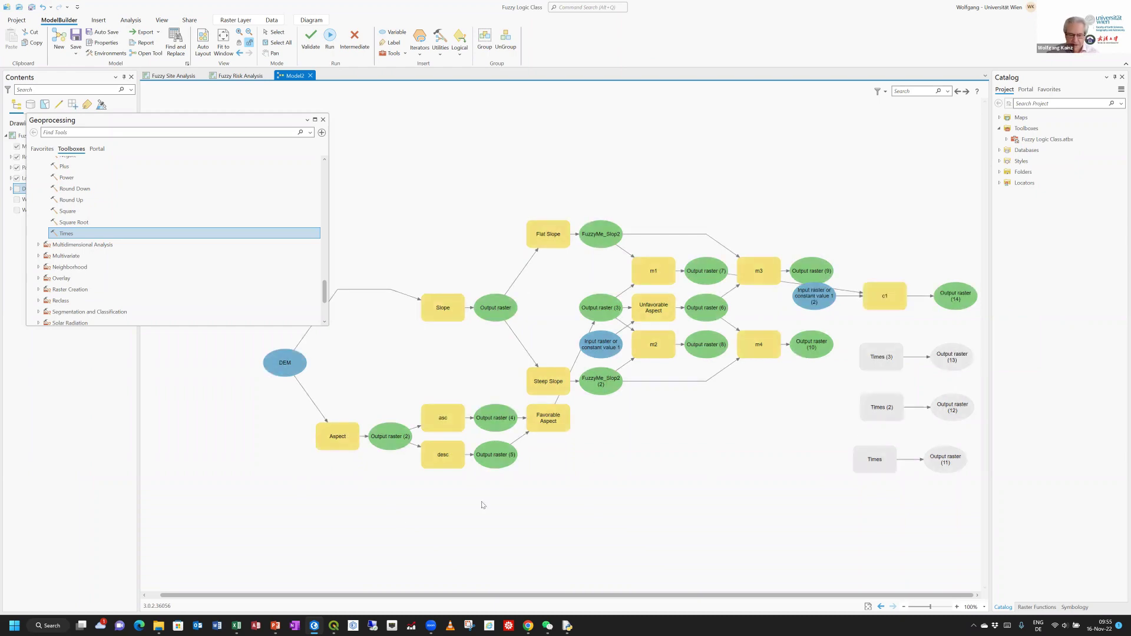
Step: Check Rule 2 on the PowerPoint slide, and connect Output raster (8) to Times (3) as input raster or constant value 1
left_click(276, 626)
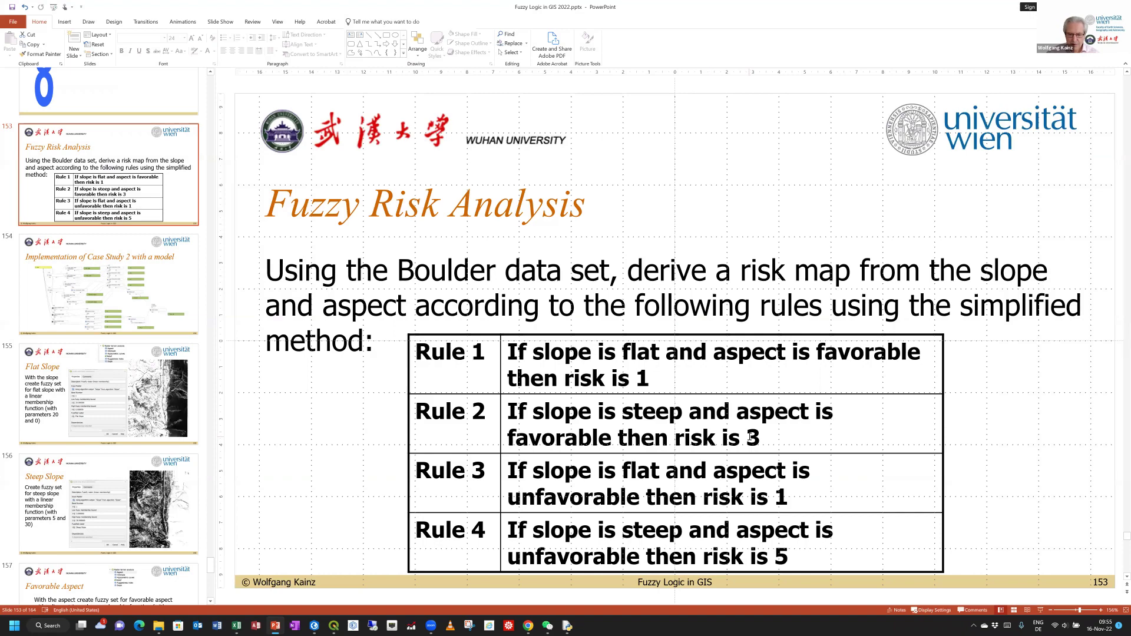
left_click(279, 624)
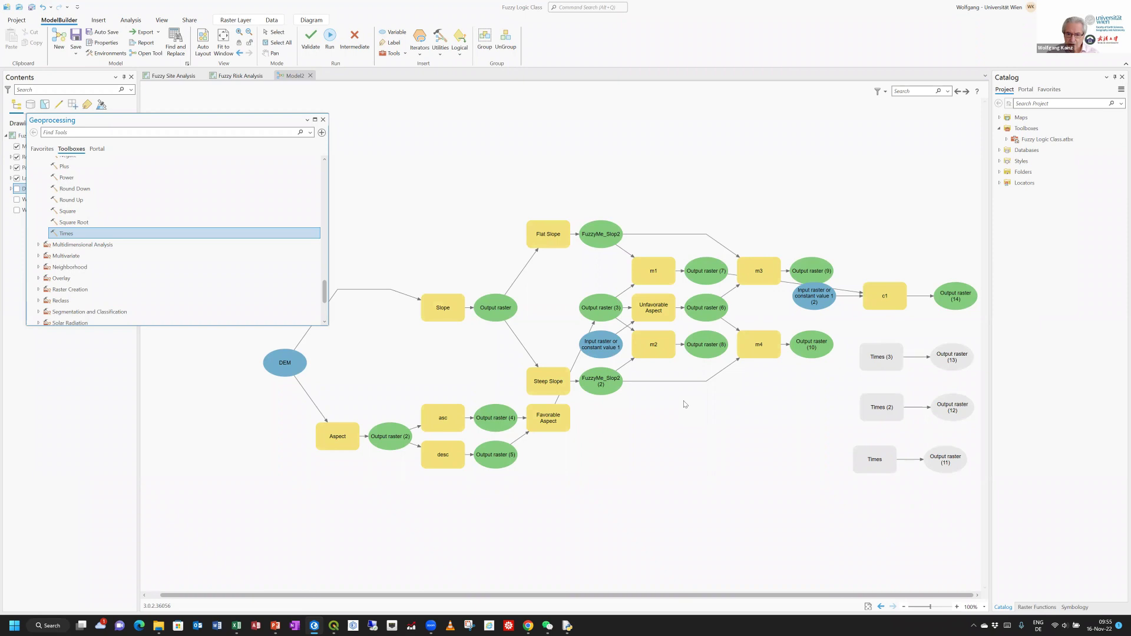
left_click_drag(706, 349, 891, 367)
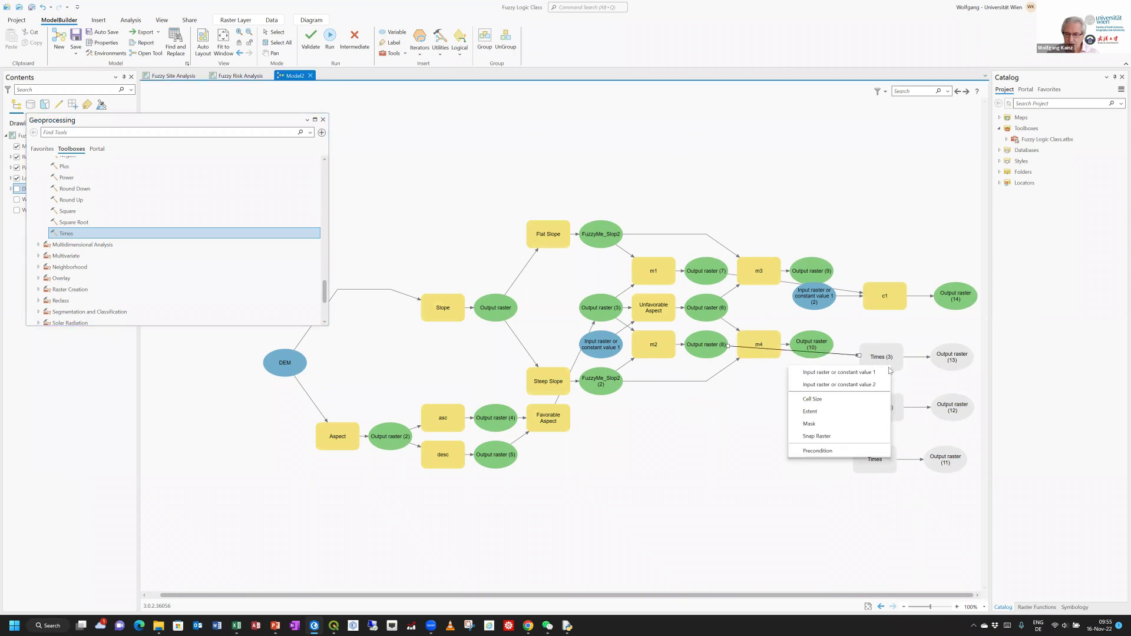
left_click(877, 373)
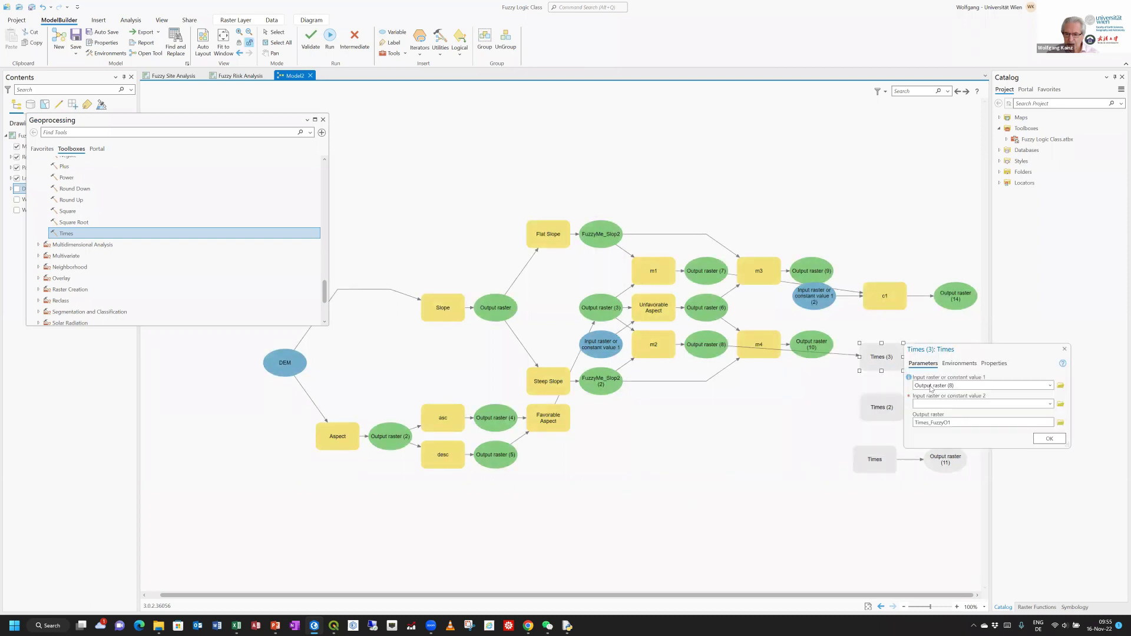
Step: Set input raster or constant value 2 of Times (3) to 3
left_click(940, 403)
type("3")
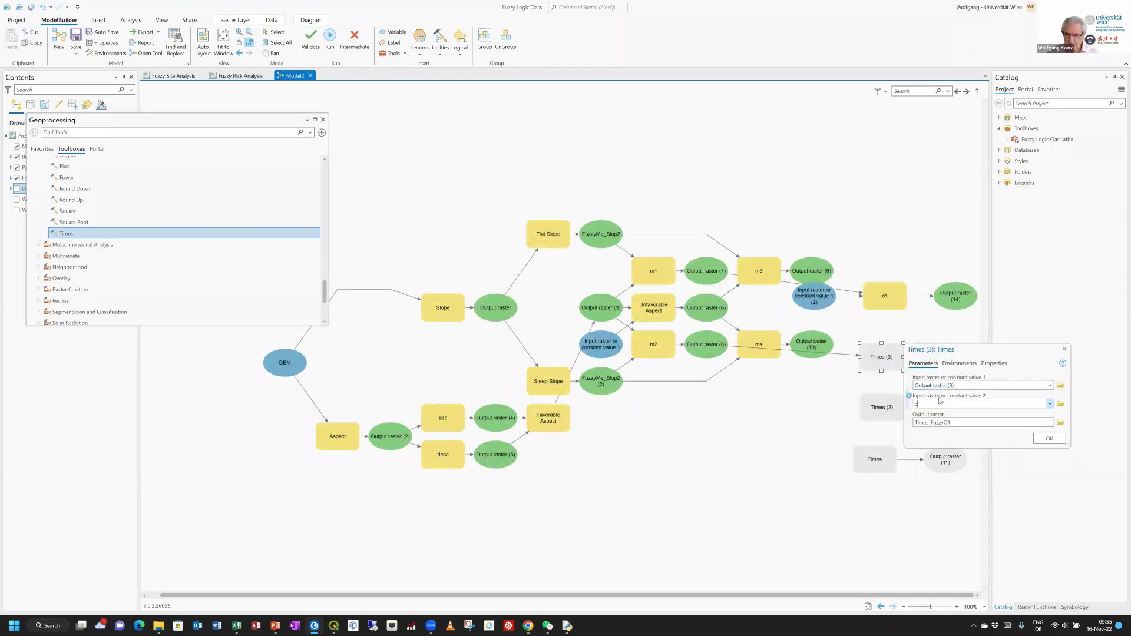
left_click(1049, 440)
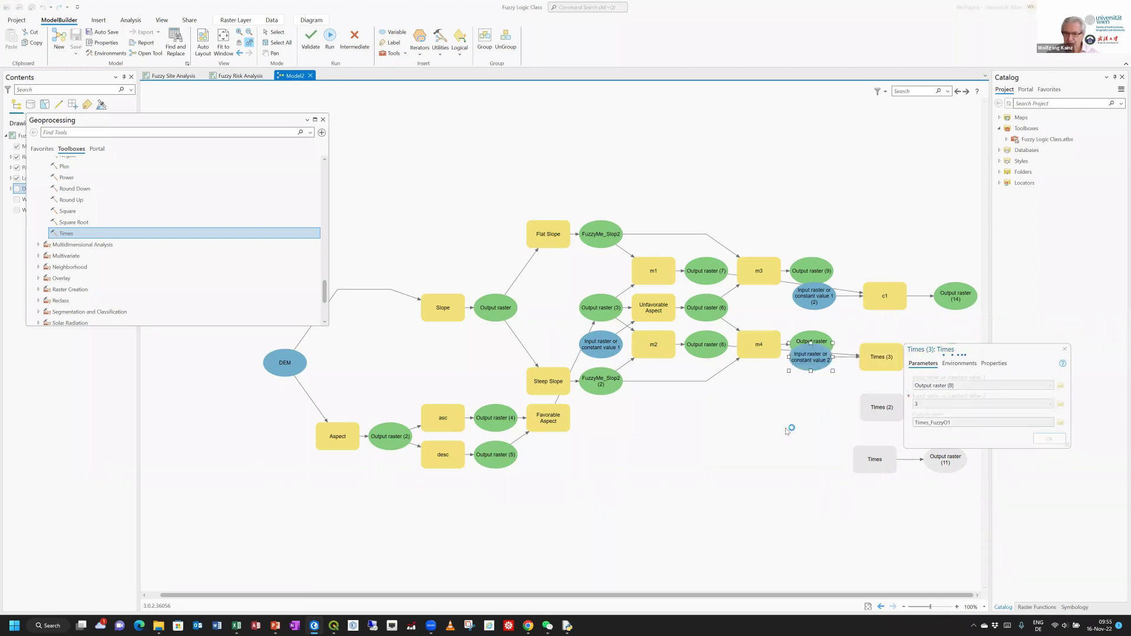
Step: Rename the Times (3) process as c2
right_click(878, 362)
left_click(842, 425)
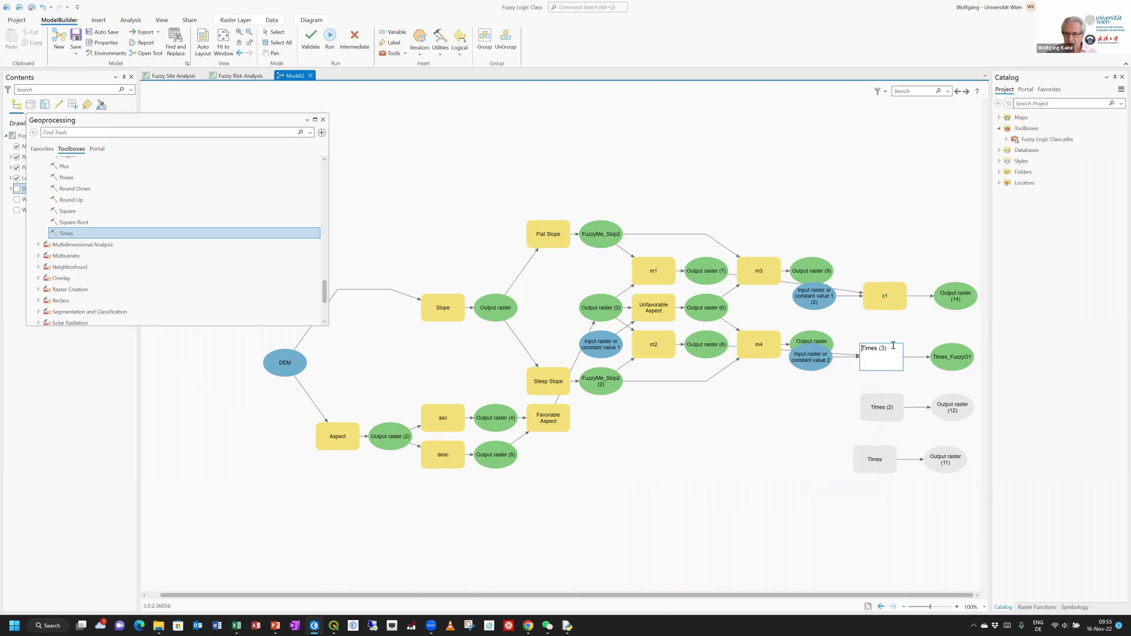
key("BackSpace")
key("BackSpace")
key("BackSpace")
key("BackSpace")
key("BackSpace")
key("BackSpace")
key("BackSpace")
key("BackSpace")
key("BackSpace")
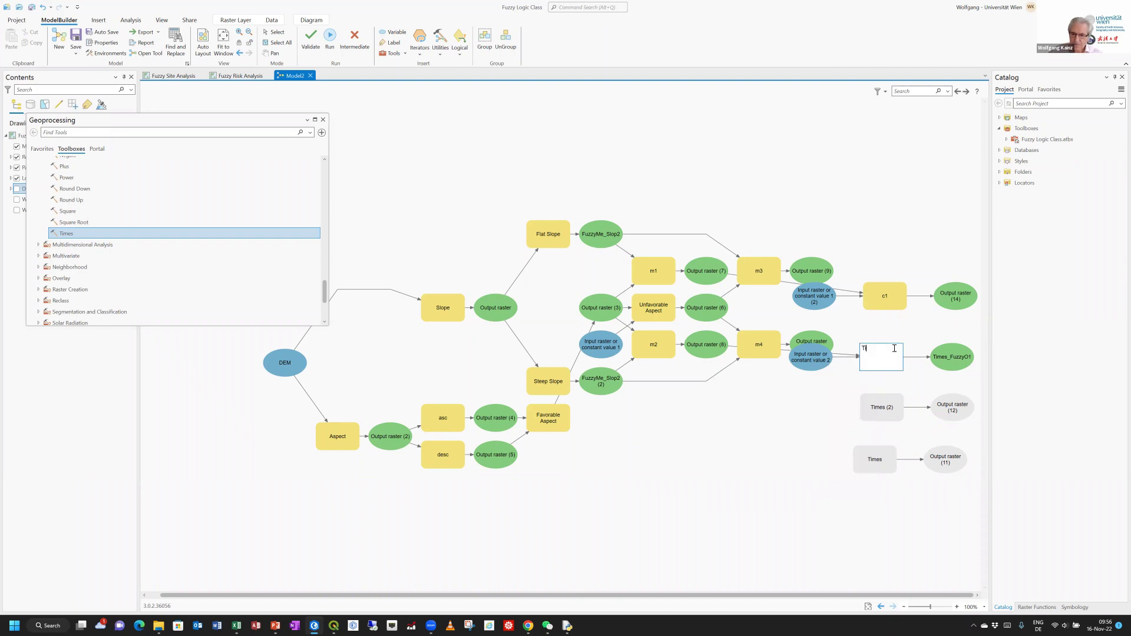
type("2c2")
left_click(673, 490)
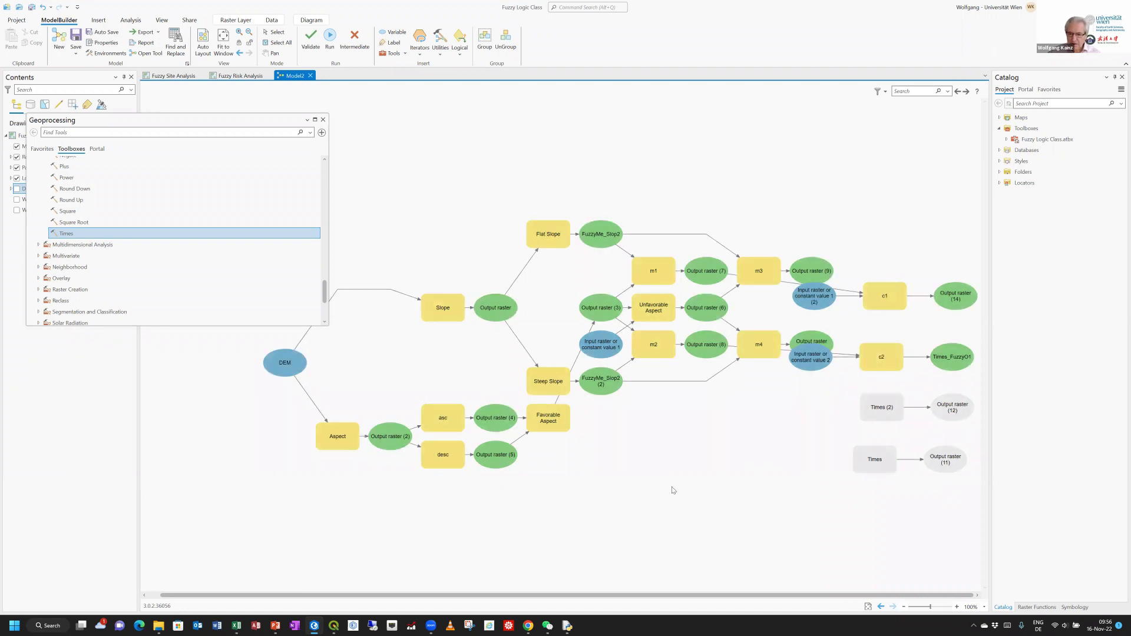
Step: Check Rule 3 on the PowerPoint slide, and connect Output raster (9) to Times (2) as input raster or constant value 1
left_click(280, 625)
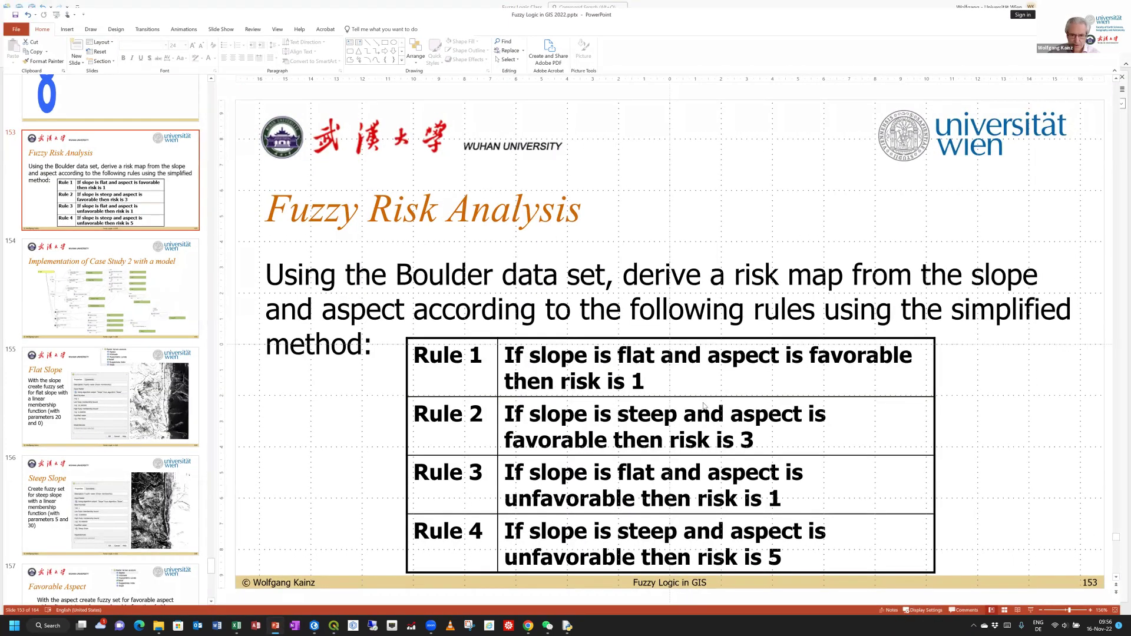
left_click(275, 625)
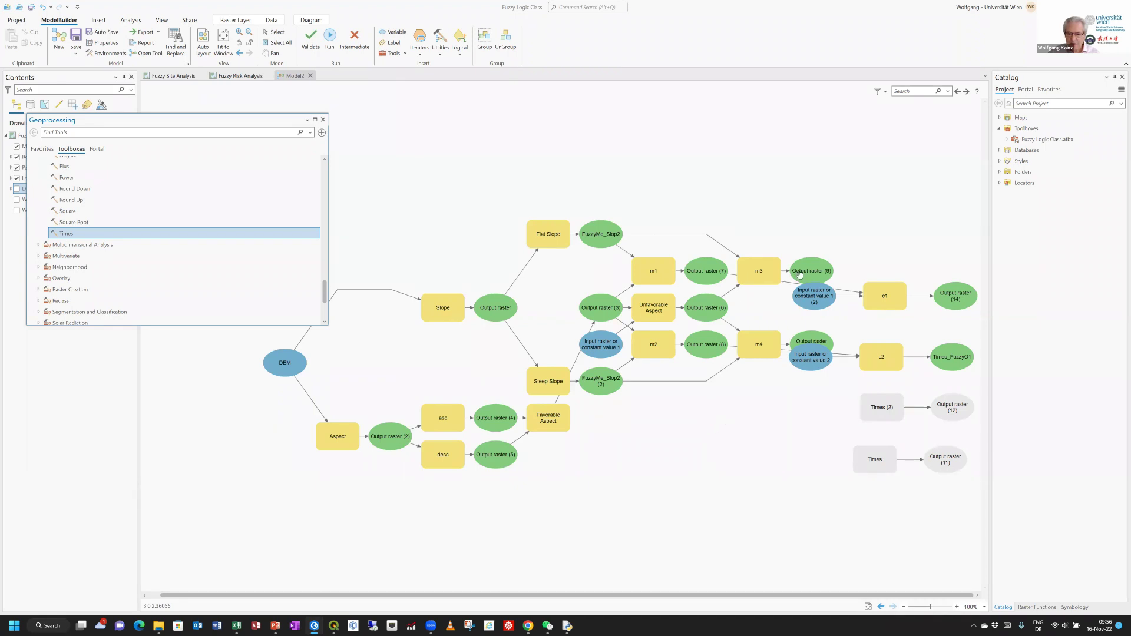
left_click_drag(818, 287, 877, 413)
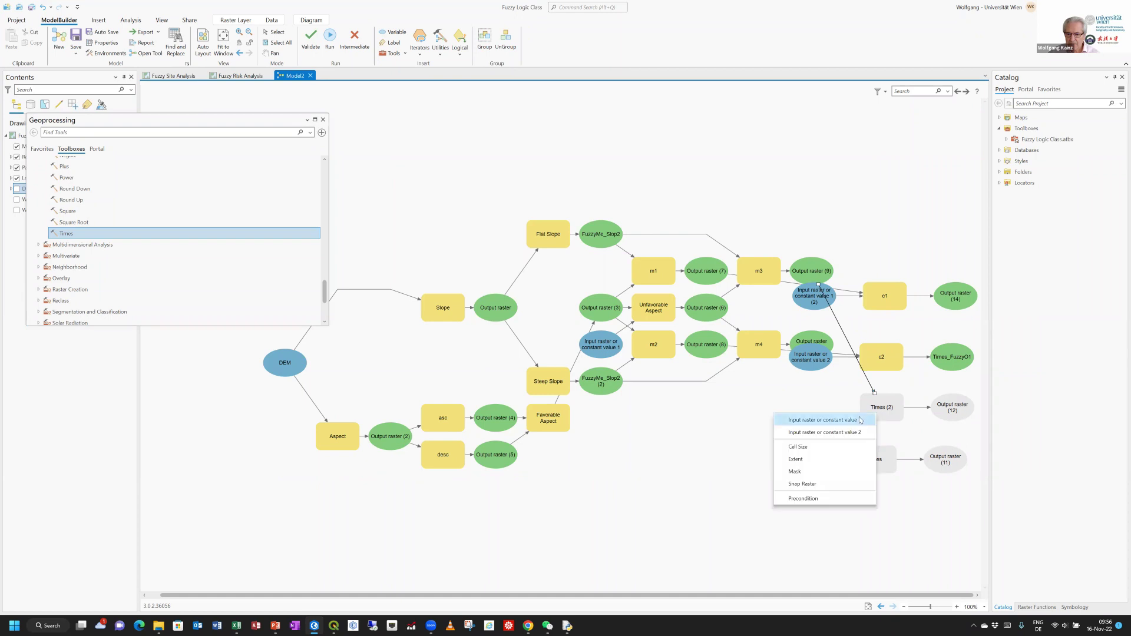
left_click(860, 420)
Step: Set input raster or constant value 2 of Times (2) to 1
double_click(879, 407)
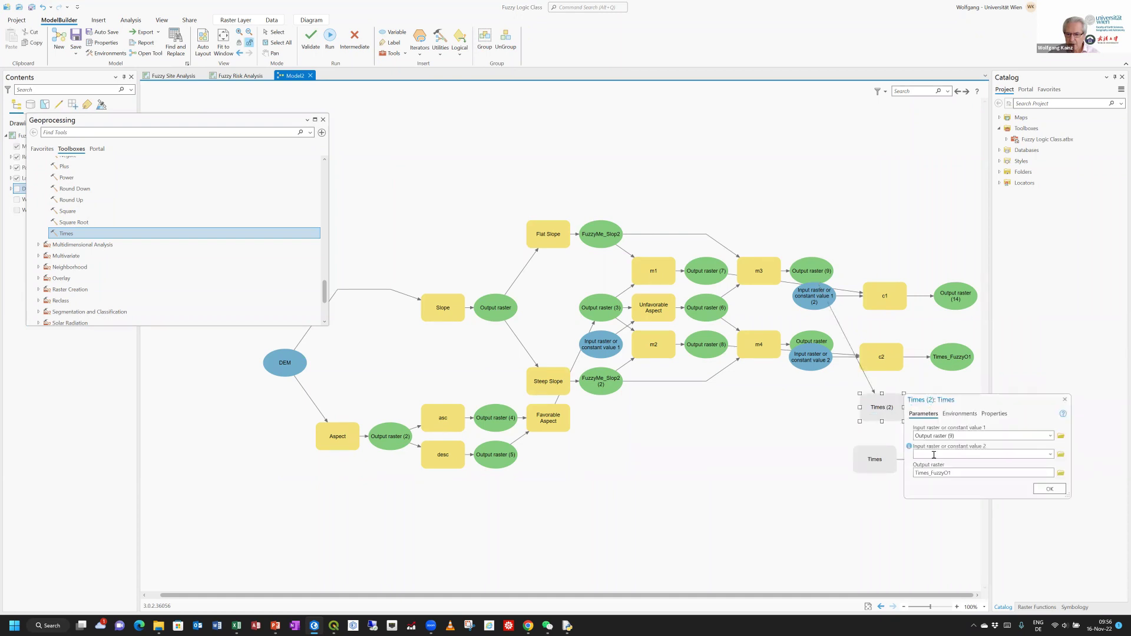
left_click(933, 454)
type("1")
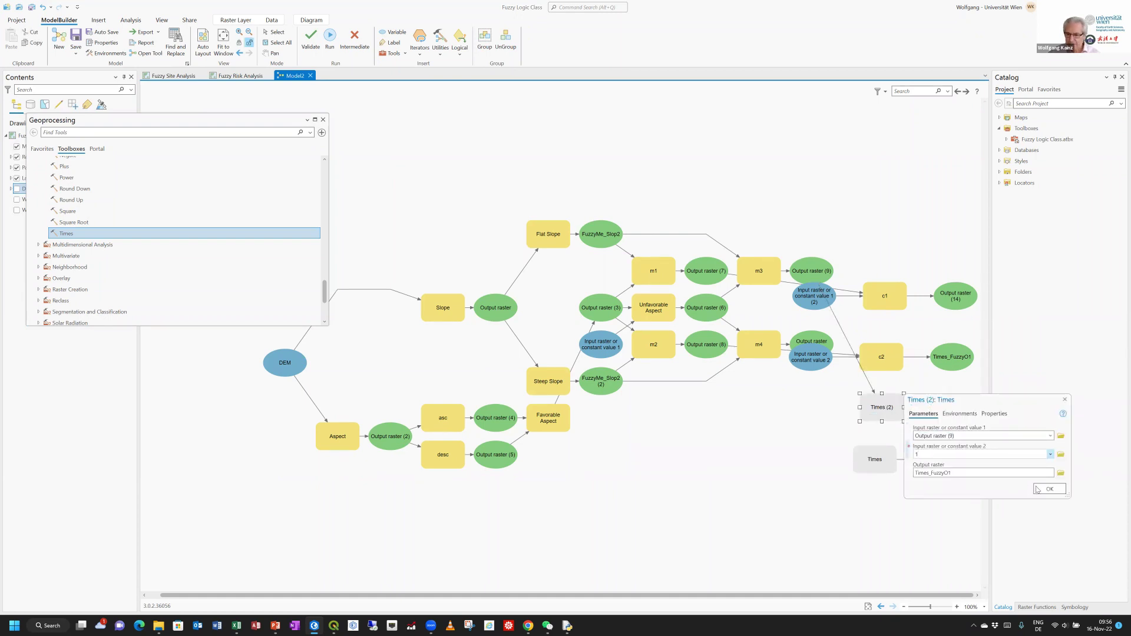
left_click(1048, 489)
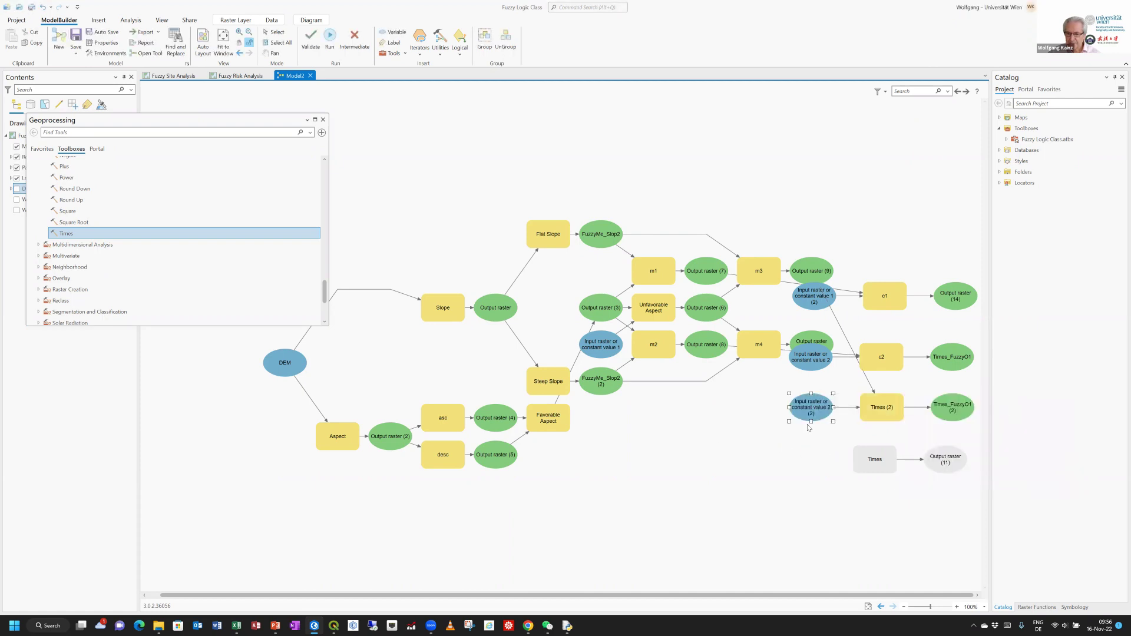
Step: Rename the Times (2) process as c3
left_click(809, 427)
right_click(874, 411)
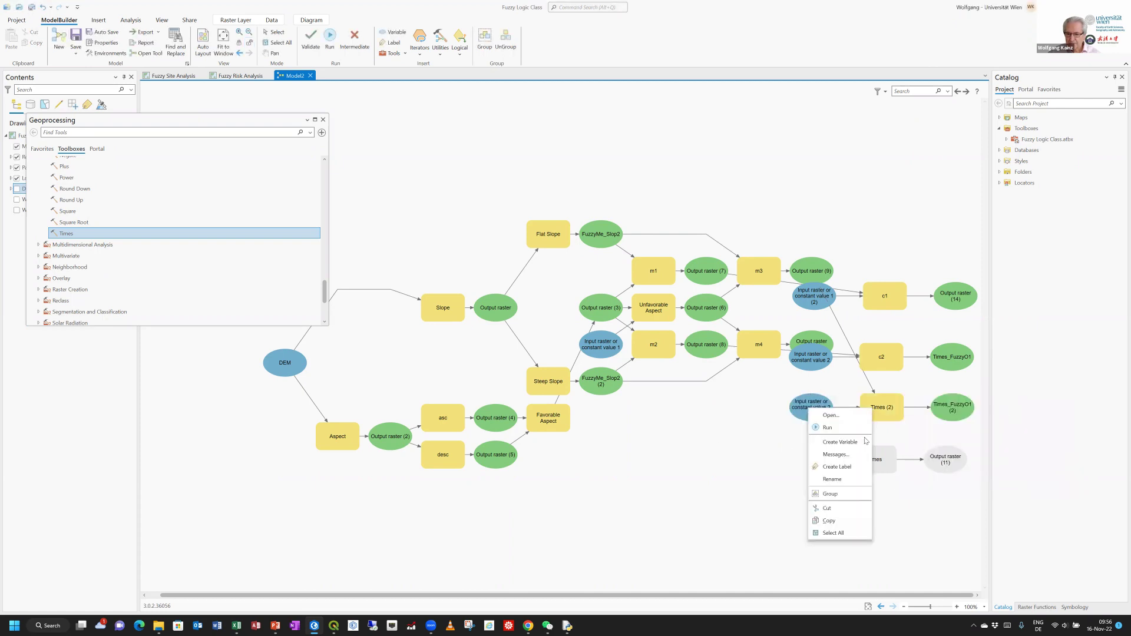
left_click(839, 478)
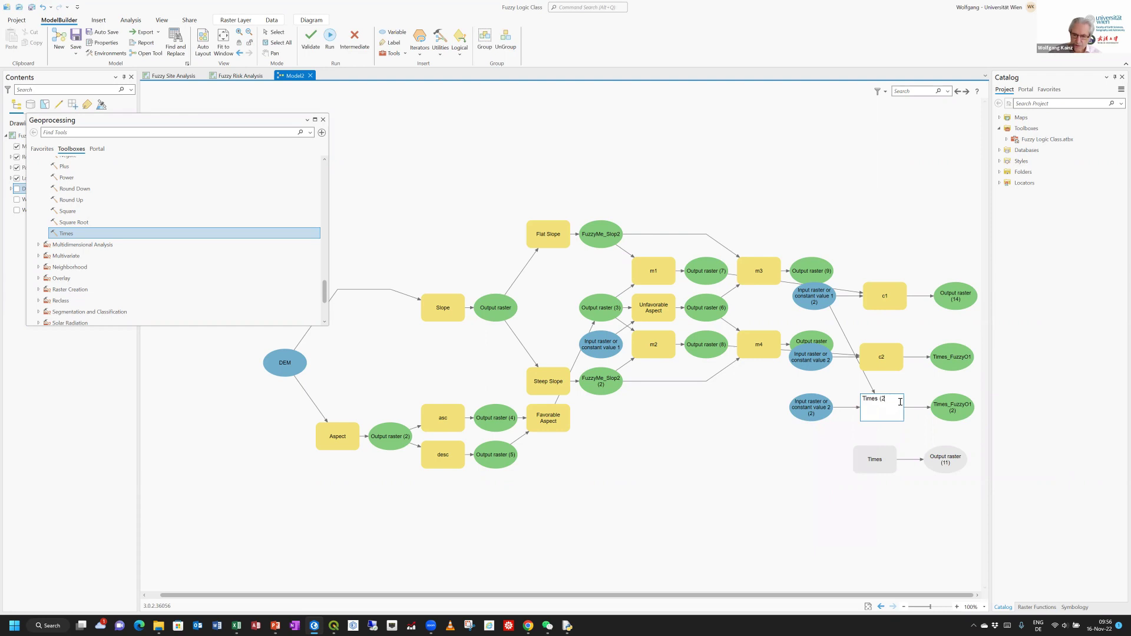
key("BackSpace")
type("c3")
left_click(760, 498)
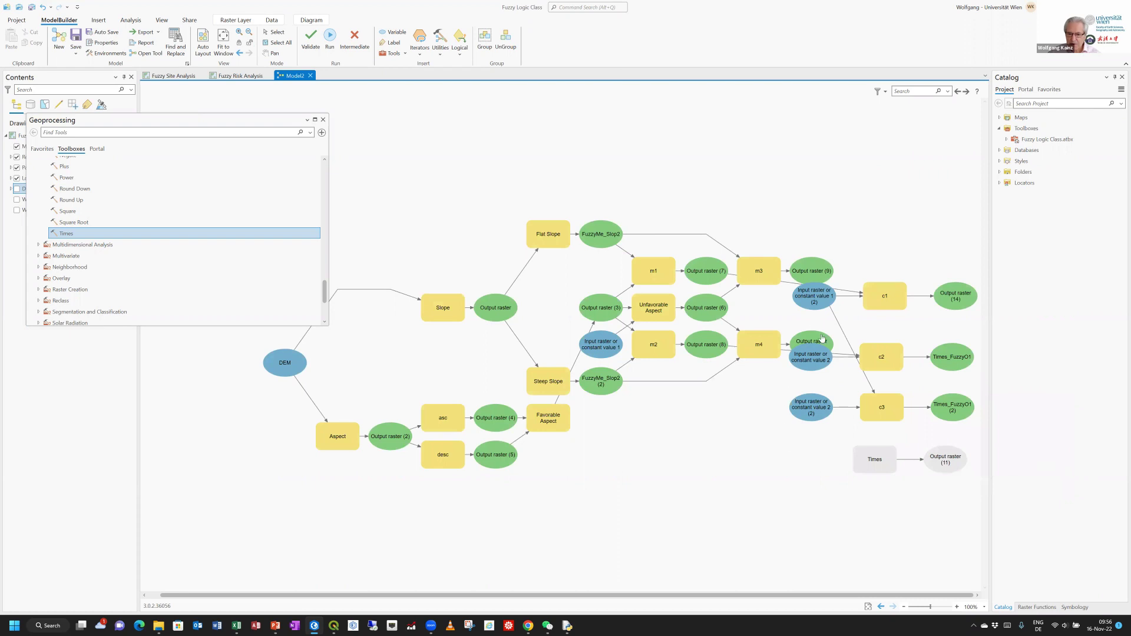
Step: Connect Output raster (10) to the remaining Times tool as input raster or constant value 1, and set constant value 2 to 5
left_click_drag(822, 339, 868, 464)
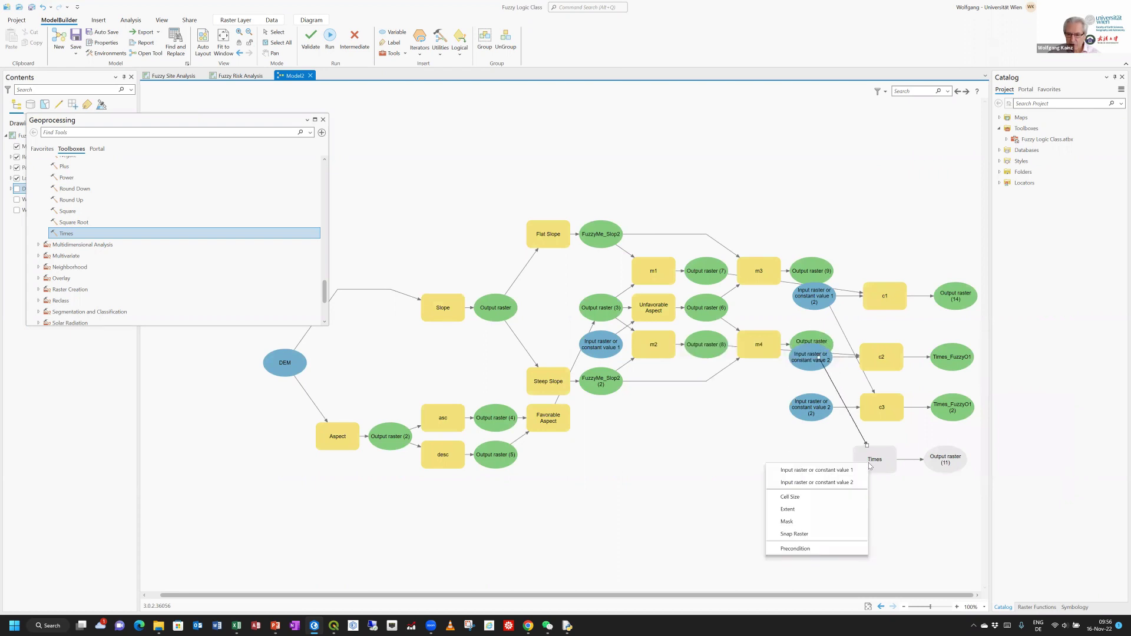
left_click(864, 467)
double_click(876, 467)
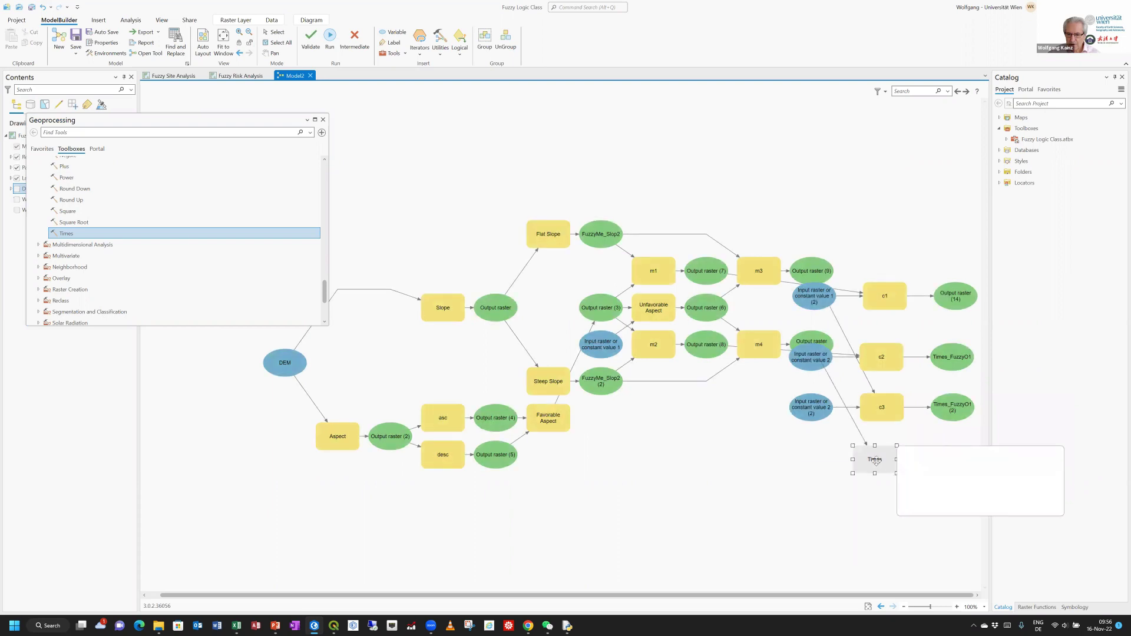
left_click(932, 507)
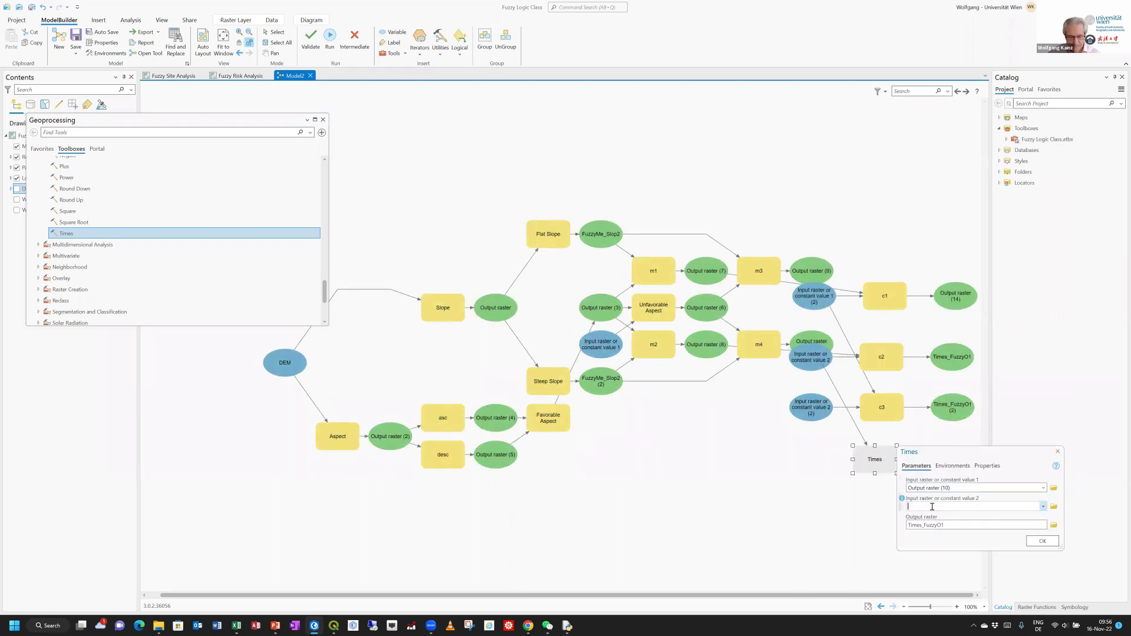
type("5")
left_click(1042, 541)
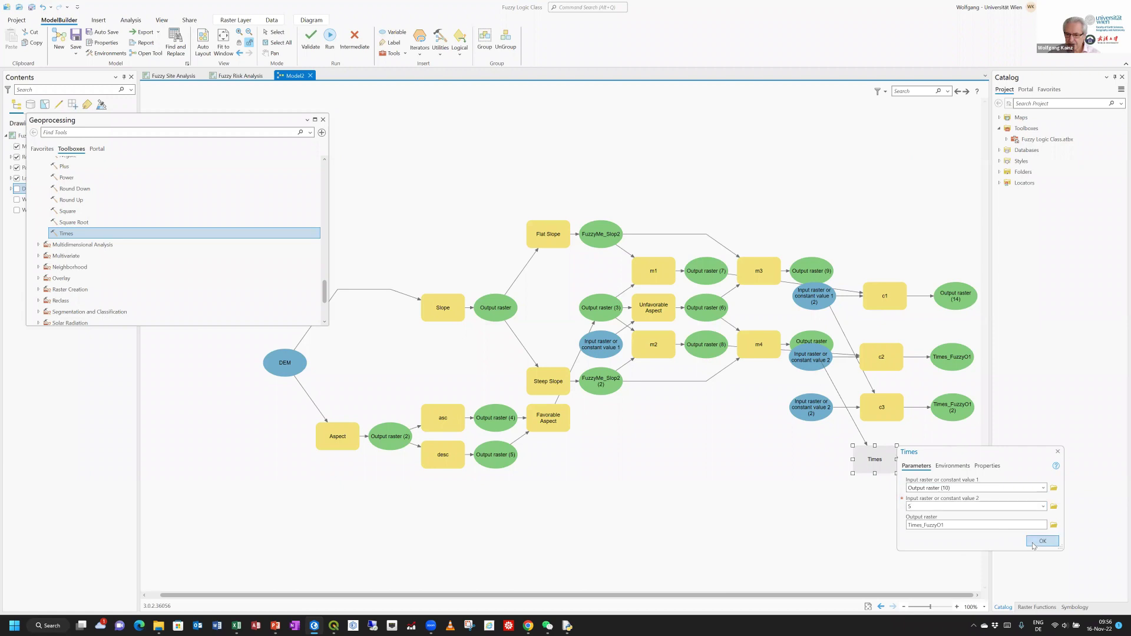
Step: Rename the remaining Times process as c5, and apply the automatic layout to the model diagram
right_click(877, 460)
left_click(851, 528)
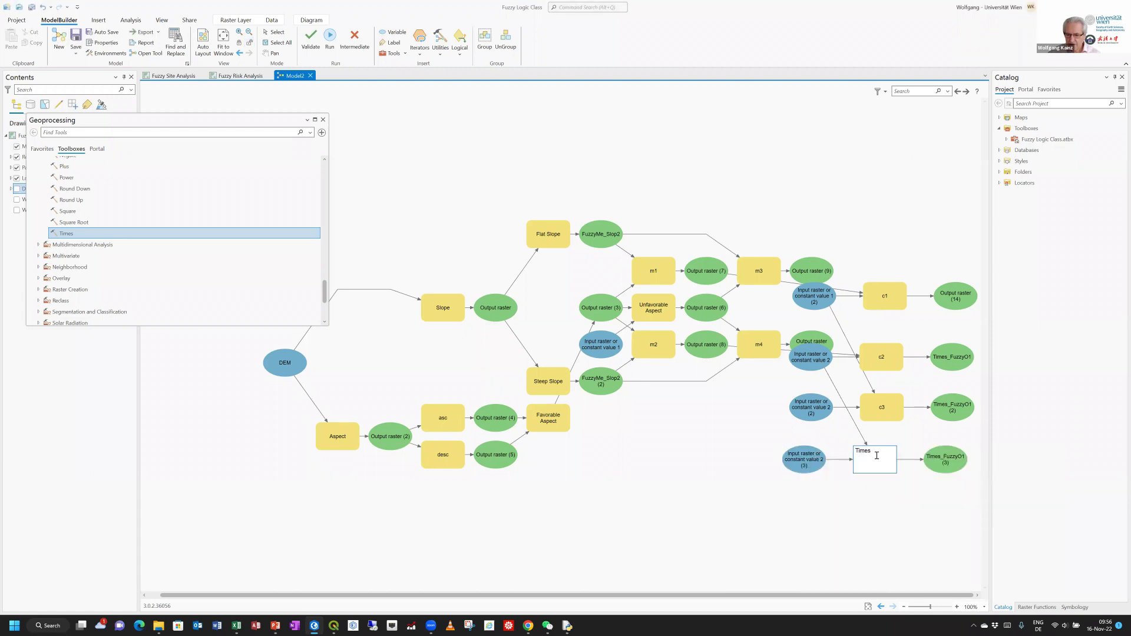
key("BackSpace")
key("BackSpace")
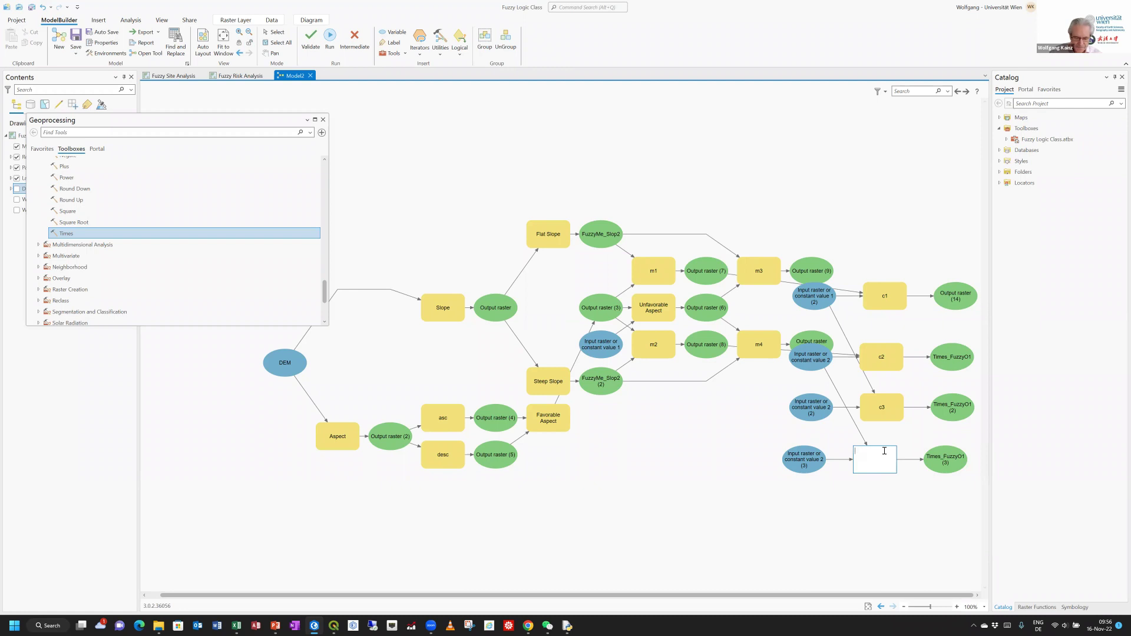
type("c5")
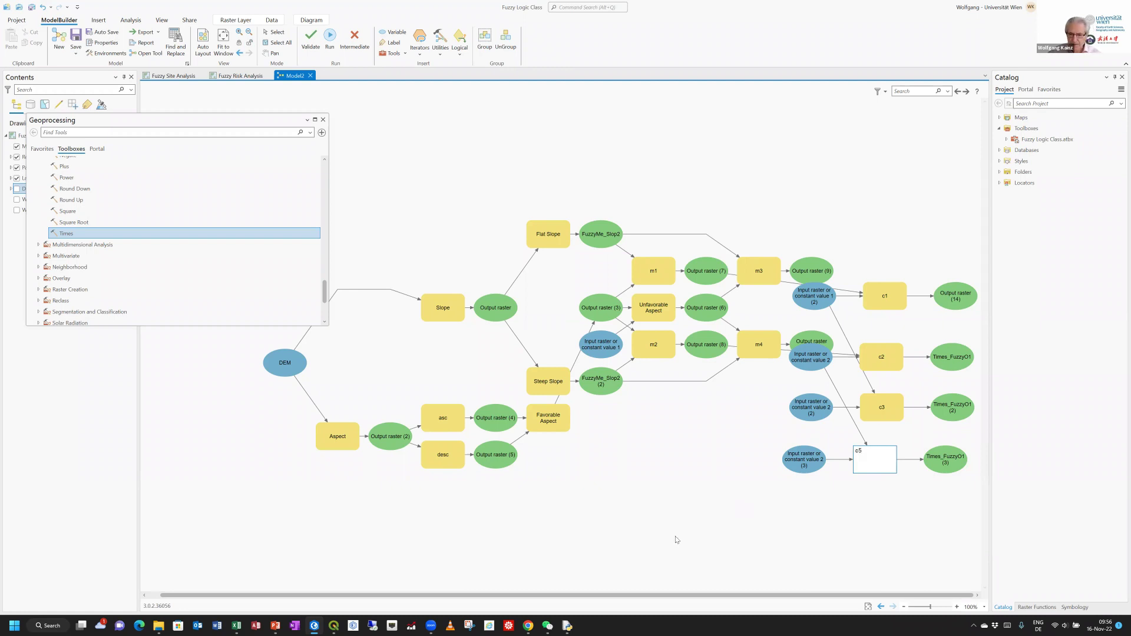
key("Return")
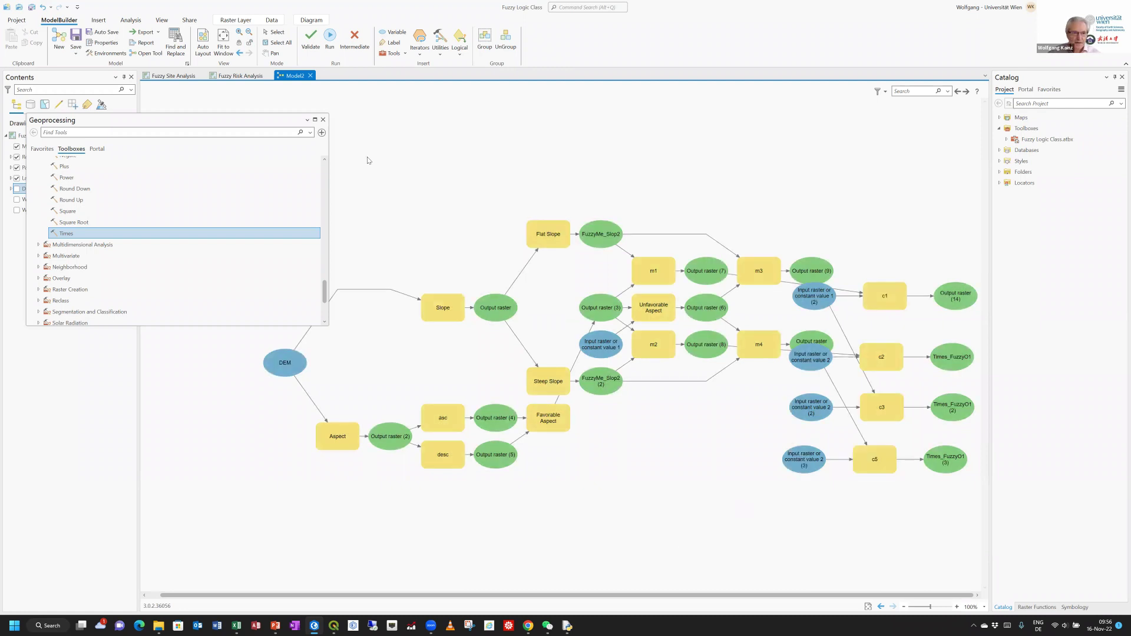
left_click(203, 47)
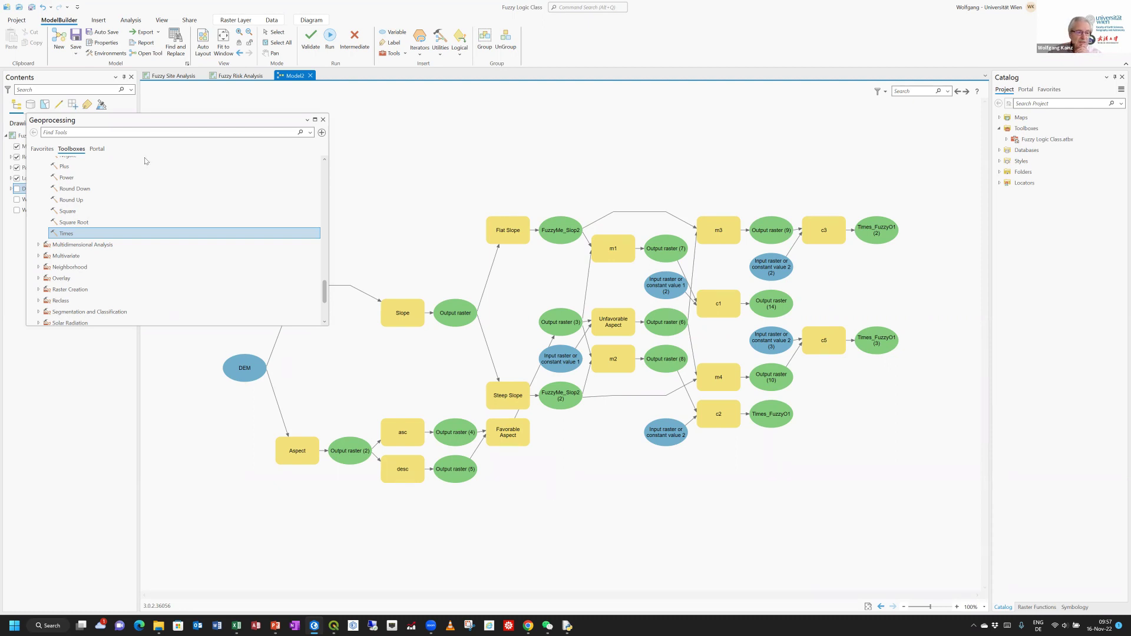
Step: Collapse the Math toolset and expand the Overlay toolset in Spatial Analyst Tools
scroll(95, 200, "up", 8)
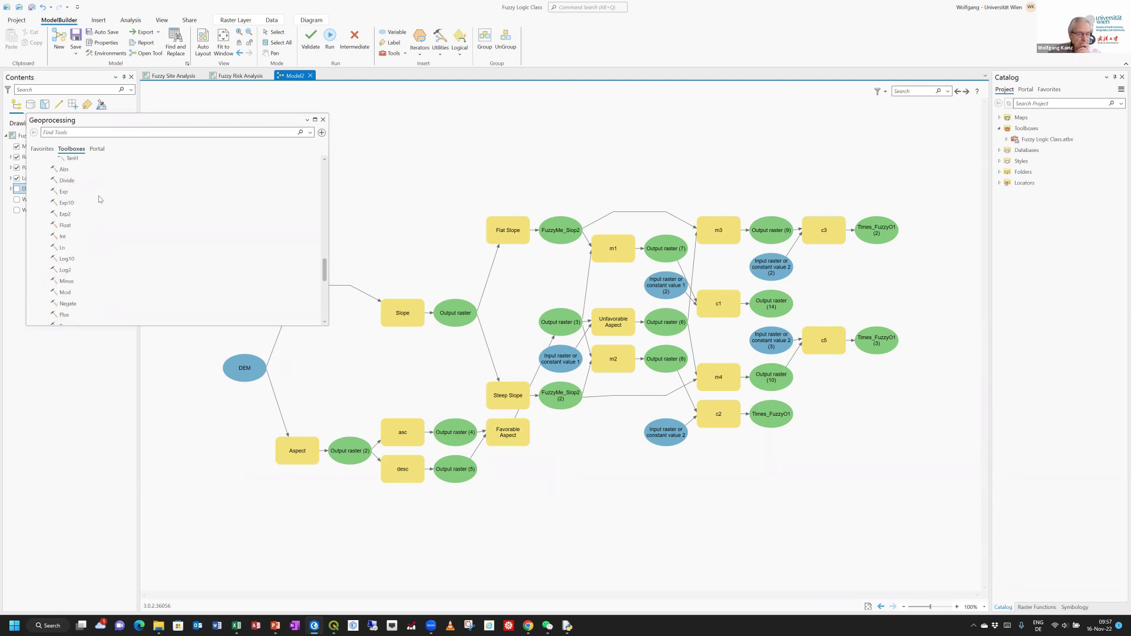
scroll(71, 190, "up", 4)
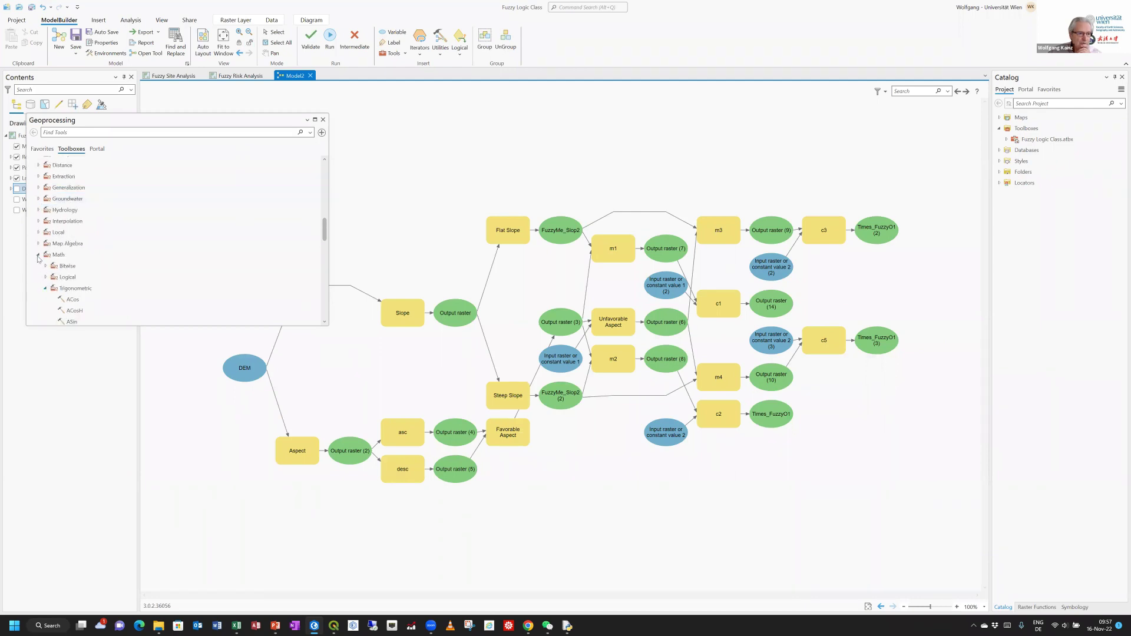
left_click(38, 256)
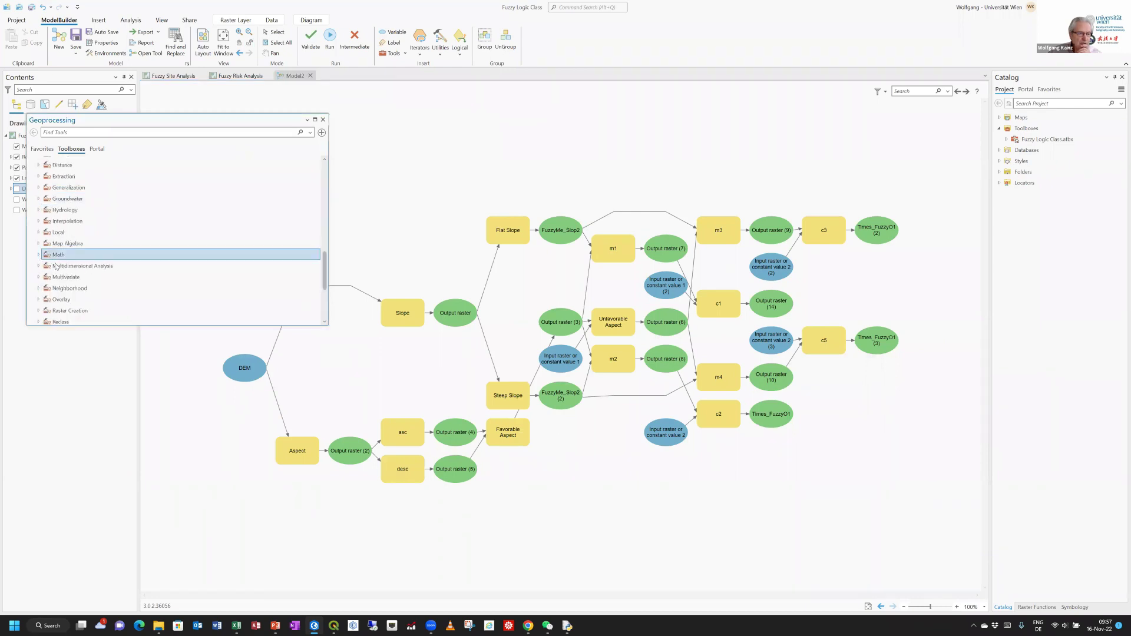
left_click(39, 300)
scroll(116, 277, "down", 4)
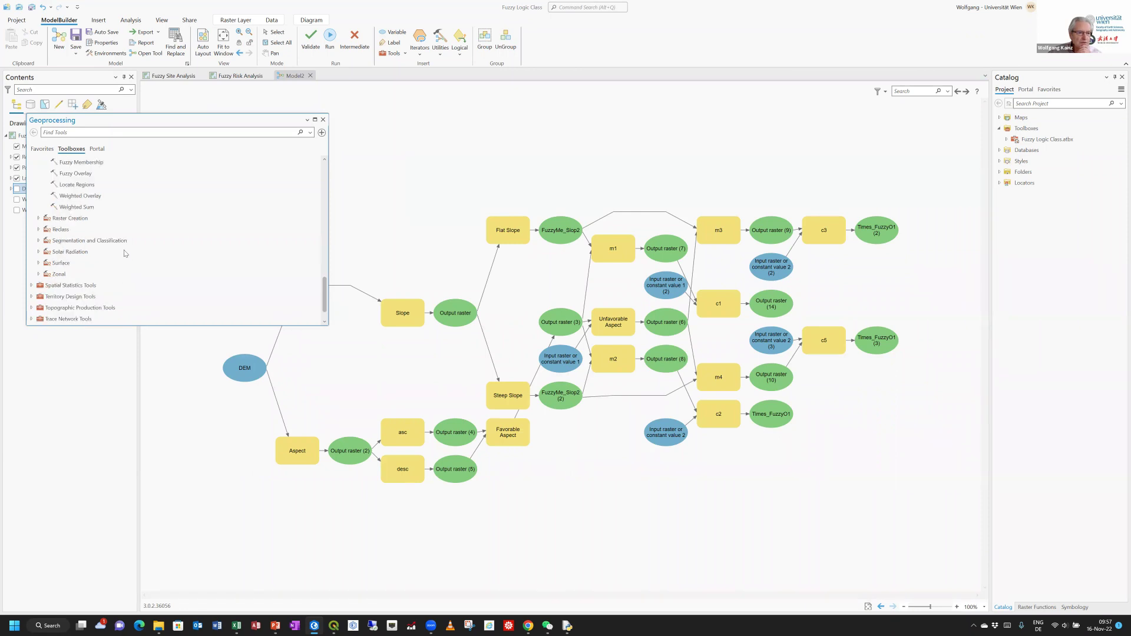
Step: Examine the parameters of the Weighted Overlay and Weighted Sum tools in the Overlay toolset
left_click(84, 199)
scroll(146, 270, "up", 2)
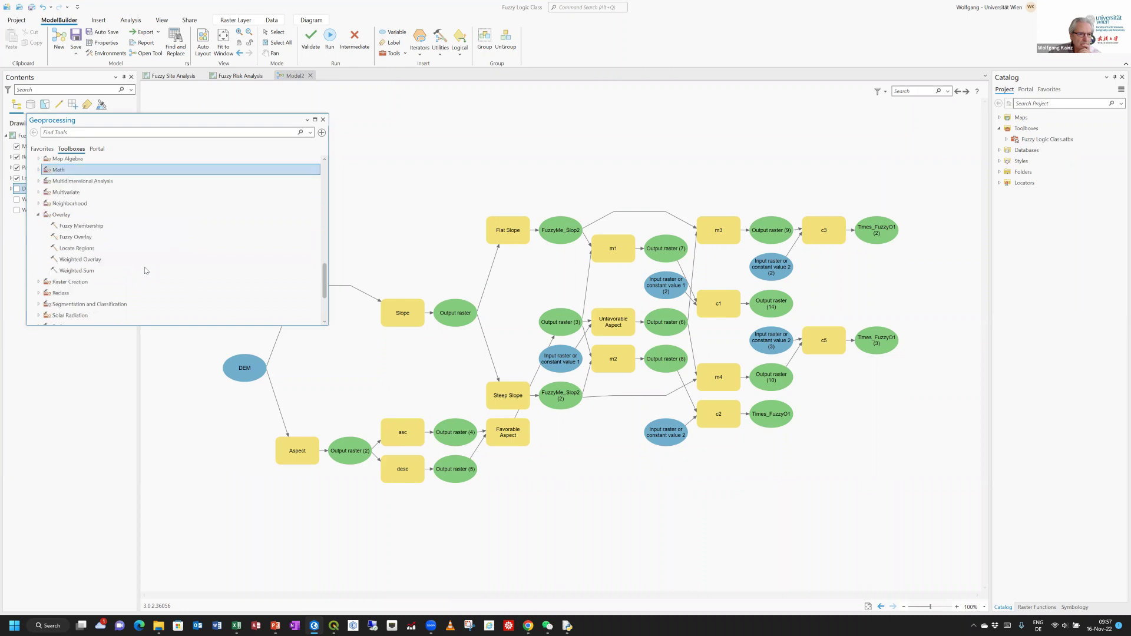
scroll(141, 271, "up", 4)
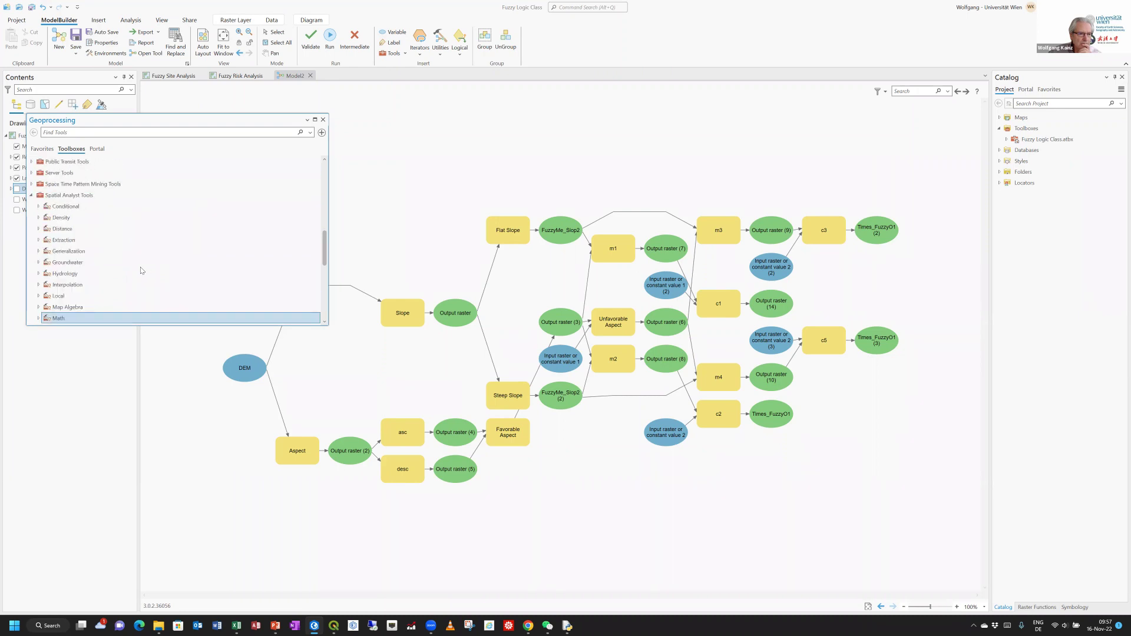
scroll(141, 270, "down", 5)
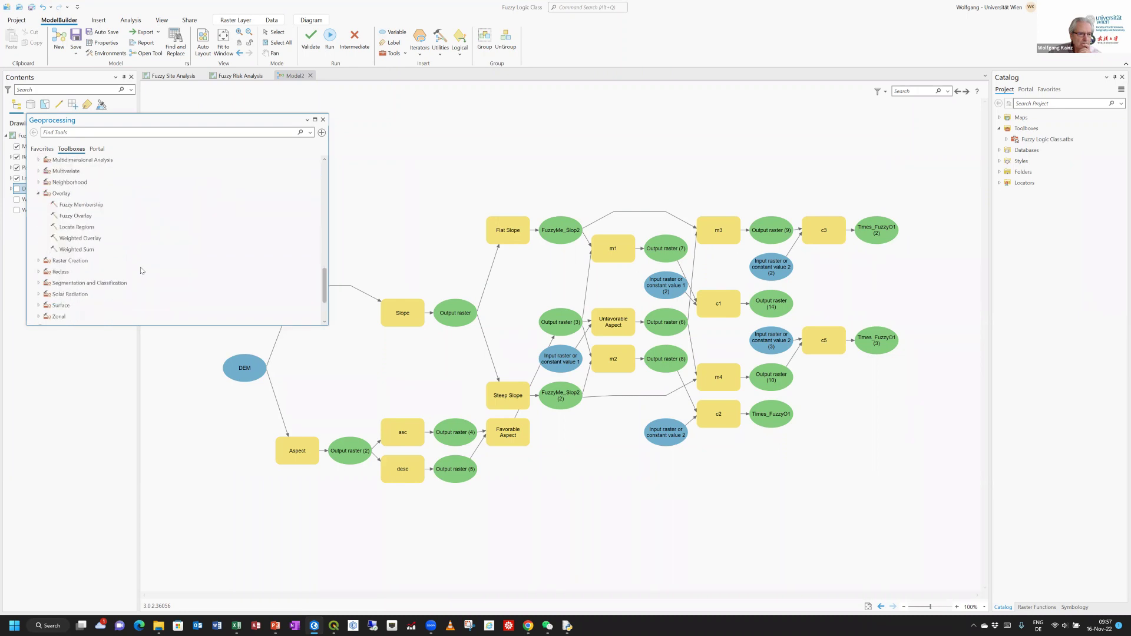
left_click(97, 240)
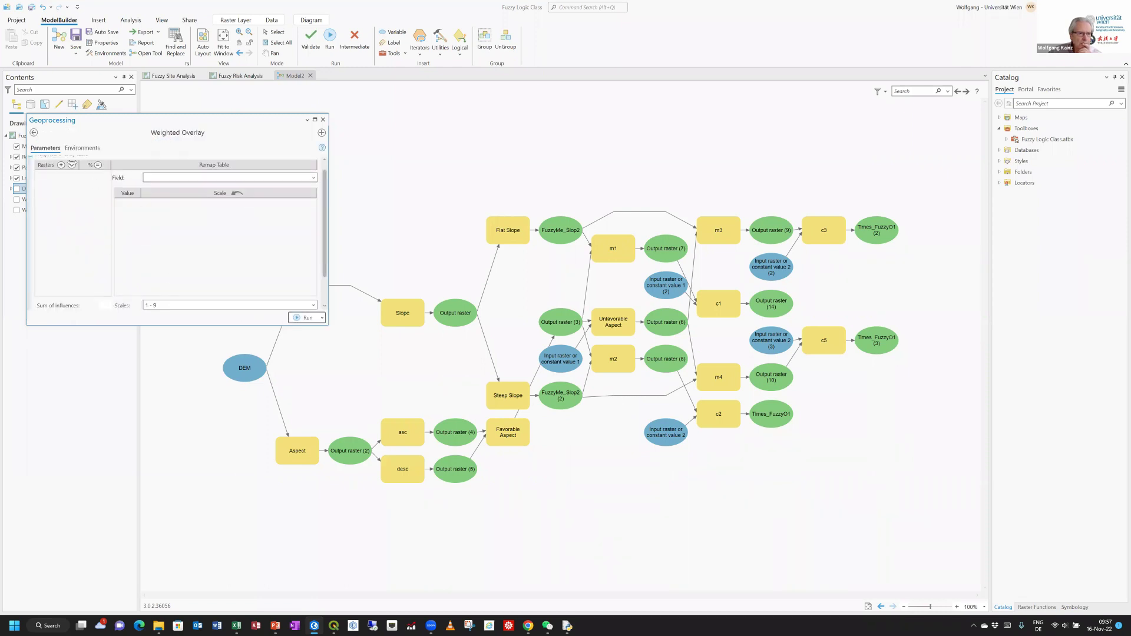
left_click(34, 133)
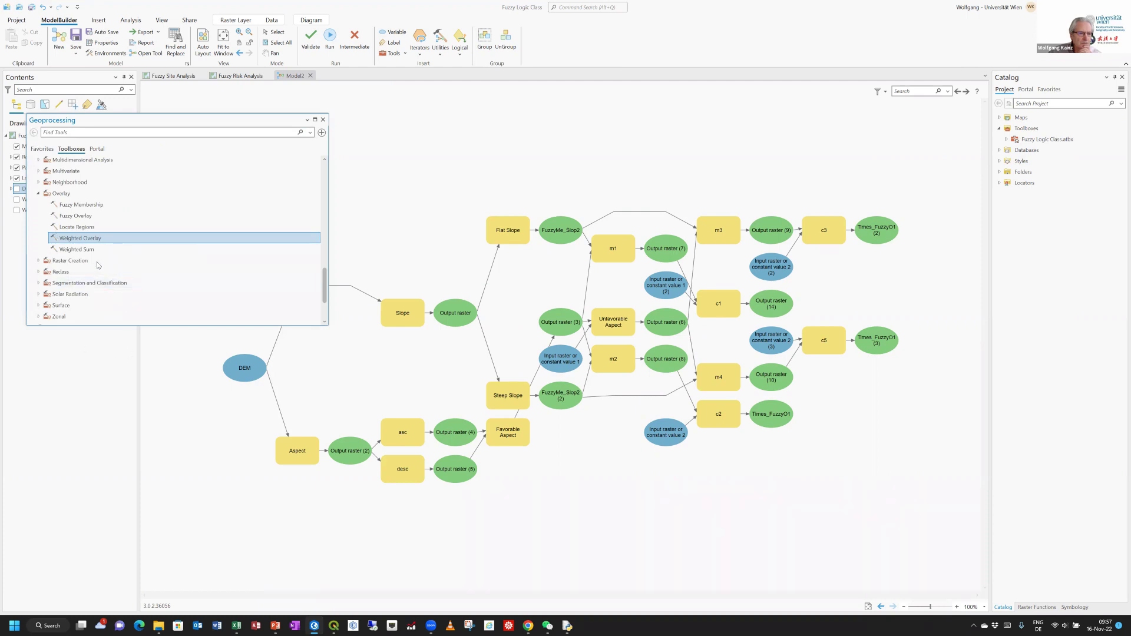
left_click(81, 249)
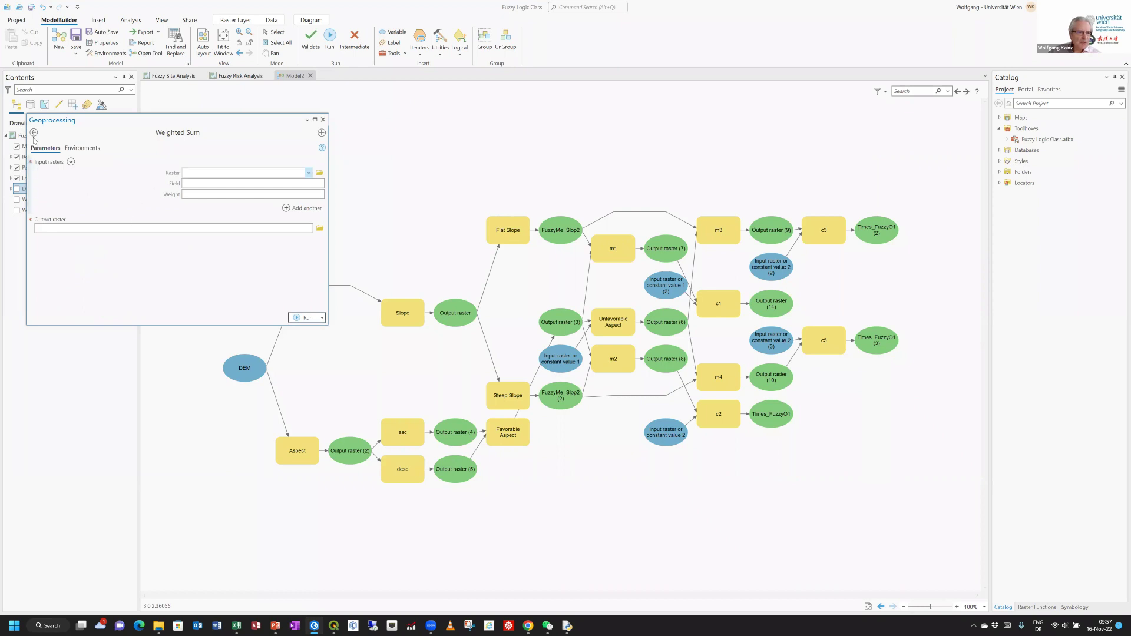
left_click(35, 133)
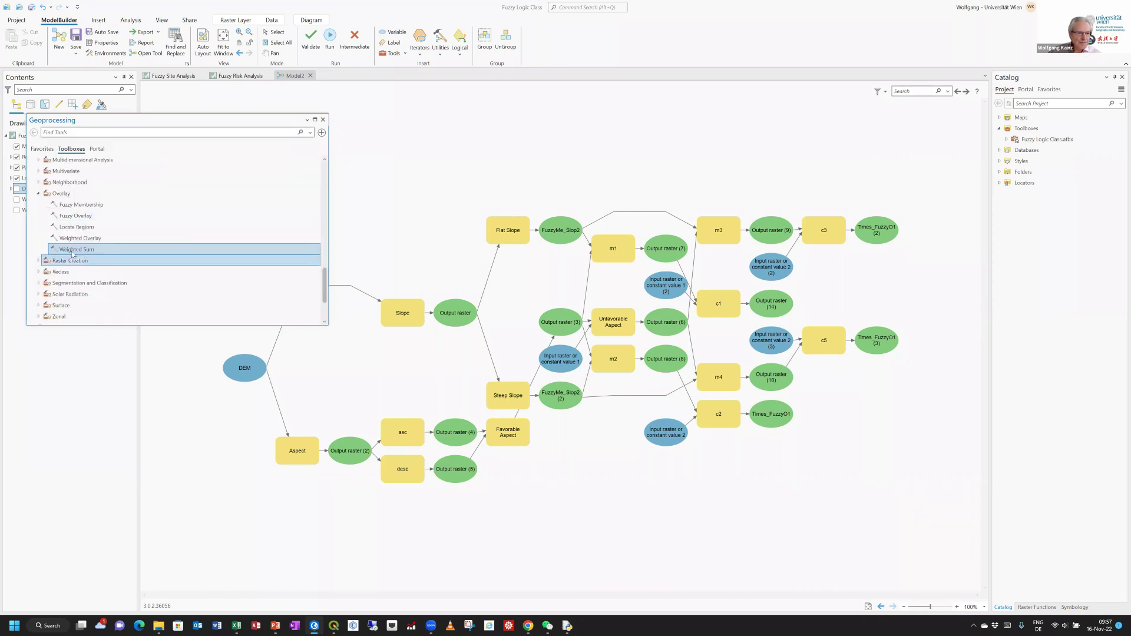
Step: Add two Weighted Sum tools to the model below the existing processes, and check the first one's empty parameters
left_click_drag(74, 253, 618, 480)
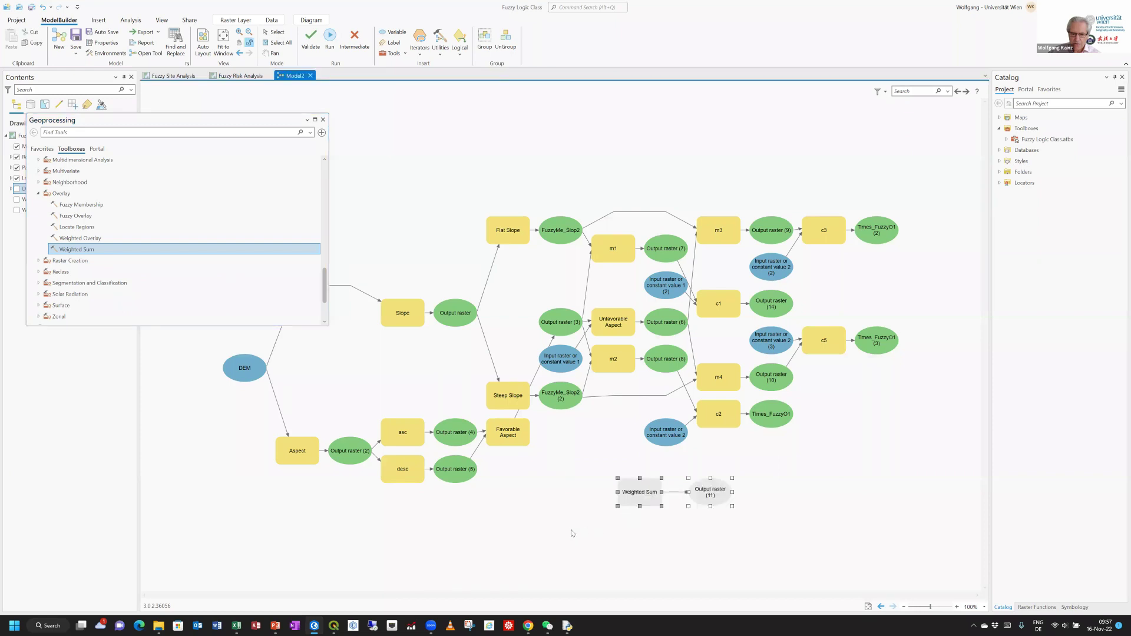
left_click_drag(98, 248, 625, 533)
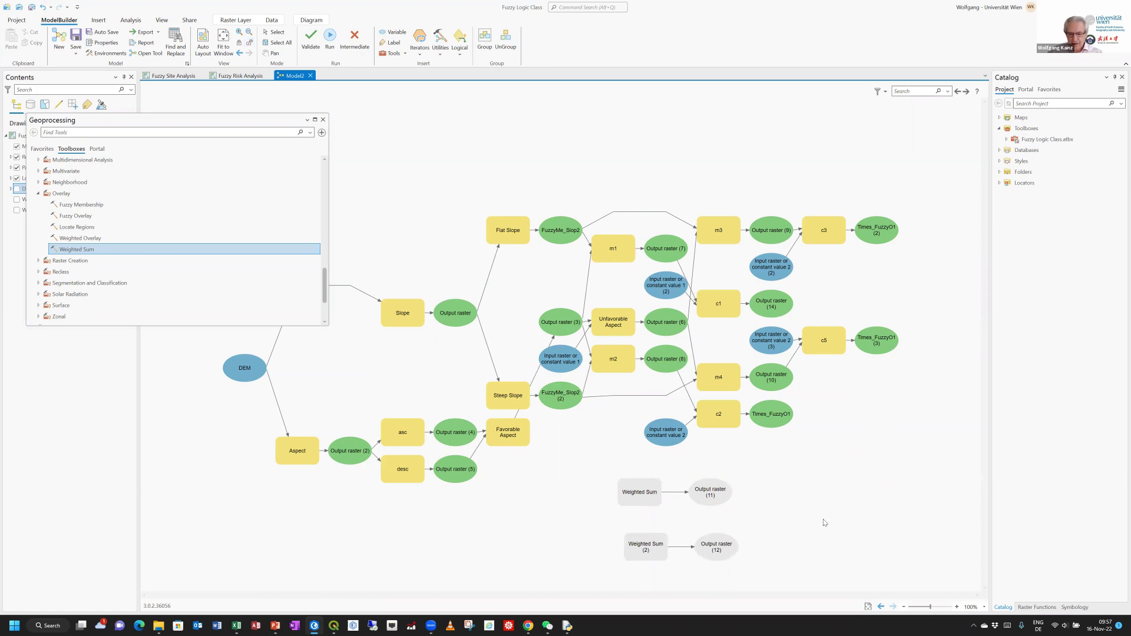
double_click(638, 496)
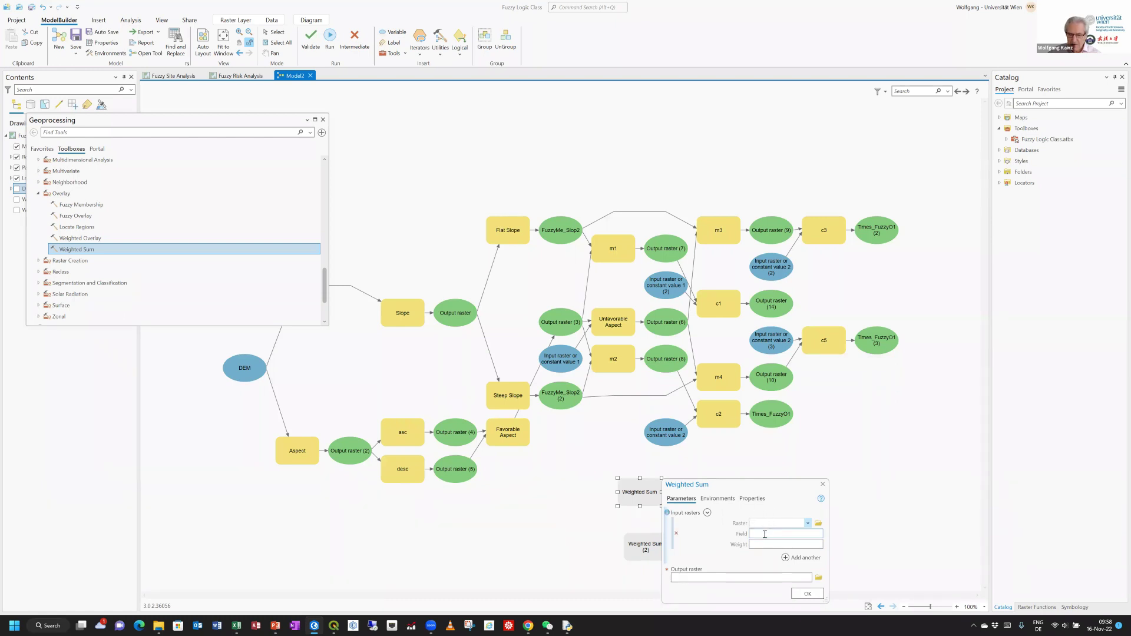
left_click(823, 484)
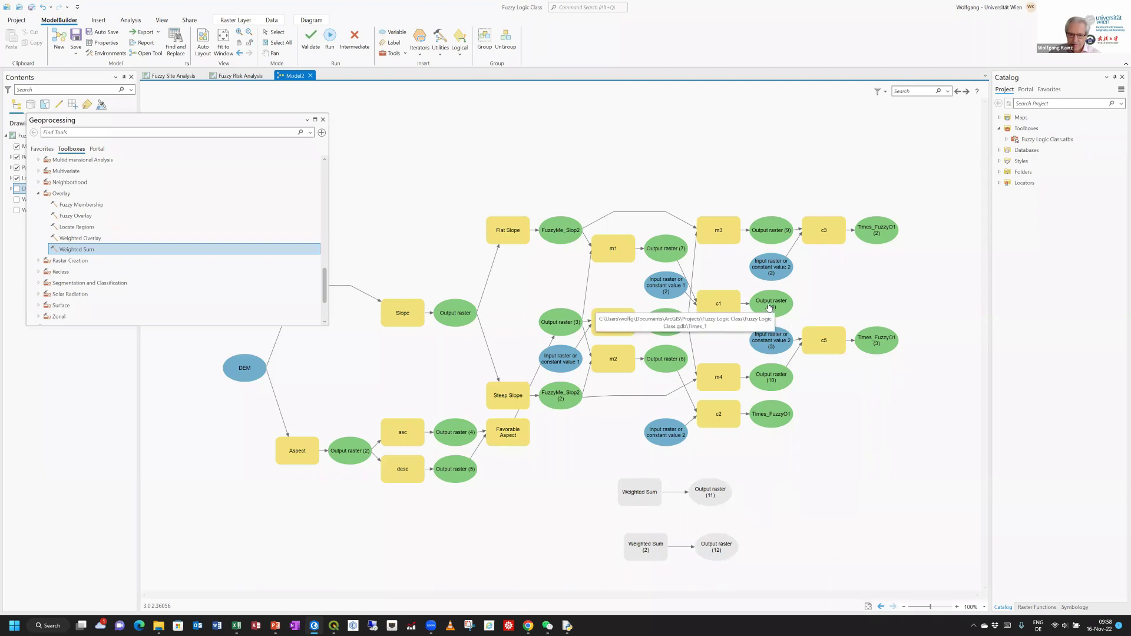
Step: Connect Output raster (14), Times_FuzzyO1 and Times_FuzzyO1 (2) to the first Weighted Sum as input rasters
left_click_drag(772, 310, 651, 499)
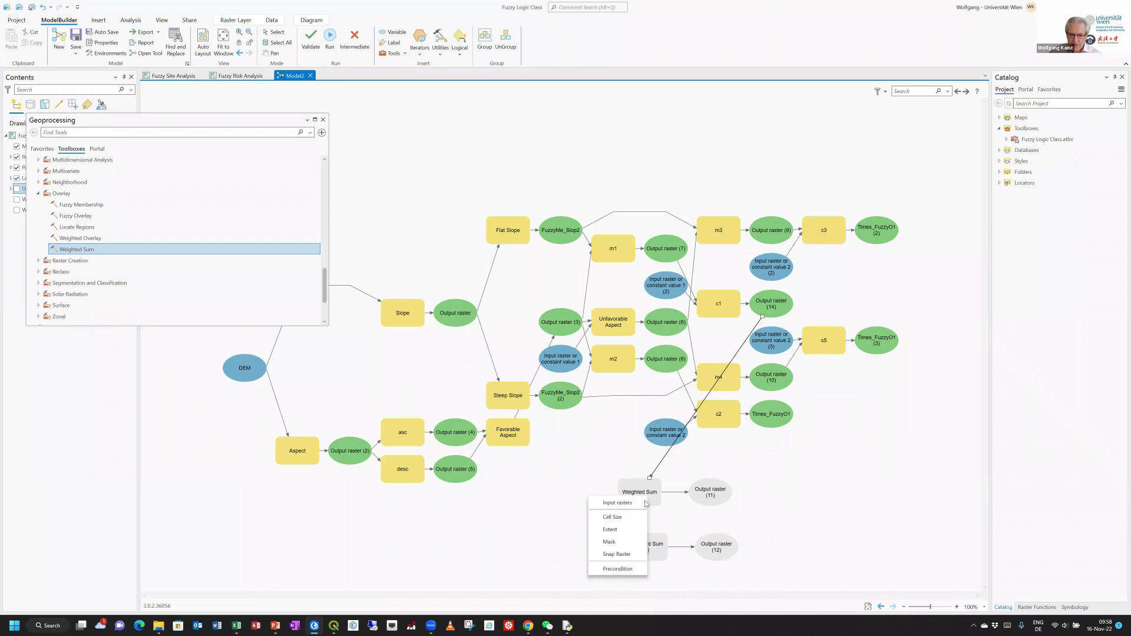
left_click(647, 502)
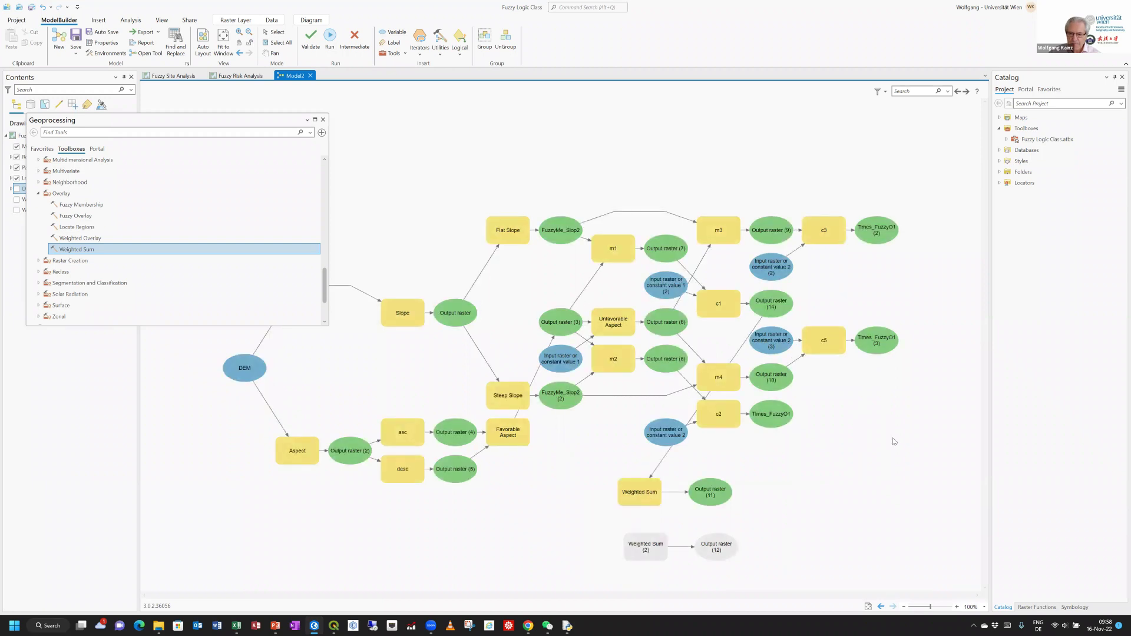
left_click_drag(776, 415, 649, 485)
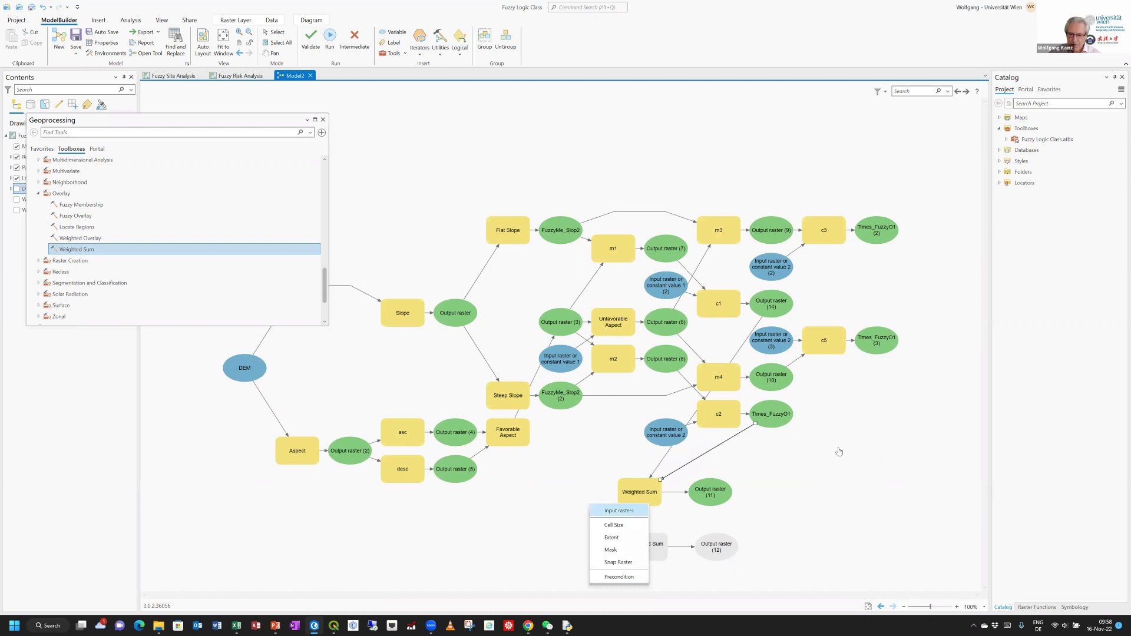
key("Return")
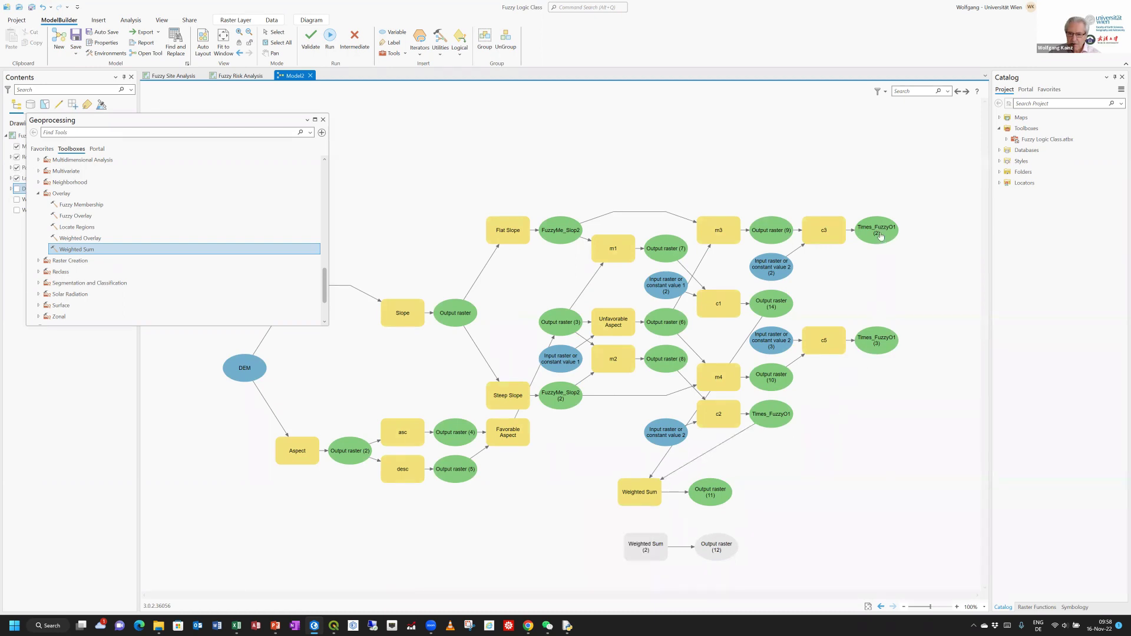
left_click_drag(881, 236, 639, 498)
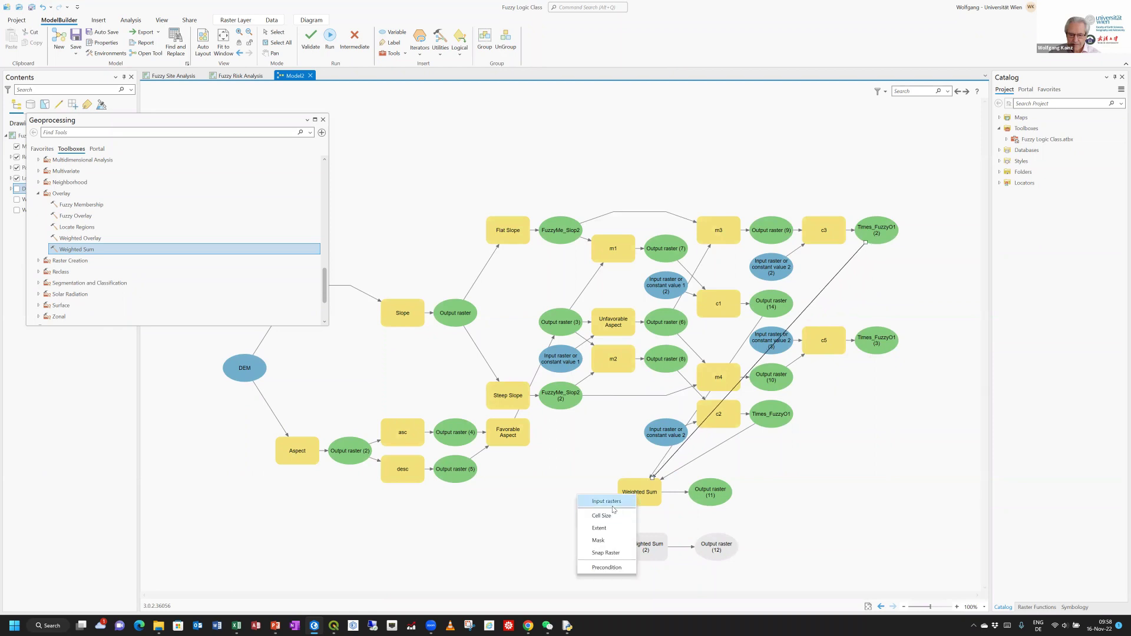
left_click(616, 505)
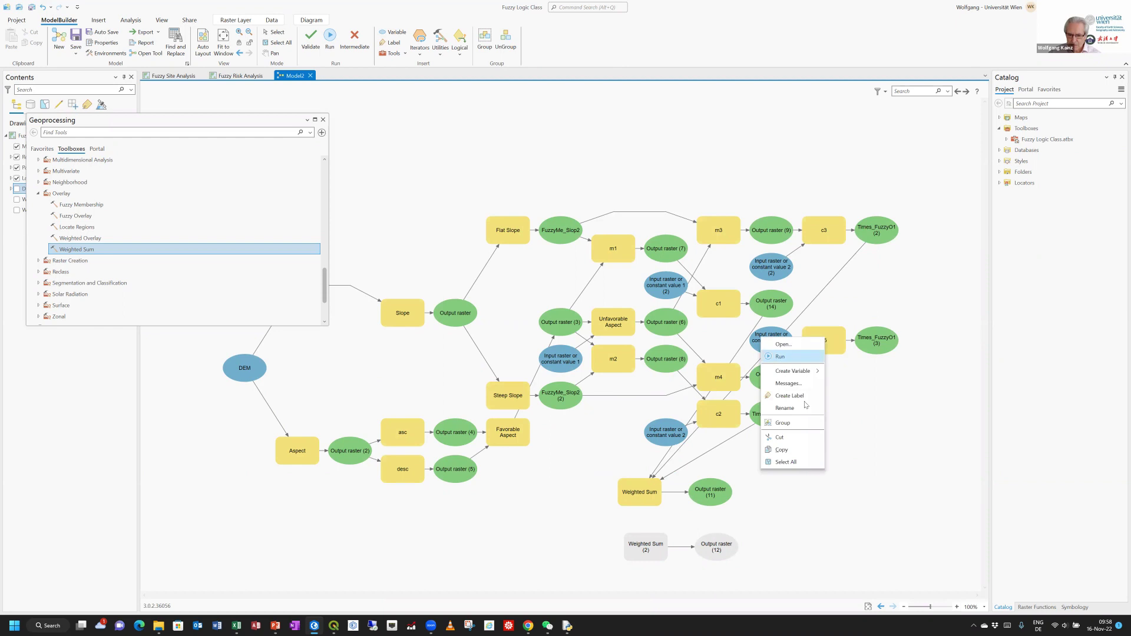
Step: Rename the c5 process as c4
left_click(785, 408)
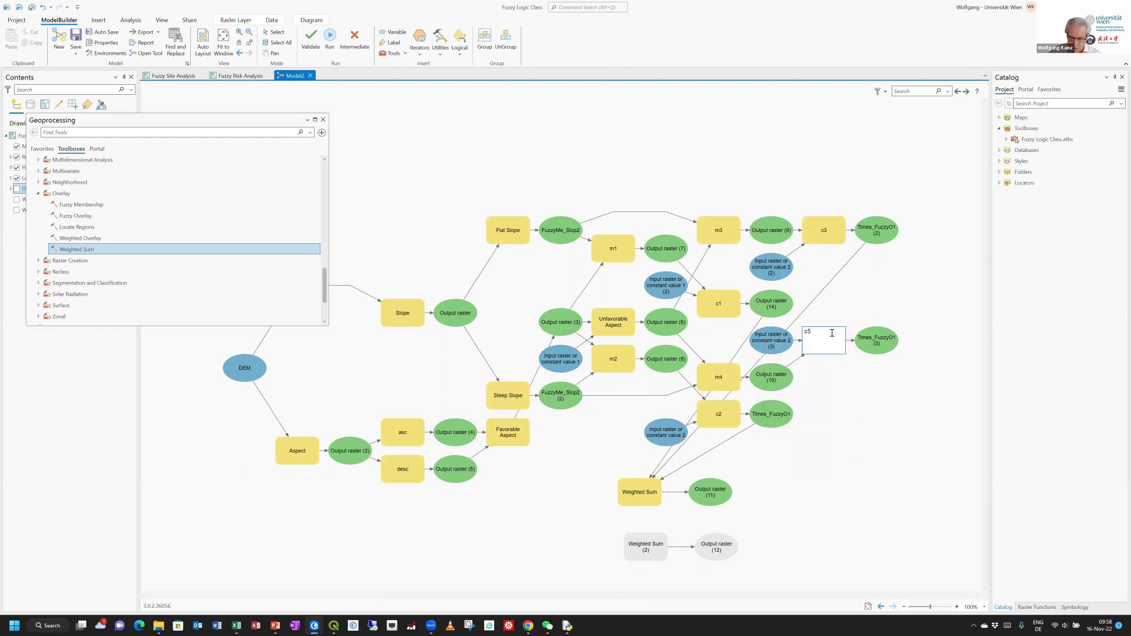
key("BackSpace")
type("4")
left_click(842, 443)
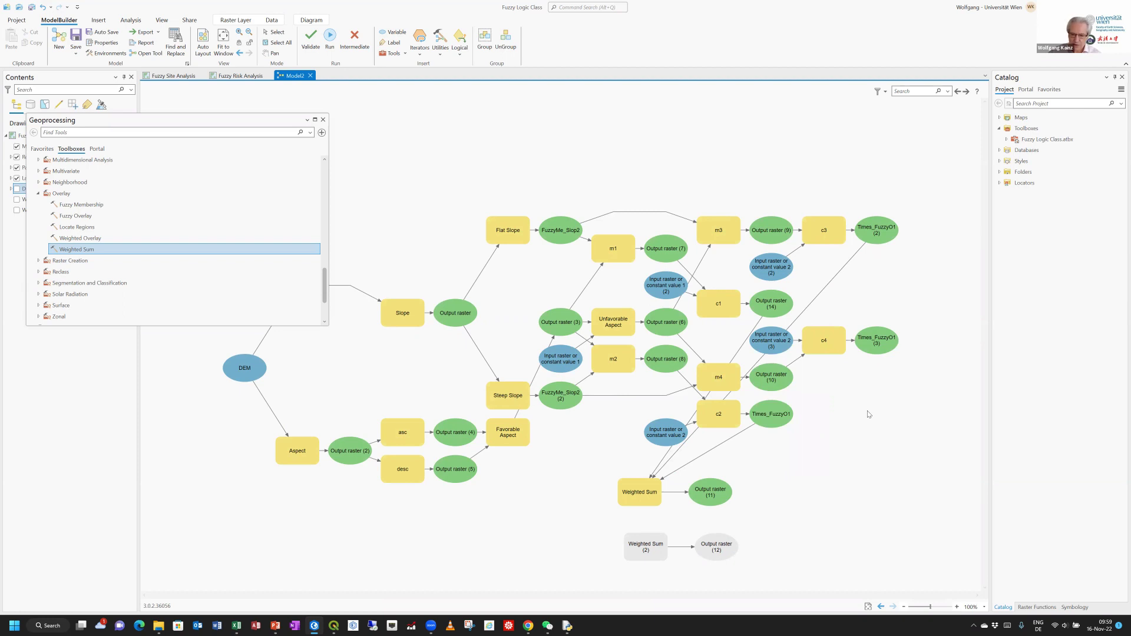
Step: Connect Times_FuzzyO1 (3) to the first Weighted Sum as an input raster, and accept its parameters with every weight at 1
left_click_drag(877, 343, 651, 488)
left_click(624, 499)
double_click(627, 496)
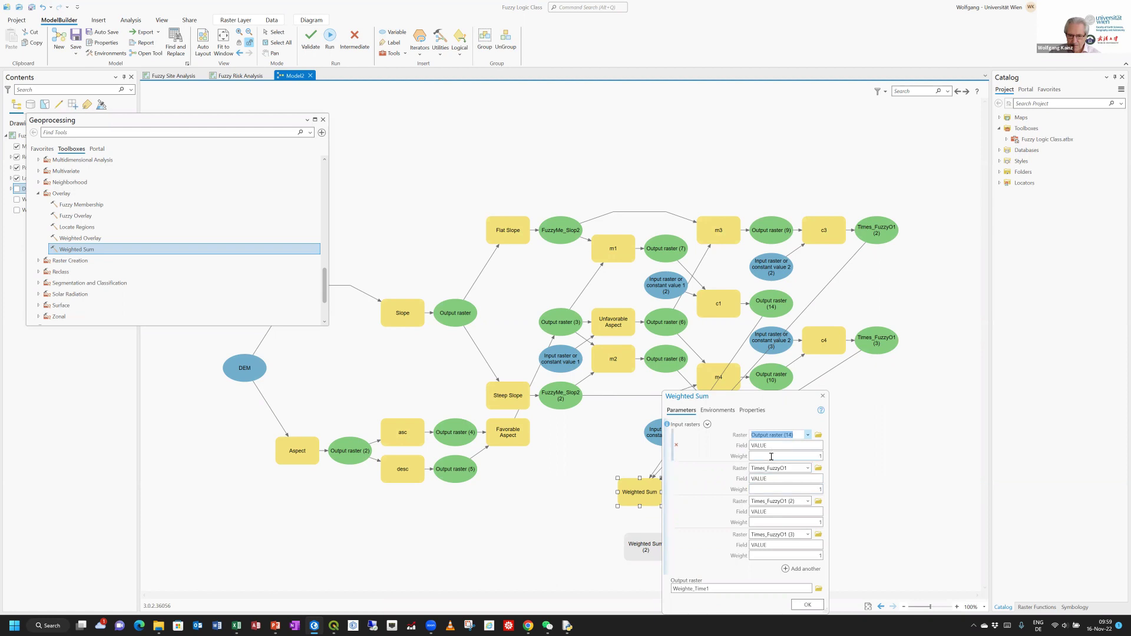
left_click(772, 455)
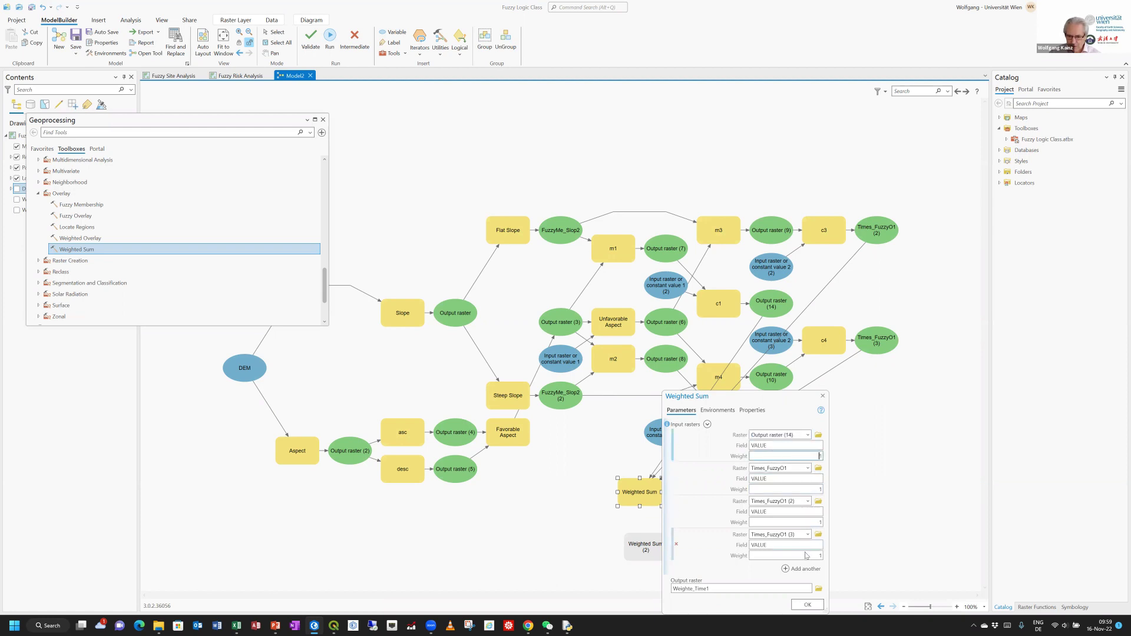
left_click(805, 605)
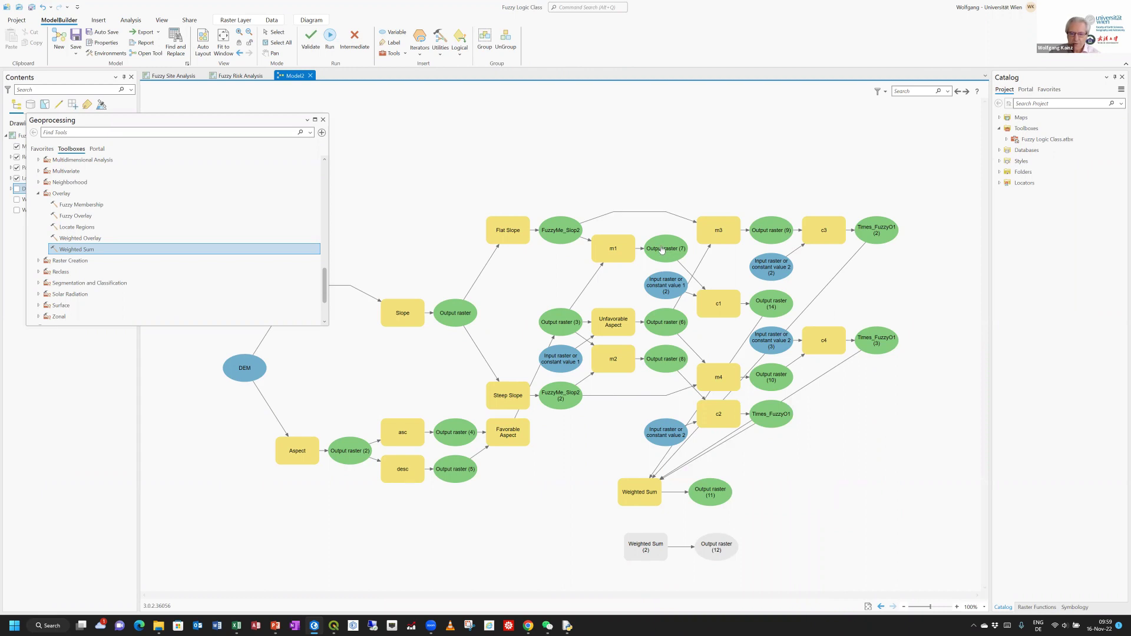
Step: Connect Output raster (7), (8), (9) and (10) to Weighted Sum (2) as input rasters, and accept its parameters with every weight at 1
left_click_drag(662, 250, 652, 527)
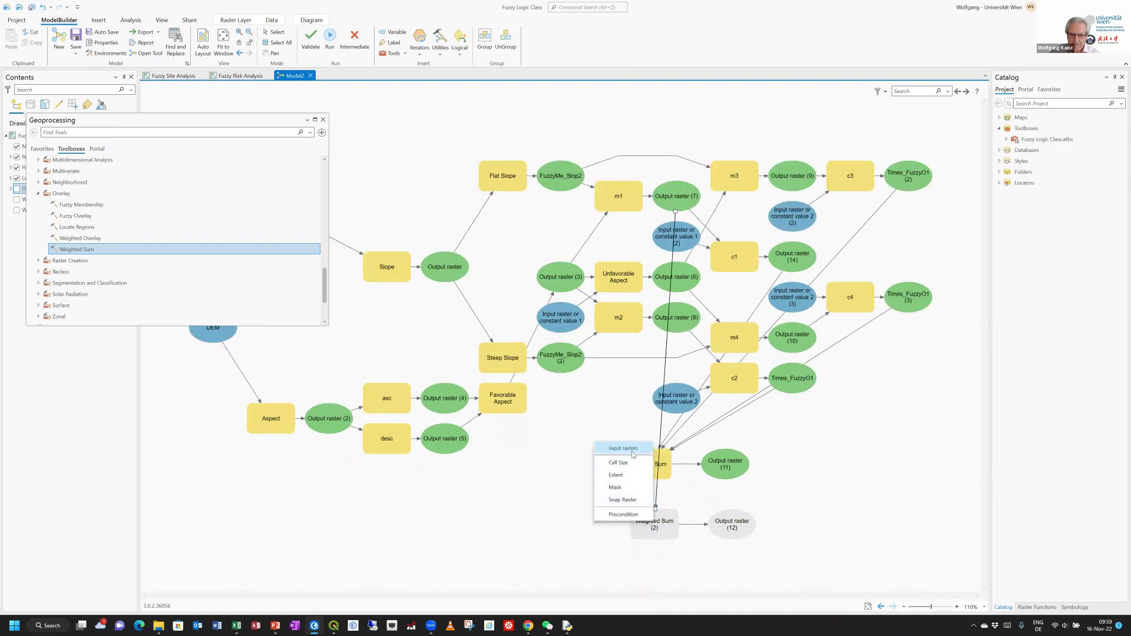
left_click(631, 450)
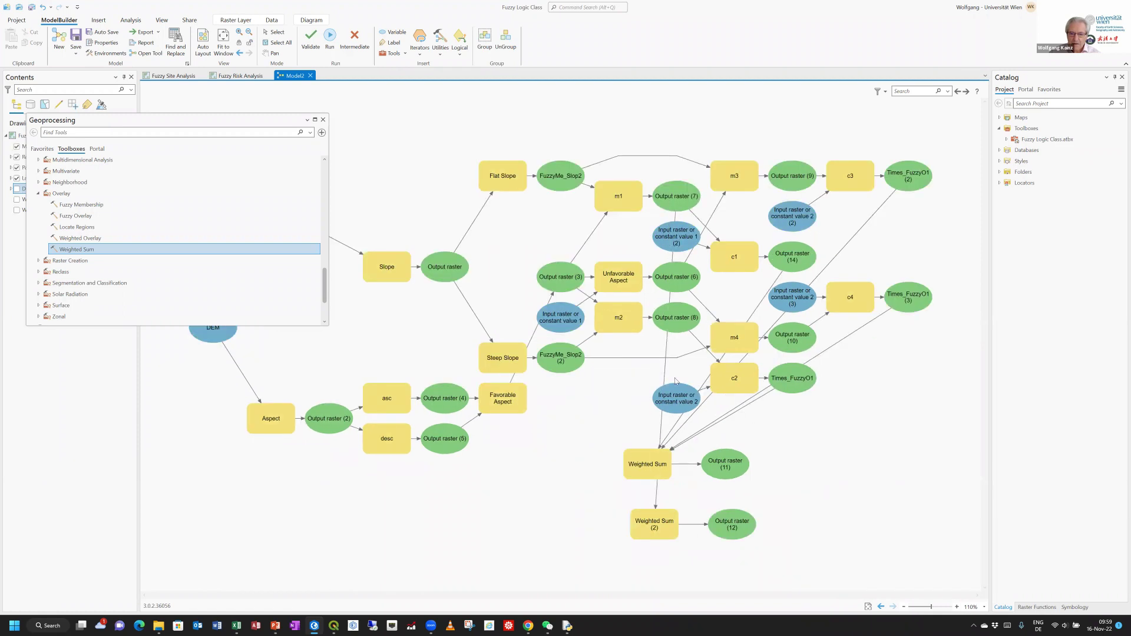
left_click_drag(681, 321, 650, 526)
left_click(634, 529)
left_click_drag(793, 177, 648, 522)
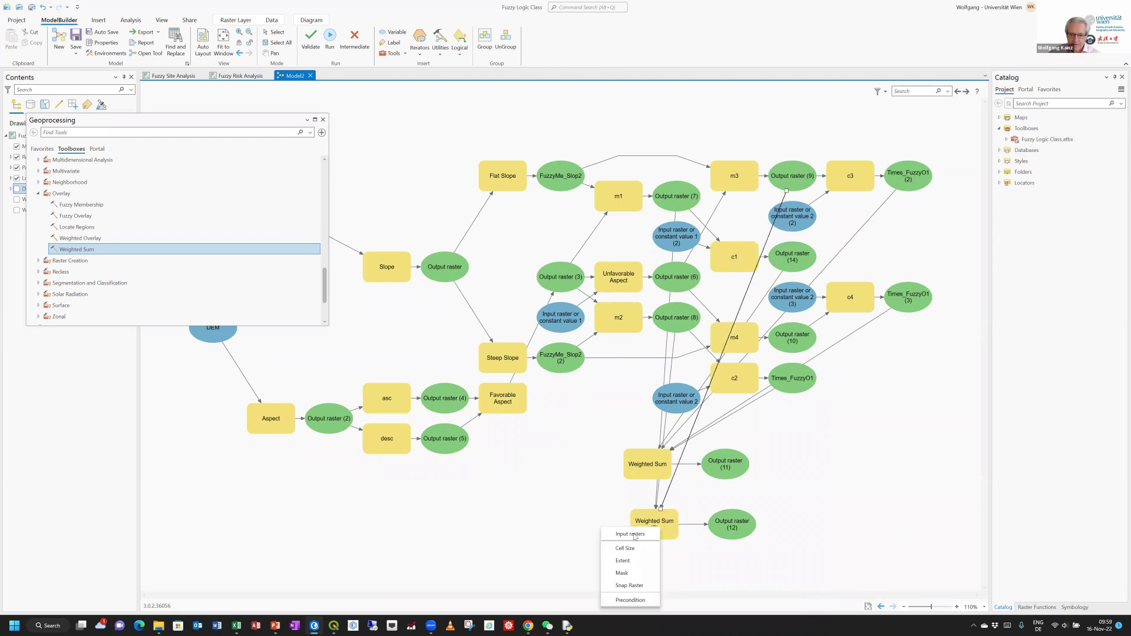
left_click(629, 534)
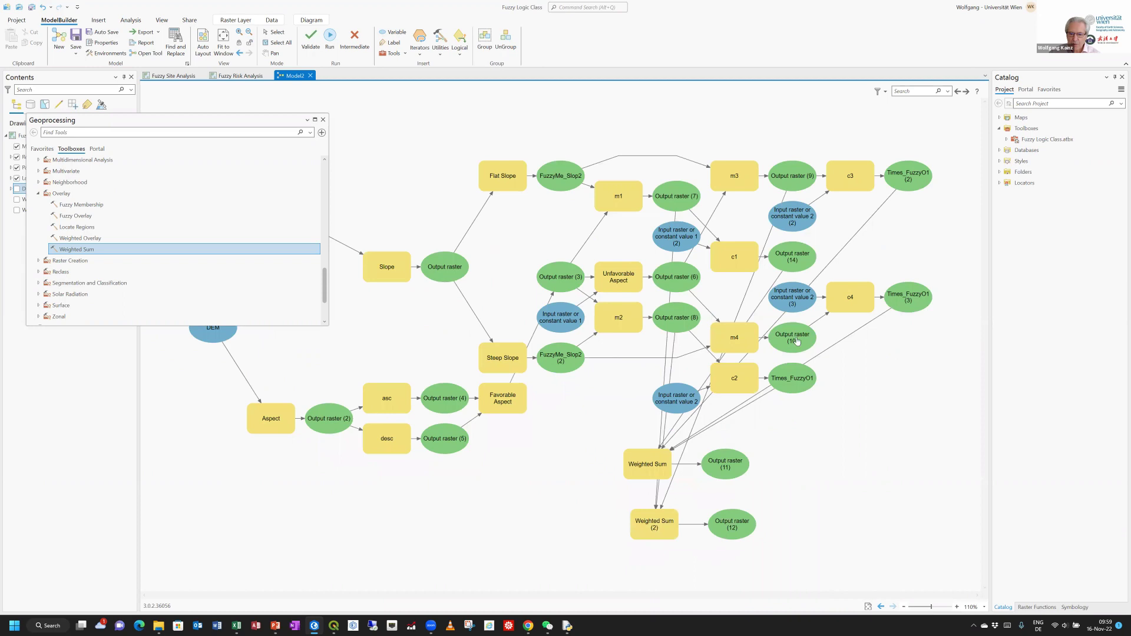
left_click_drag(797, 340, 648, 523)
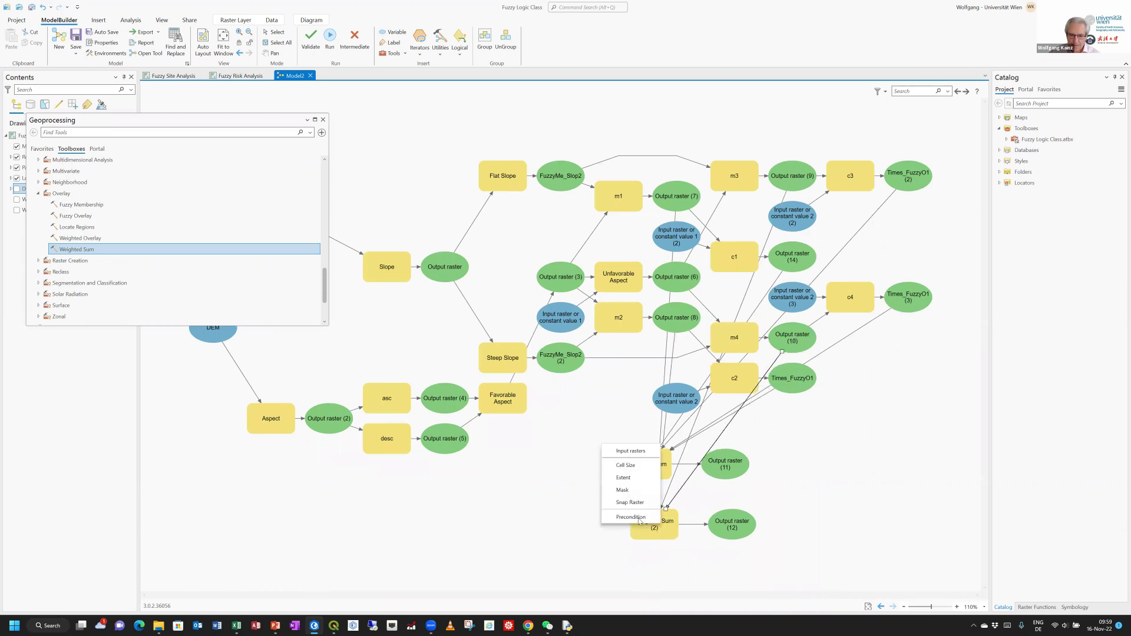
left_click(630, 452)
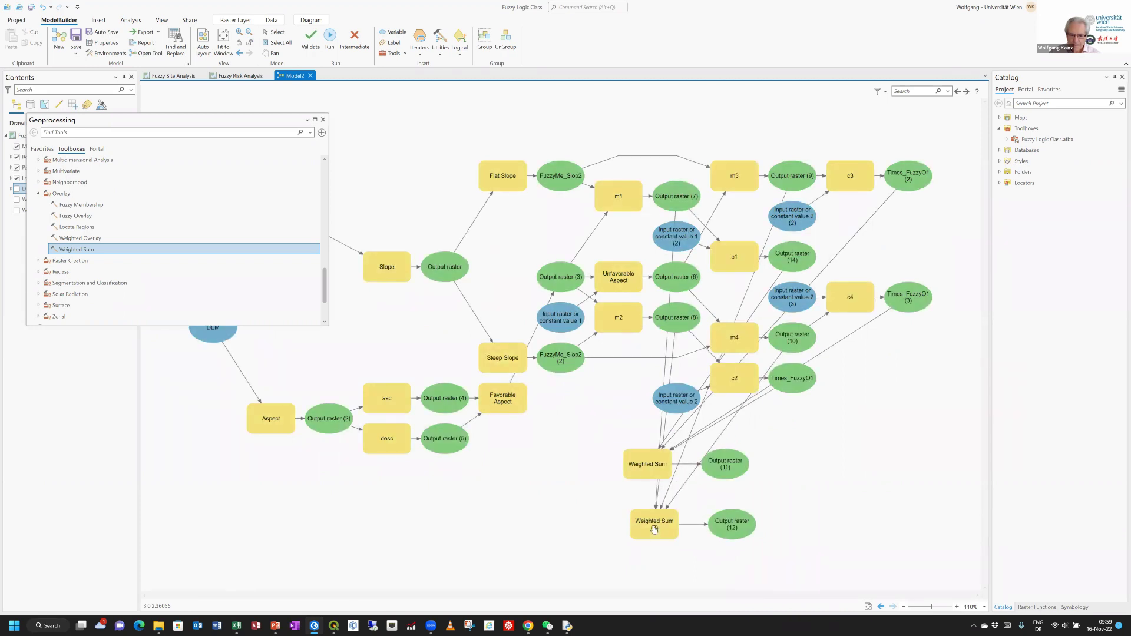
double_click(655, 529)
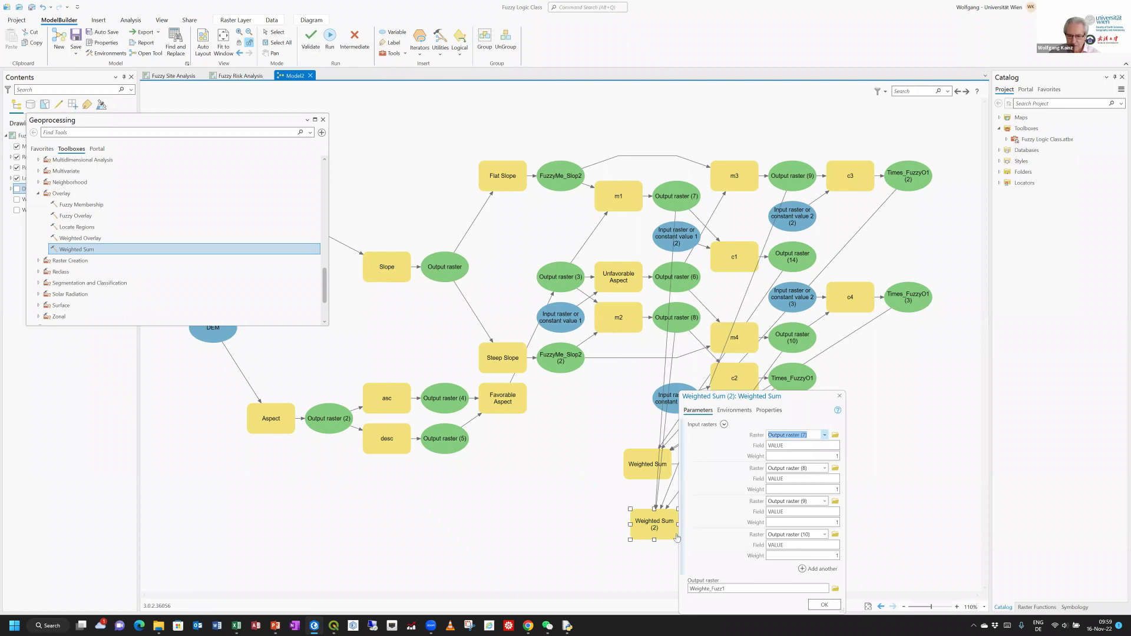
left_click(824, 604)
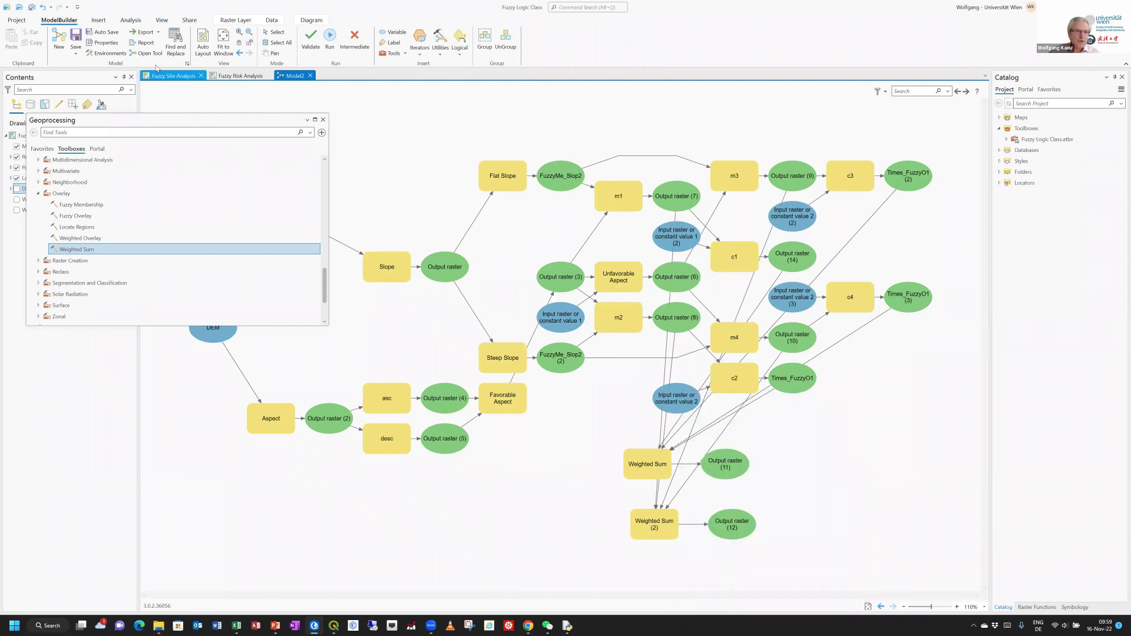
Step: Apply the automatic layout to the model, and check the input rasters of Weighted Sum (2)
left_click(204, 41)
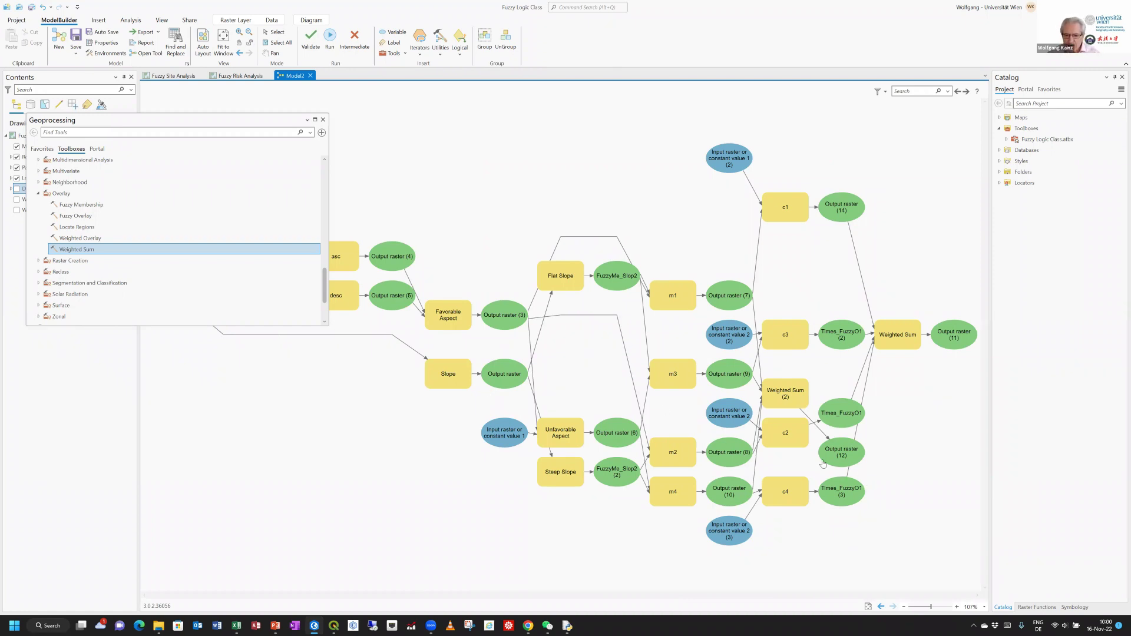
double_click(783, 397)
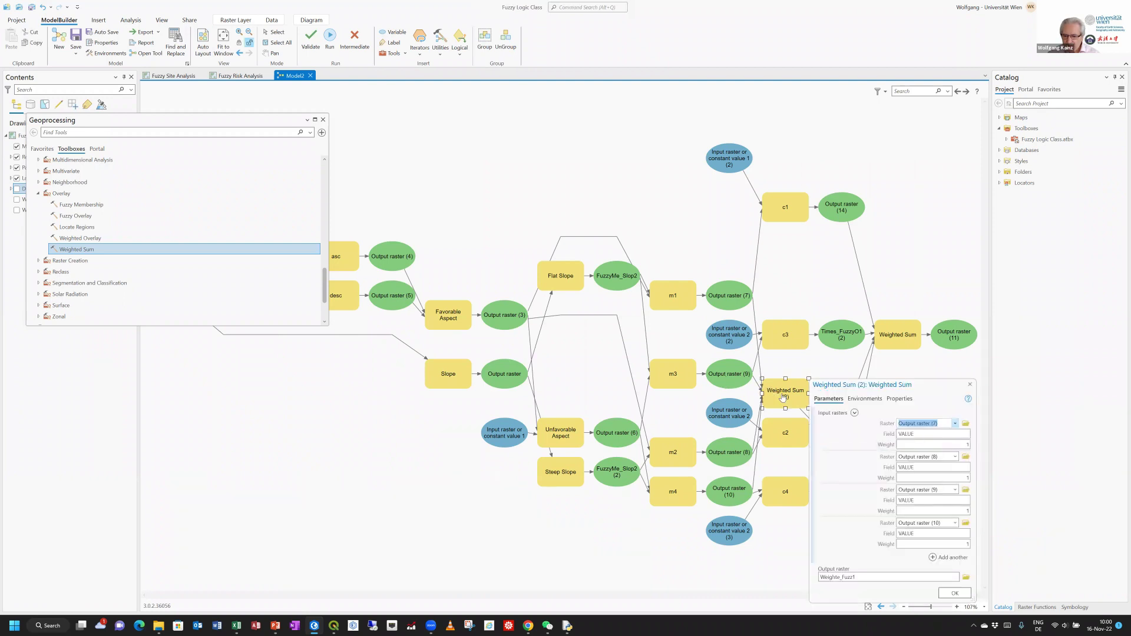
left_click(969, 385)
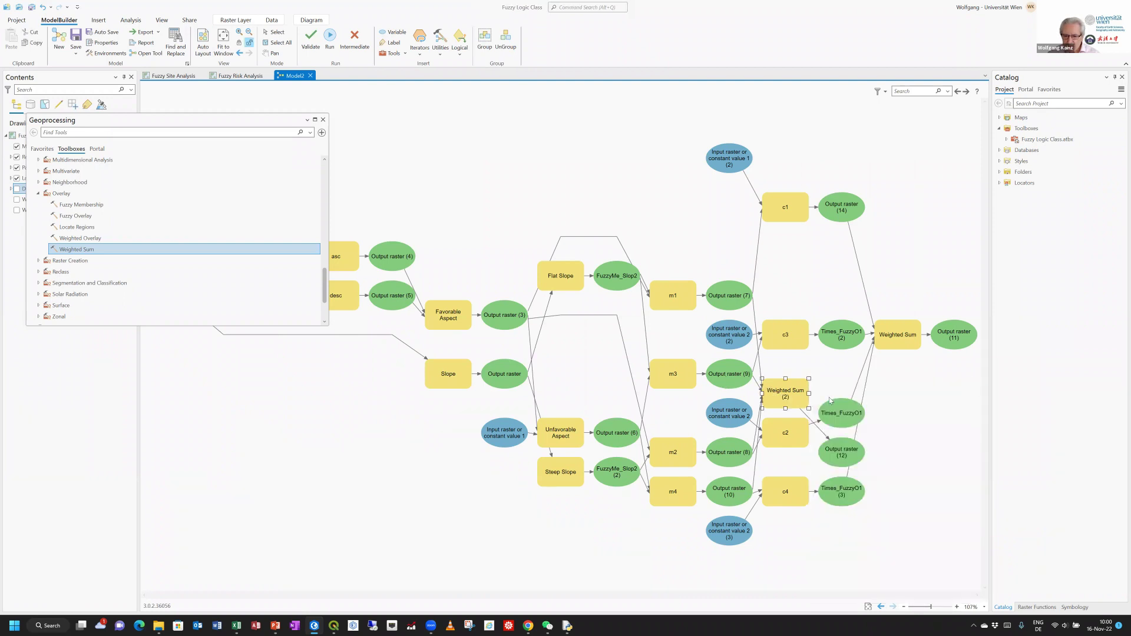
left_click(816, 402)
Step: Rename the first Weighted Sum process as Sum of ci
right_click(896, 342)
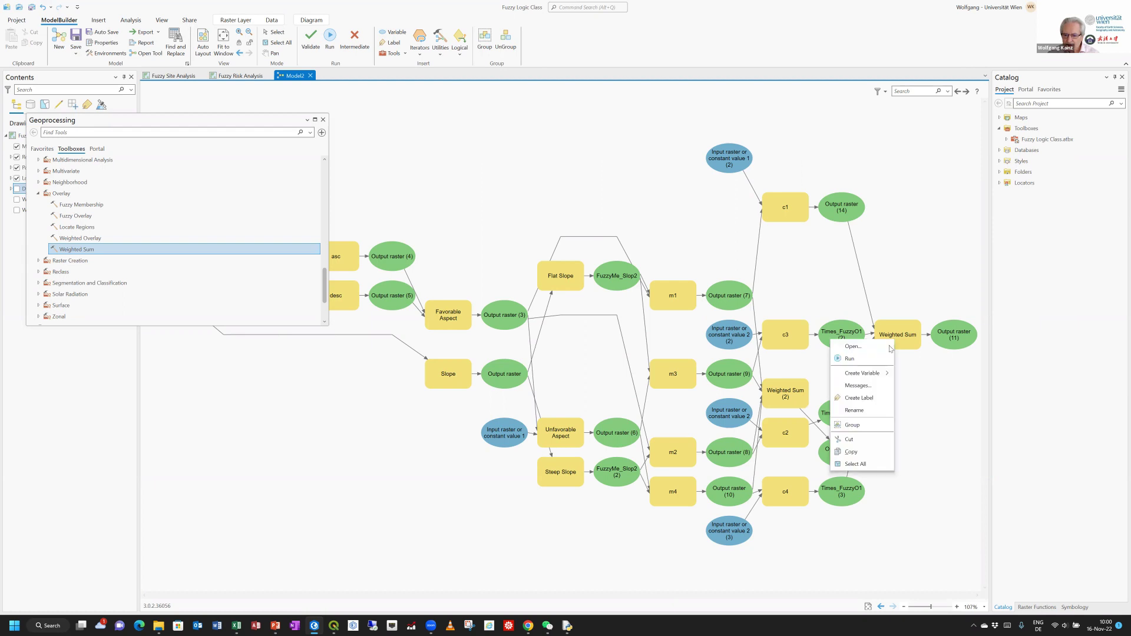
left_click(860, 421)
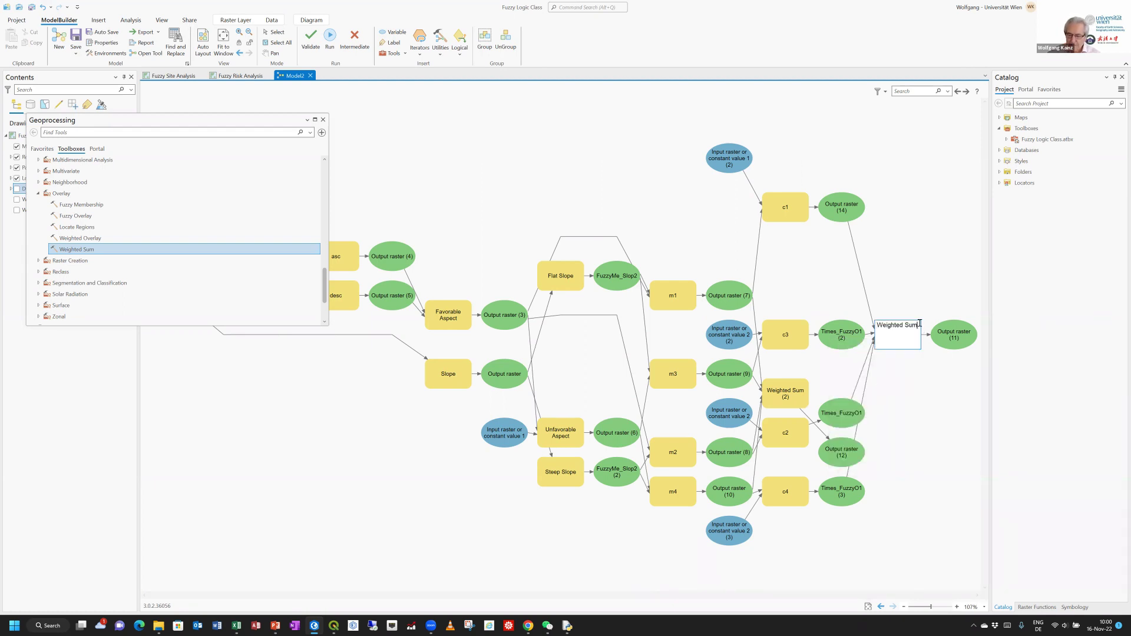
key("BackSpace")
key("BackSpace")
key("BackSpace")
key("BackSpace")
key("BackSpace")
key("BackSpace")
key("BackSpace")
key("BackSpace")
key("BackSpace")
key("BackSpace")
key("BackSpace")
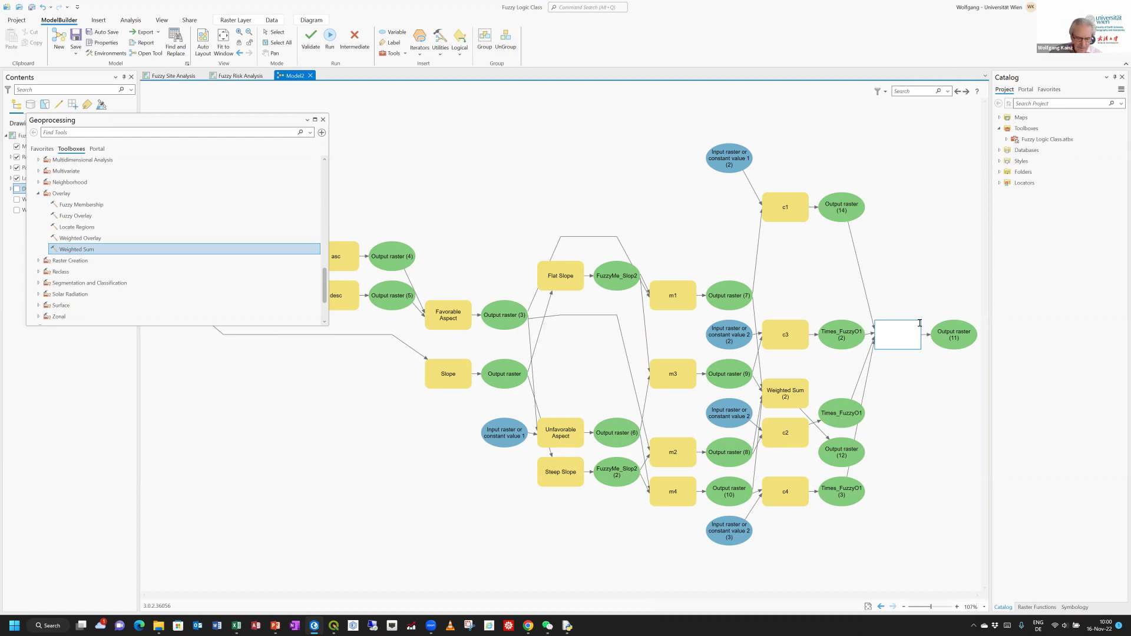
type("Sum of ci")
key("Return")
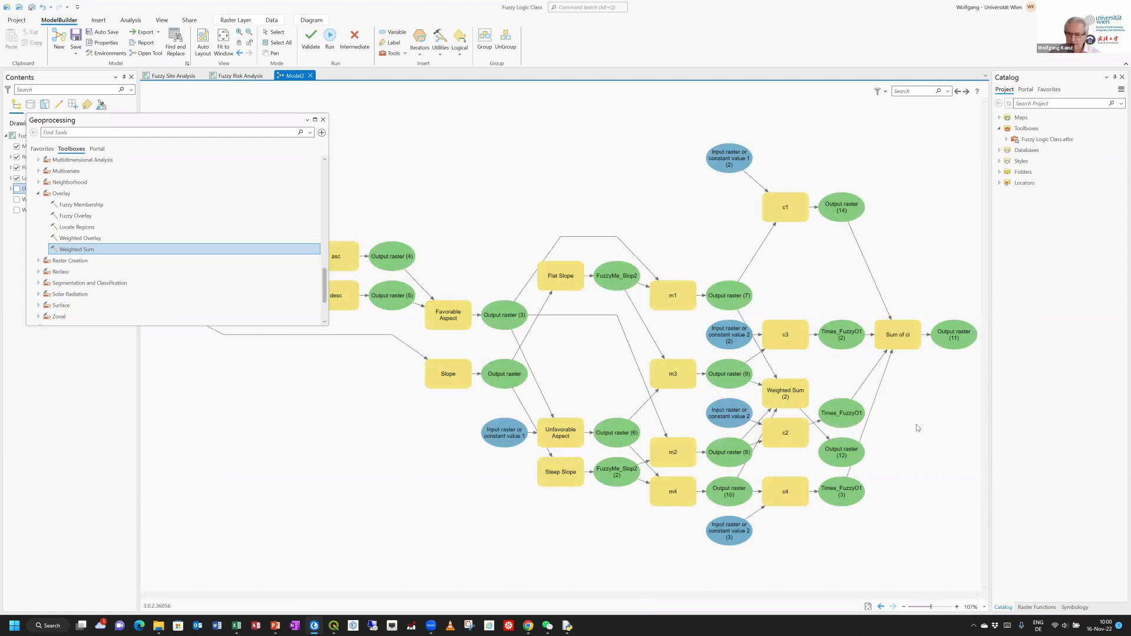
Step: Rename the Weighted Sum (2) process as Sum of mi
right_click(790, 401)
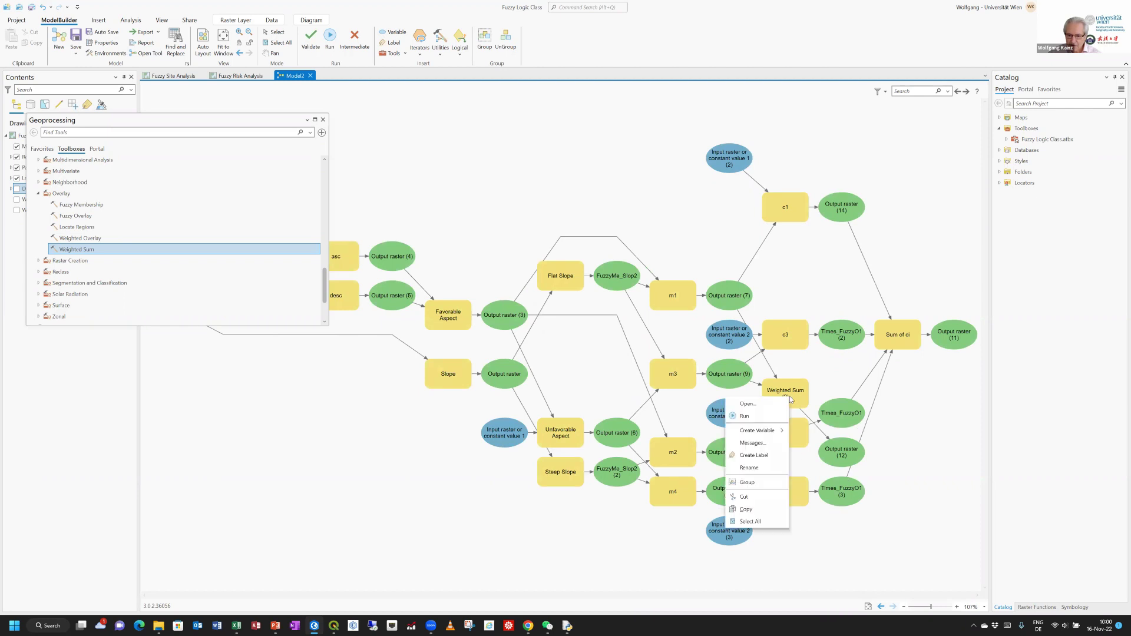
left_click(777, 469)
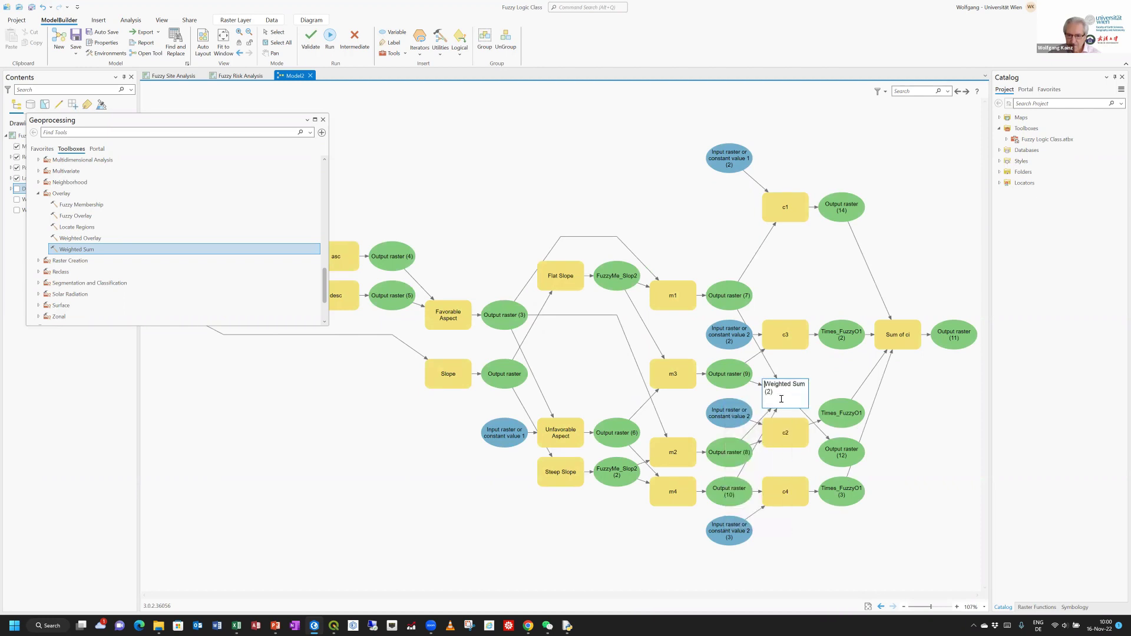
key("Delete")
key("Delete")
key("Delete")
key("Delete")
key("Delete")
key("Delete")
key("Delete")
key("Delete")
key("Delete")
key("Delete")
key("Delete")
key("Delete")
key("Delete")
key("Delete")
key("Delete")
key("Delete")
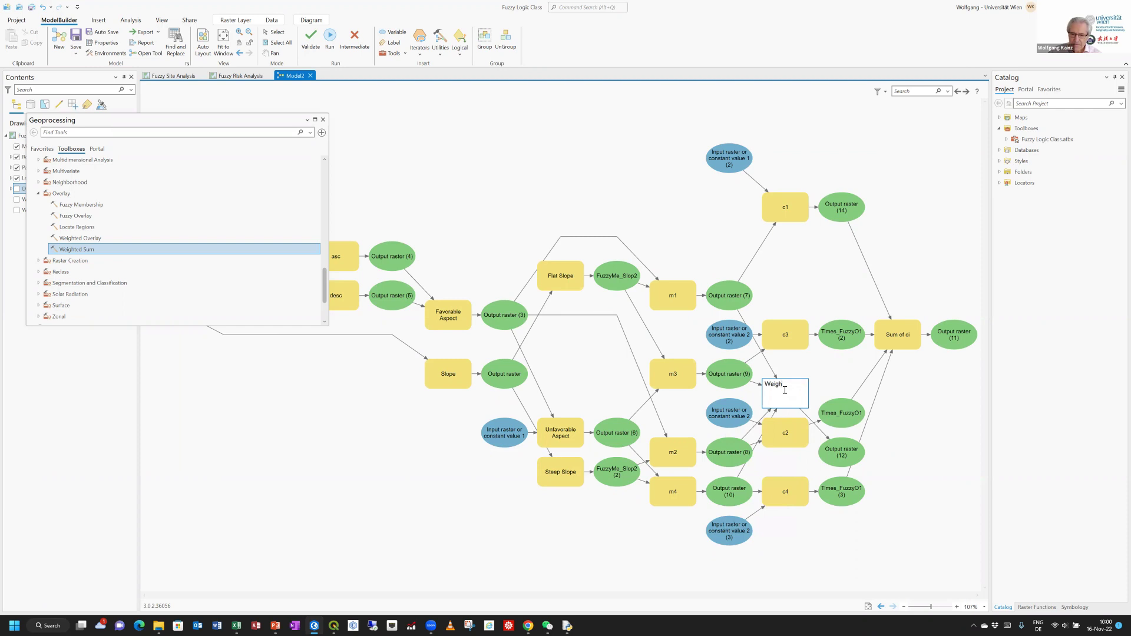
type("Su")
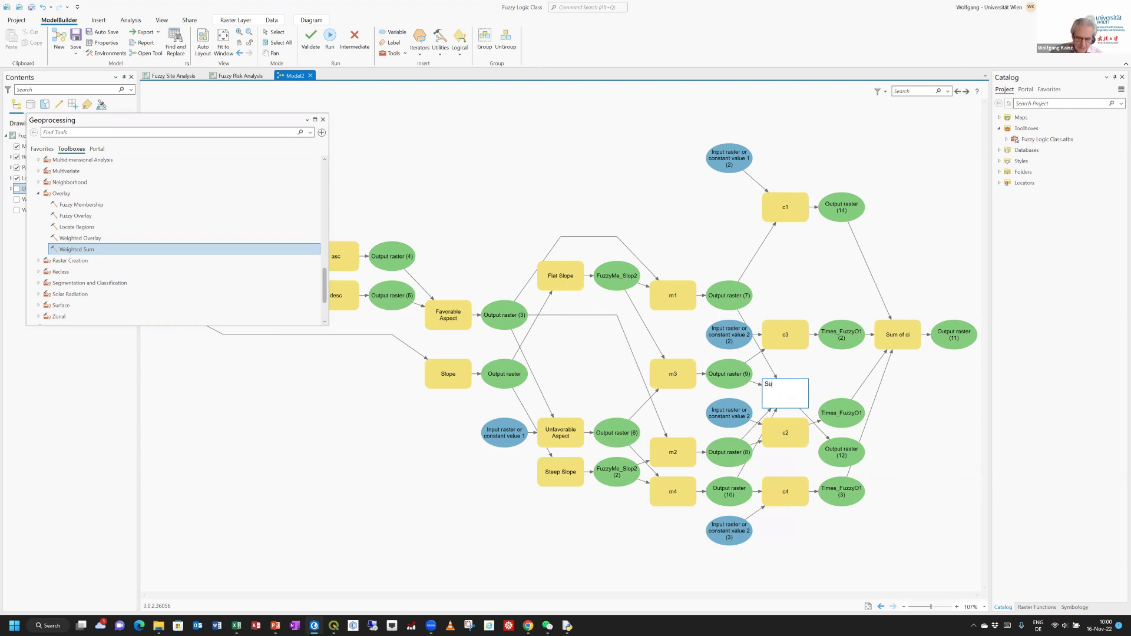
type("m of mi")
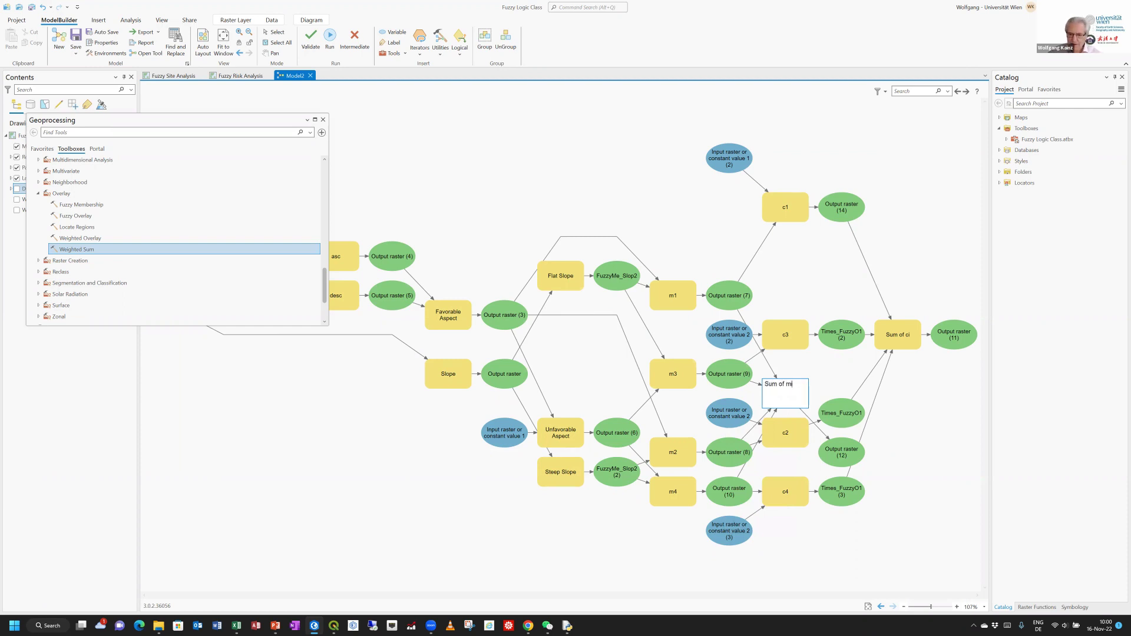
left_click(792, 553)
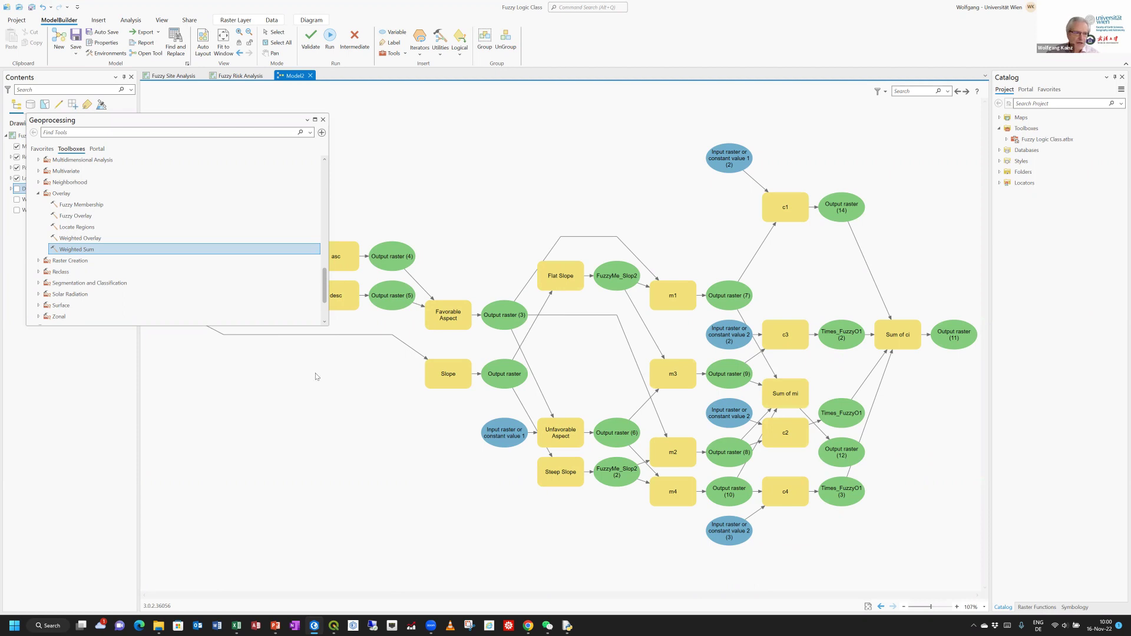
Step: Find the Divide tool in the Math toolset and add it to the model below the Sum of ci process
left_click(39, 194)
scroll(50, 224, "down", 2)
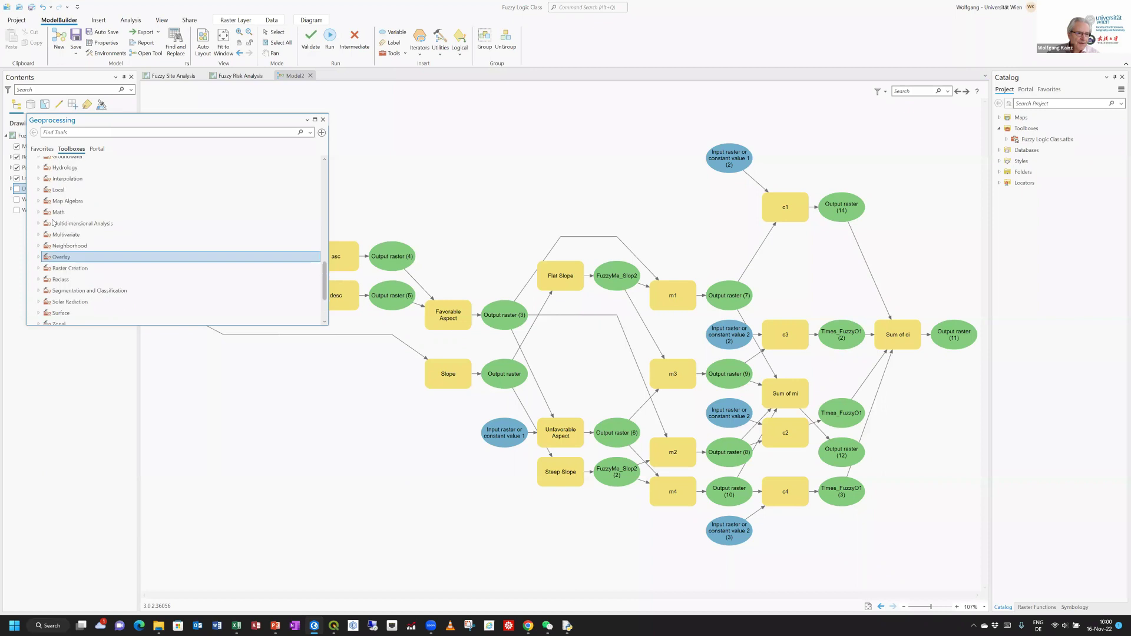
scroll(43, 209, "up", 3)
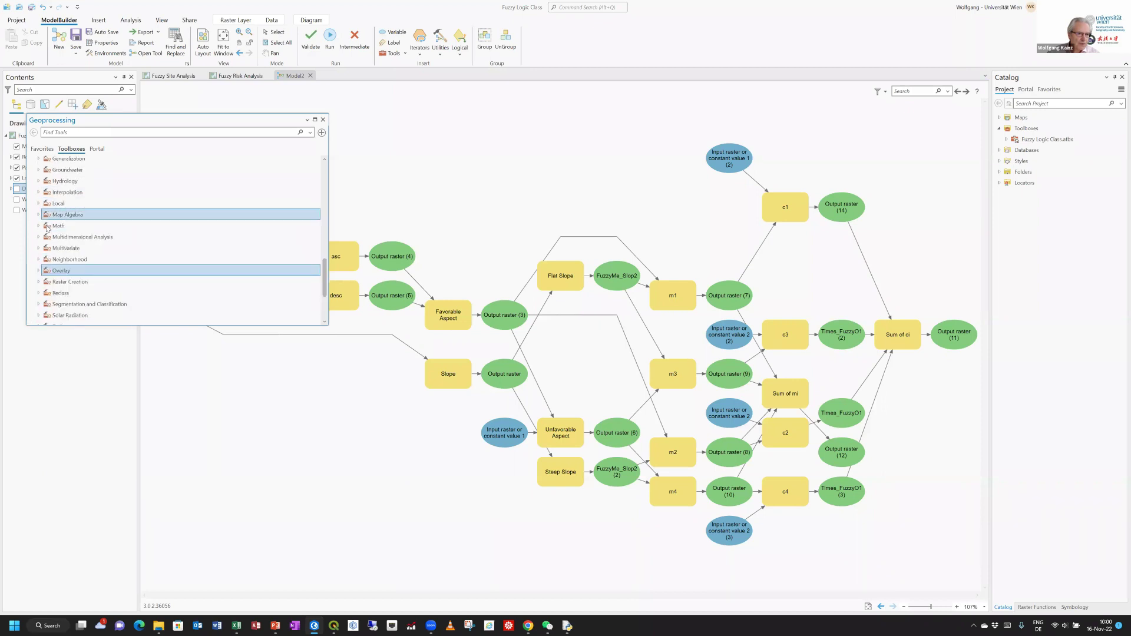
left_click(39, 226)
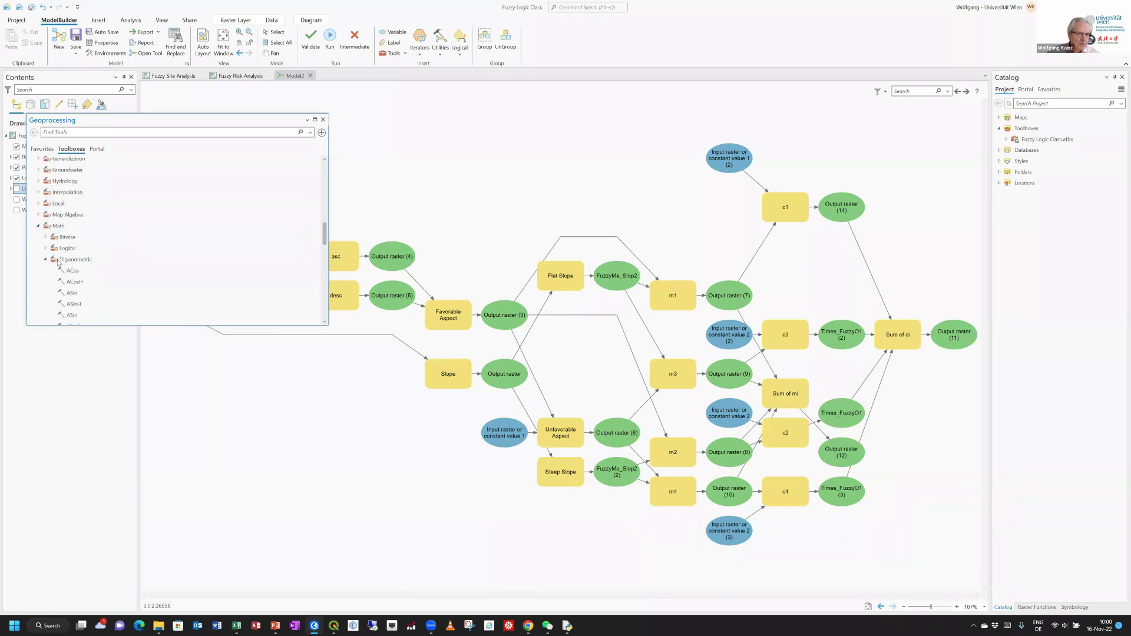
scroll(93, 261, "down", 3)
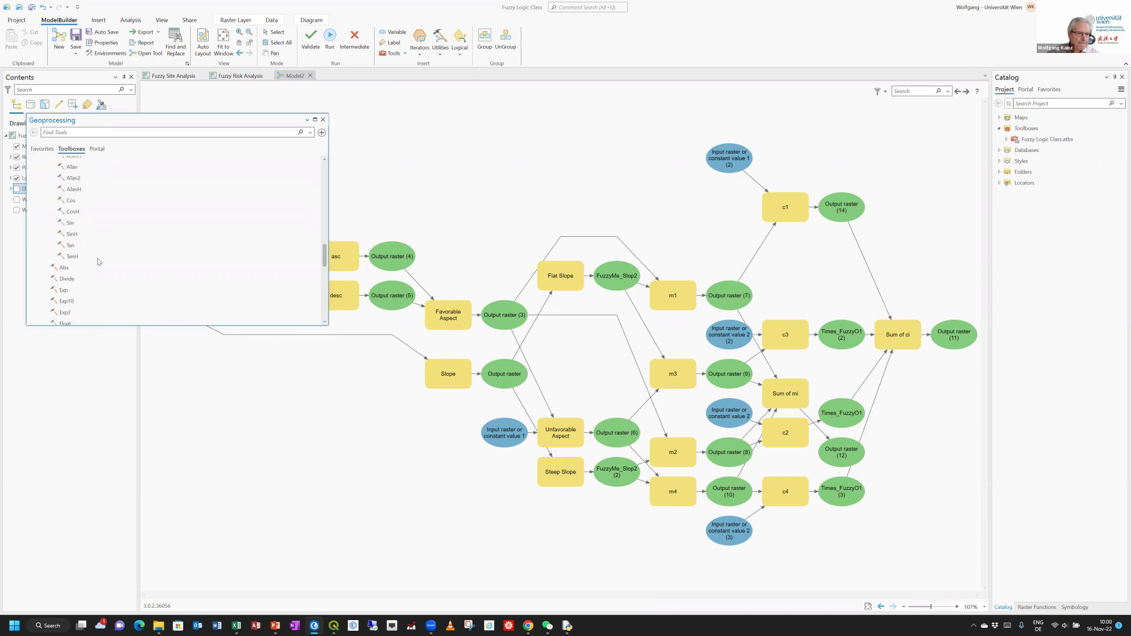
left_click(74, 283)
double_click(71, 284)
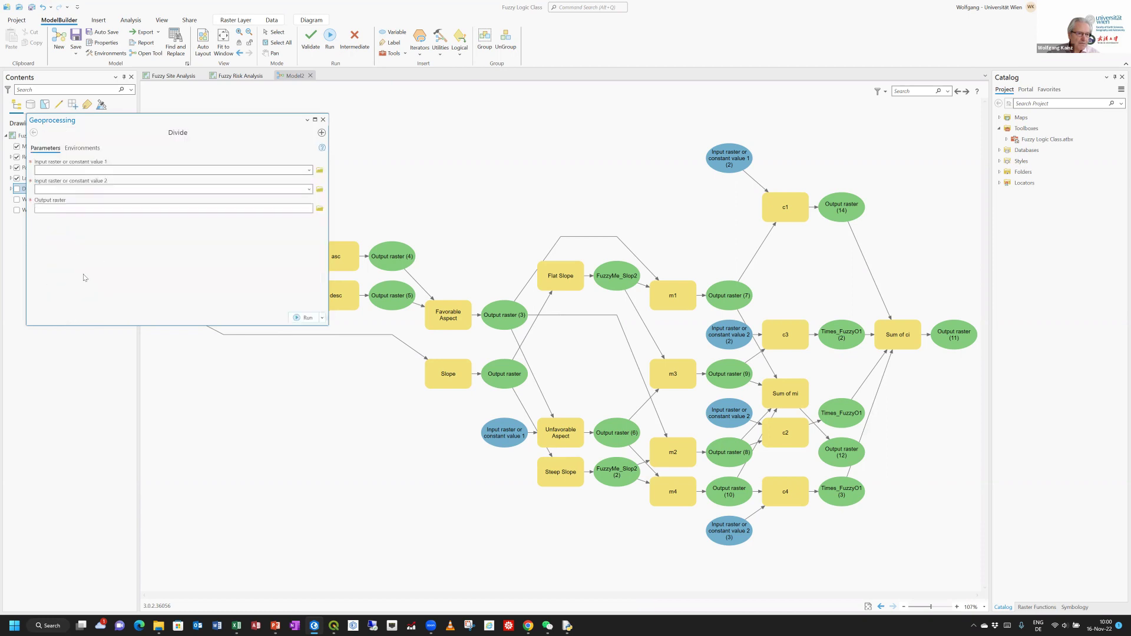
left_click(33, 132)
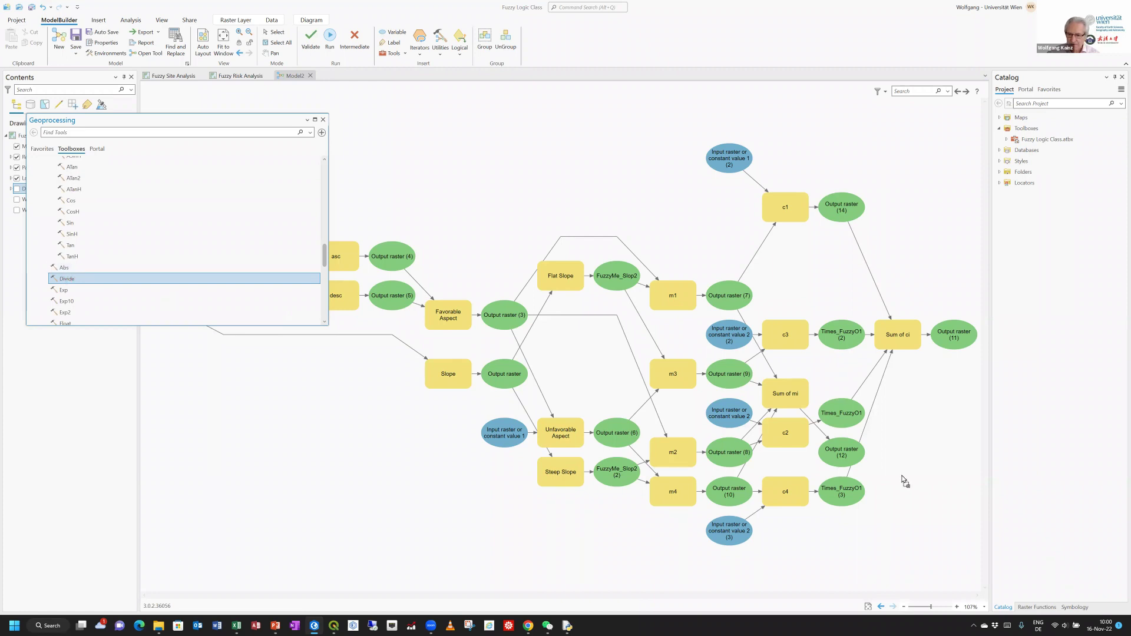
left_click_drag(903, 478, 904, 480)
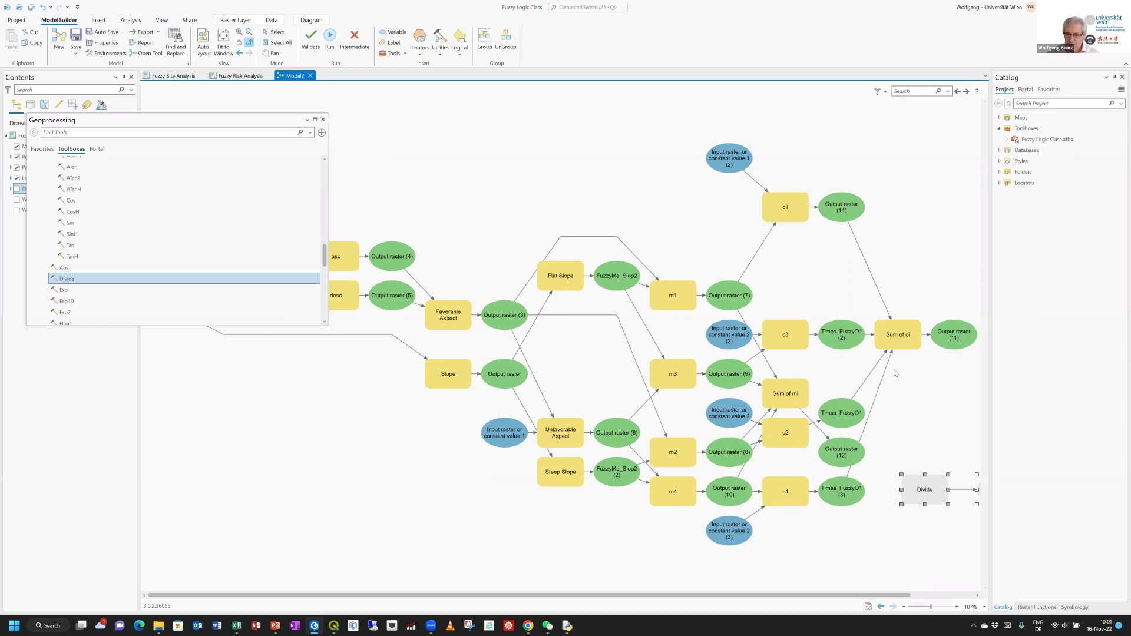
Step: Connect Output raster (11) and Output raster (12) to the Divide tool as its two inputs, and apply the automatic layout
left_click_drag(951, 338, 926, 491)
left_click(886, 499)
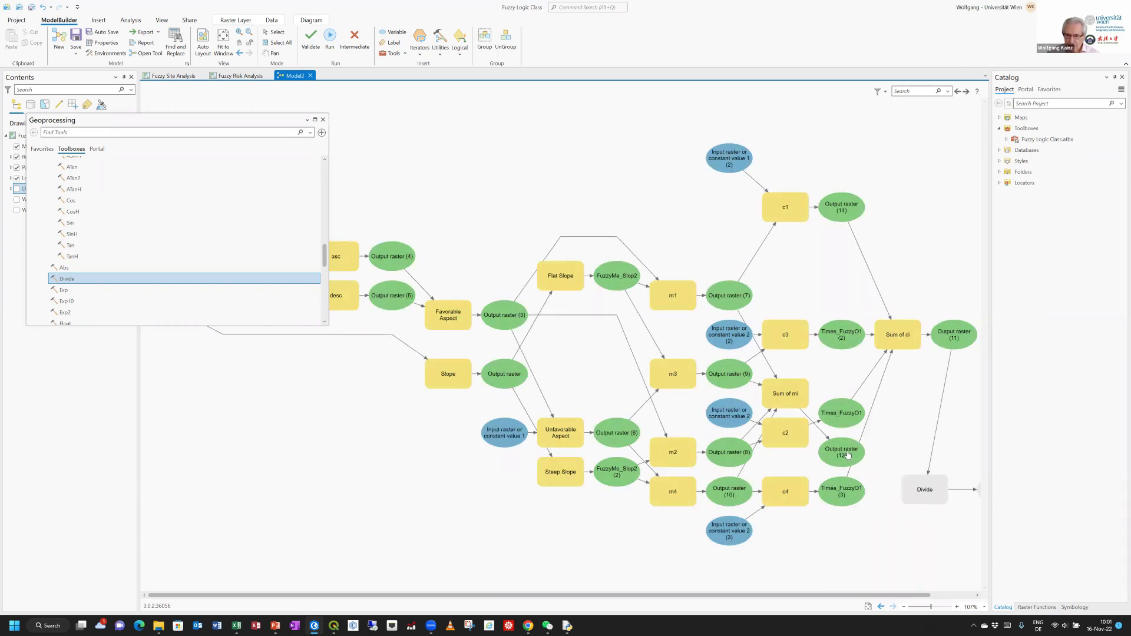
left_click_drag(848, 456, 920, 497)
left_click(907, 512)
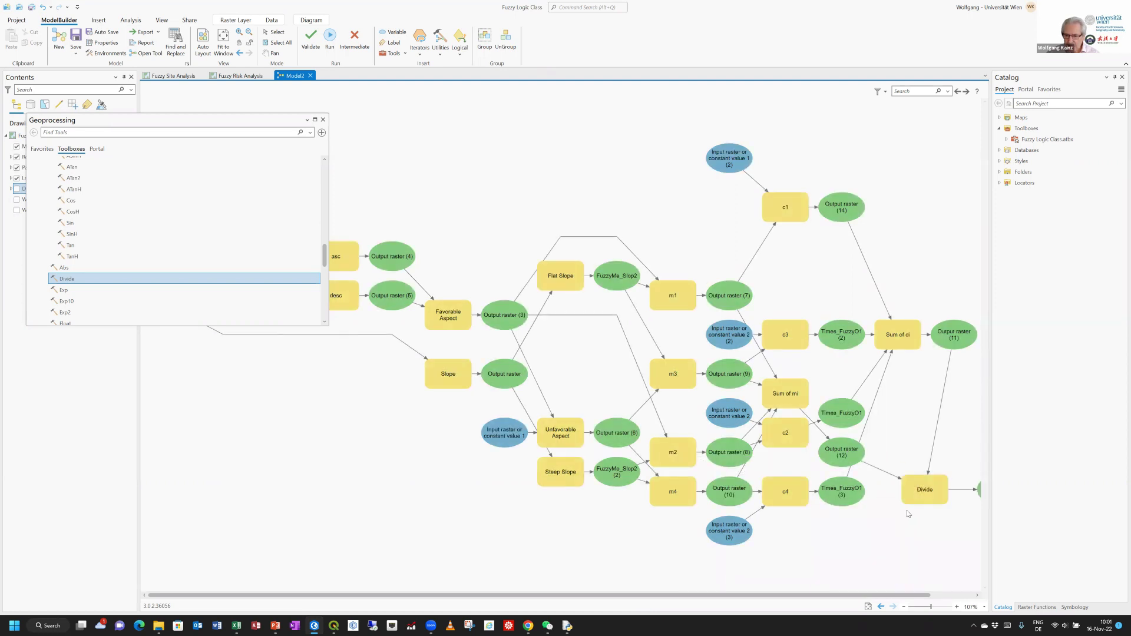
left_click(204, 44)
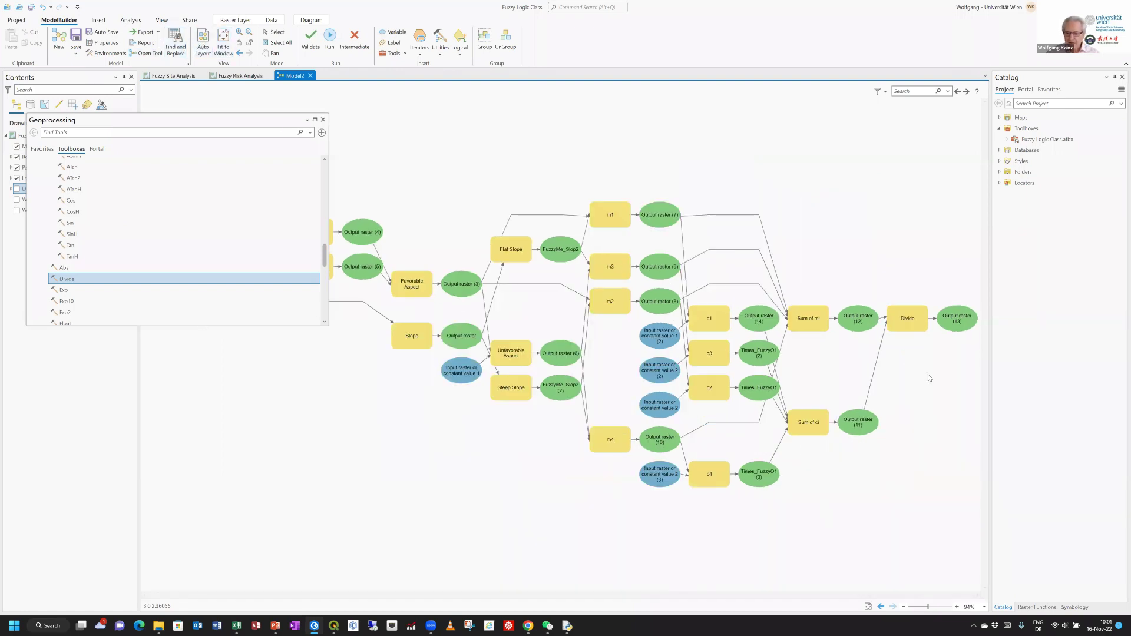
Step: Rename the Divide process as Final, and close the Geoprocessing pane
right_click(907, 321)
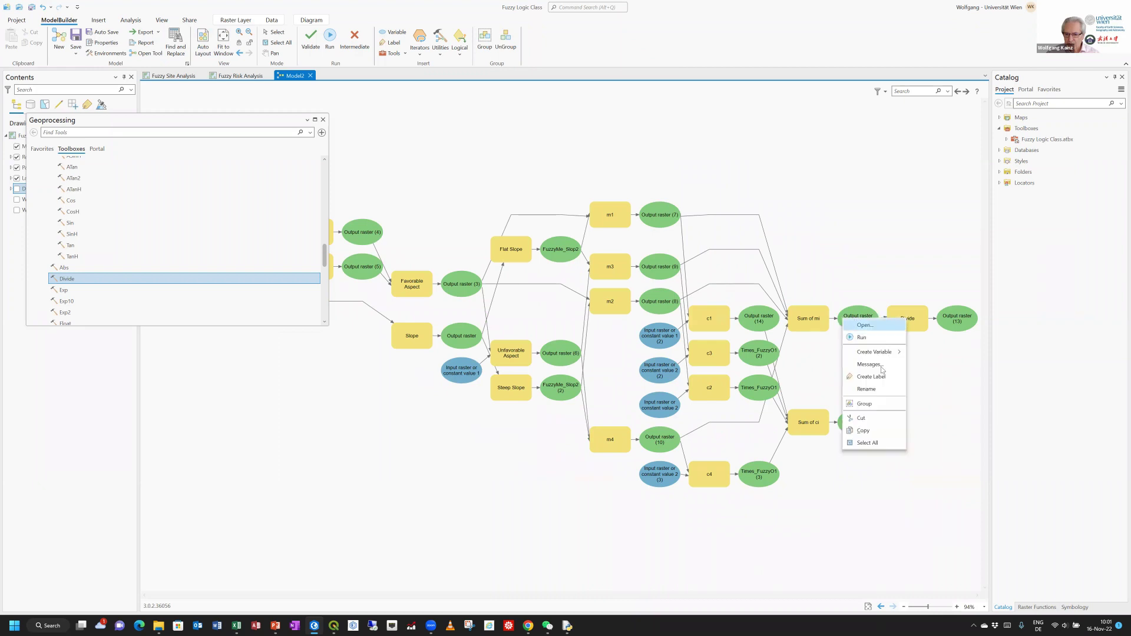
left_click(884, 389)
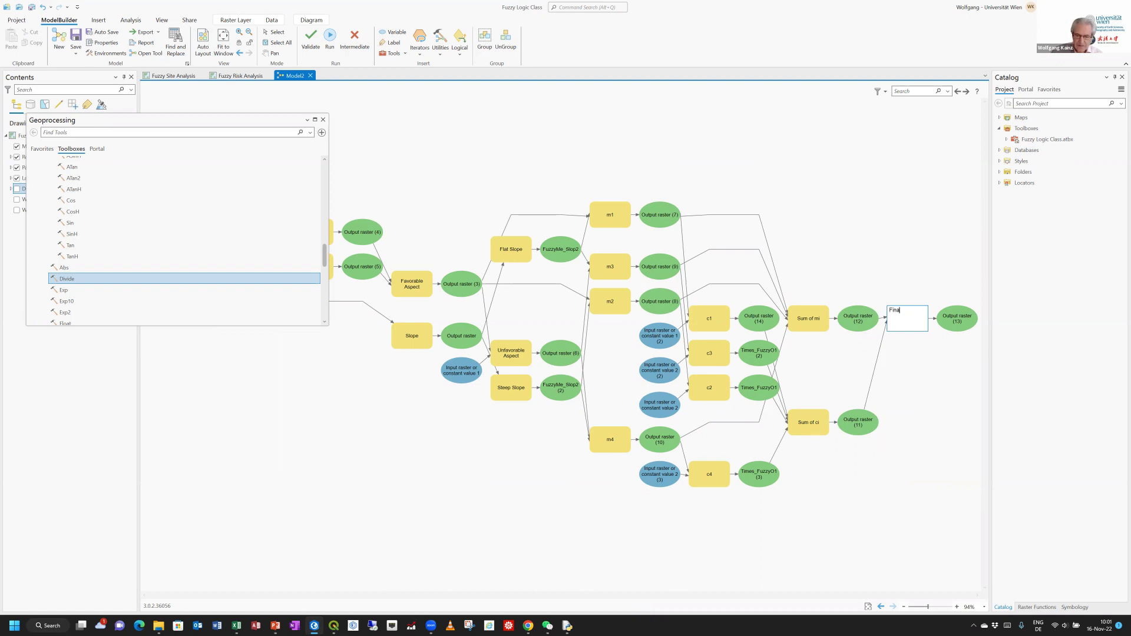
left_click(864, 508)
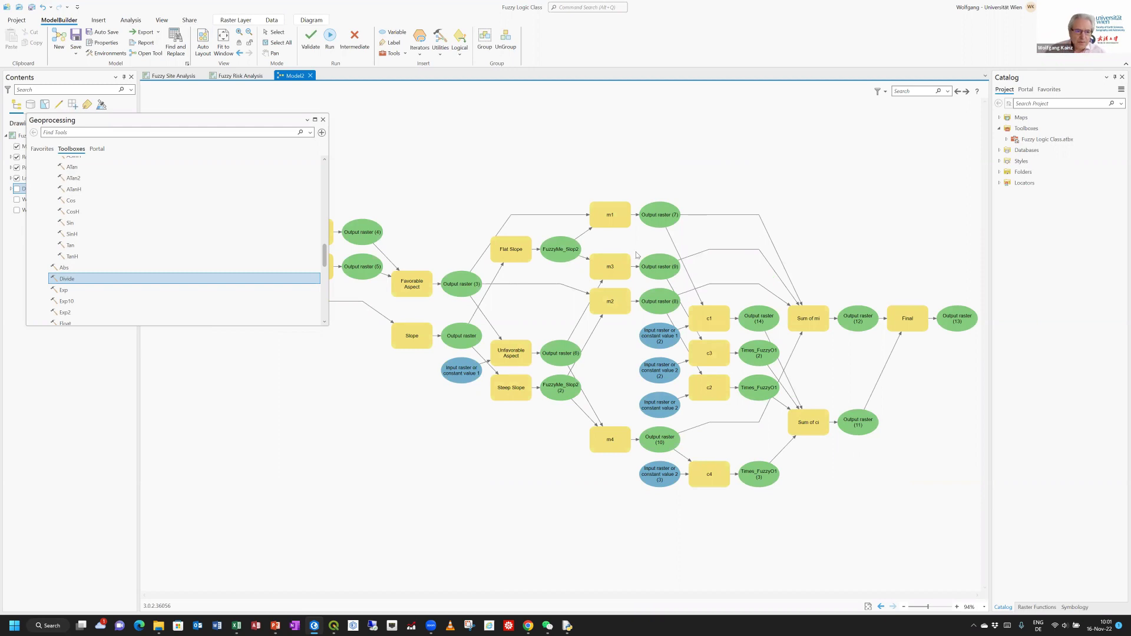
left_click(322, 120)
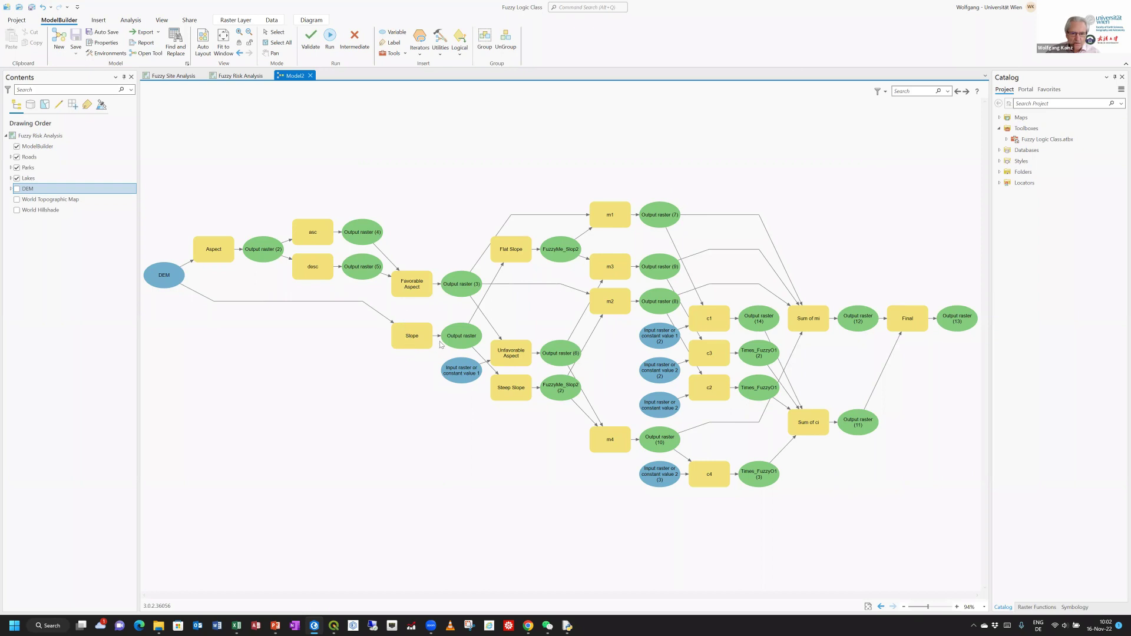
Step: Set the outputs of the Steep Slope and Flat Slope processes to be added to the map display
right_click(518, 390)
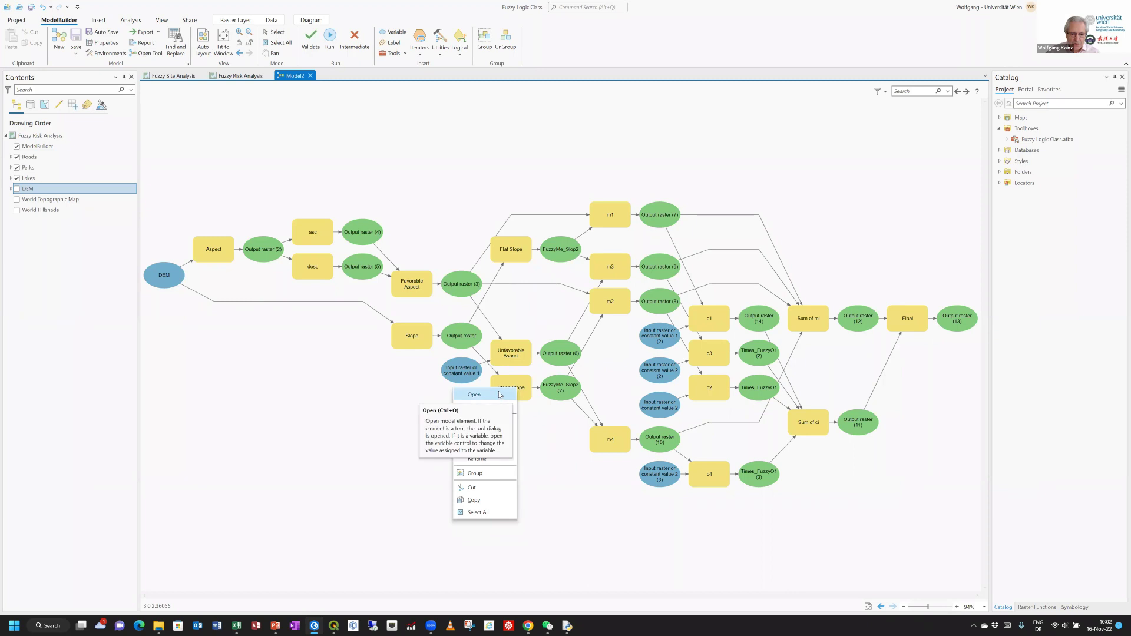
left_click(537, 468)
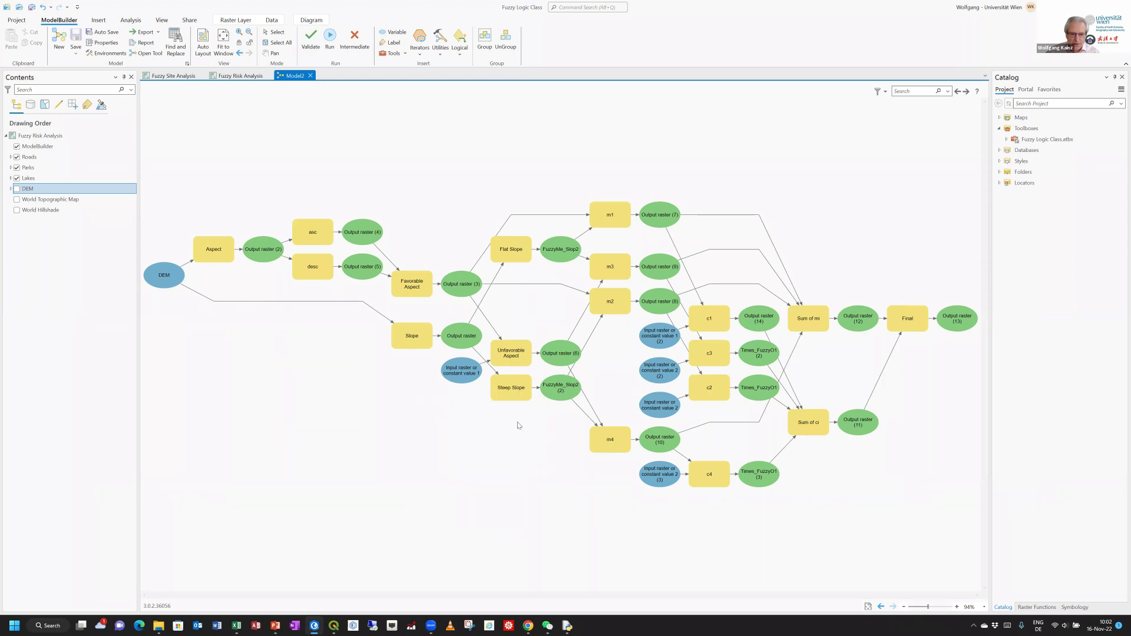
right_click(564, 394)
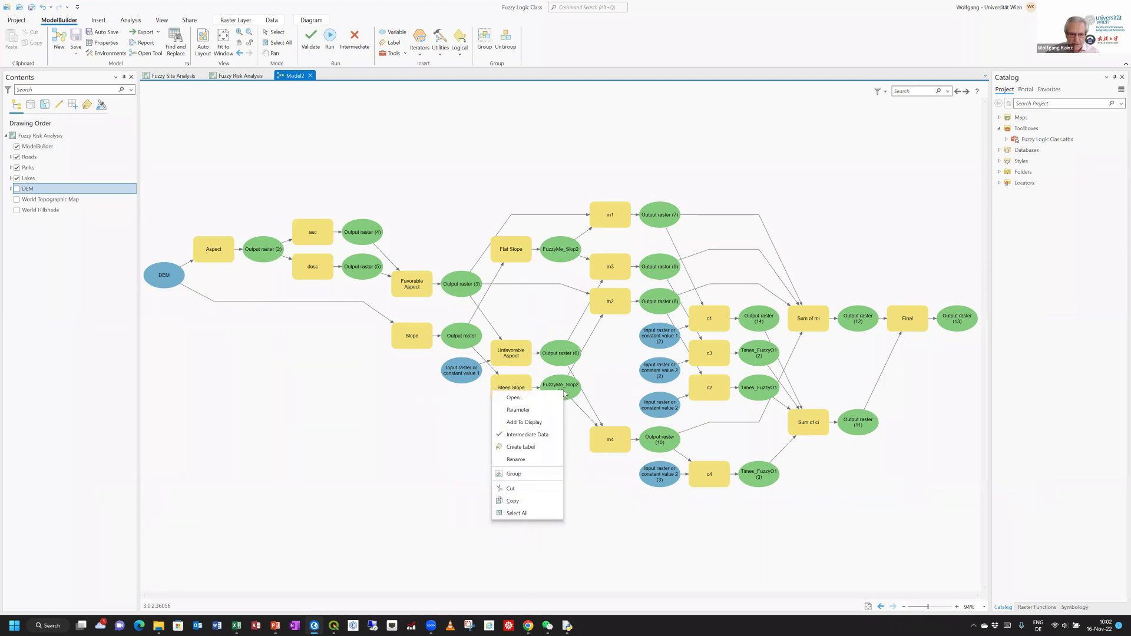
left_click(533, 424)
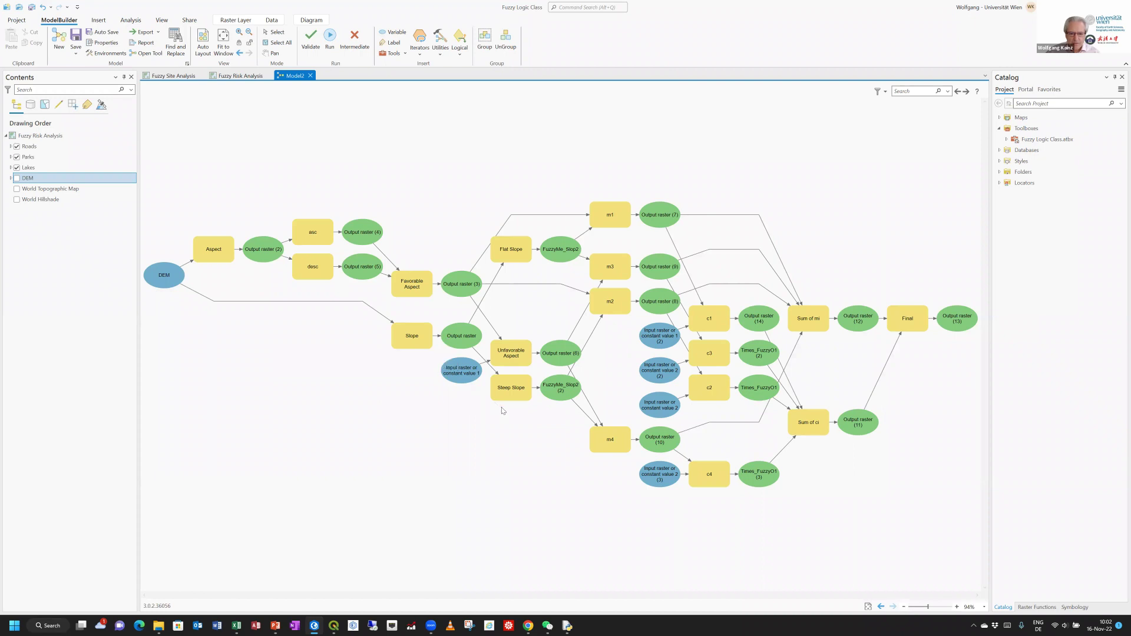
right_click(564, 250)
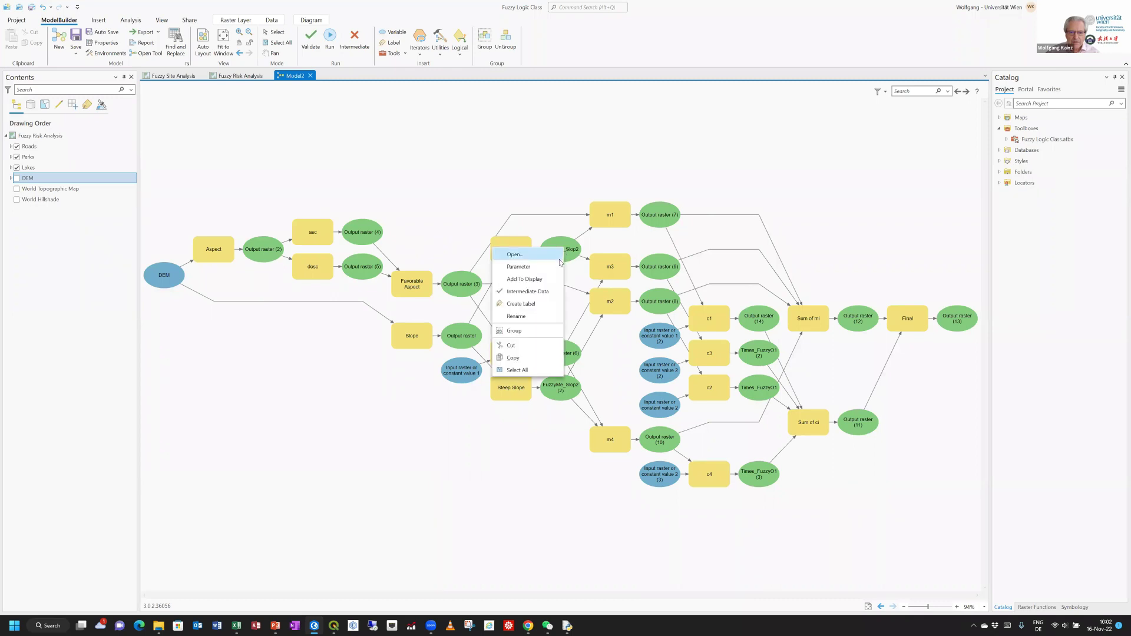
left_click(547, 281)
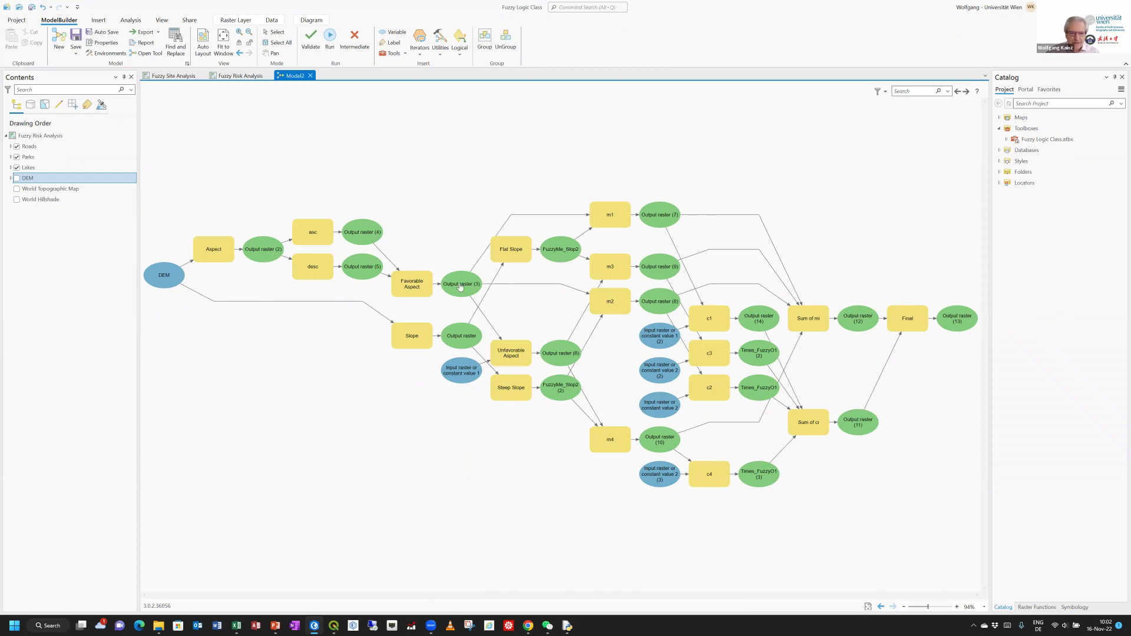
Step: Set the outputs of the Favorable Aspect, Unfavorable Aspect and Final processes to be added to the map display
right_click(457, 286)
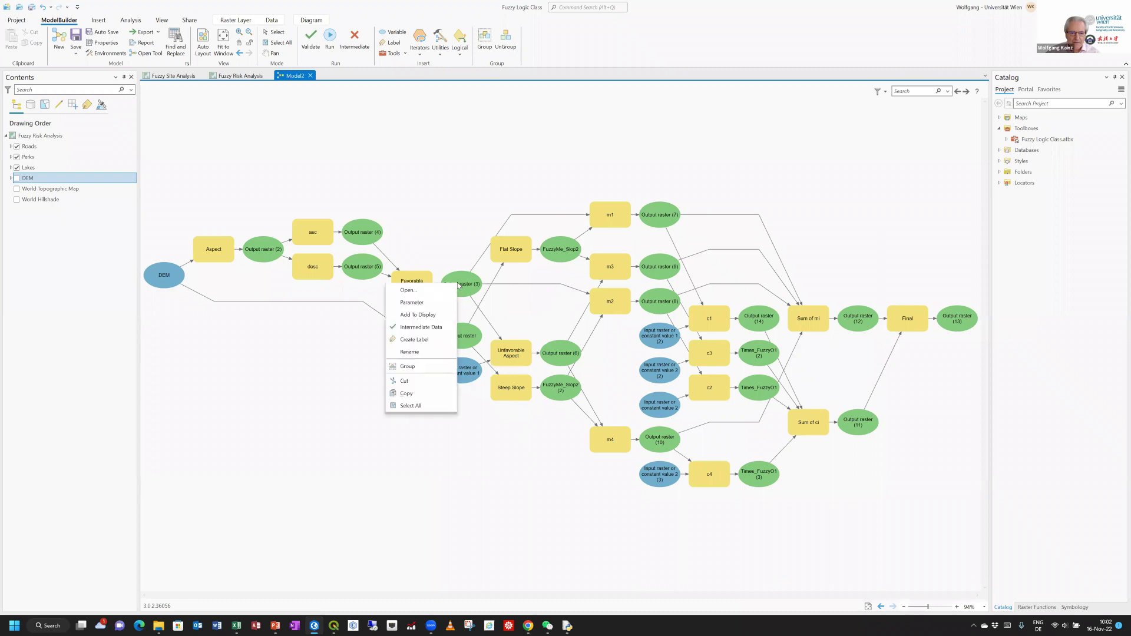
left_click(440, 316)
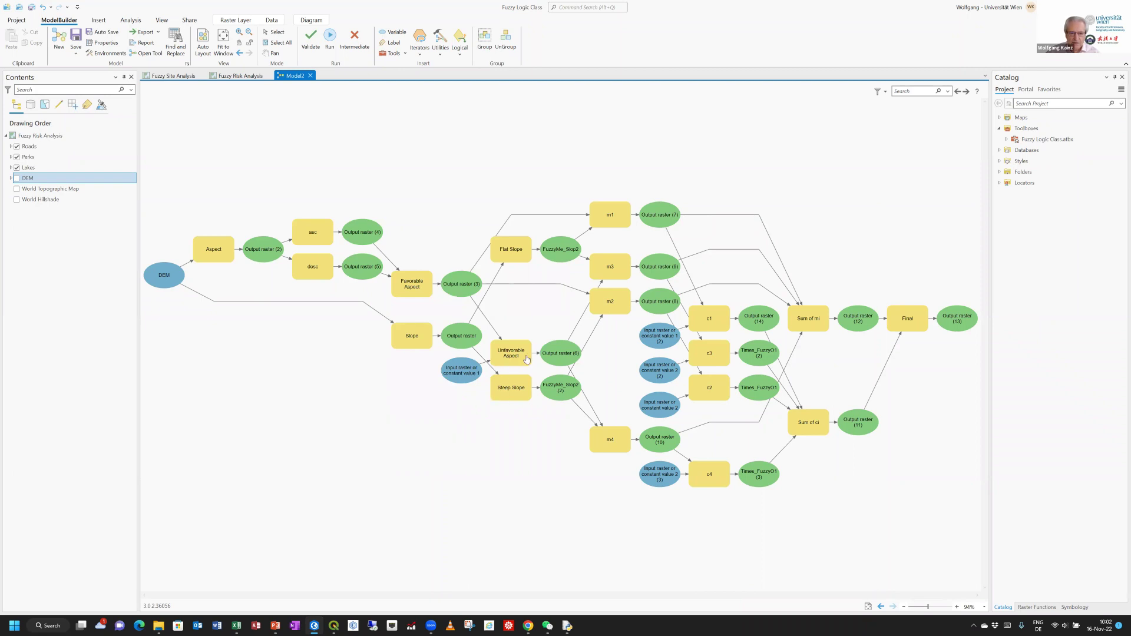
right_click(562, 357)
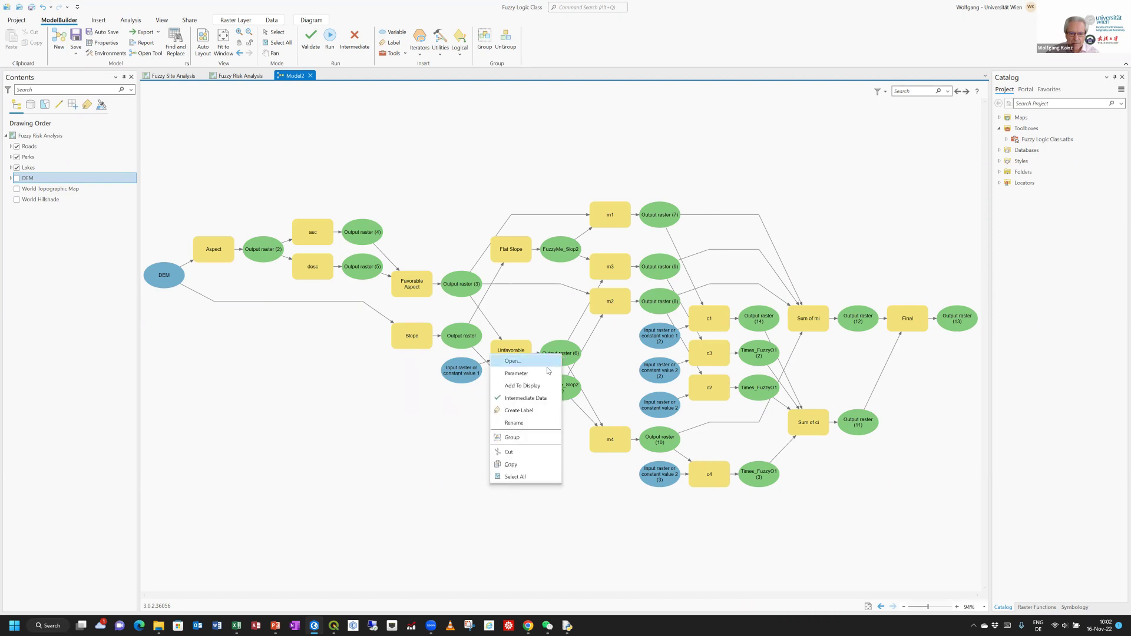
left_click(544, 387)
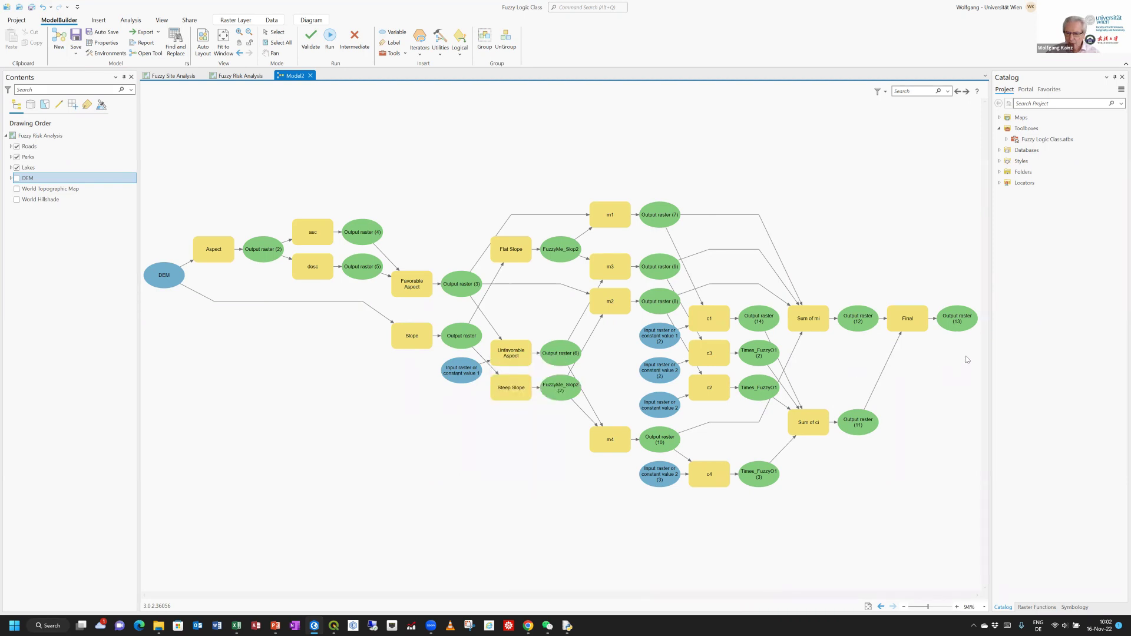
right_click(957, 318)
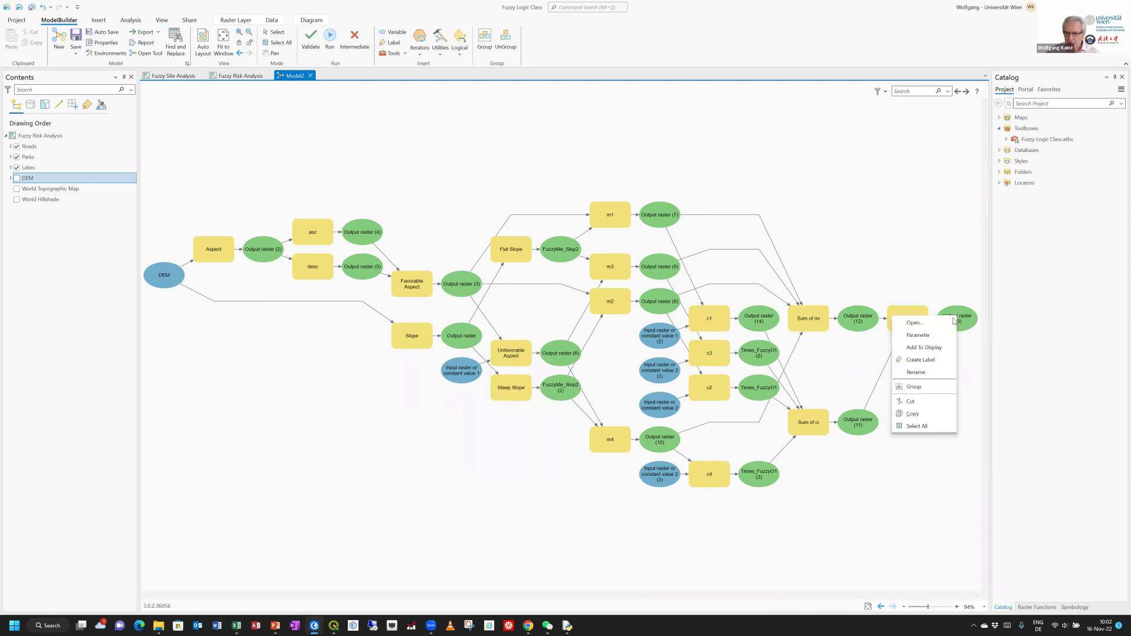
left_click(940, 352)
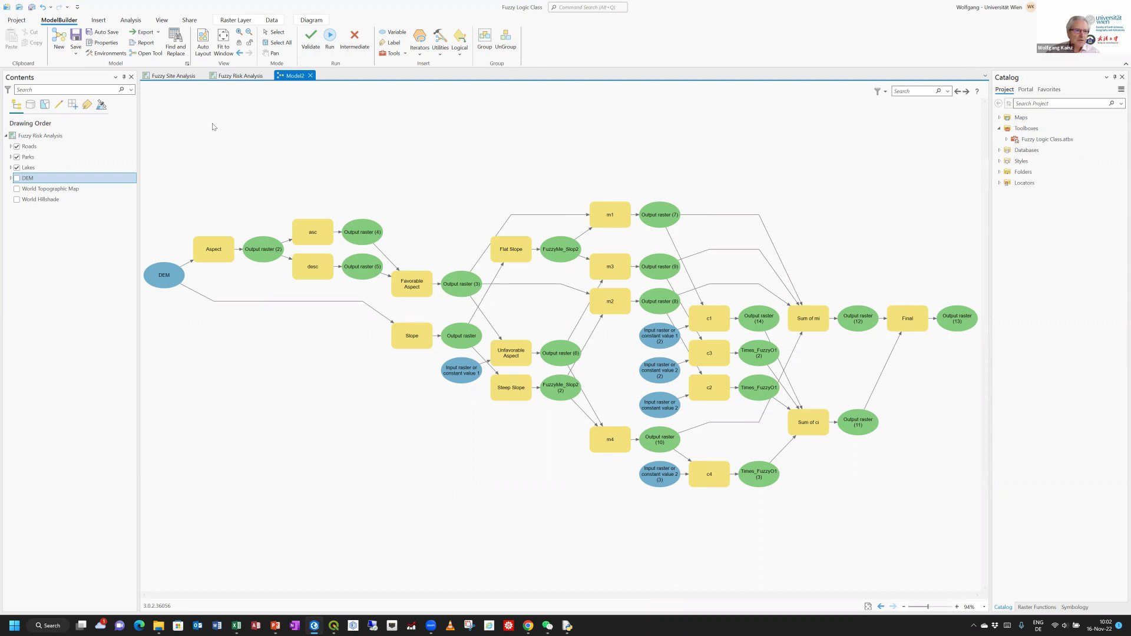
Step: Validate and run the entire model, enlarging the run message window in width and height
left_click(311, 42)
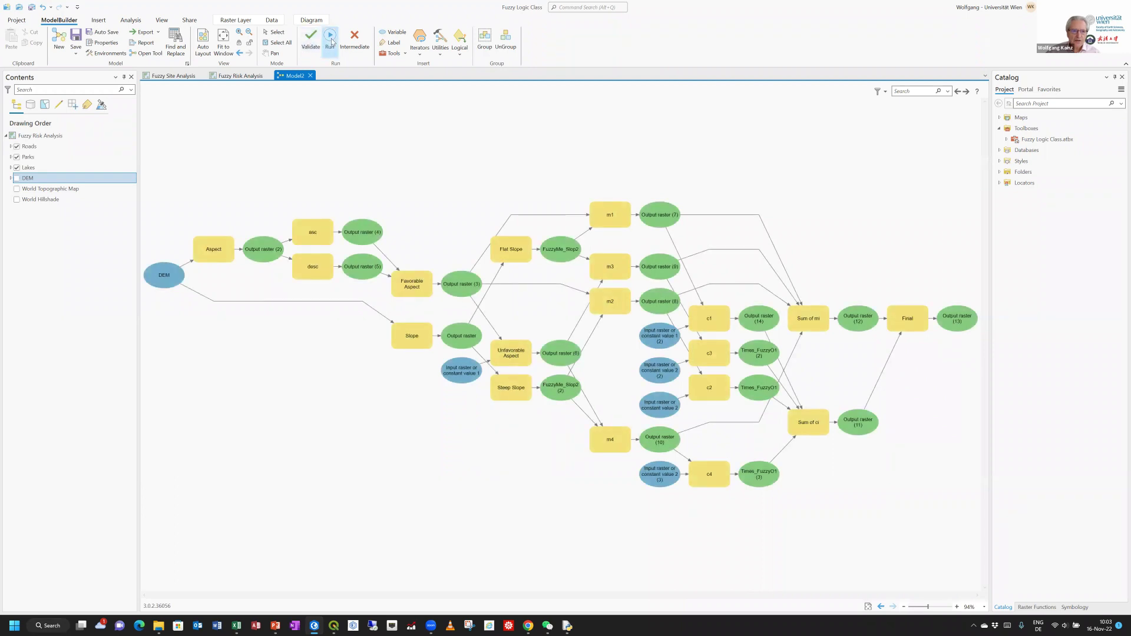
left_click(329, 41)
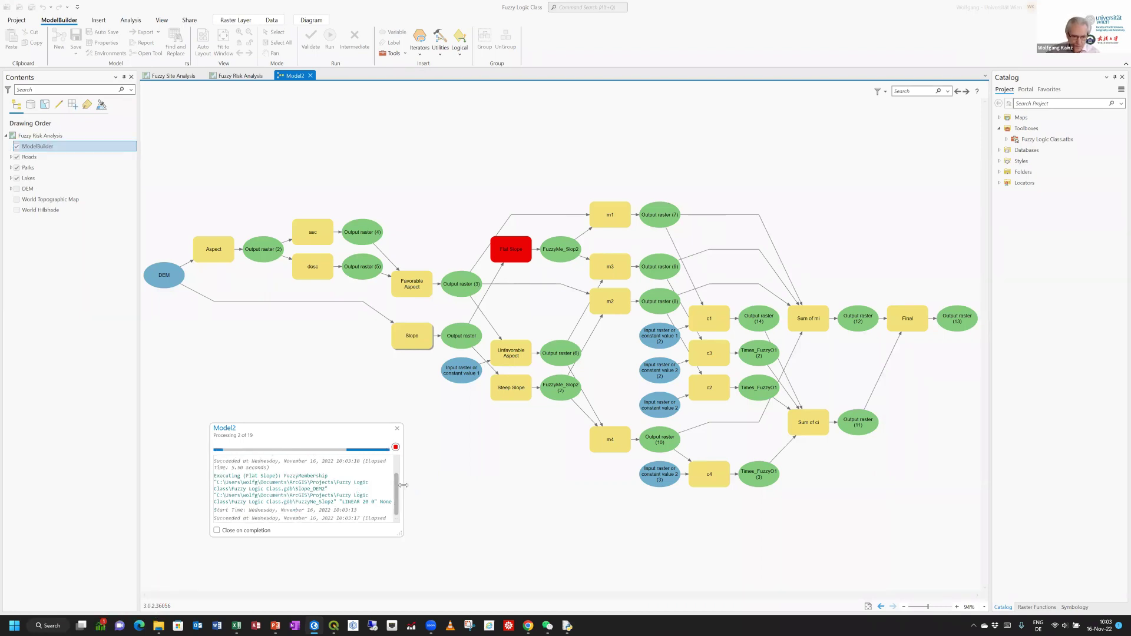
left_click_drag(521, 506, 533, 505)
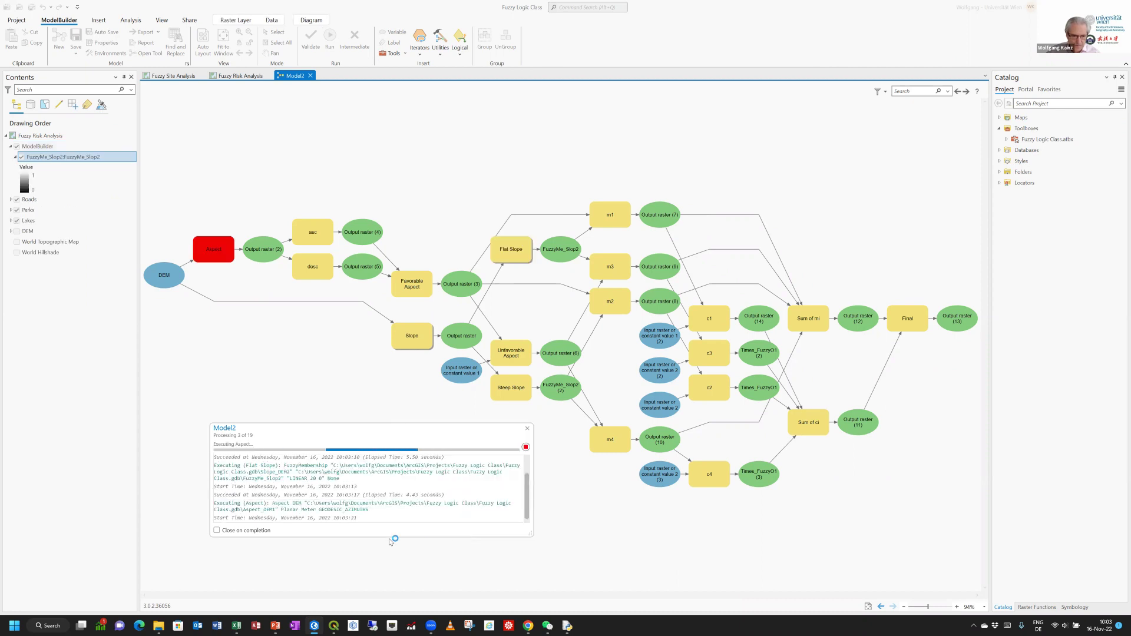
left_click_drag(403, 570, 415, 569)
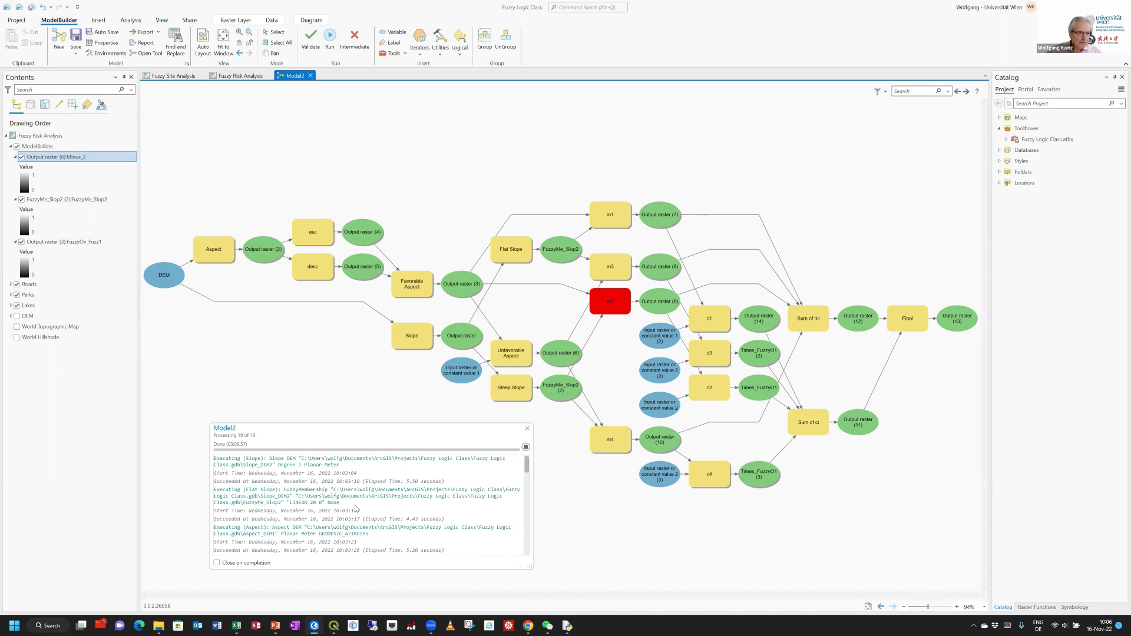
Step: Read through the model run messages to examine the errors reported for the m2 process
scroll(389, 507, "down", 5)
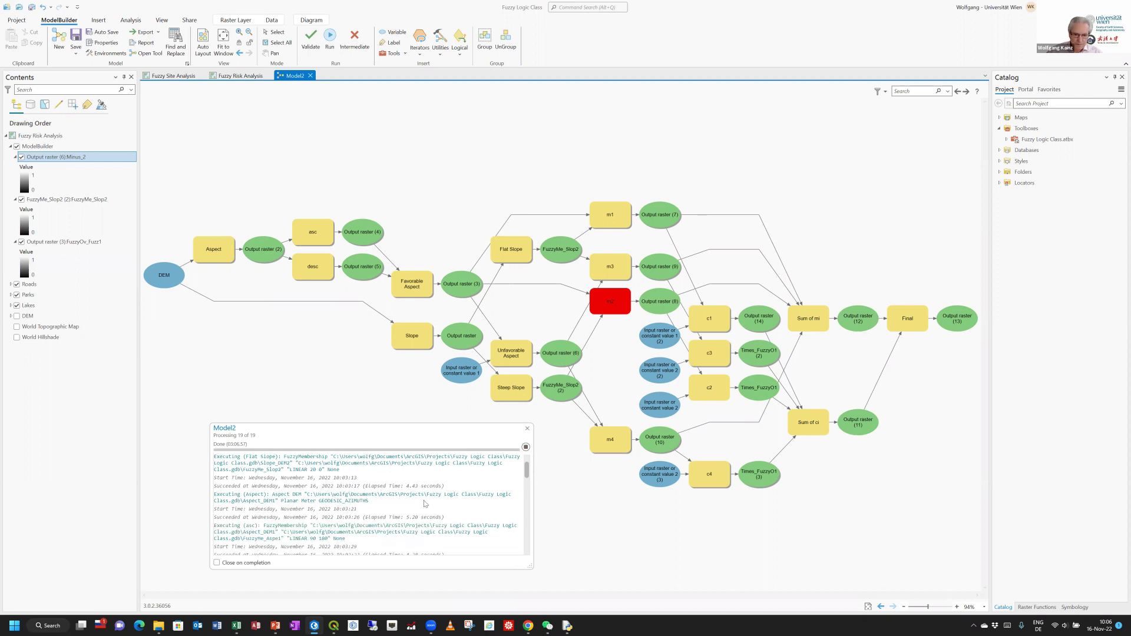
scroll(428, 504, "down", 10)
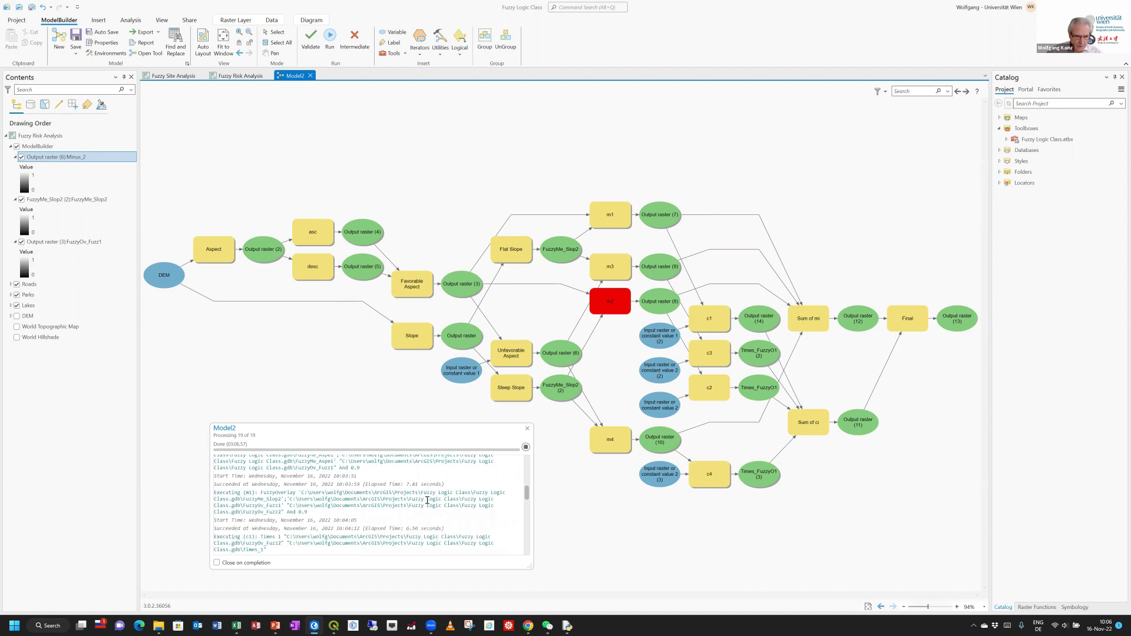
scroll(428, 504, "down", 1)
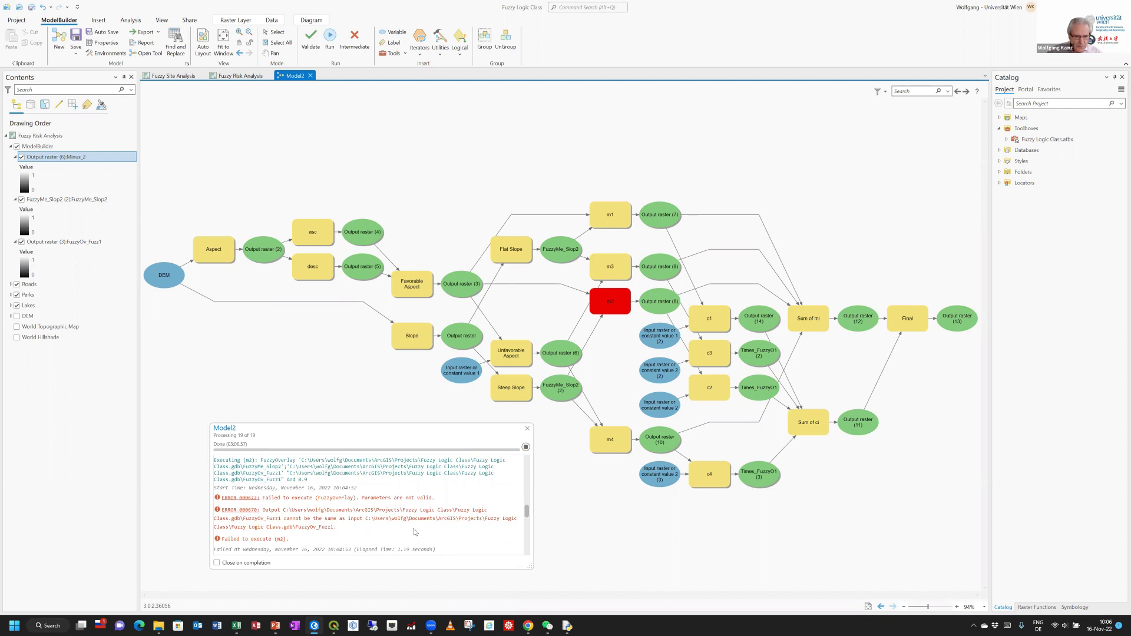
scroll(414, 531, "down", 1)
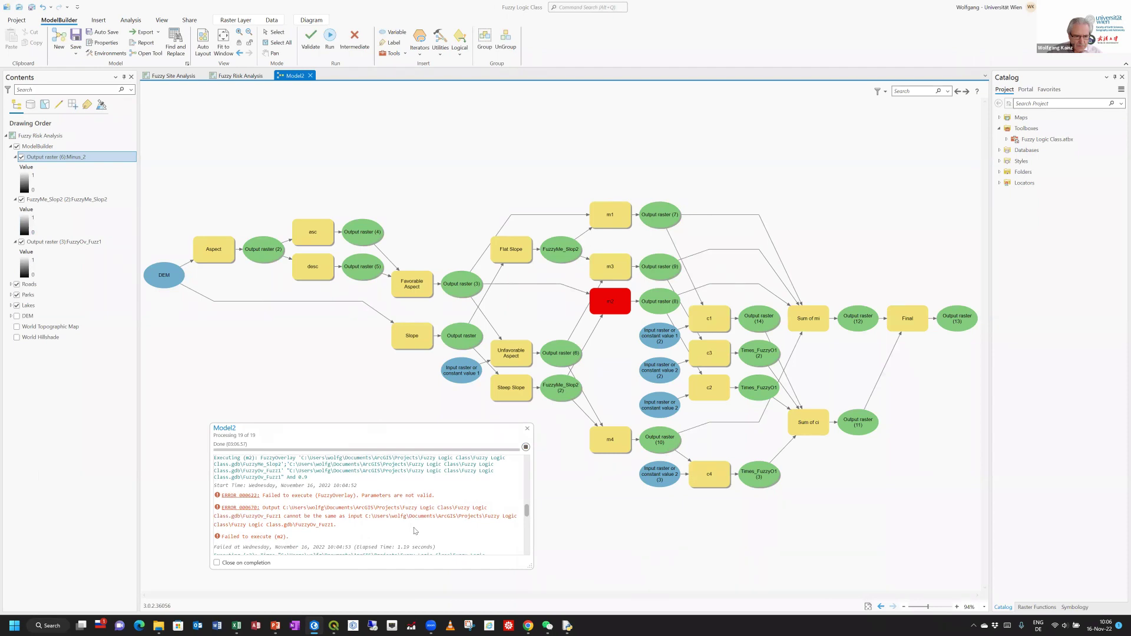
scroll(414, 530, "down", 3)
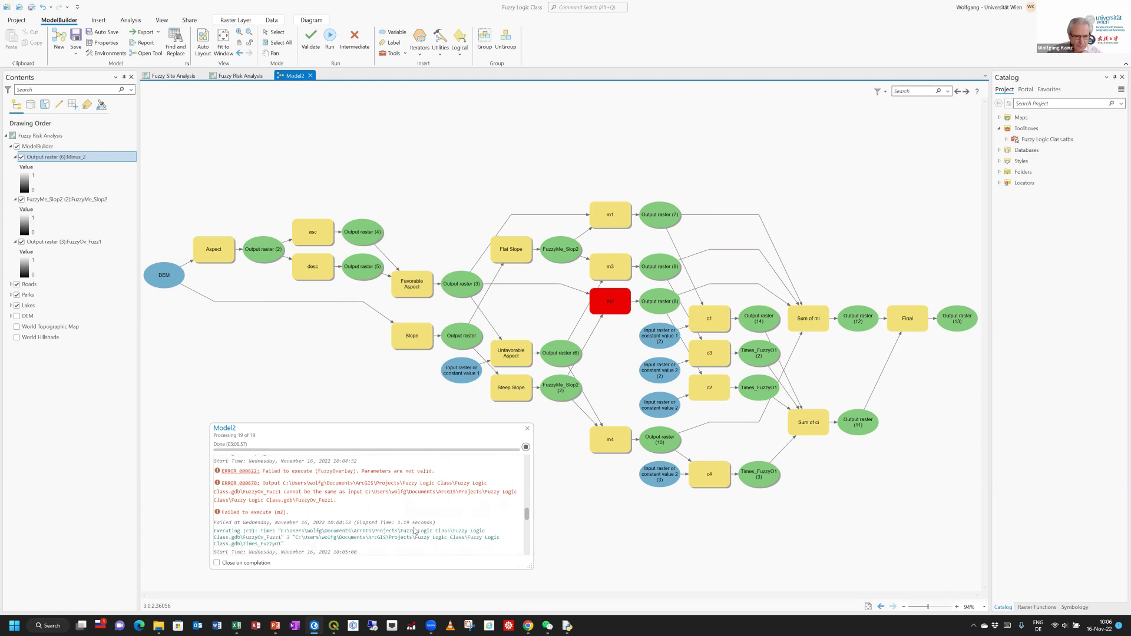
scroll(414, 531, "down", 2)
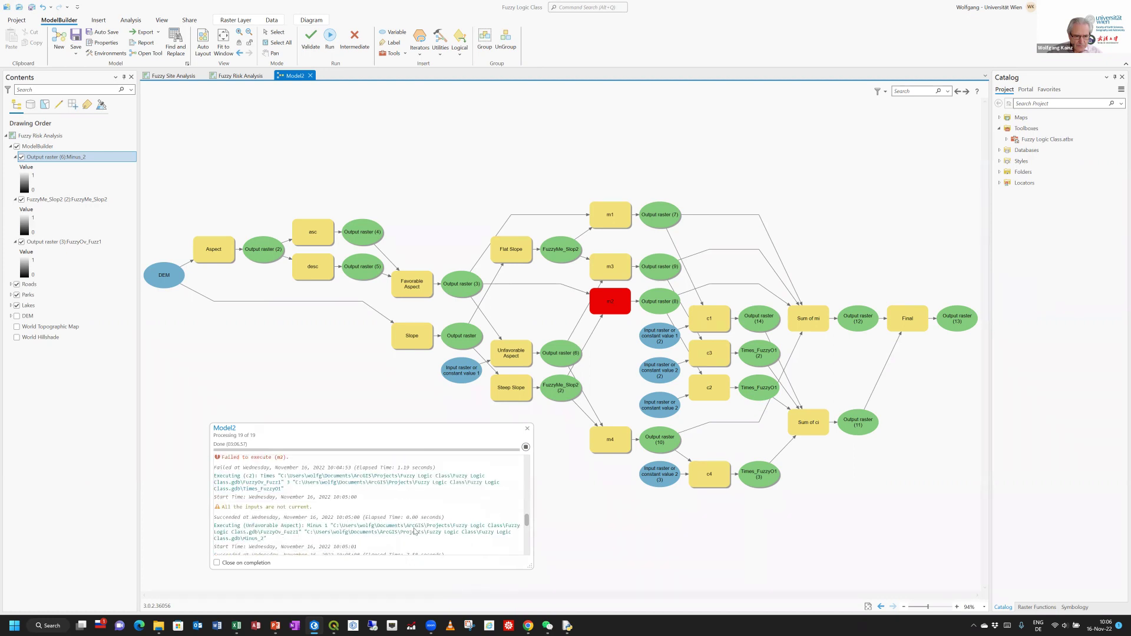
scroll(414, 530, "down", 4)
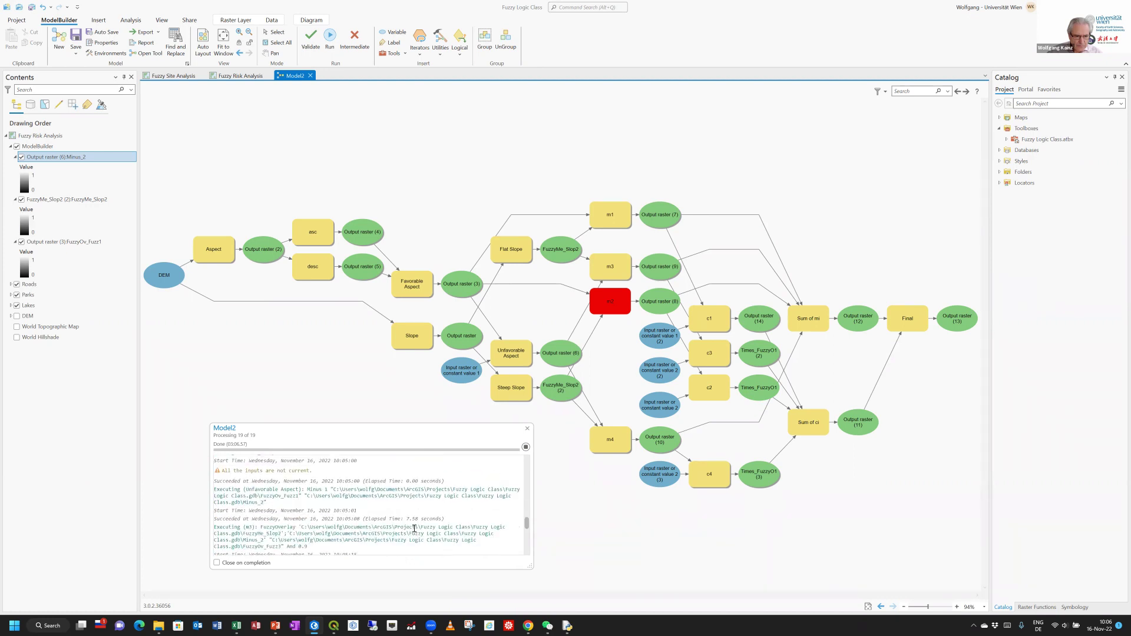
scroll(410, 524, "up", 4)
scroll(408, 522, "up", 5)
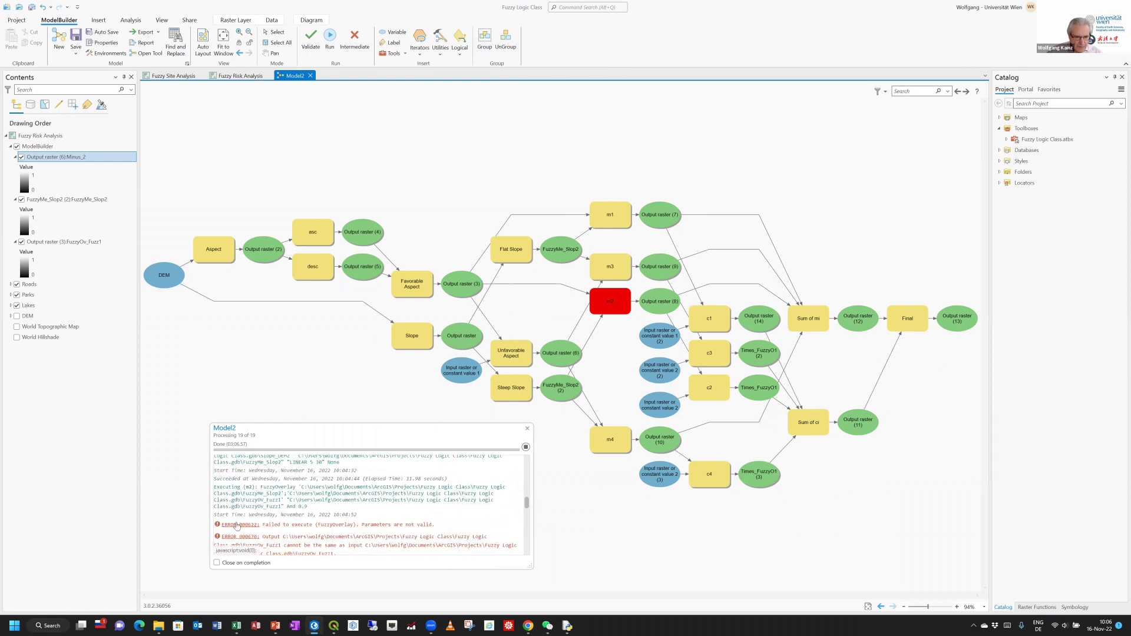
Step: Look up the help page for error 000622 in the browser and return to ArcGIS Pro
left_click(237, 524)
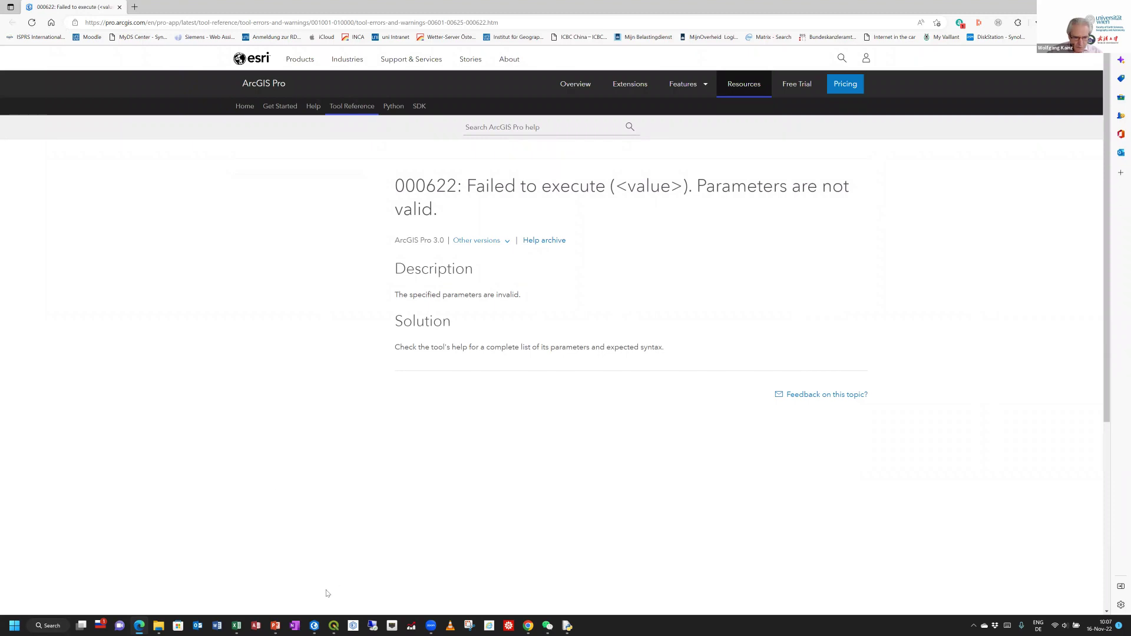
mouse_move(292, 625)
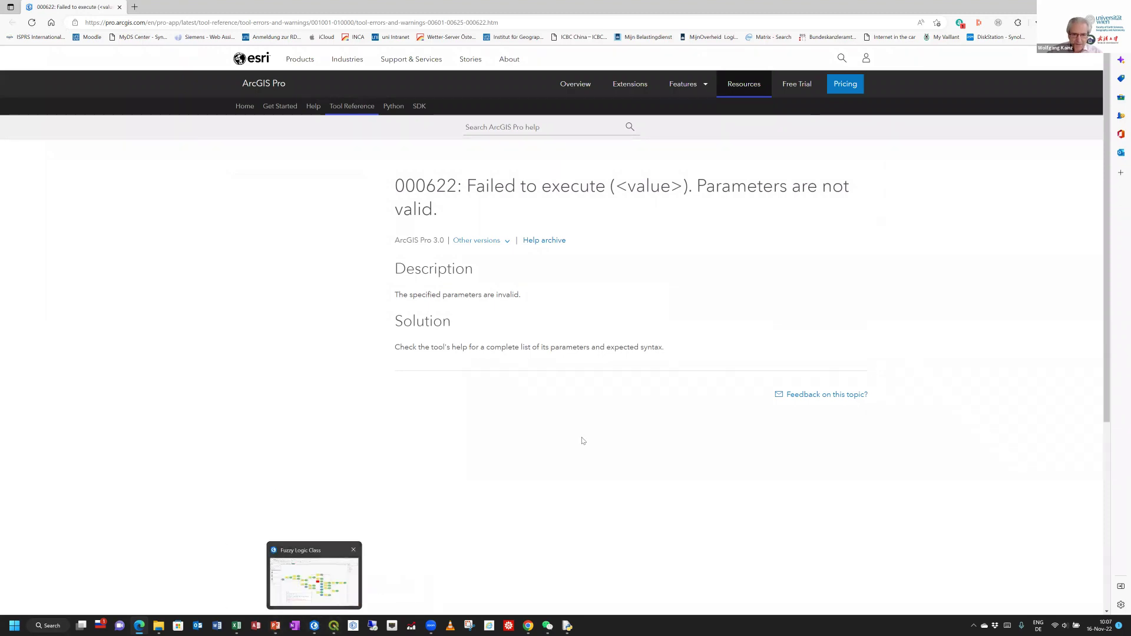
left_click(314, 580)
Step: Compare the input and output paths in the messages around the failed m2 Fuzzy Overlay, and close the message window
scroll(434, 488, "up", 4)
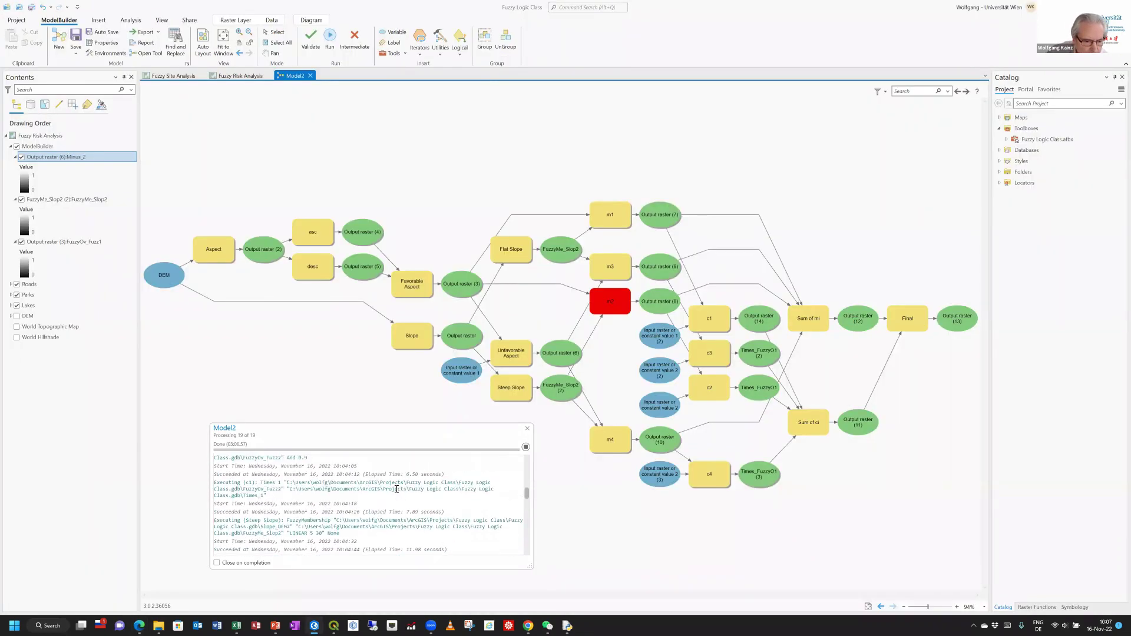
scroll(396, 489, "down", 1)
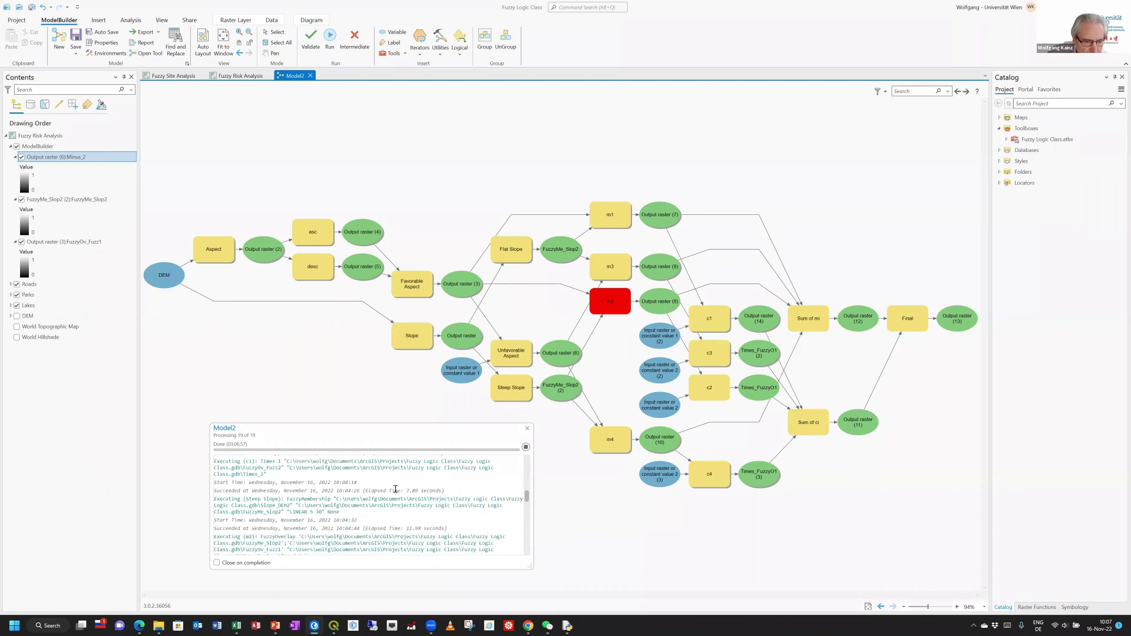
scroll(395, 491, "down", 3)
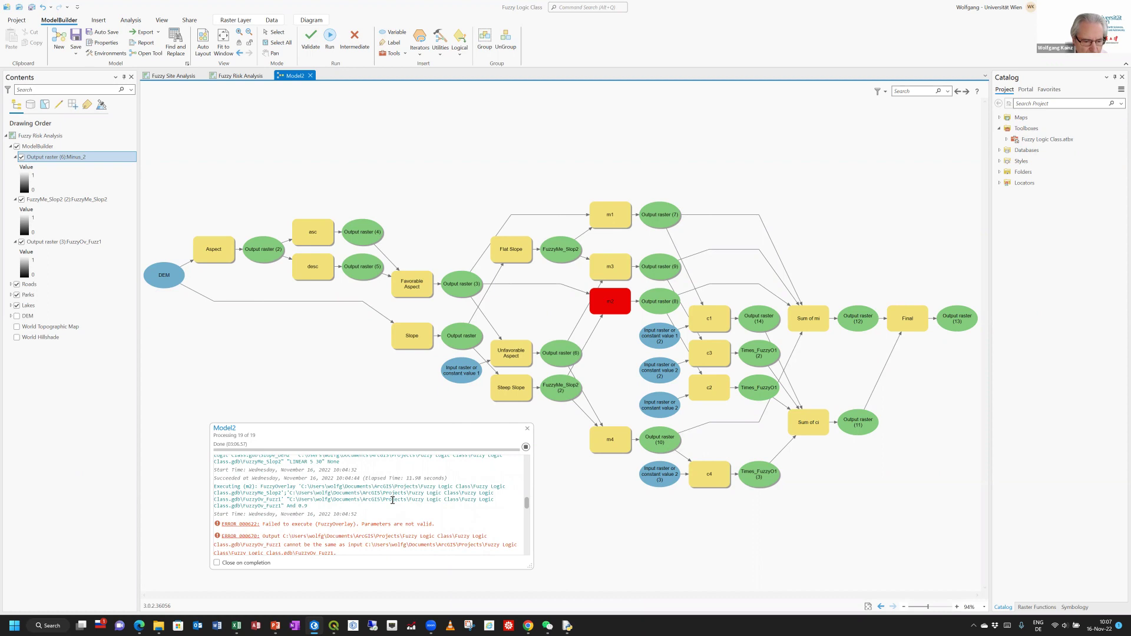
scroll(392, 500, "down", 1)
scroll(419, 504, "up", 4)
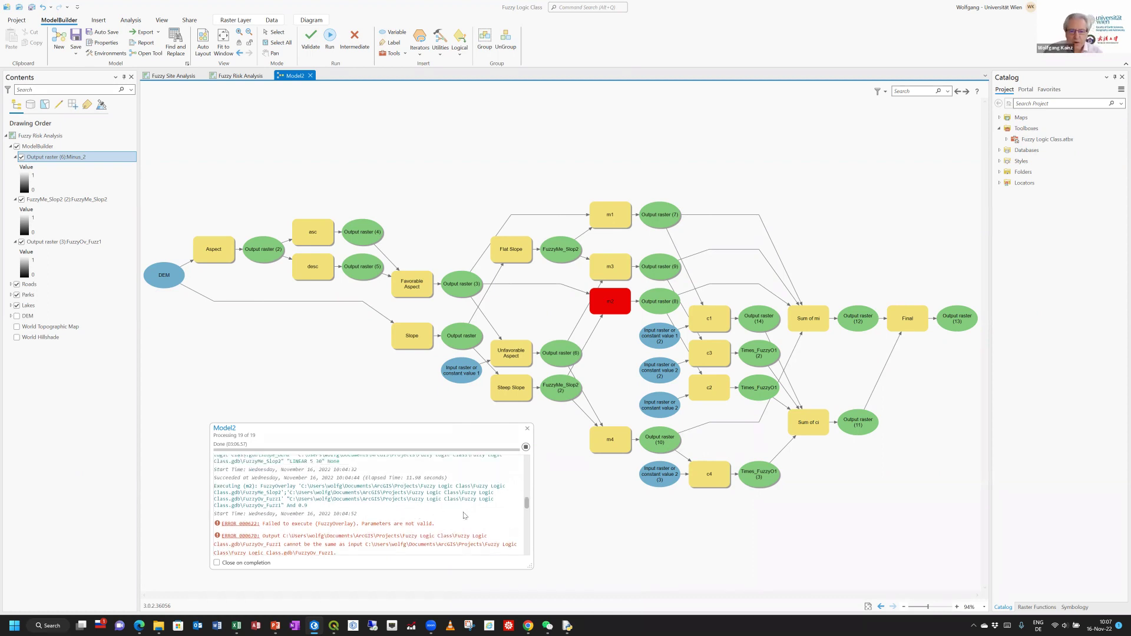
left_click(526, 429)
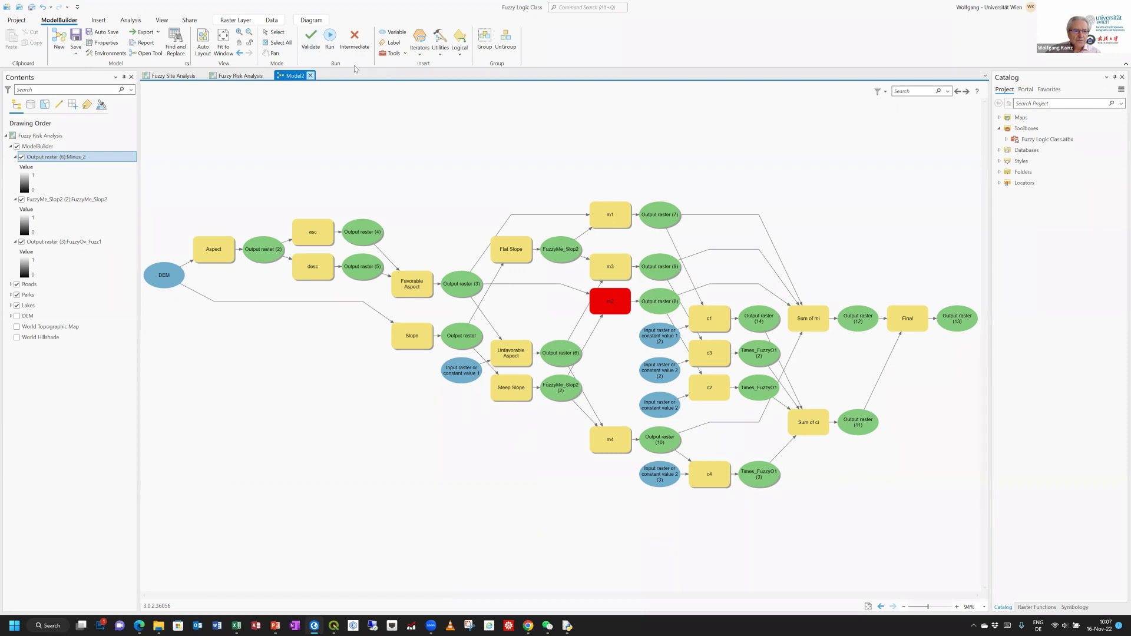
Step: Validate the model again and run the Aspect and asc processes individually
left_click(311, 40)
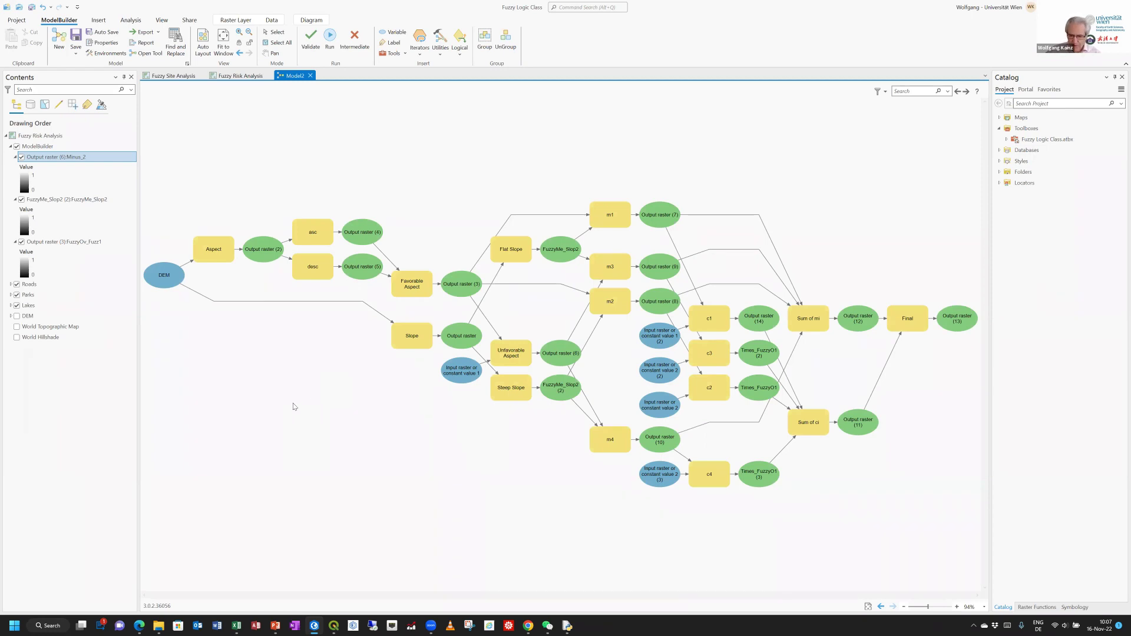
left_click(217, 255)
left_click(215, 266)
right_click(213, 254)
left_click(197, 271)
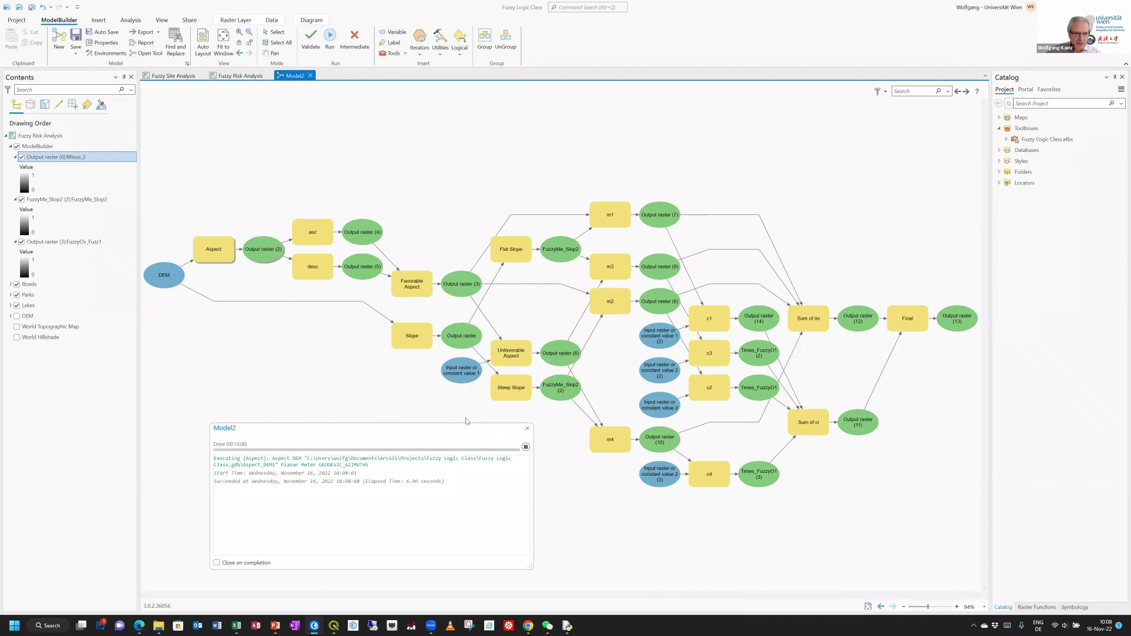
right_click(309, 238)
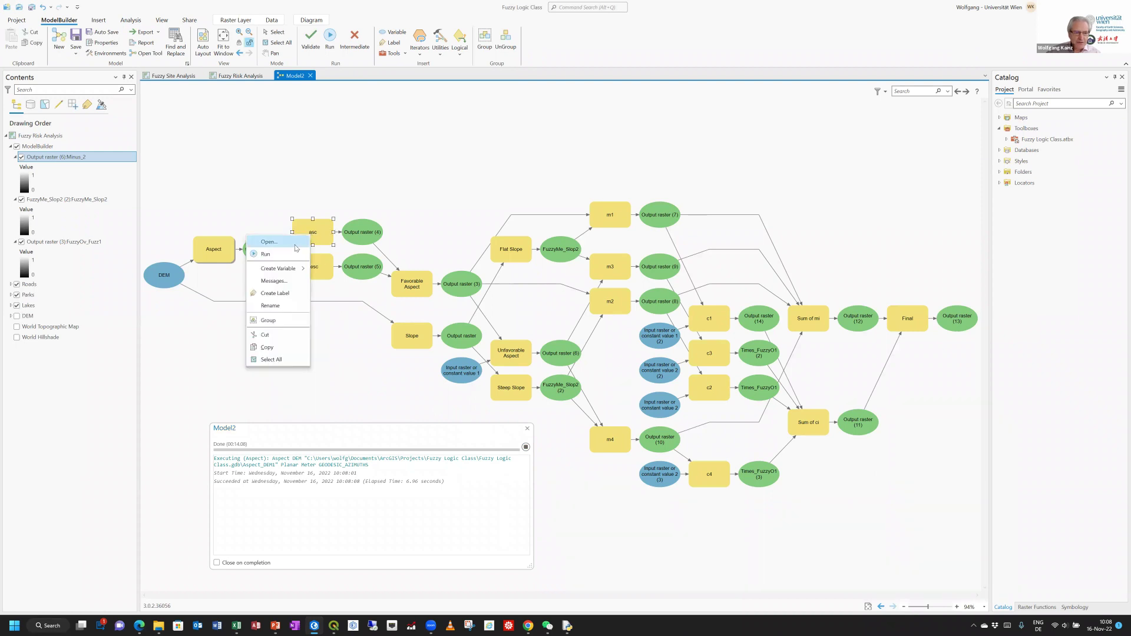
left_click(290, 254)
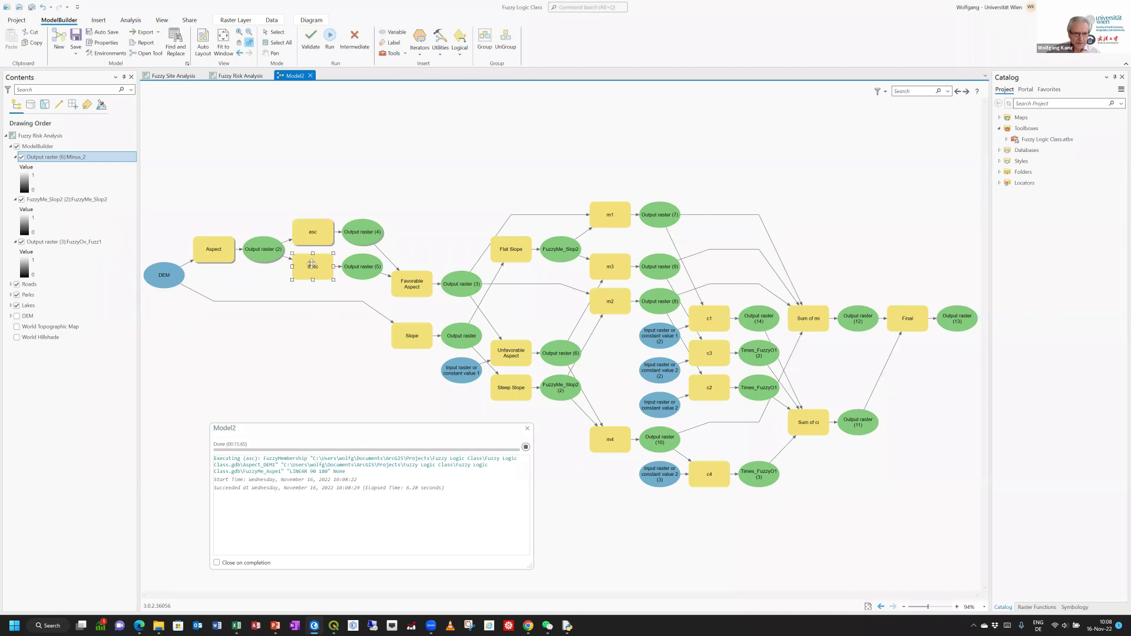
Step: Run the desc, Favorable Aspect and Slope processes of the model one at a time
right_click(313, 266)
left_click(293, 284)
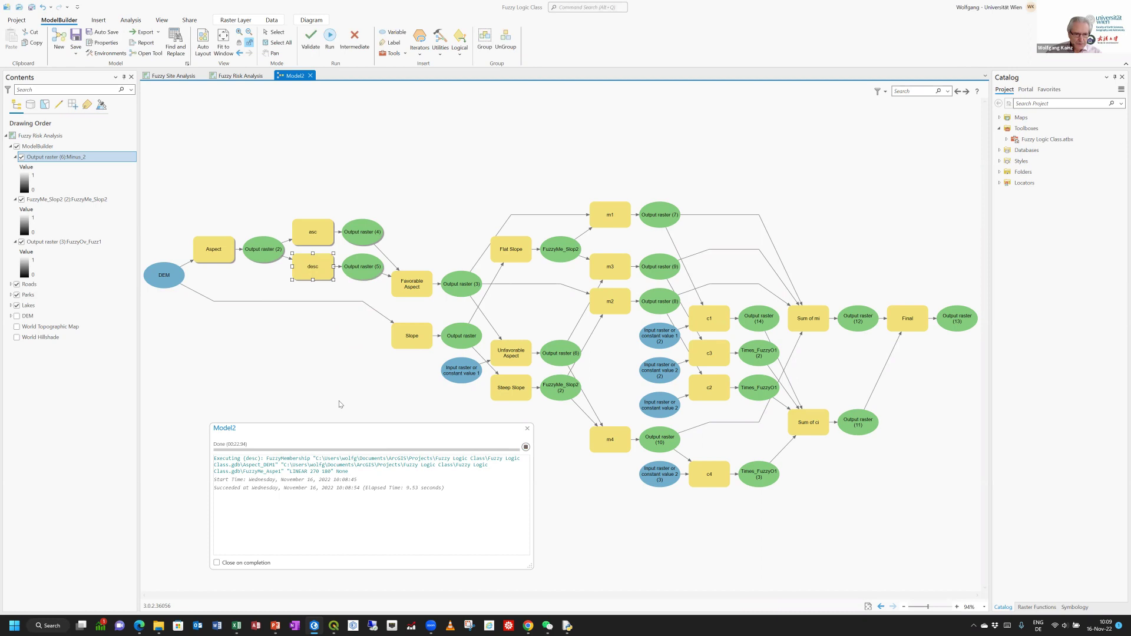
right_click(409, 294)
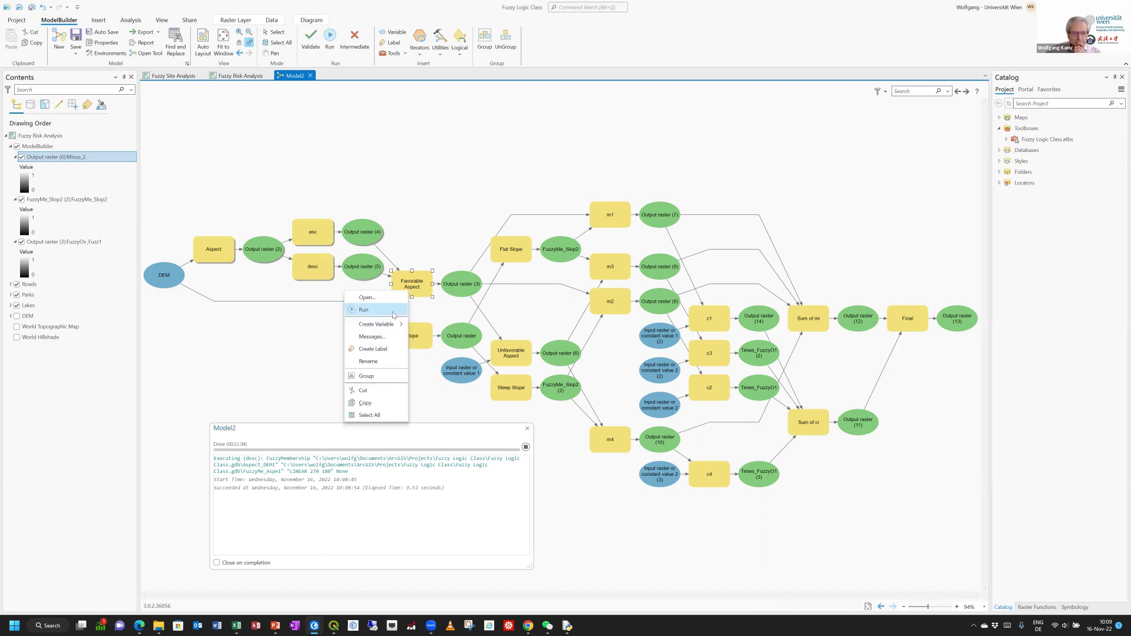
left_click(394, 314)
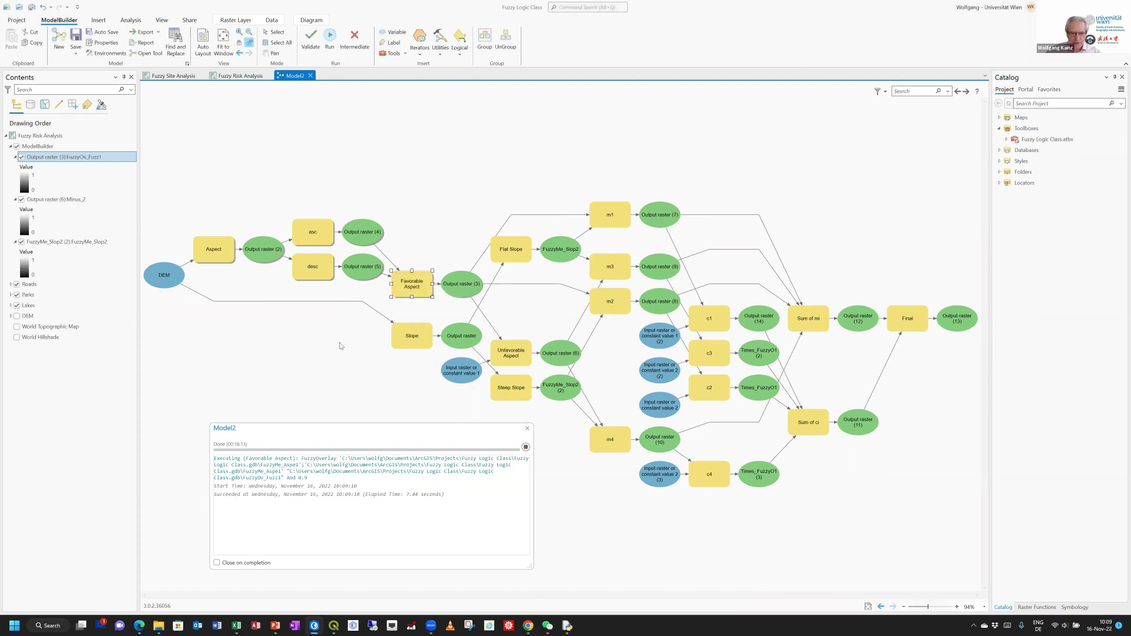
right_click(405, 339)
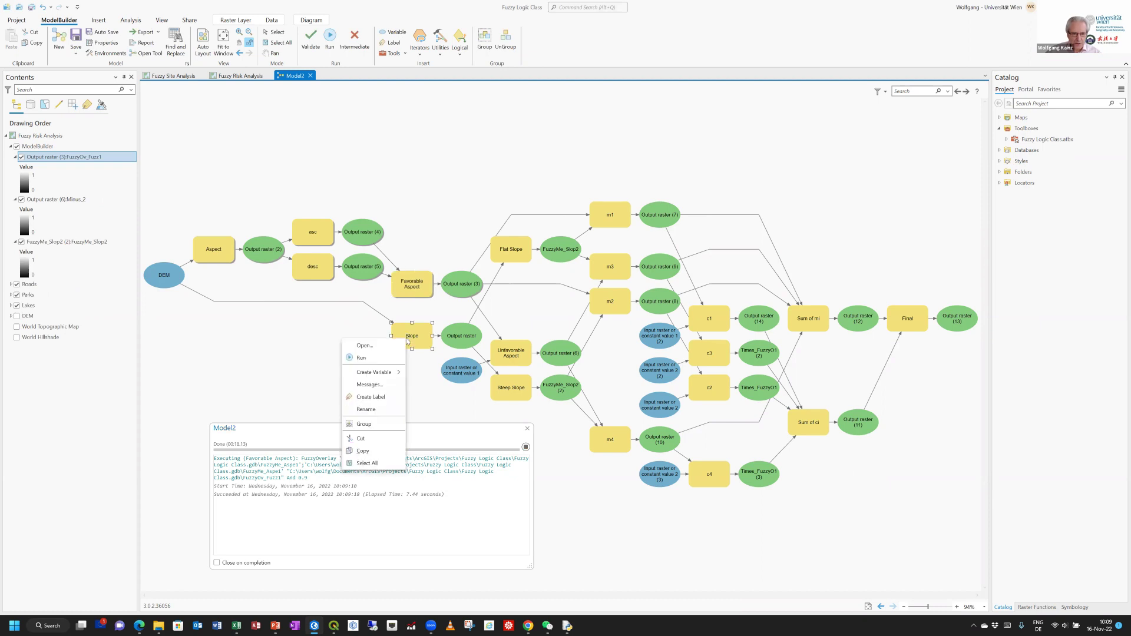
left_click(399, 358)
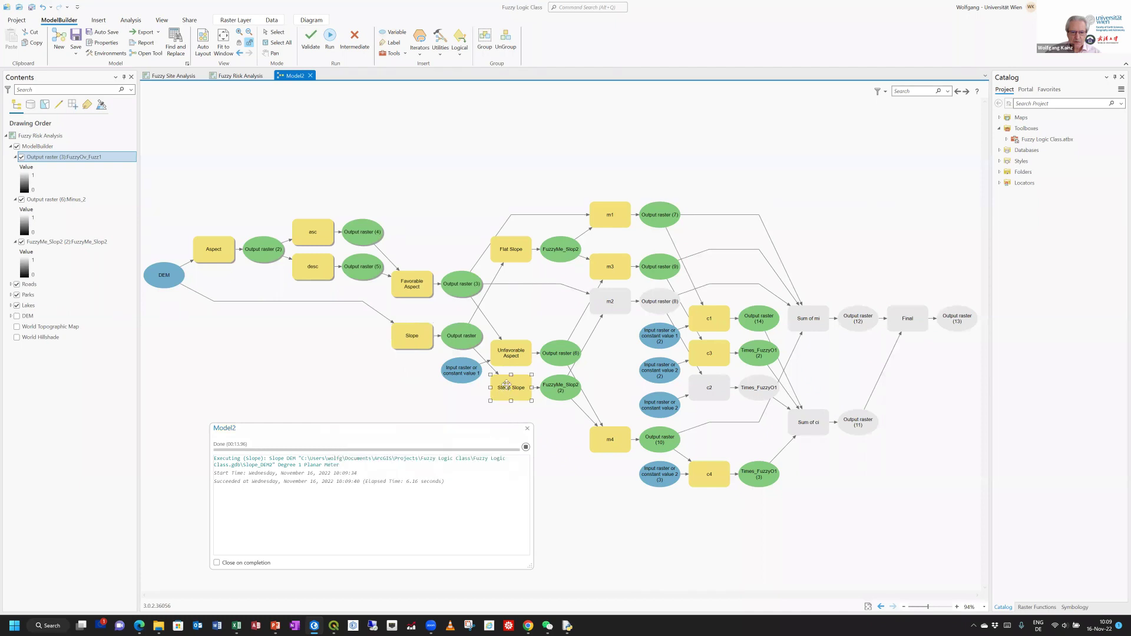
Step: Run the Steep Slope, Flat Slope and Unfavorable Aspect processes individually
right_click(507, 389)
left_click(492, 405)
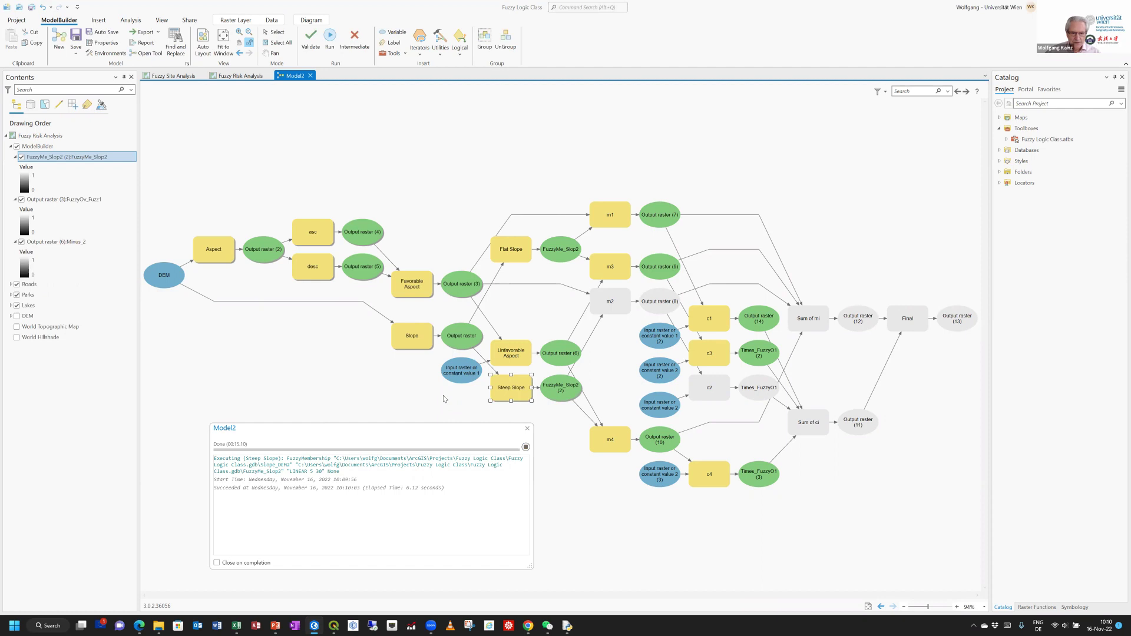
right_click(512, 253)
left_click(494, 269)
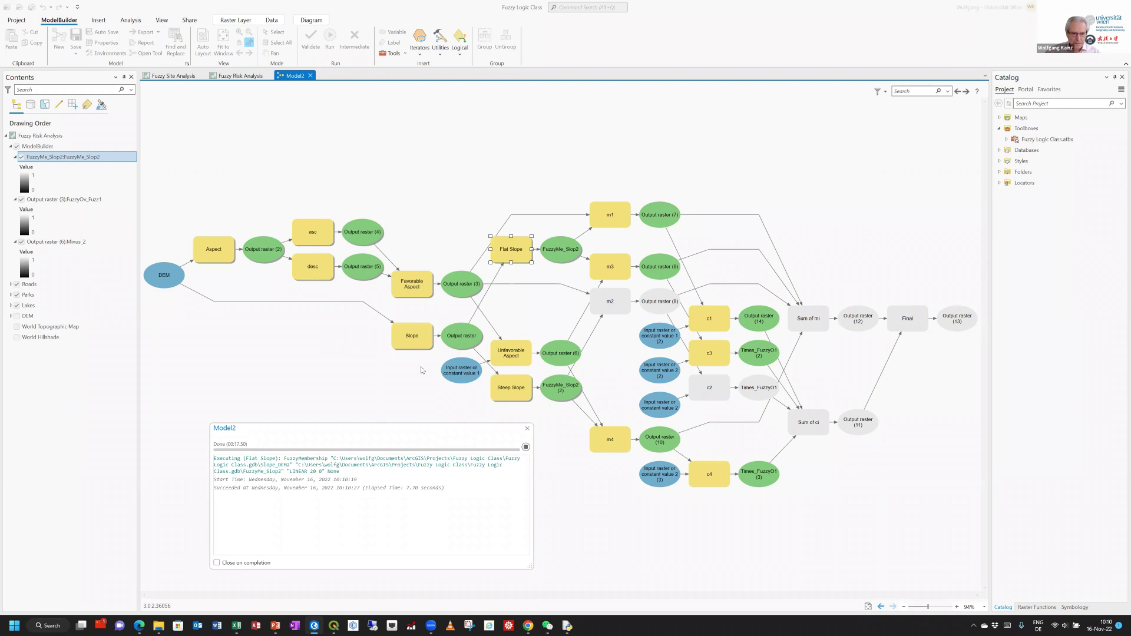
right_click(506, 358)
left_click(503, 377)
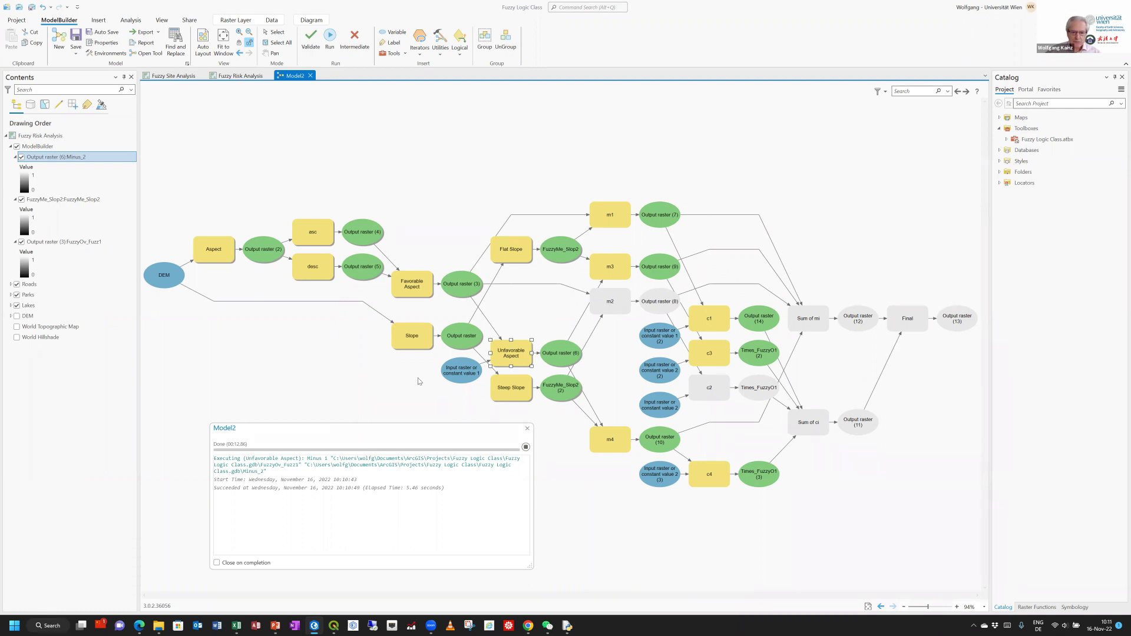
Step: Check the display and intermediate-data options of the Unfavorable Aspect, Flat Slope and Steep Slope output rasters
left_click(550, 356)
right_click(552, 354)
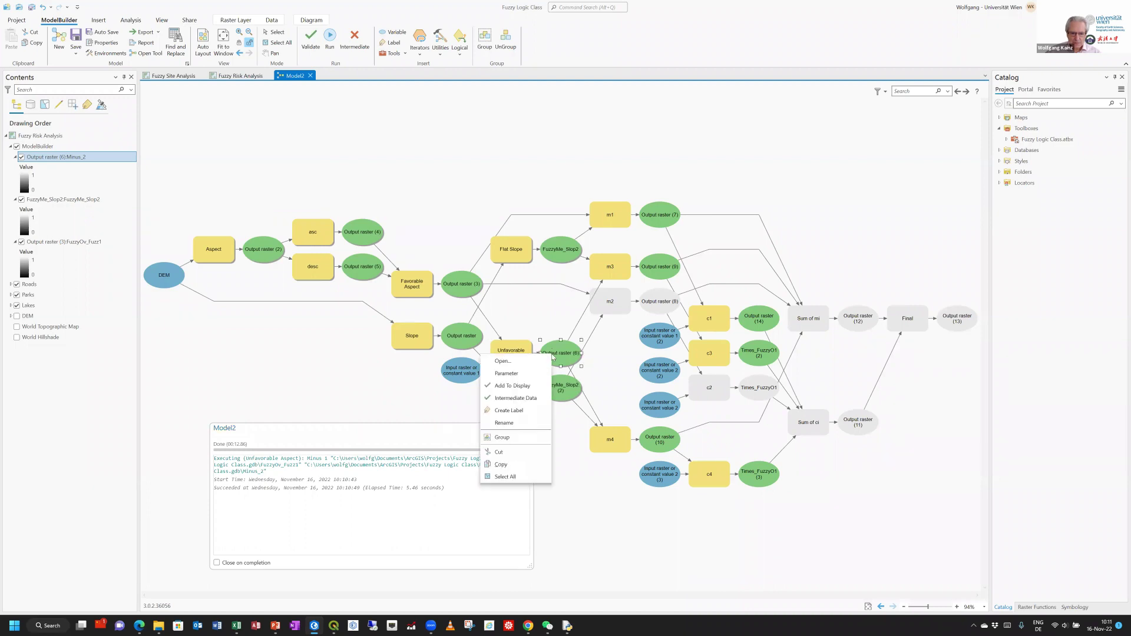
left_click(536, 295)
right_click(565, 257)
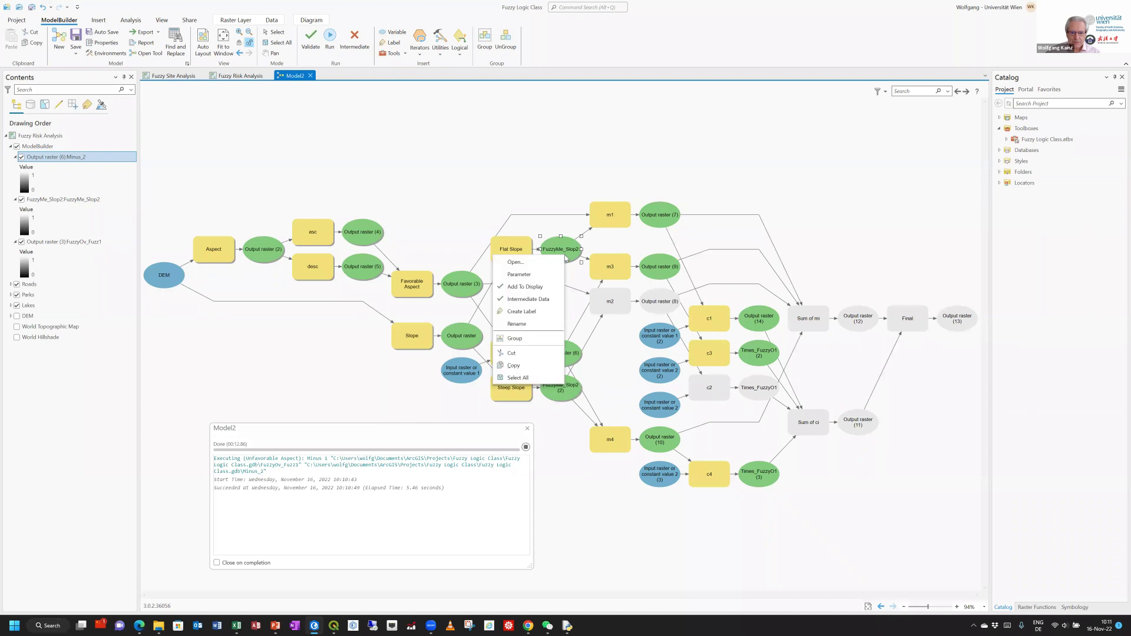
key("Escape")
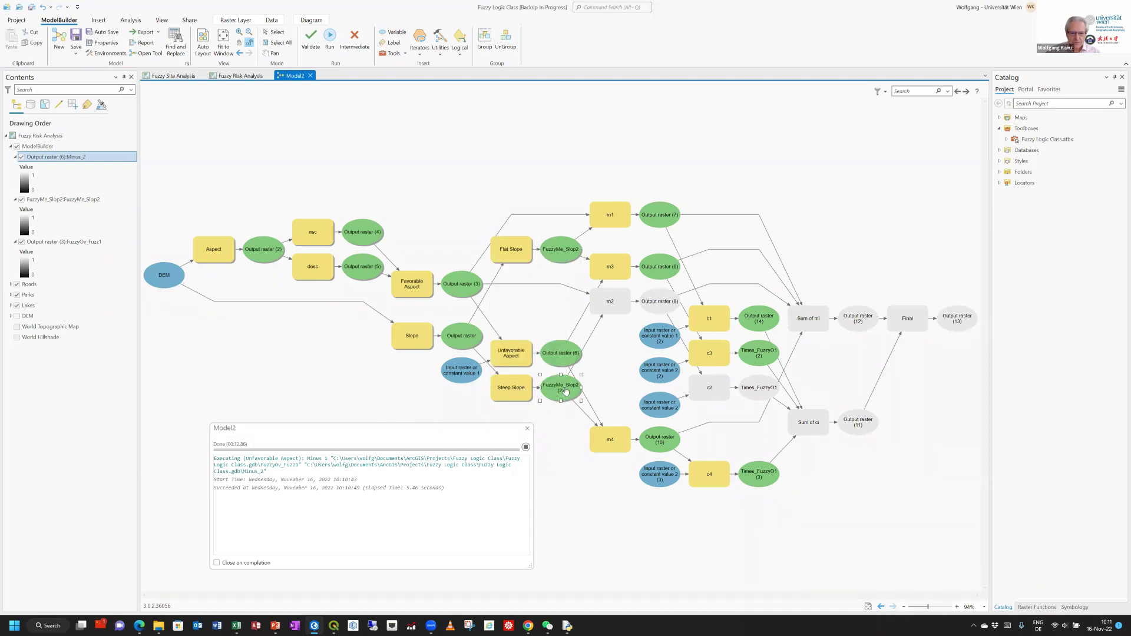
right_click(565, 391)
key("Escape")
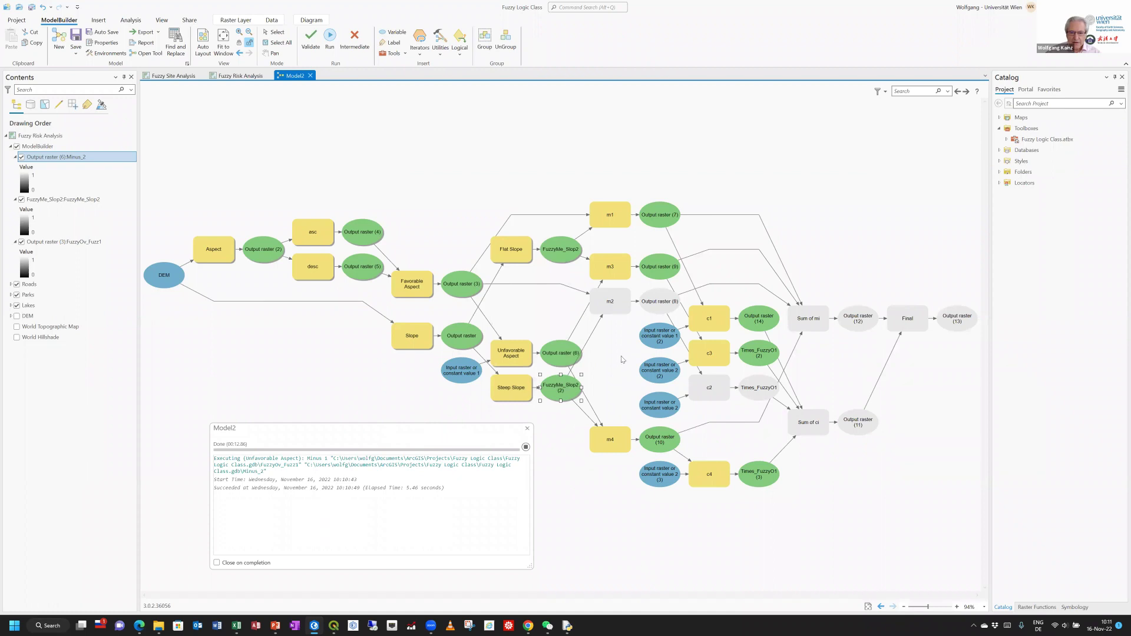
Step: Review the Fuzzy Overlay parameters of m1, accept them, and run the m1 process on its own
double_click(611, 216)
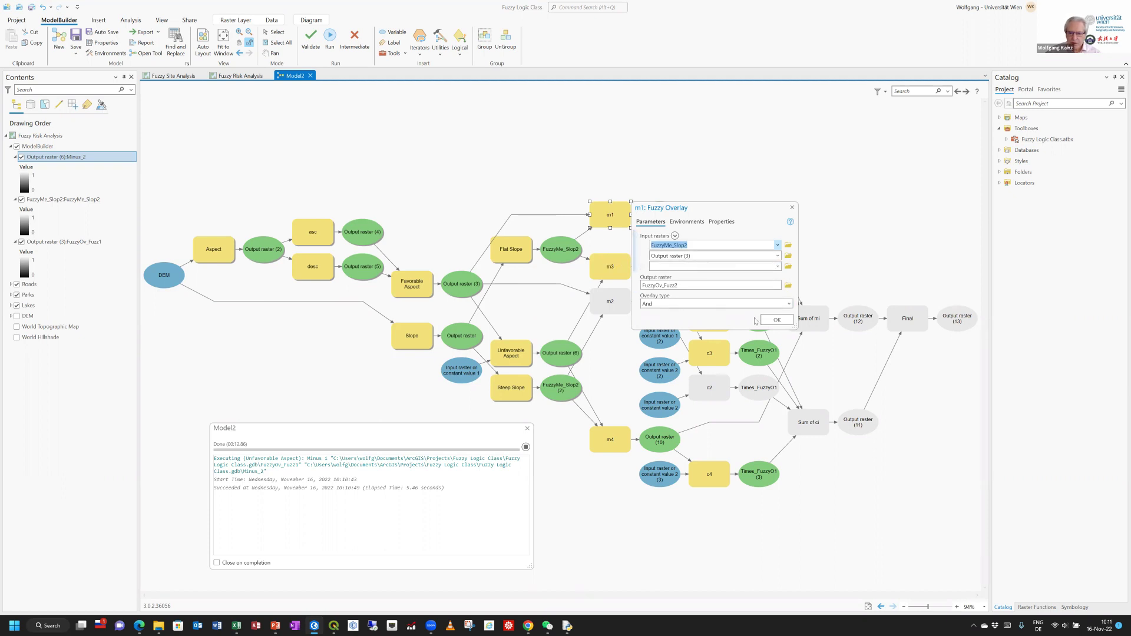
left_click(775, 320)
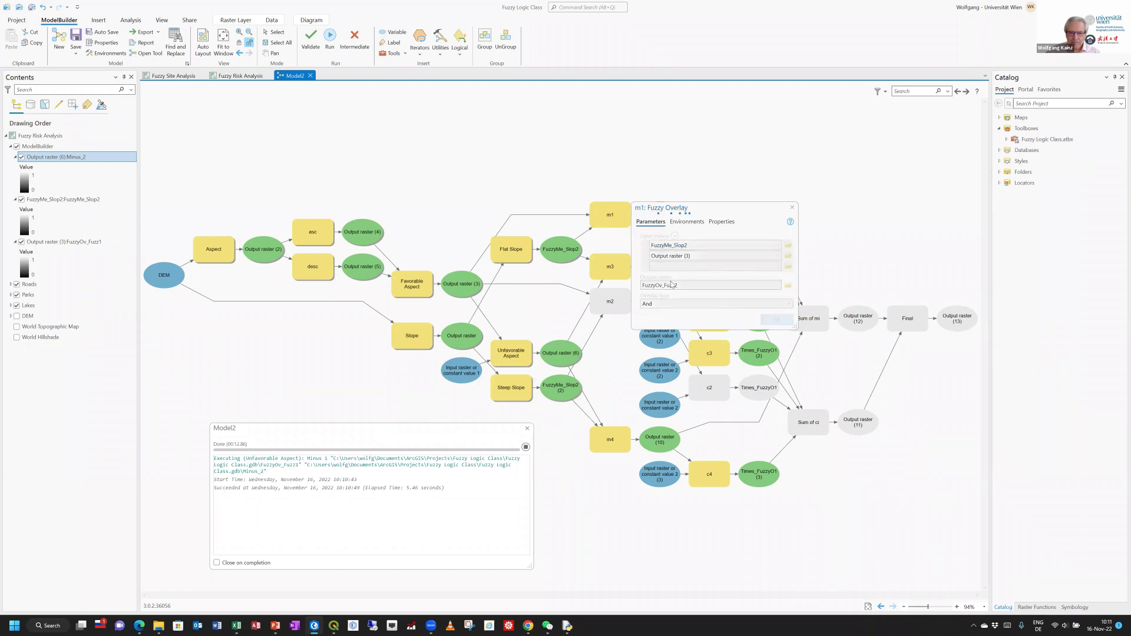
left_click(607, 218)
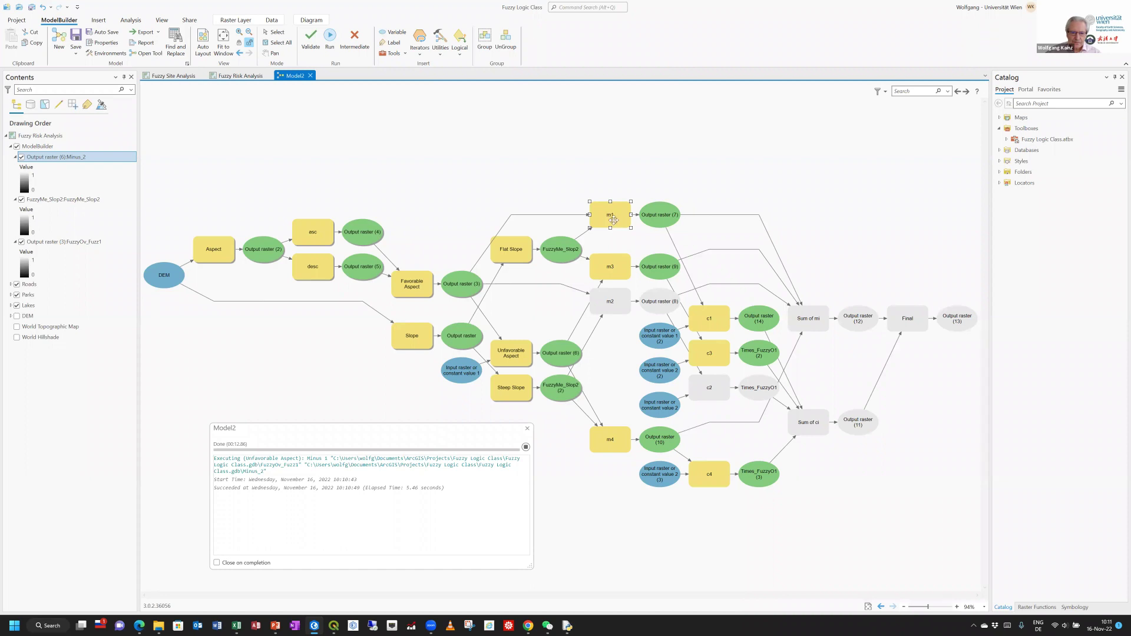
mouse_move(613, 217)
right_click(614, 216)
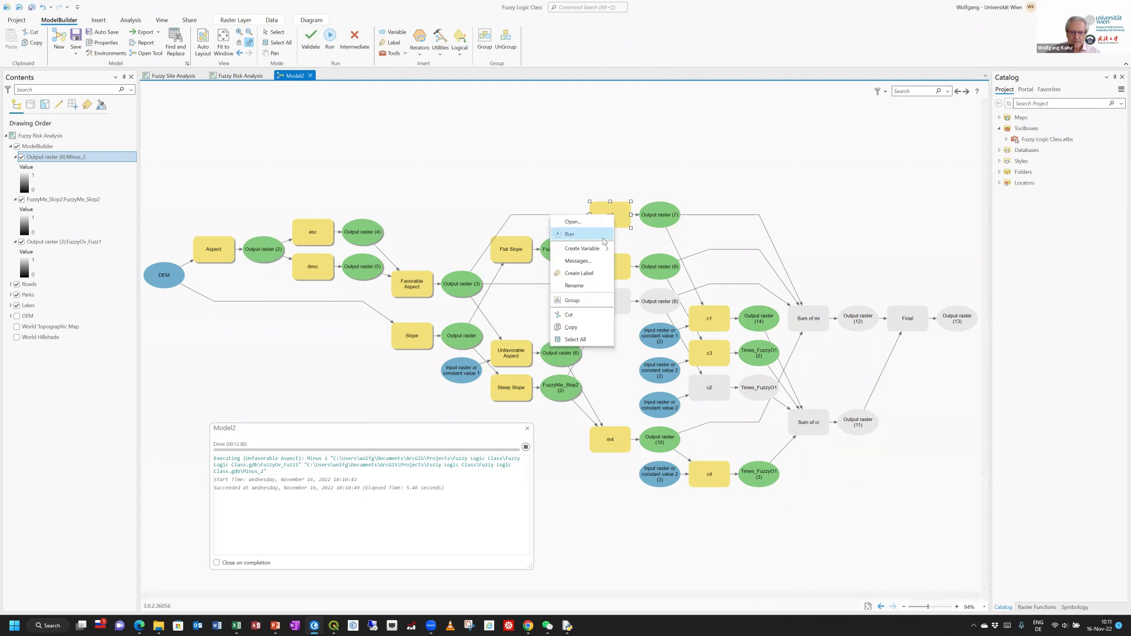
left_click(594, 235)
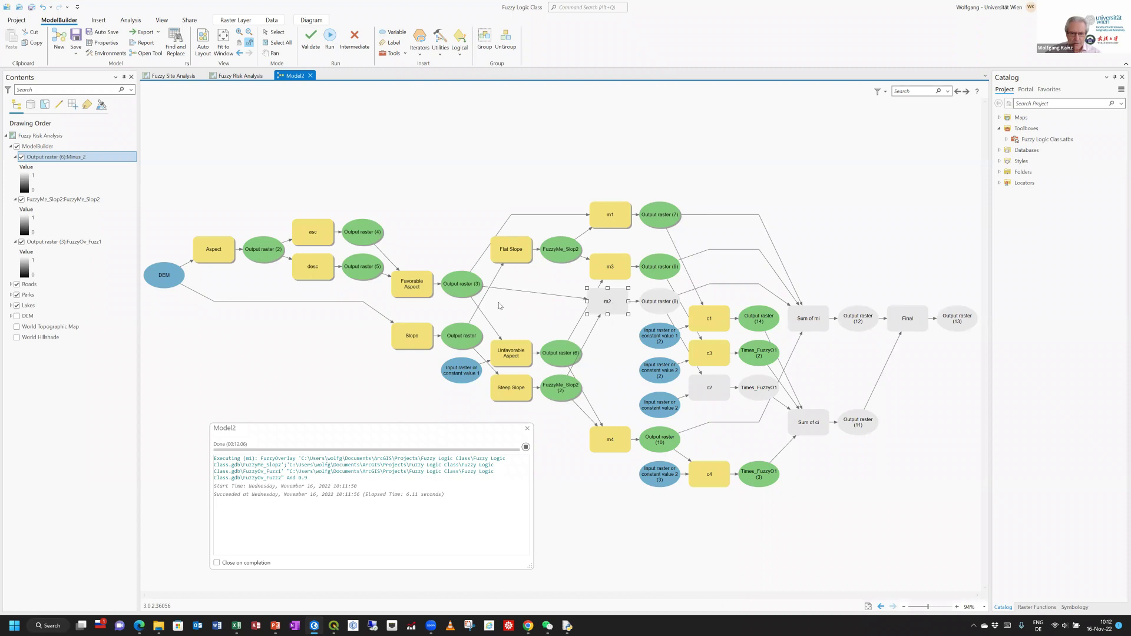
Step: Review the Fuzzy Overlay parameters of m2 and delete the connections from its two input rasters
double_click(603, 301)
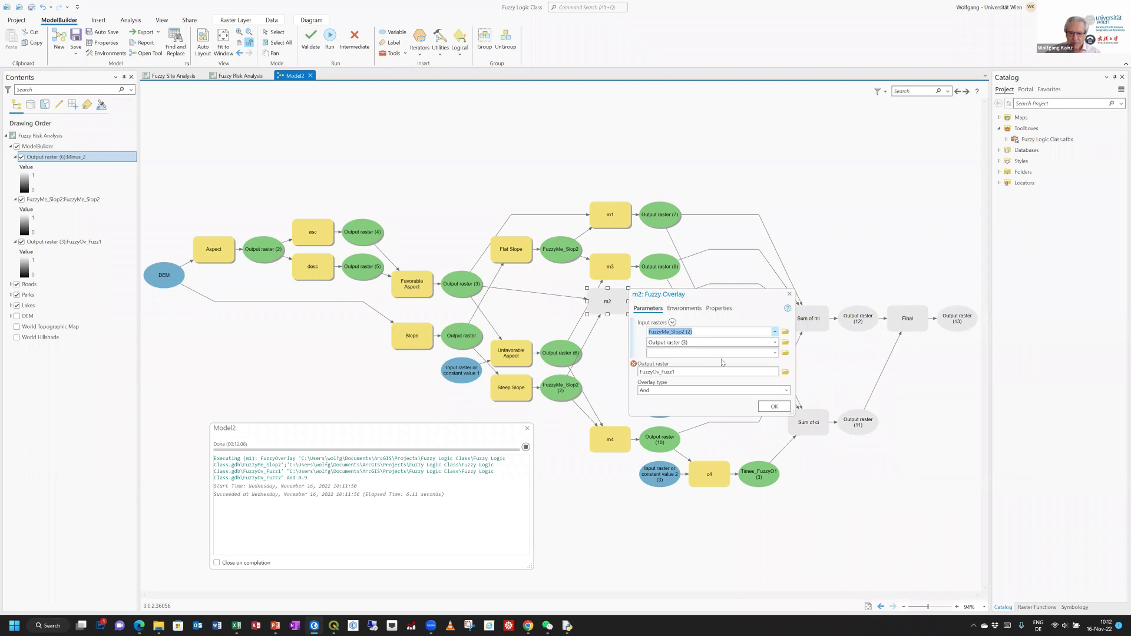
left_click(772, 406)
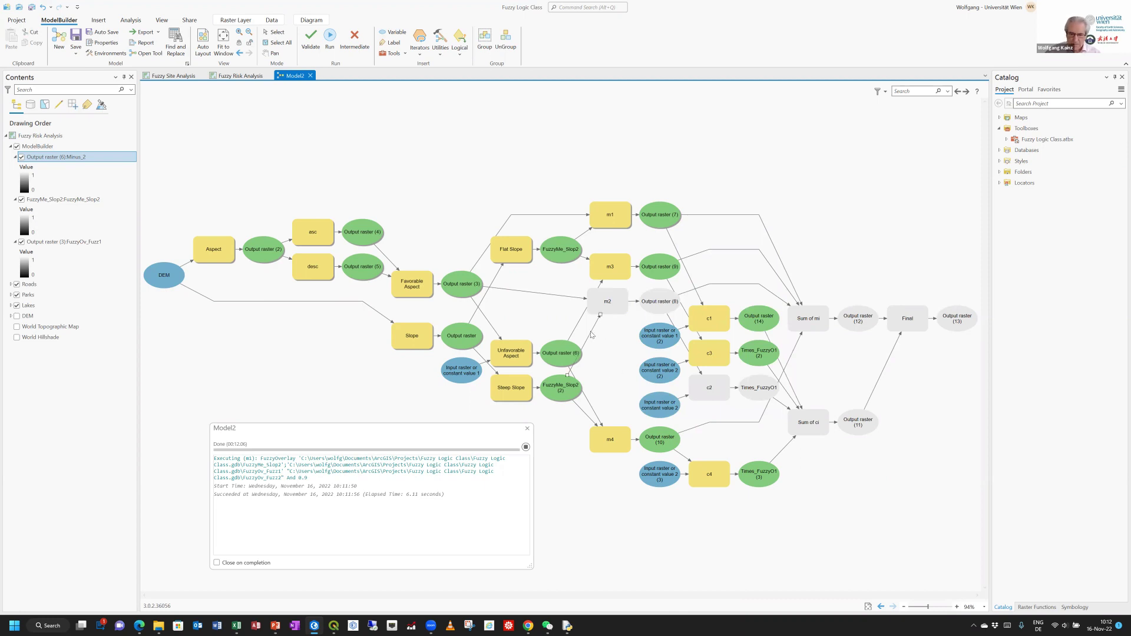
left_click(607, 334)
key("Delete")
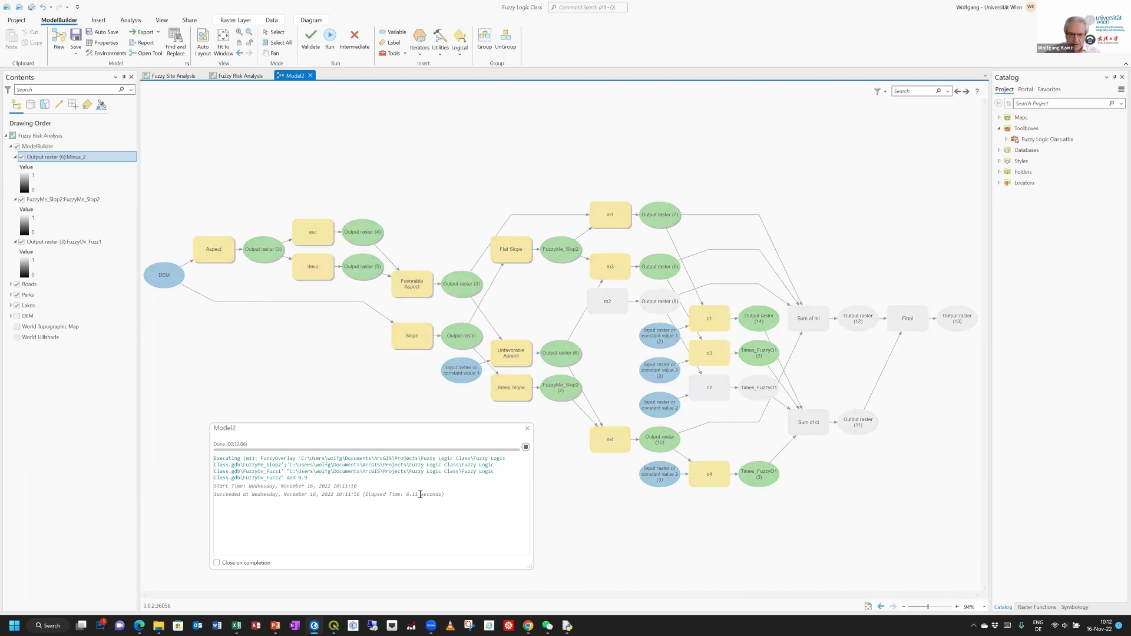
Step: Check the risk rules on the PowerPoint slide, return to ArcGIS Pro, and connect FuzzyMe_Slop2 (2) and Output raster (3) to m2 as input rasters
left_click(276, 625)
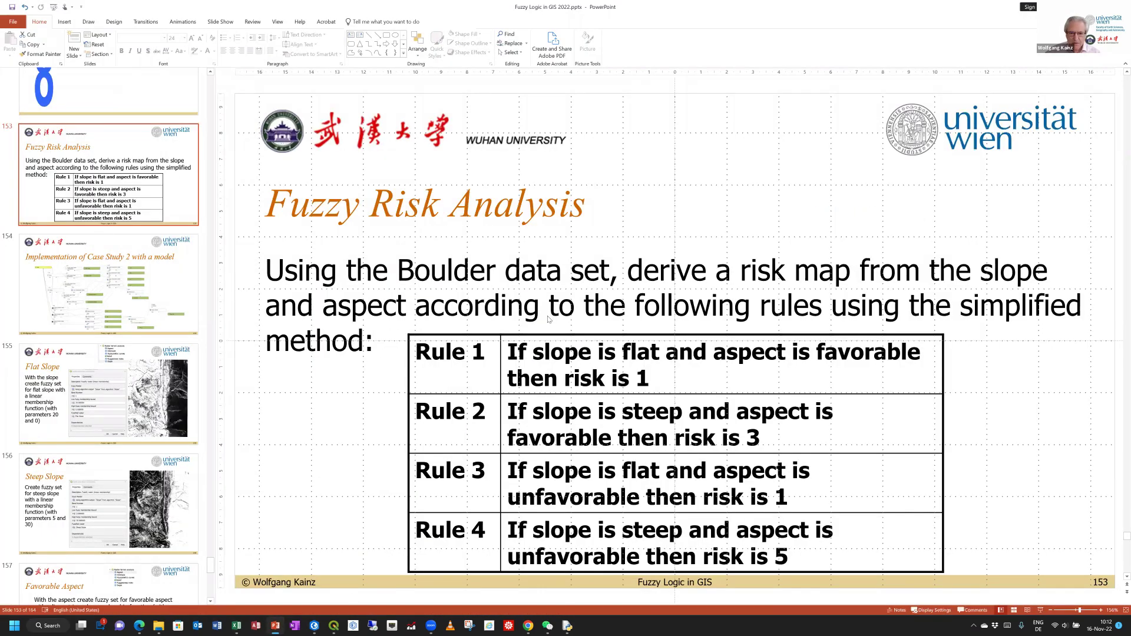
key("alt+Tab")
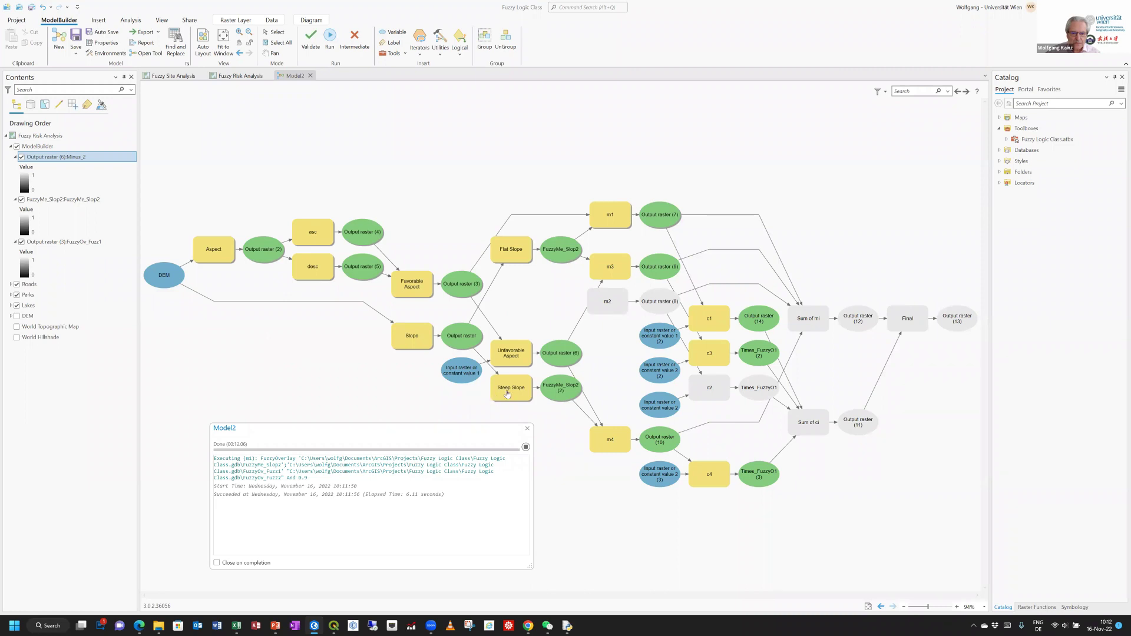
left_click_drag(560, 391, 604, 304)
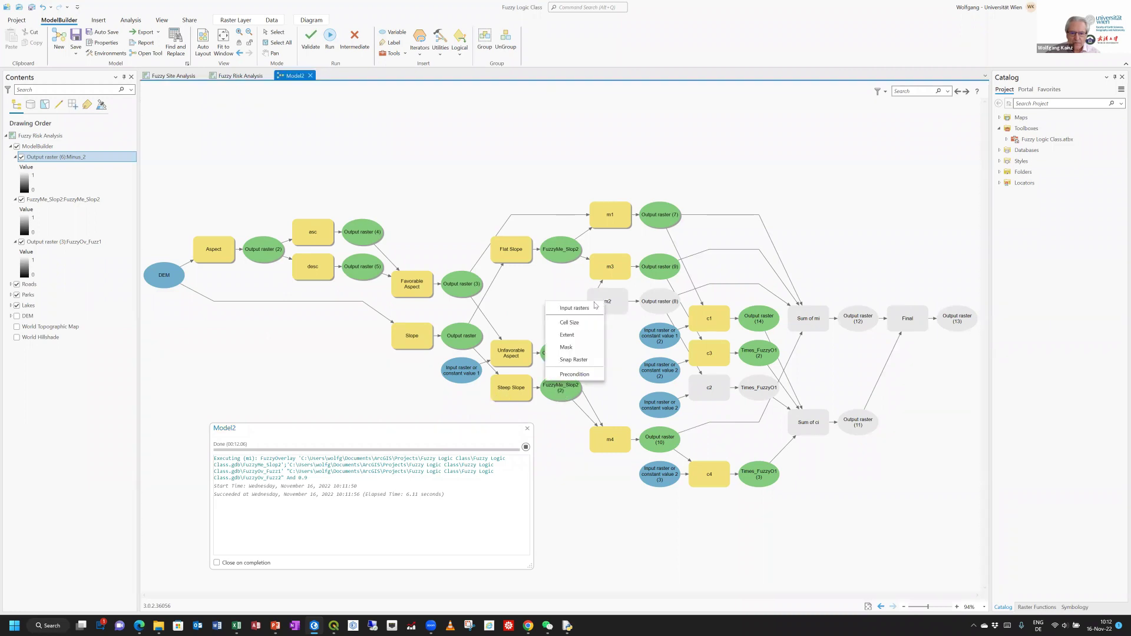
left_click(595, 306)
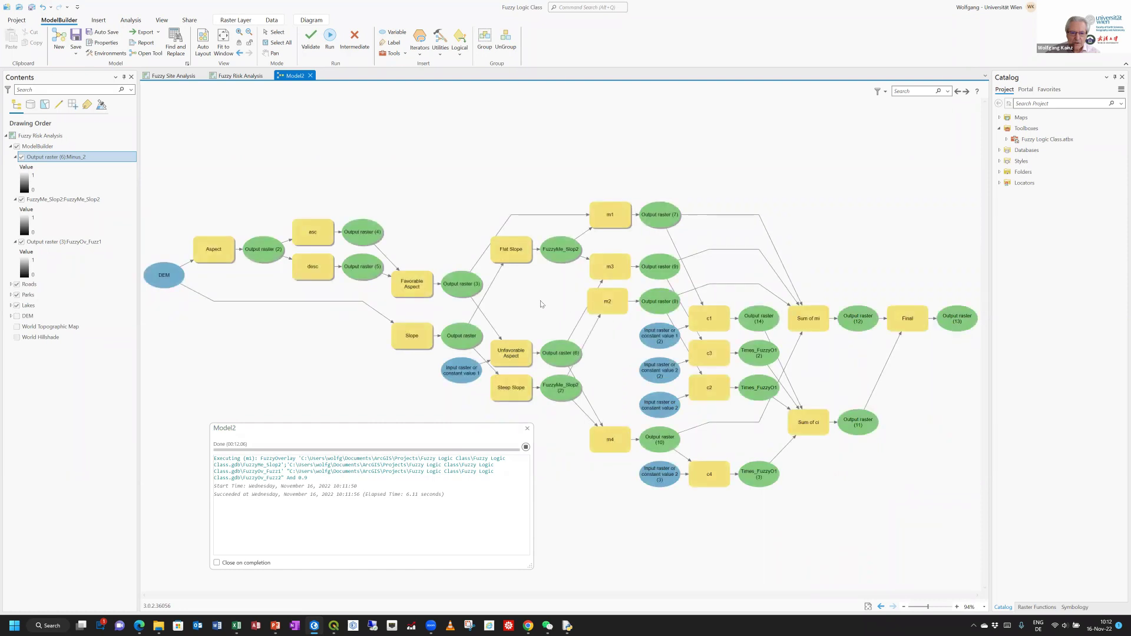
left_click_drag(462, 285, 592, 305)
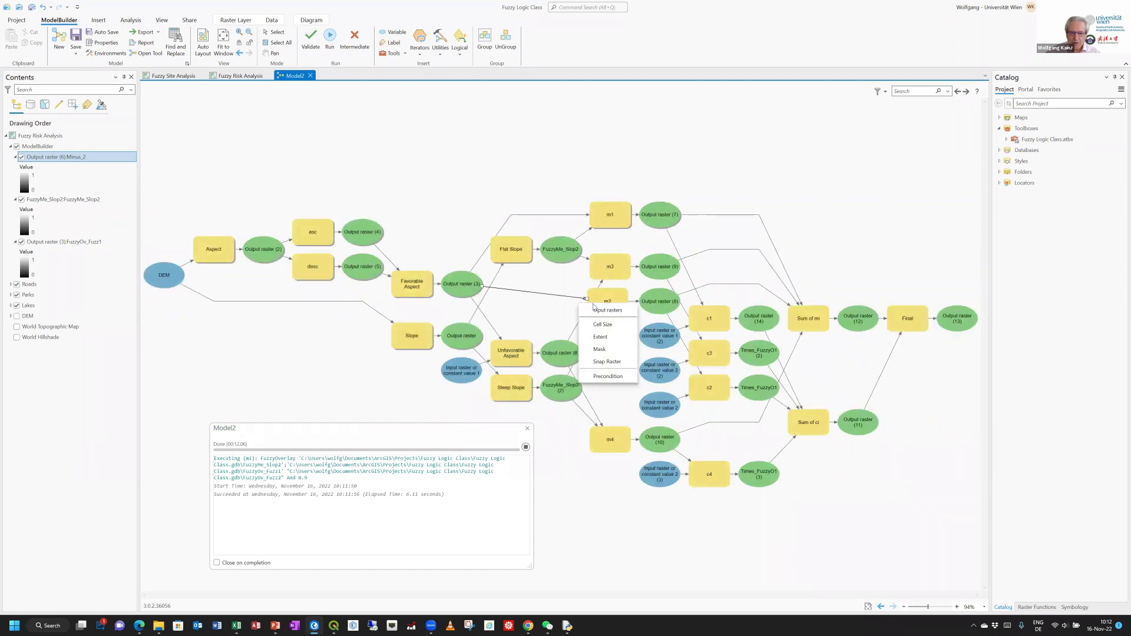
left_click(594, 308)
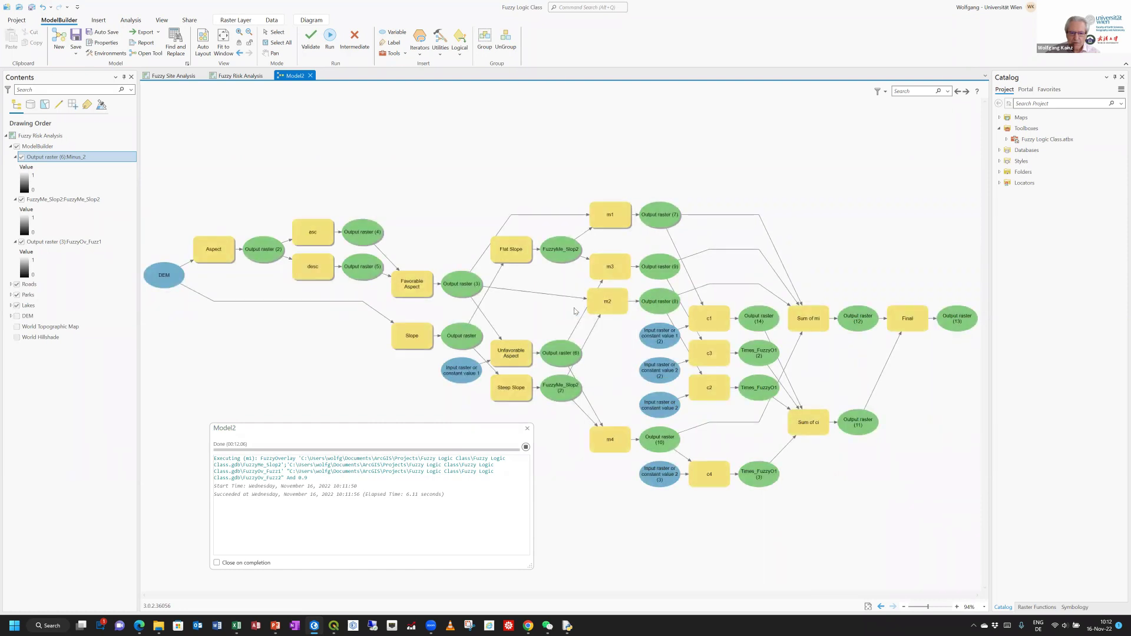
Step: Run the m2, m3 and m4 Fuzzy Overlay processes individually
right_click(613, 303)
left_click(607, 321)
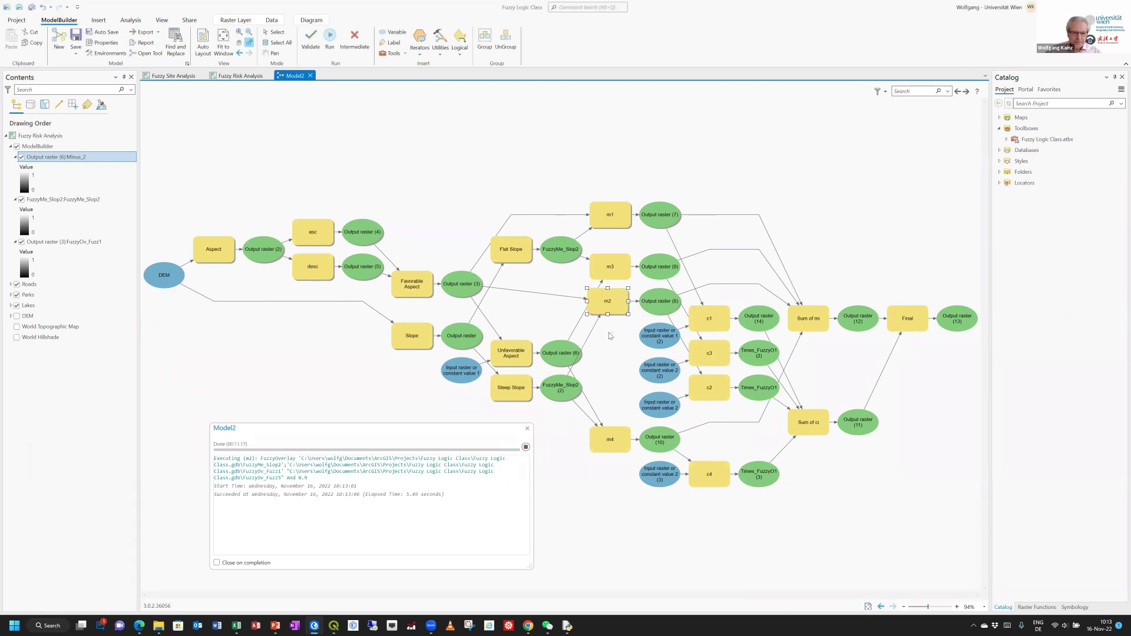
left_click(611, 268)
right_click(613, 270)
left_click(596, 293)
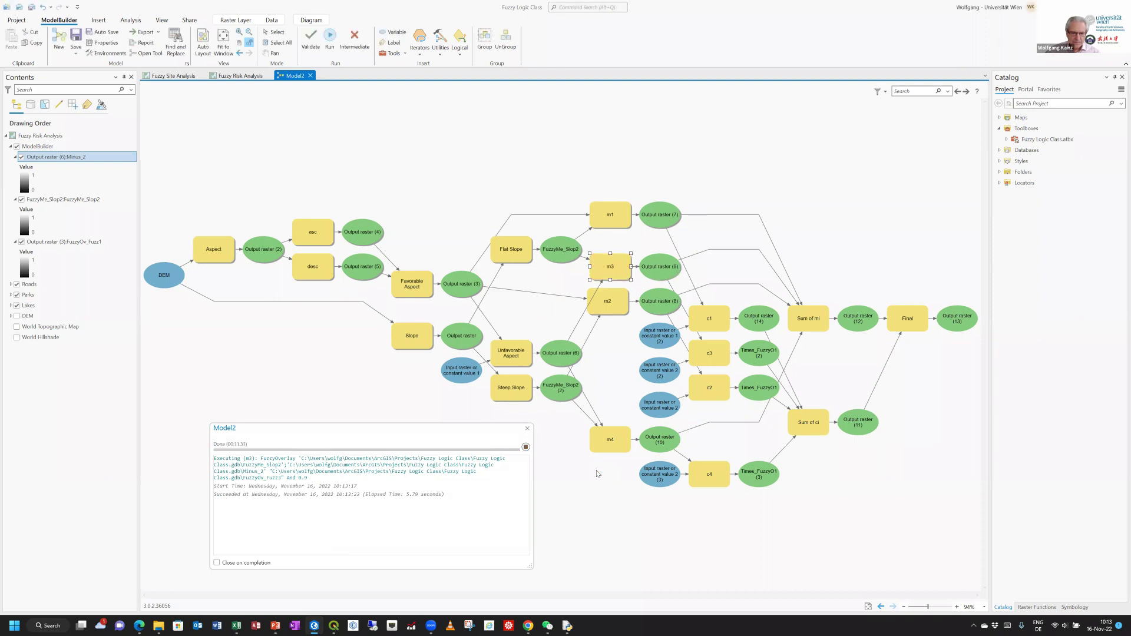
right_click(601, 441)
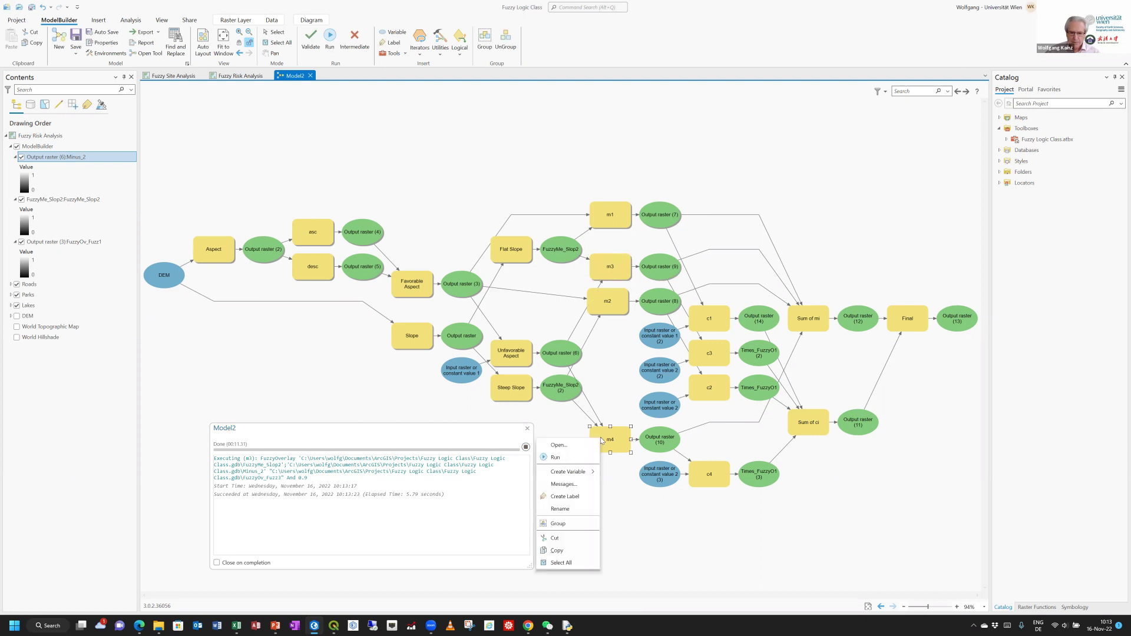
left_click(592, 459)
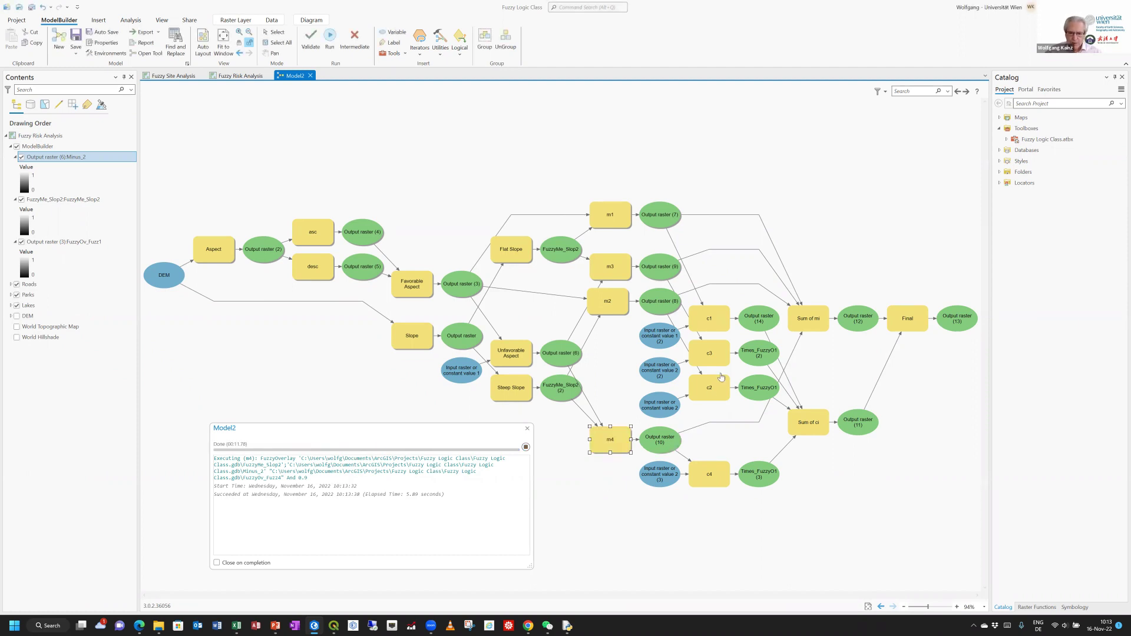
Step: Run the c1, c2 and c3 Times processes one at a time
right_click(709, 318)
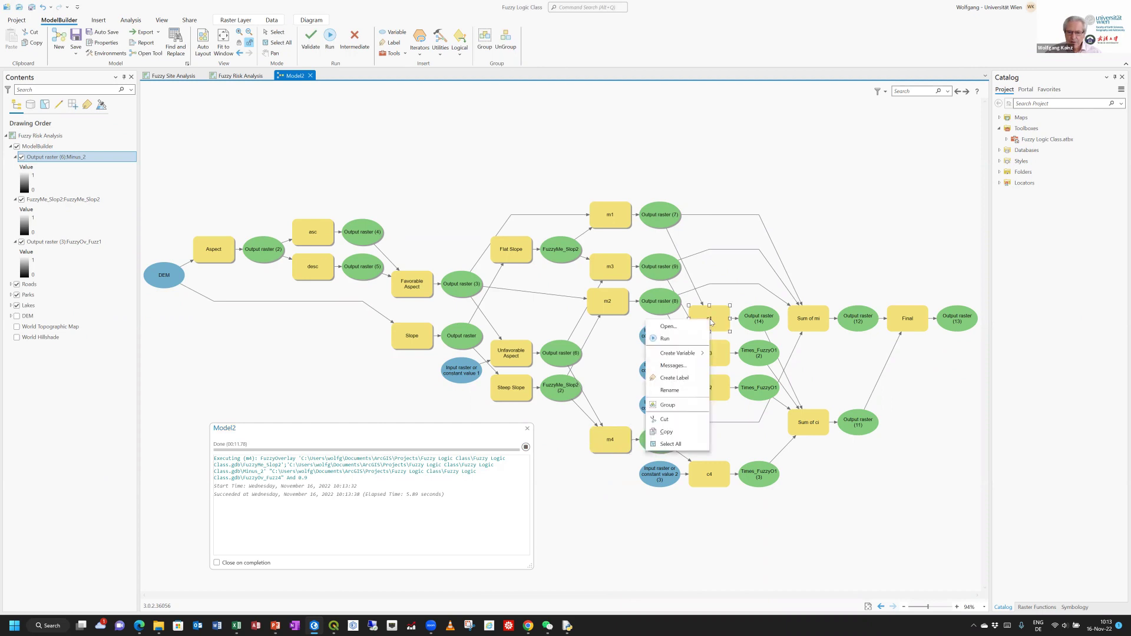
left_click(695, 339)
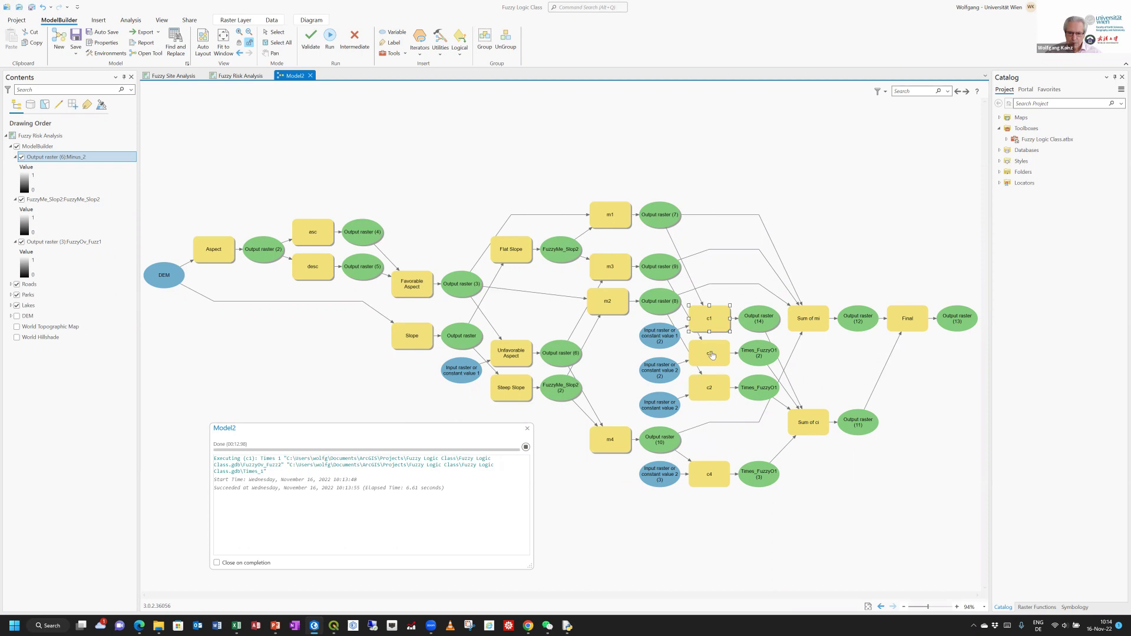
left_click(709, 388)
right_click(707, 384)
left_click(689, 406)
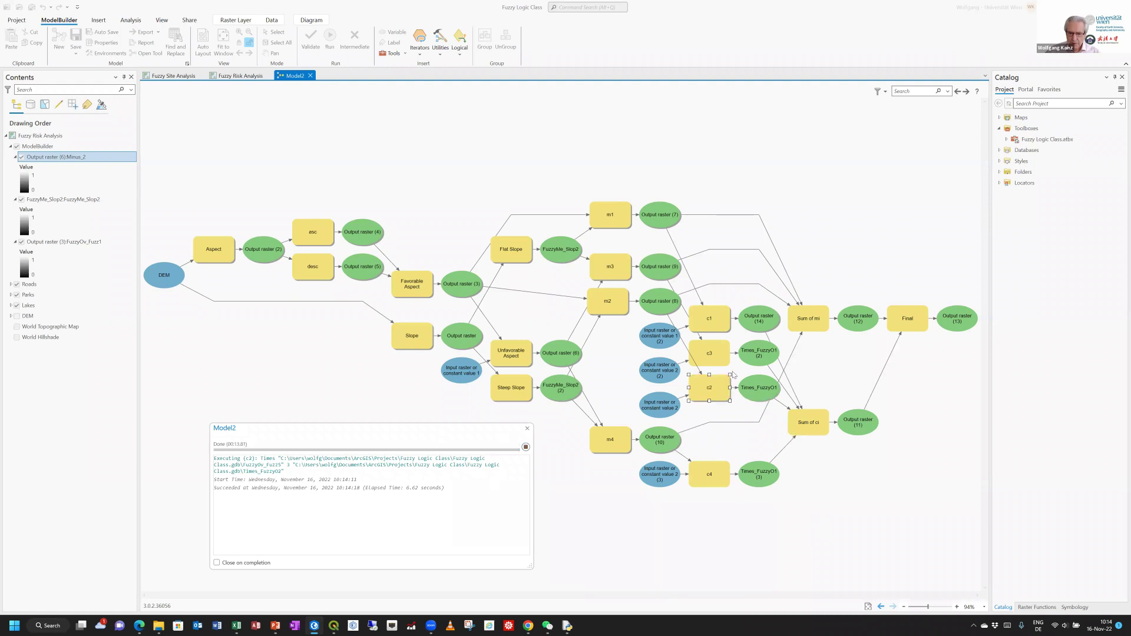
right_click(710, 355)
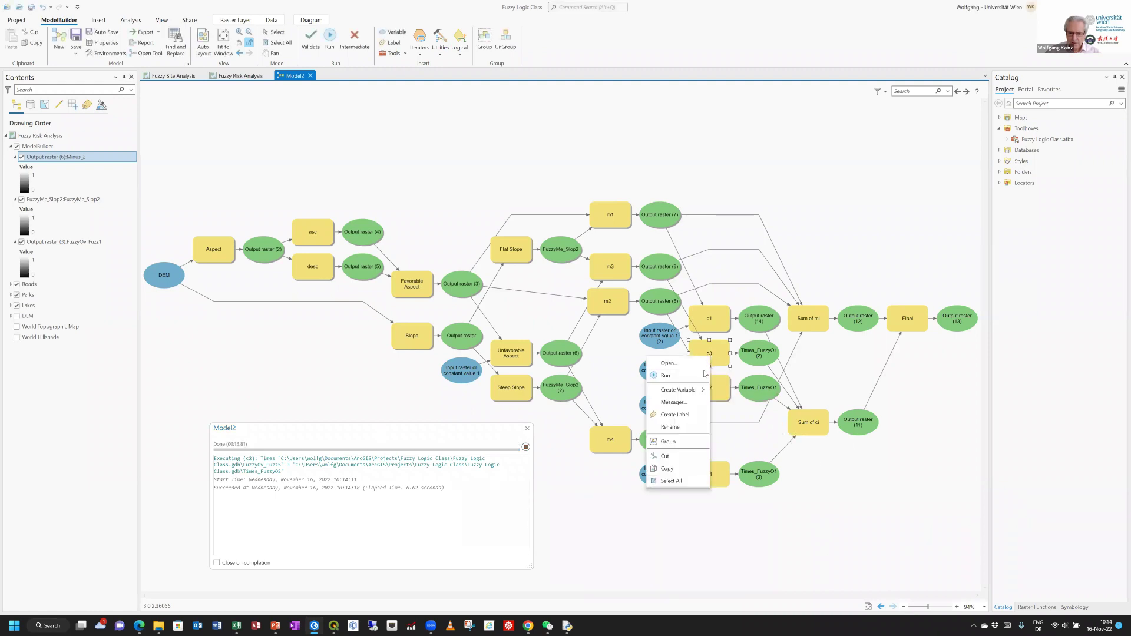
left_click(677, 377)
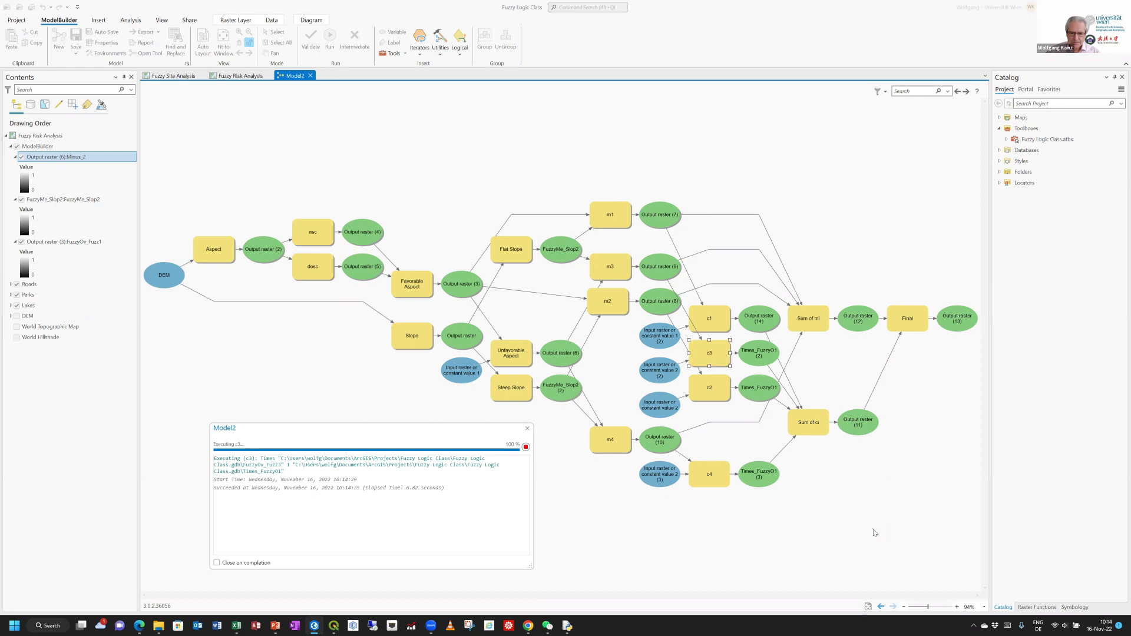
Step: Run the c4 Times process and the Sum of ci Weighted Sum process individually
right_click(704, 473)
left_click(696, 494)
left_click(806, 428)
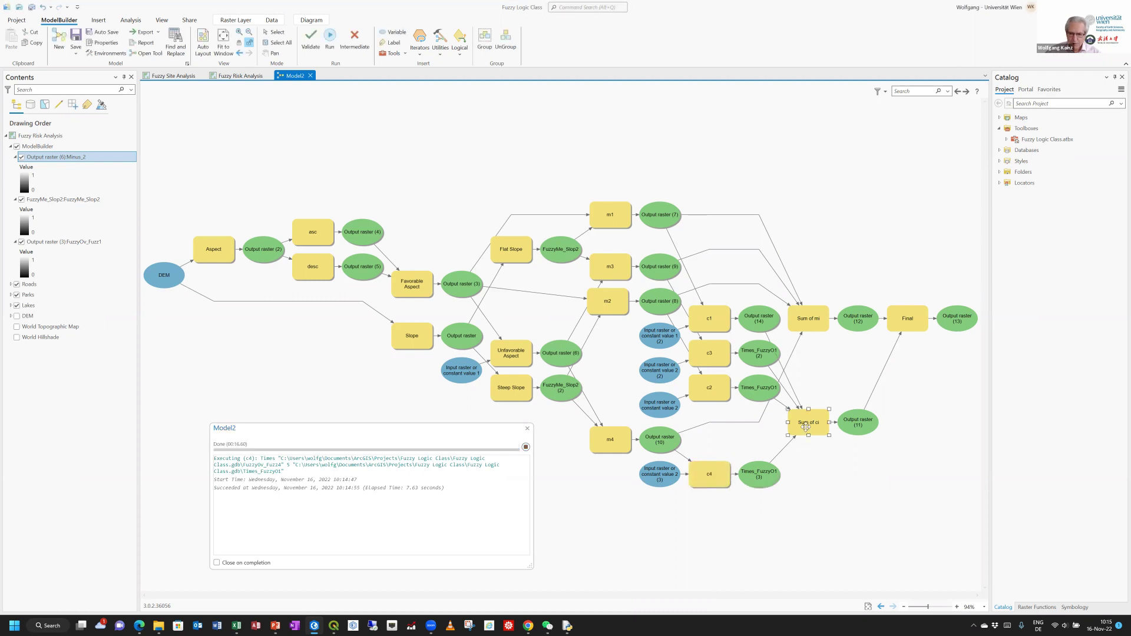
right_click(806, 430)
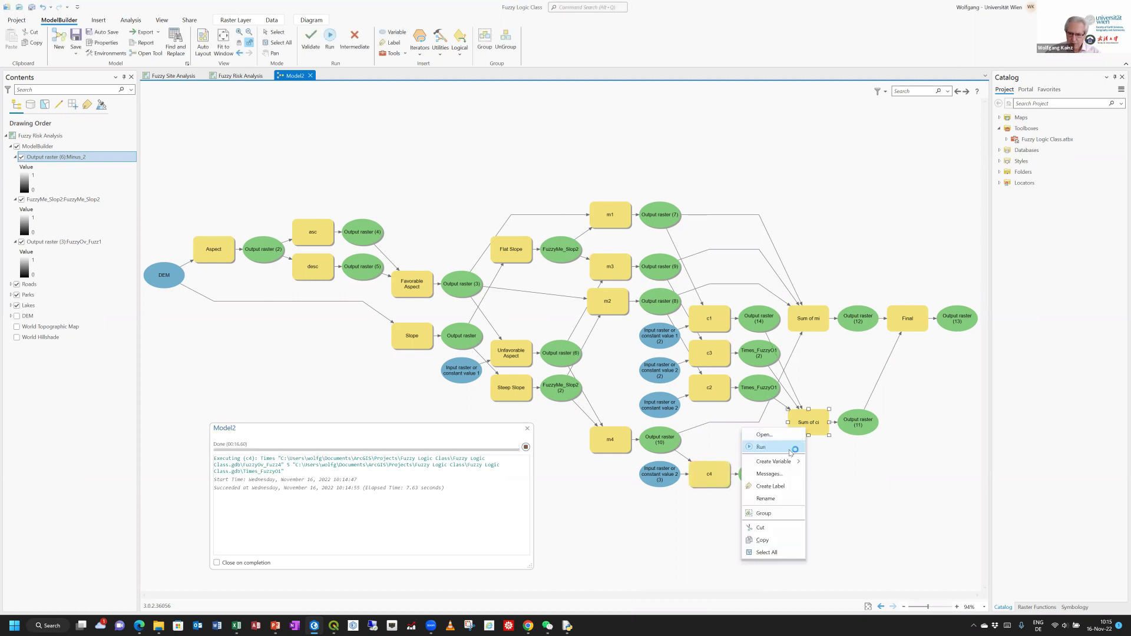
left_click(761, 448)
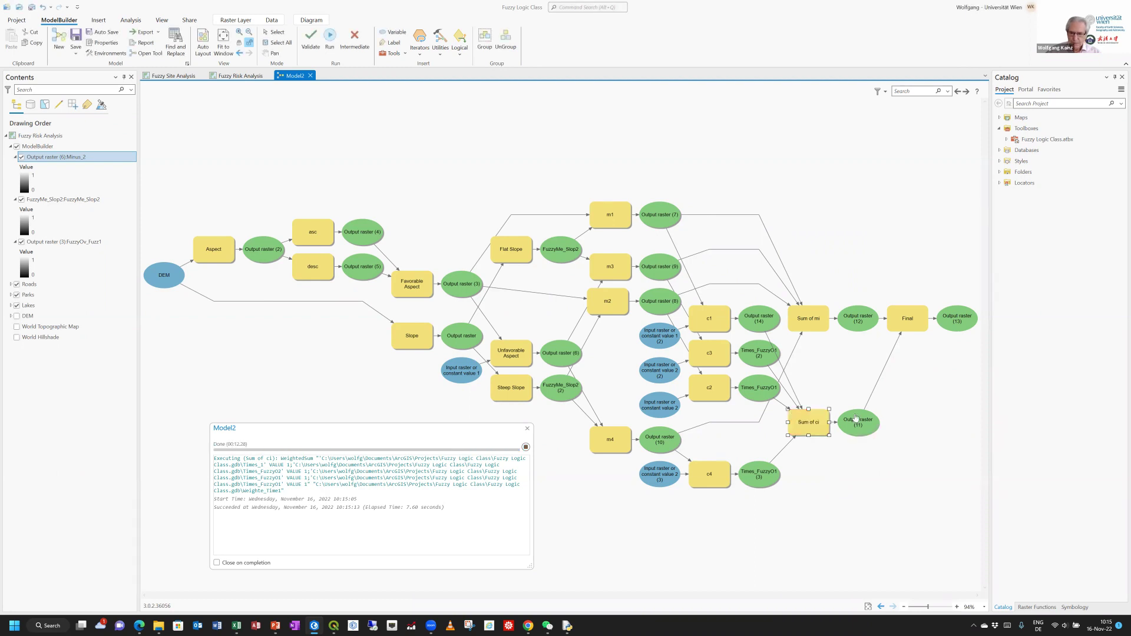
Step: Run the Sum of mi Weighted Sum process and the Final Divide process one after the other
right_click(810, 322)
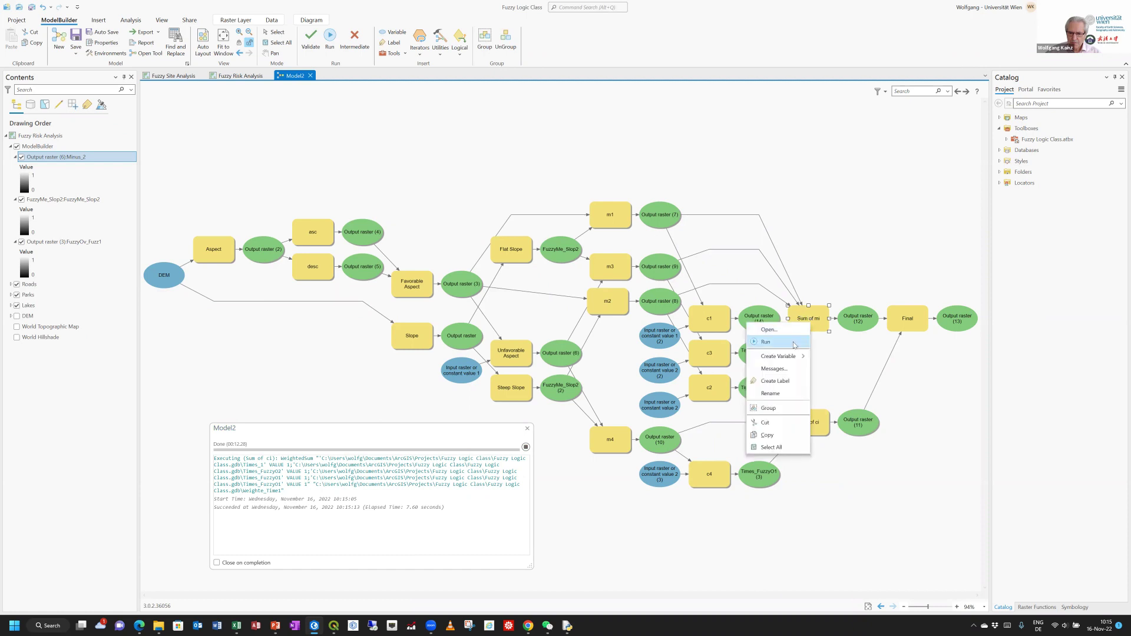
left_click(795, 342)
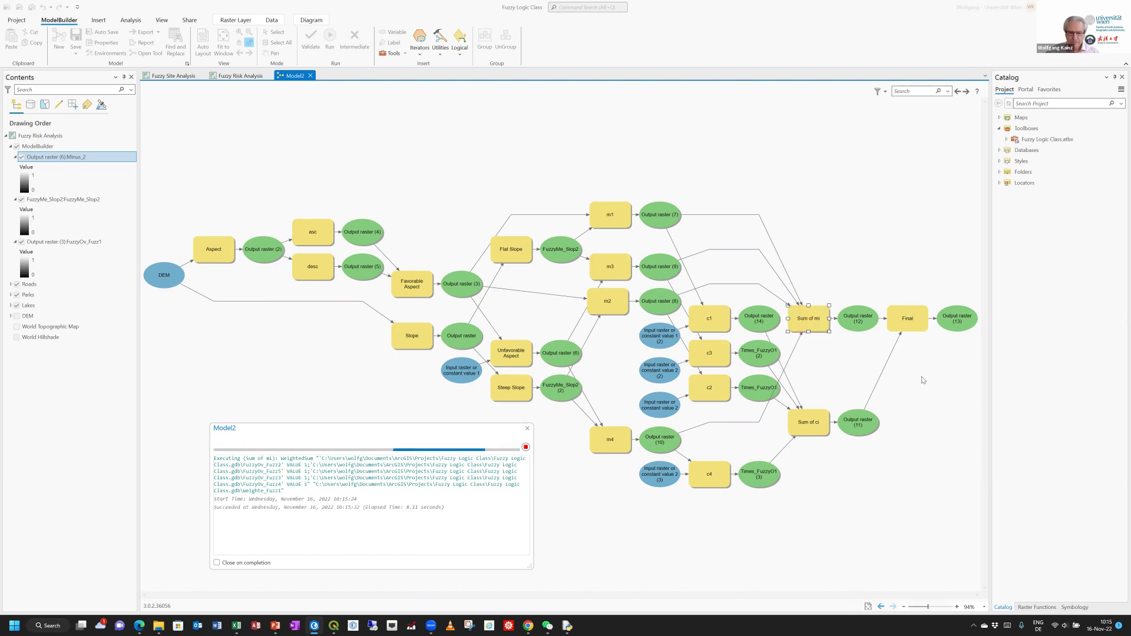
left_click(908, 316)
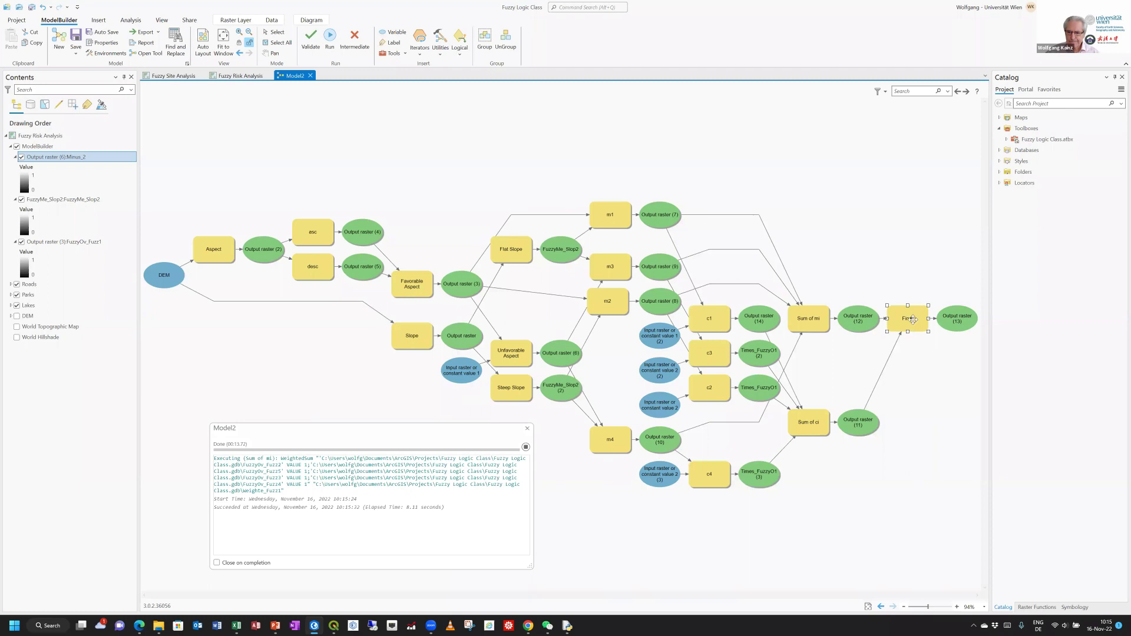
right_click(914, 323)
left_click(869, 340)
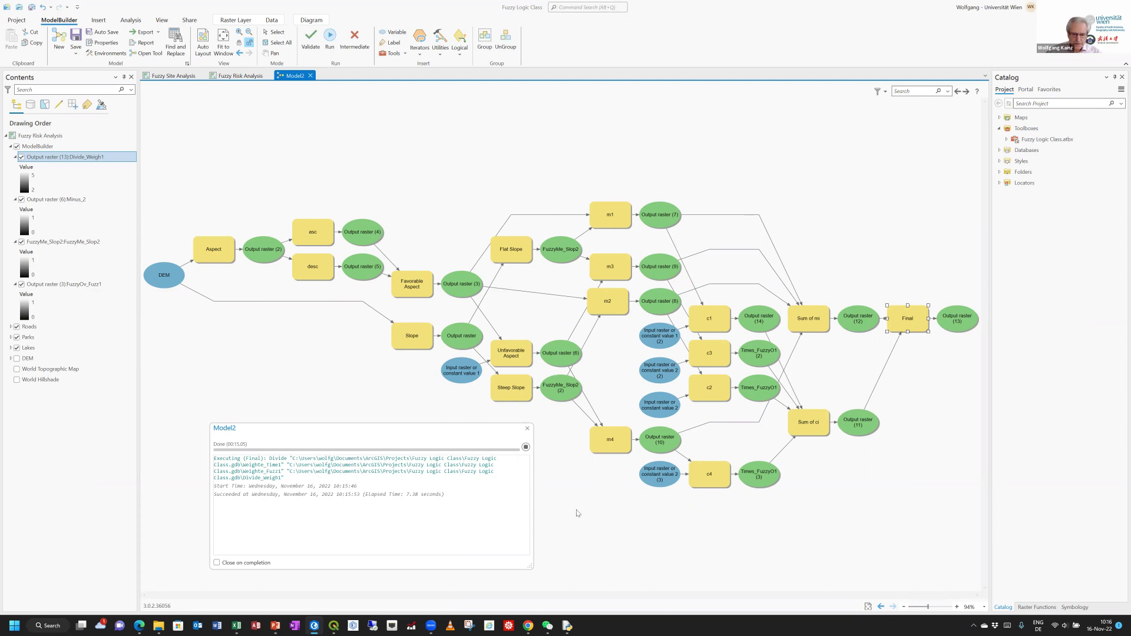
left_click(598, 490)
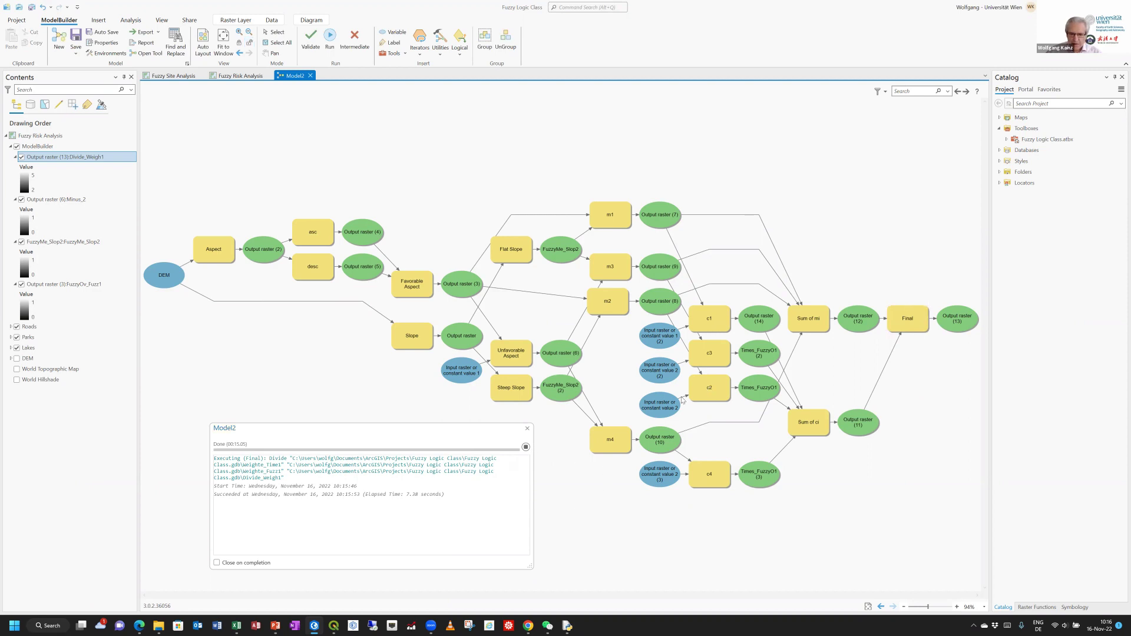
Step: Review the Times parameters of the c1 and c2 processes without changing them
double_click(705, 326)
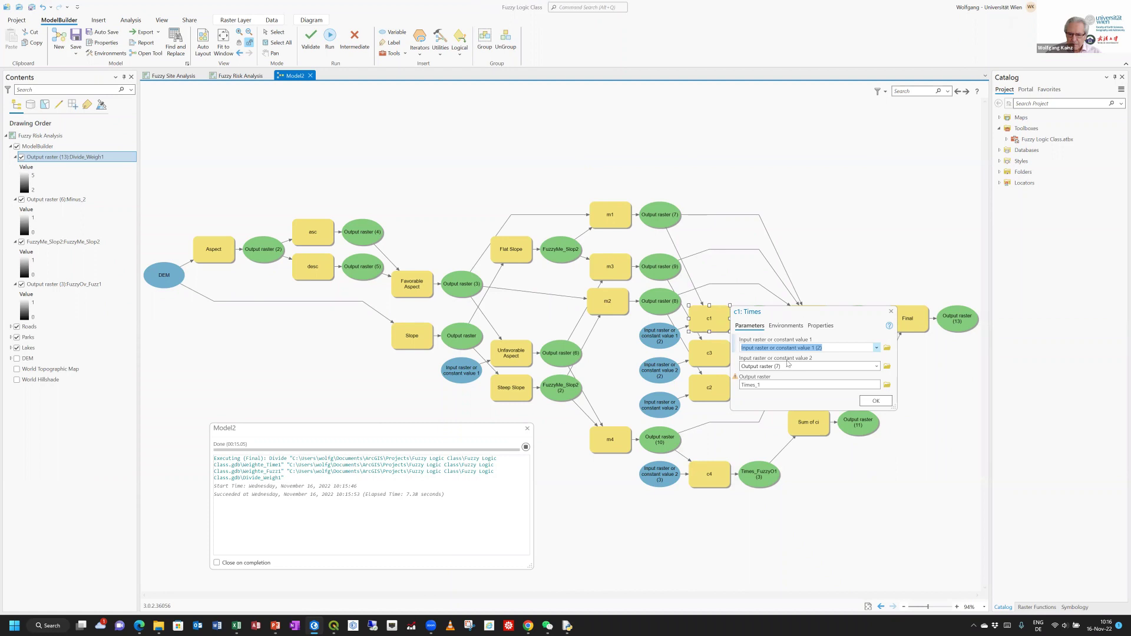
left_click(890, 312)
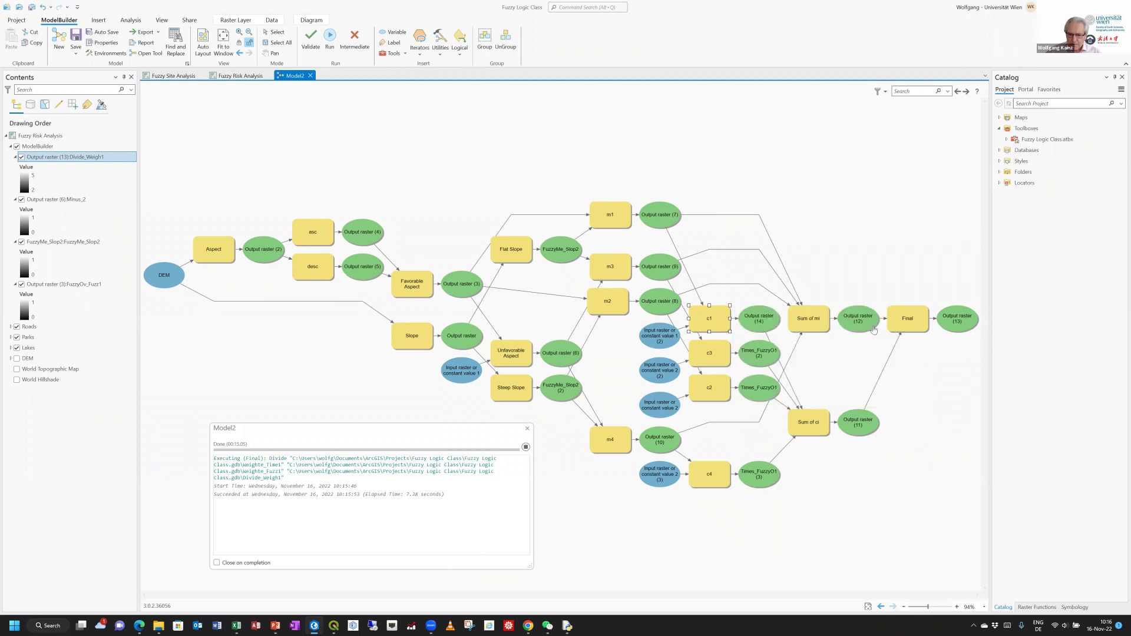
double_click(717, 386)
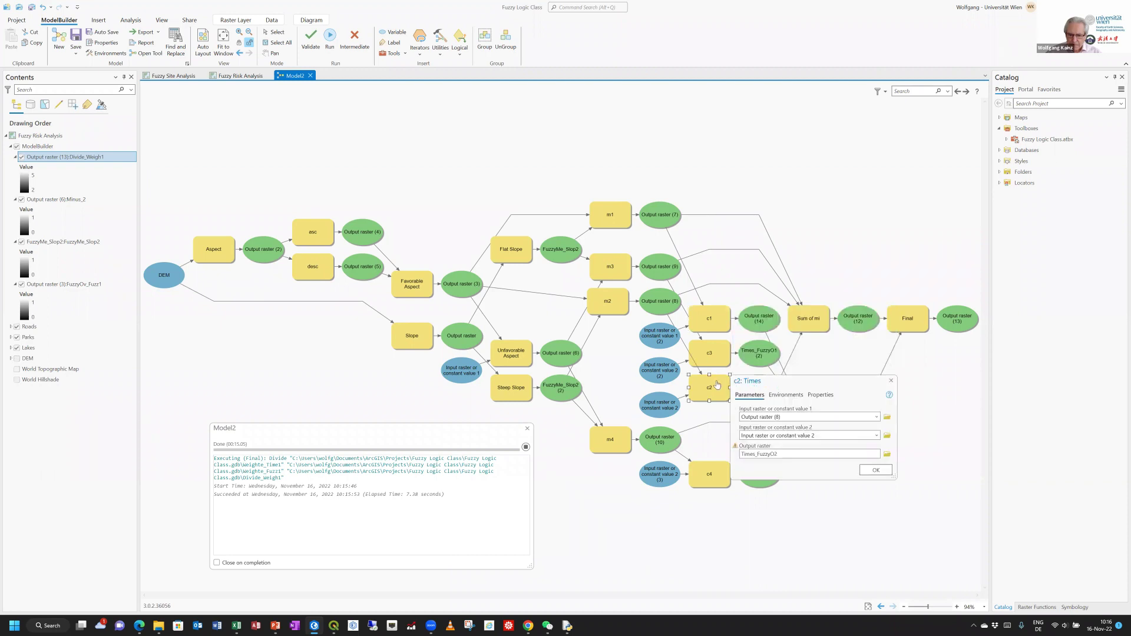
left_click(889, 382)
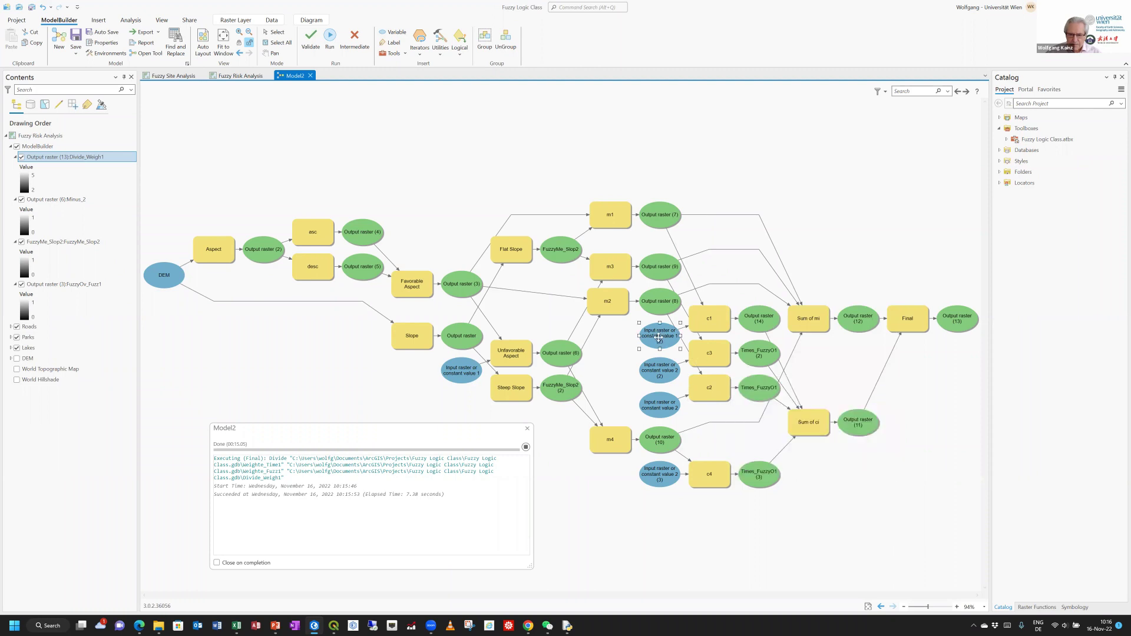
Step: Check the constant values feeding c1, c3, c2 and c4 one by one, and close the model run report
double_click(658, 337)
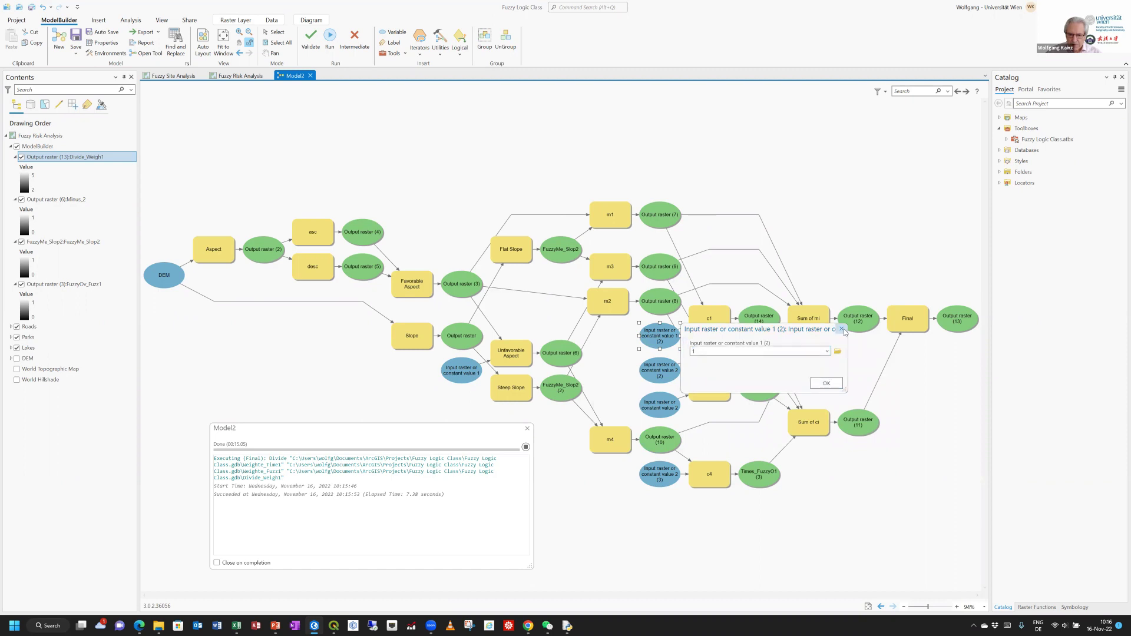
left_click(842, 329)
left_click(649, 370)
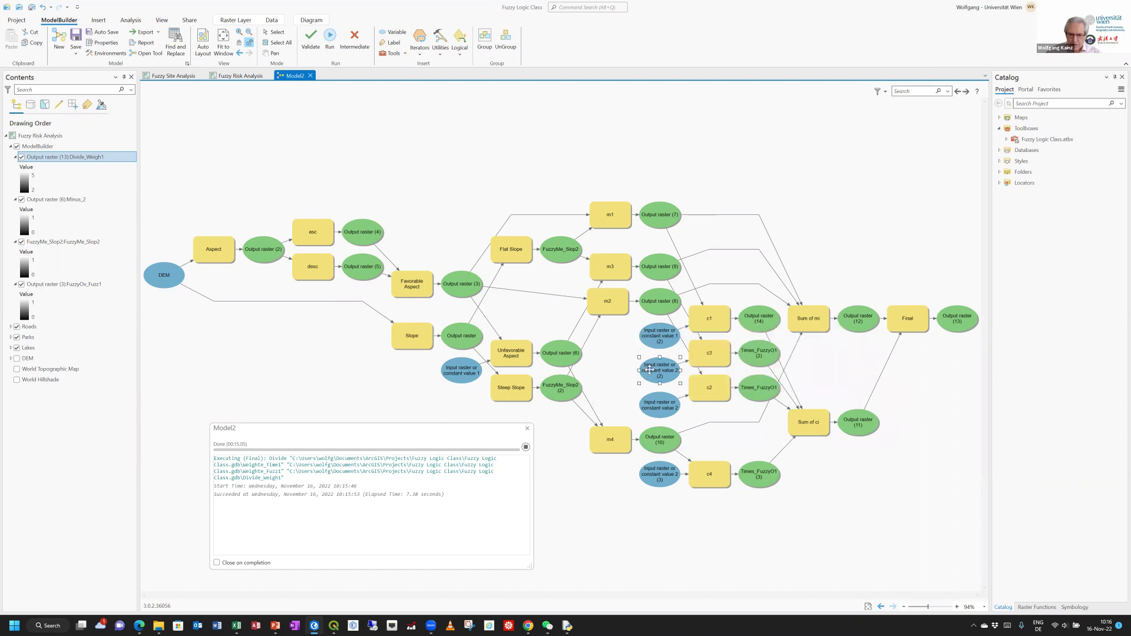
double_click(653, 370)
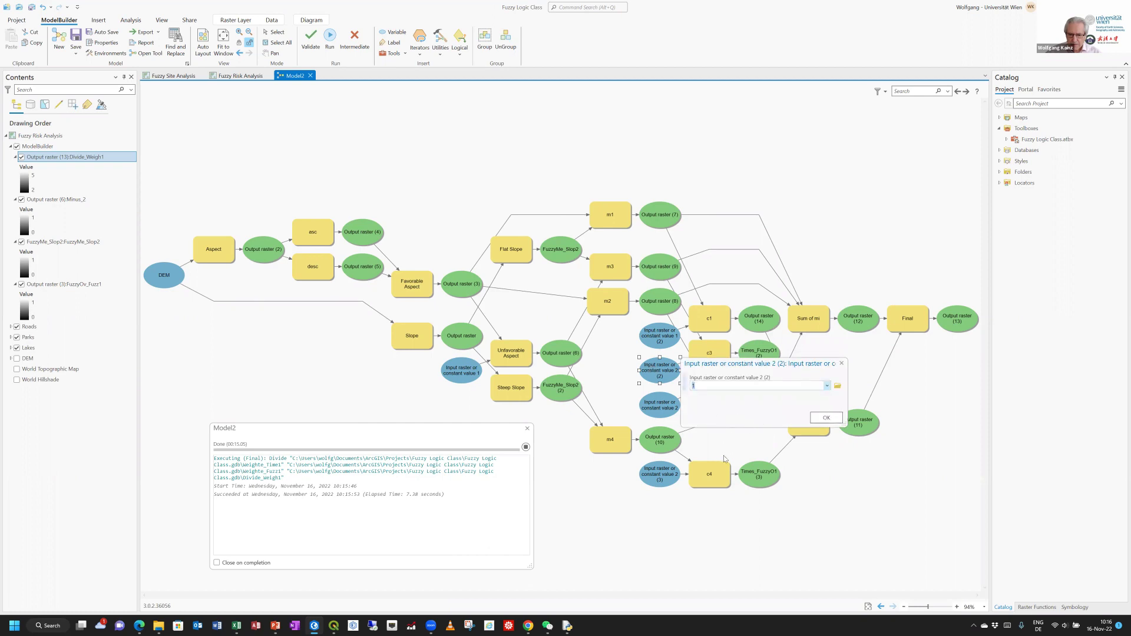
left_click(842, 364)
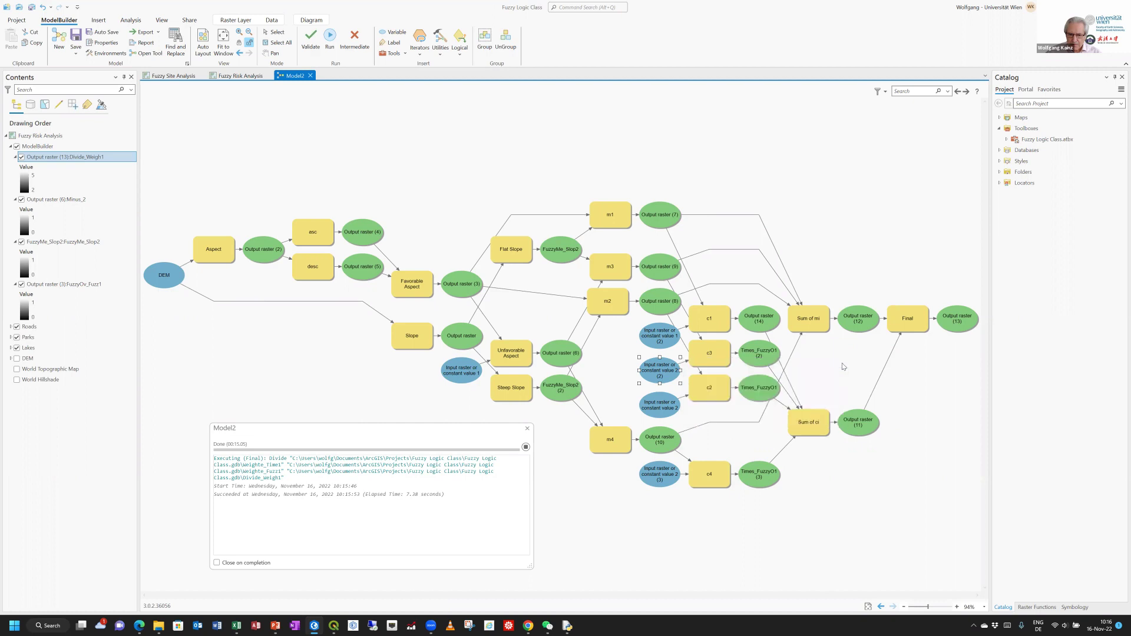
double_click(659, 413)
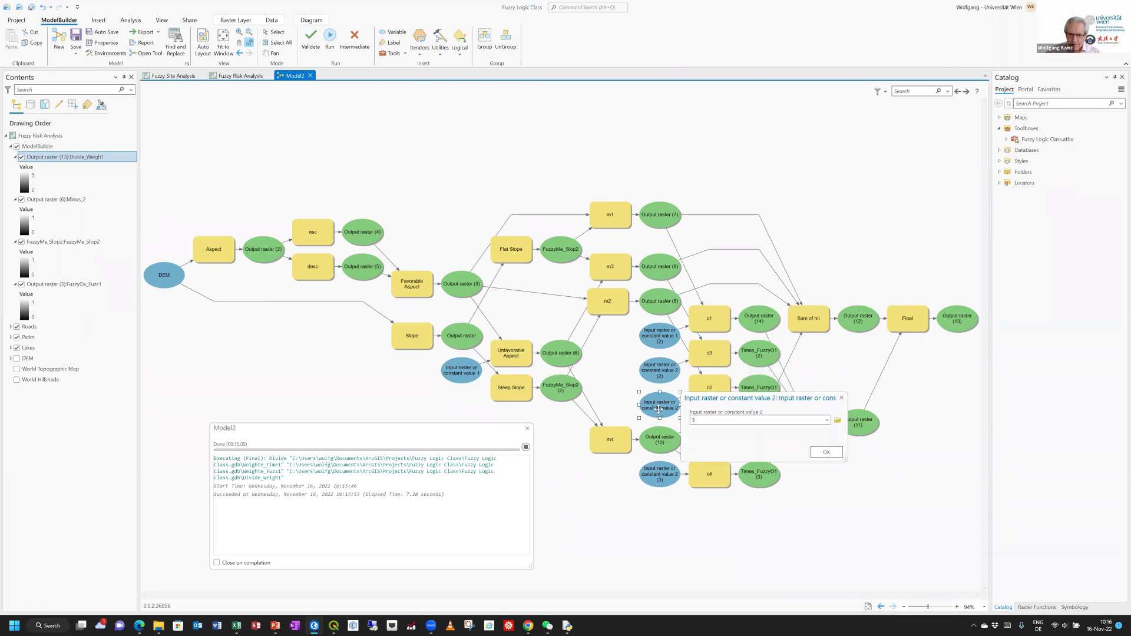
left_click(842, 399)
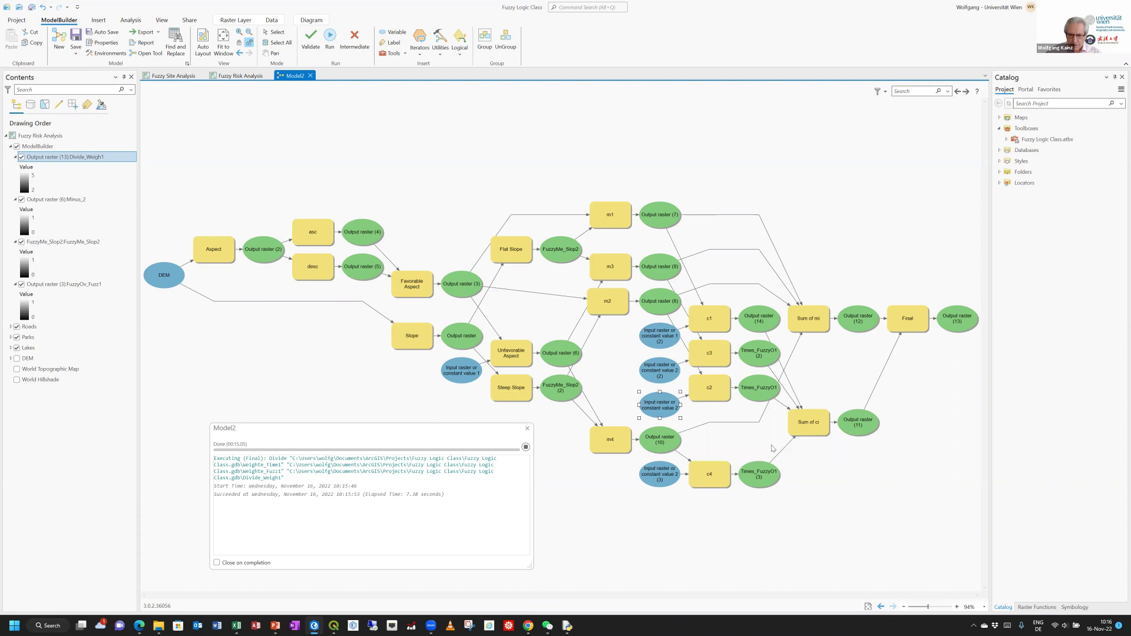
double_click(666, 480)
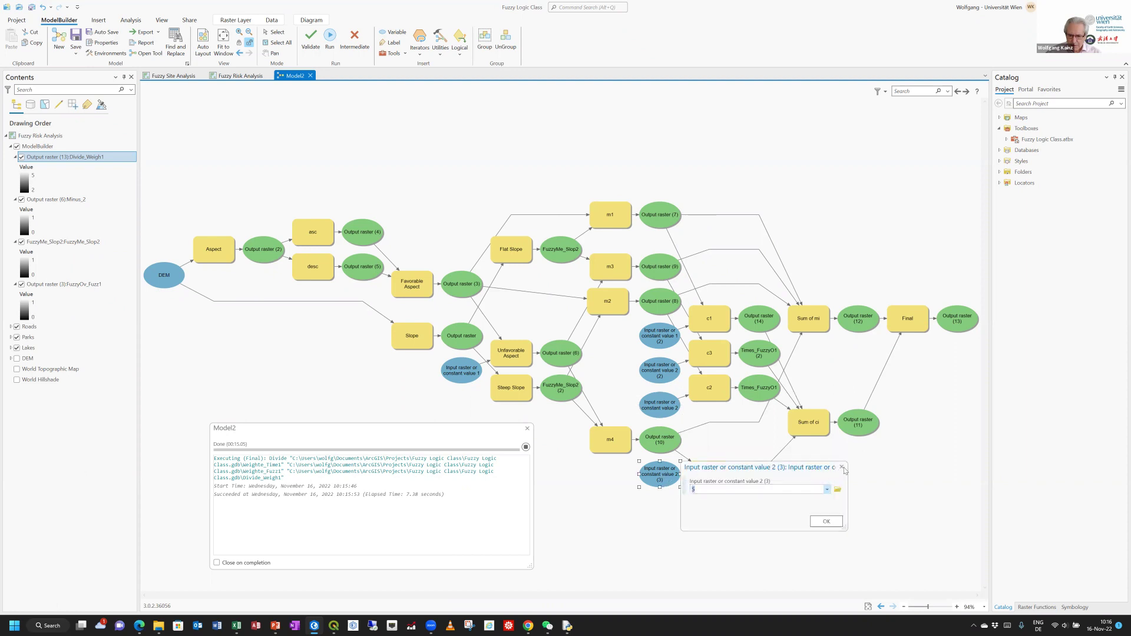
left_click(841, 466)
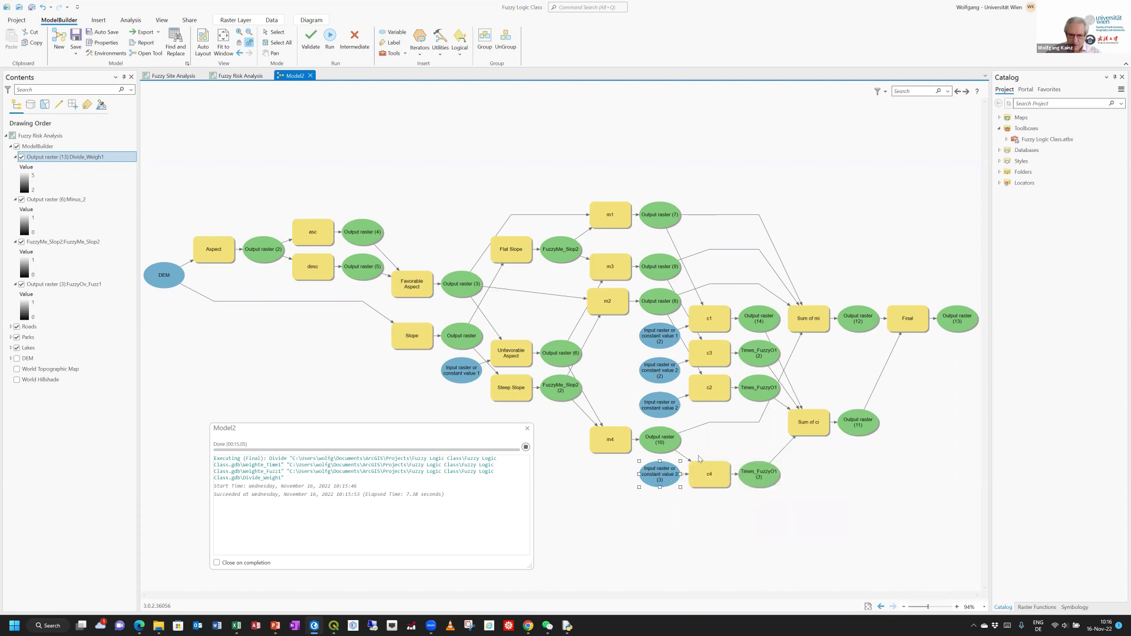
left_click(528, 430)
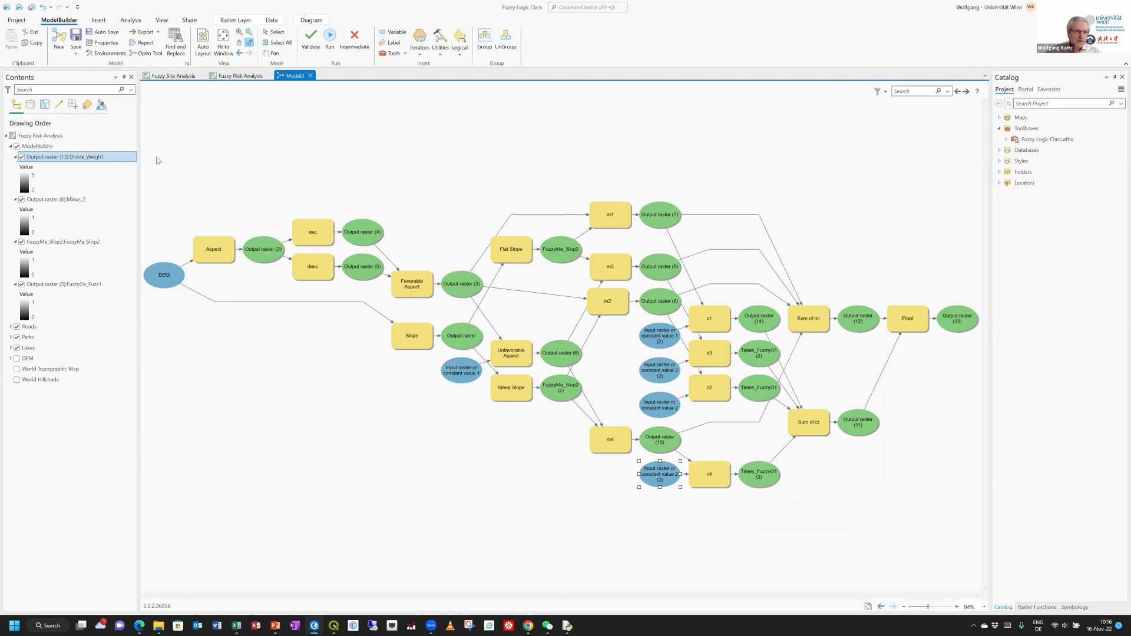
Step: Show the Fuzzy Risk Analysis map and hide the Minus_2, FuzzyMe_Slop2 and FuzzyOv_Fuzz1 layers, leaving the Divide_Weigh1 result displayed
left_click(213, 76)
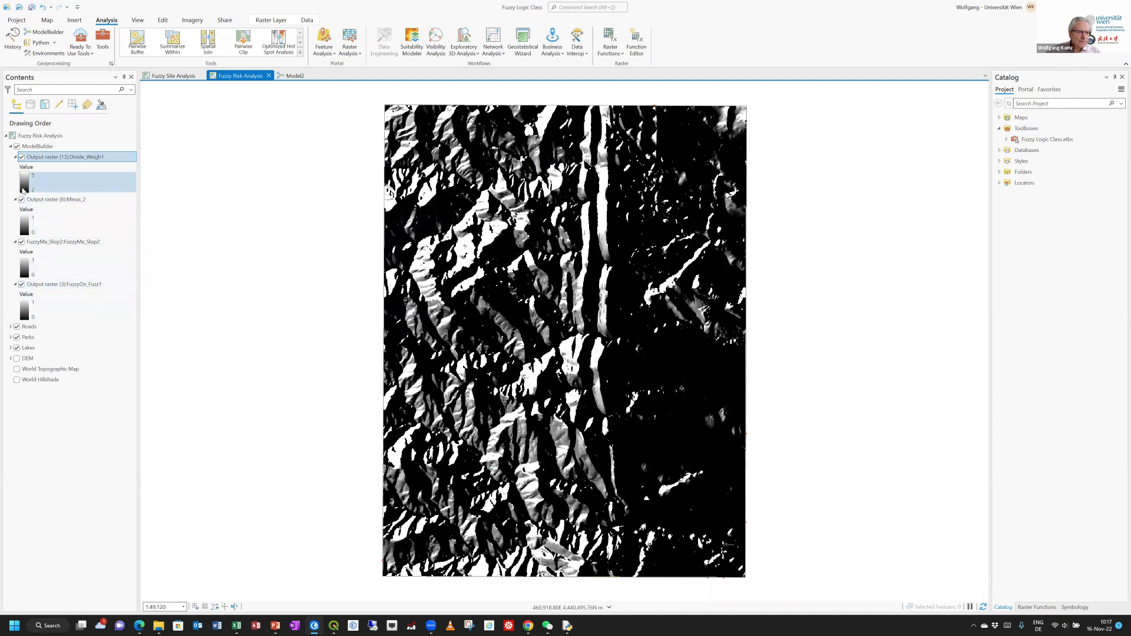
left_click(24, 190)
left_click(36, 207)
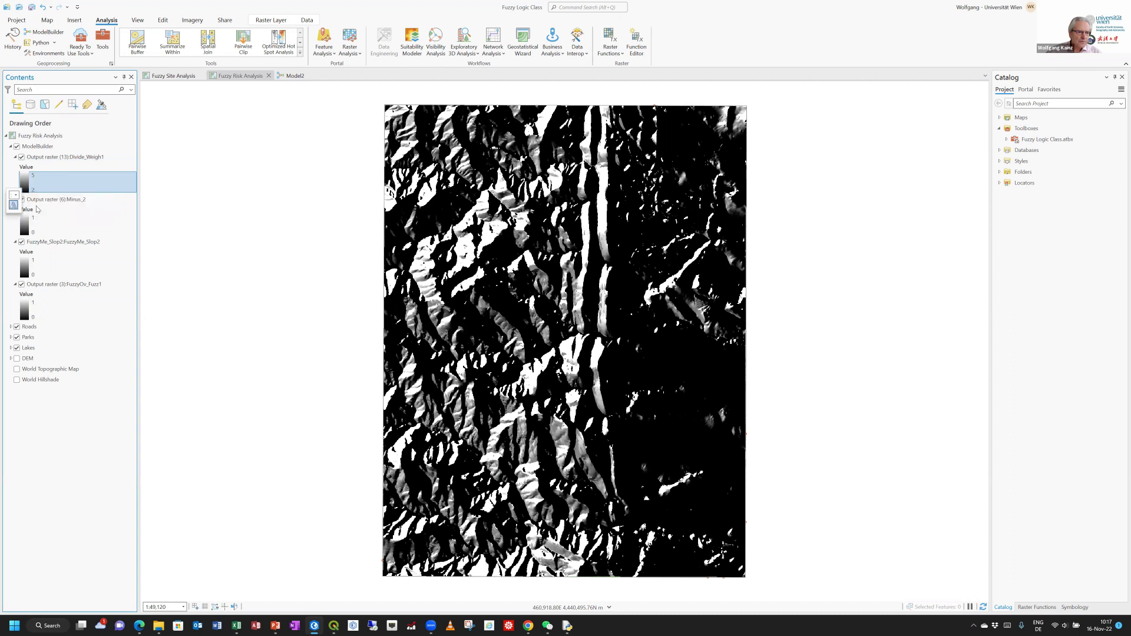
left_click(99, 393)
left_click(21, 200)
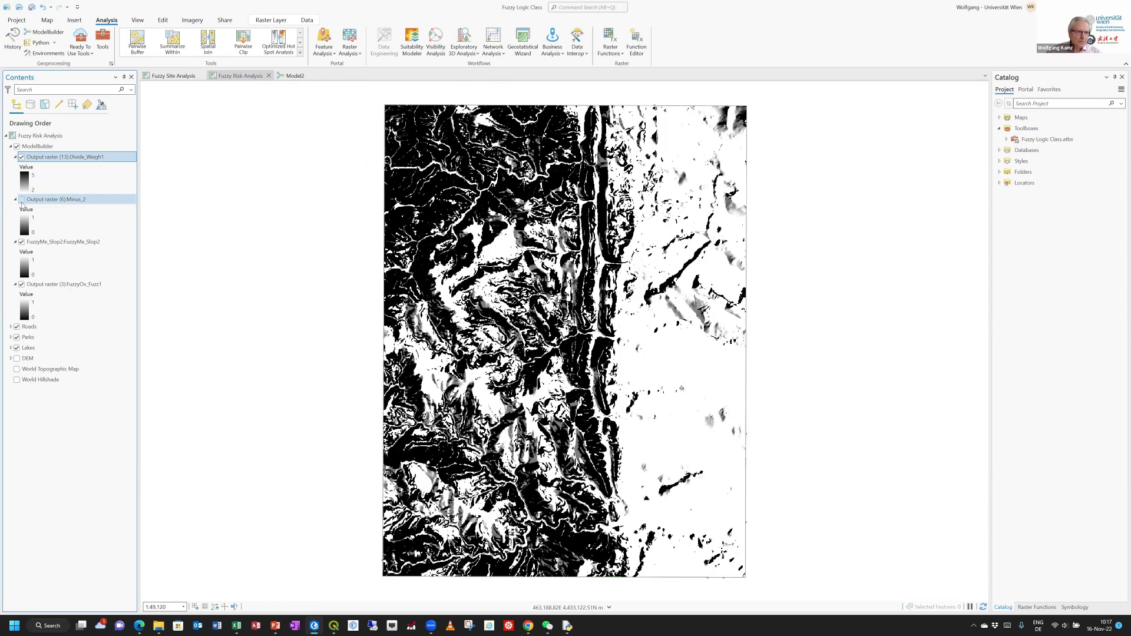
left_click(22, 242)
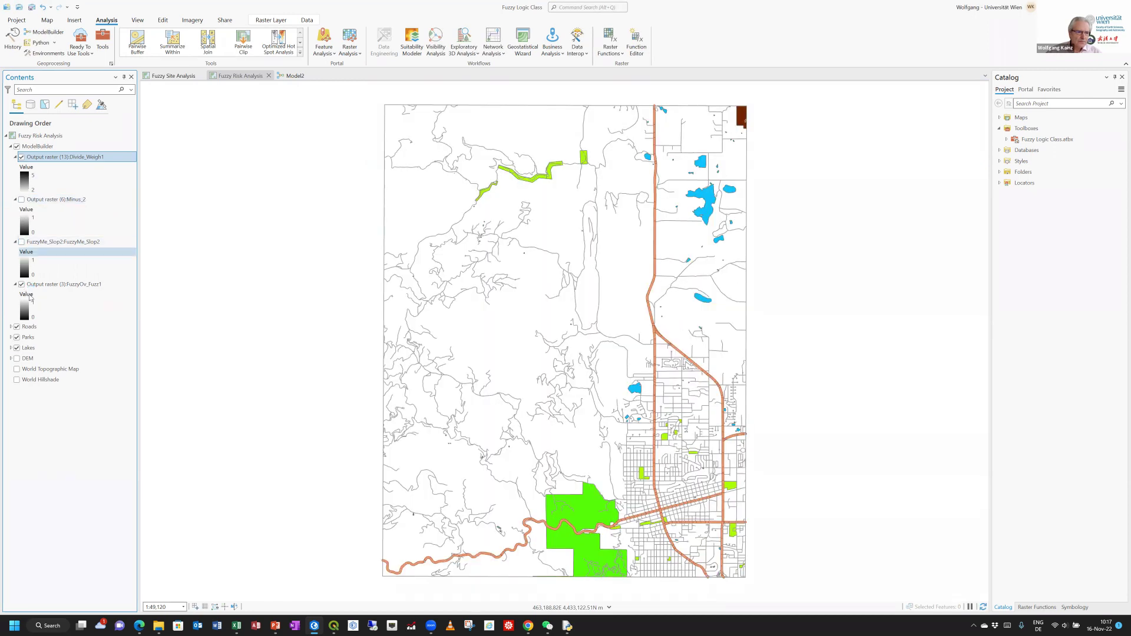
left_click(22, 285)
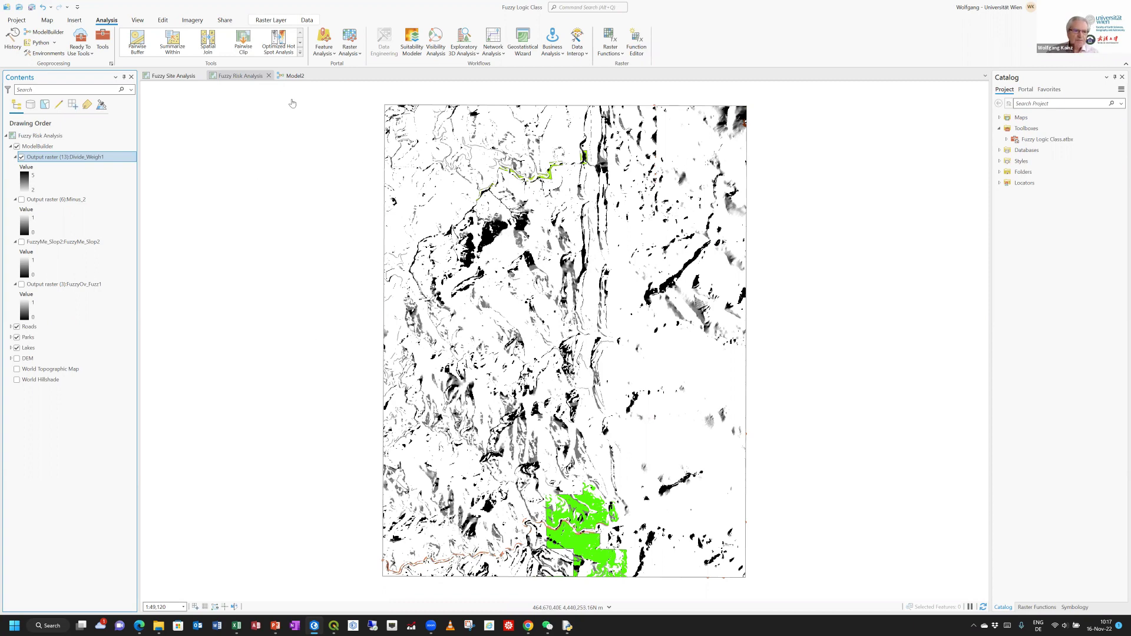
Step: Glance back at Model2, return to the Fuzzy Risk Analysis map, and hide the Divide_Weigh1 layer
left_click(294, 75)
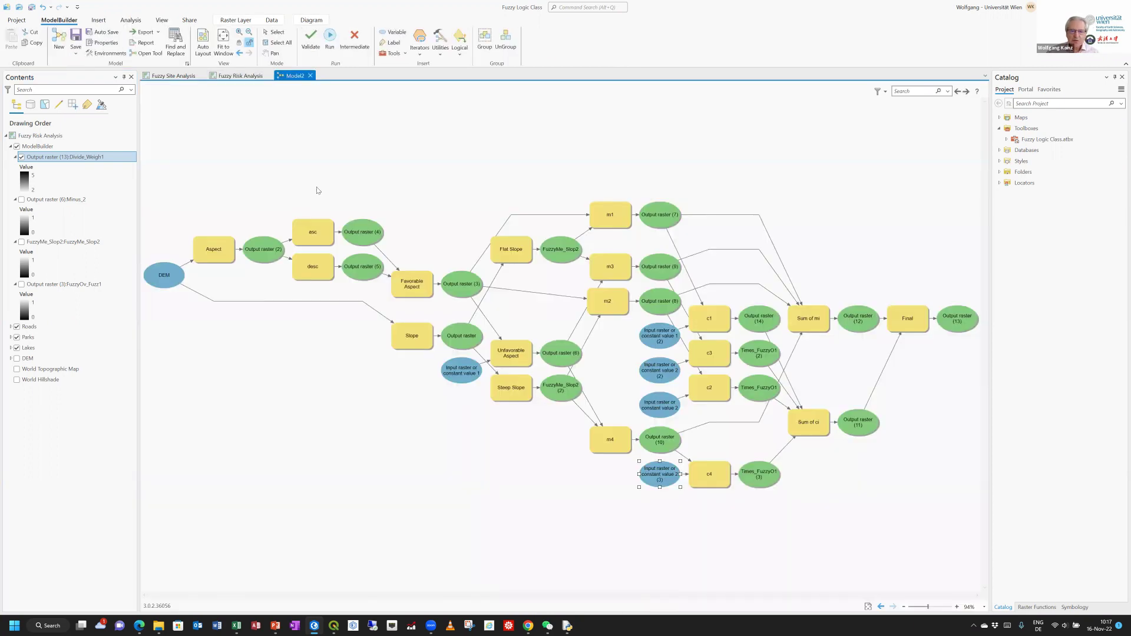
left_click(240, 76)
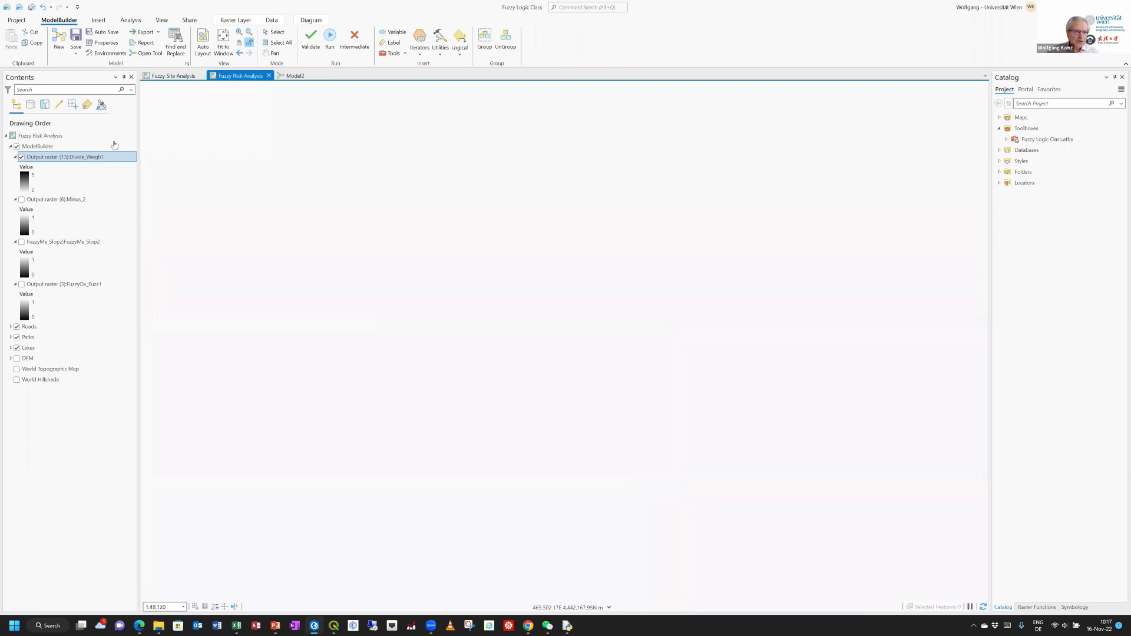
left_click(19, 159)
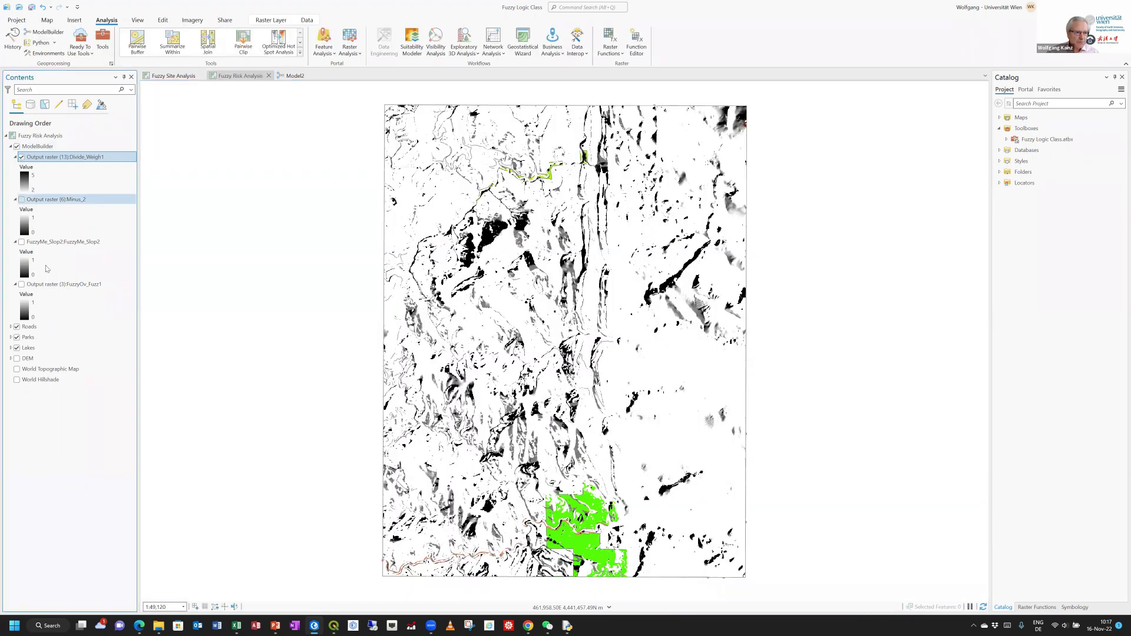
left_click(21, 157)
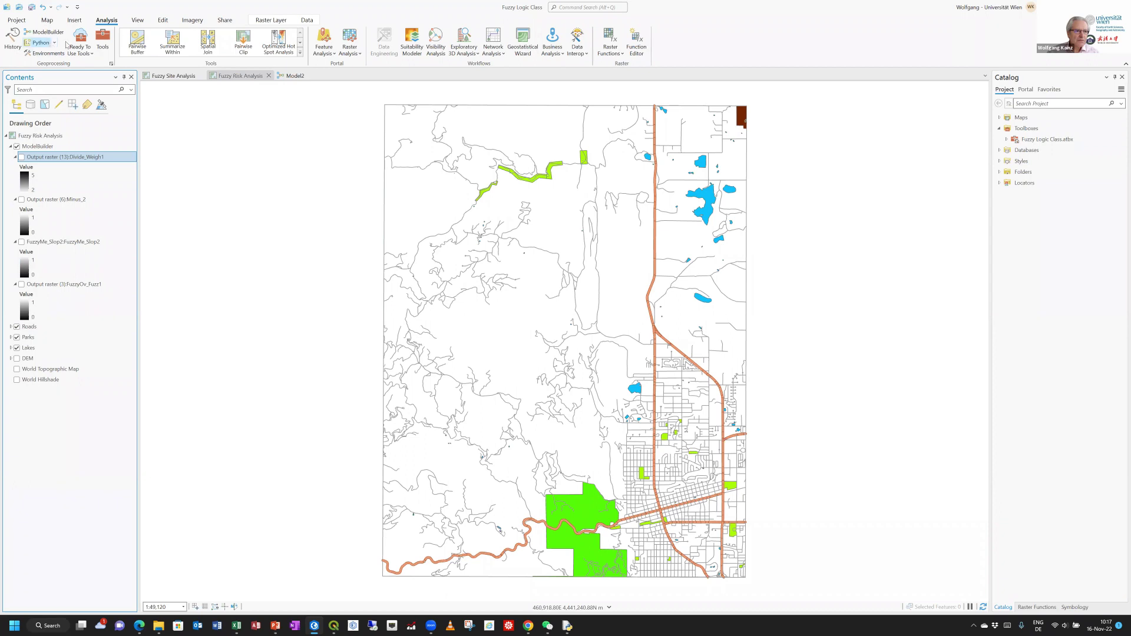
Step: Open the Python window and bring up the dialog for loading code from a script file
left_click(140, 22)
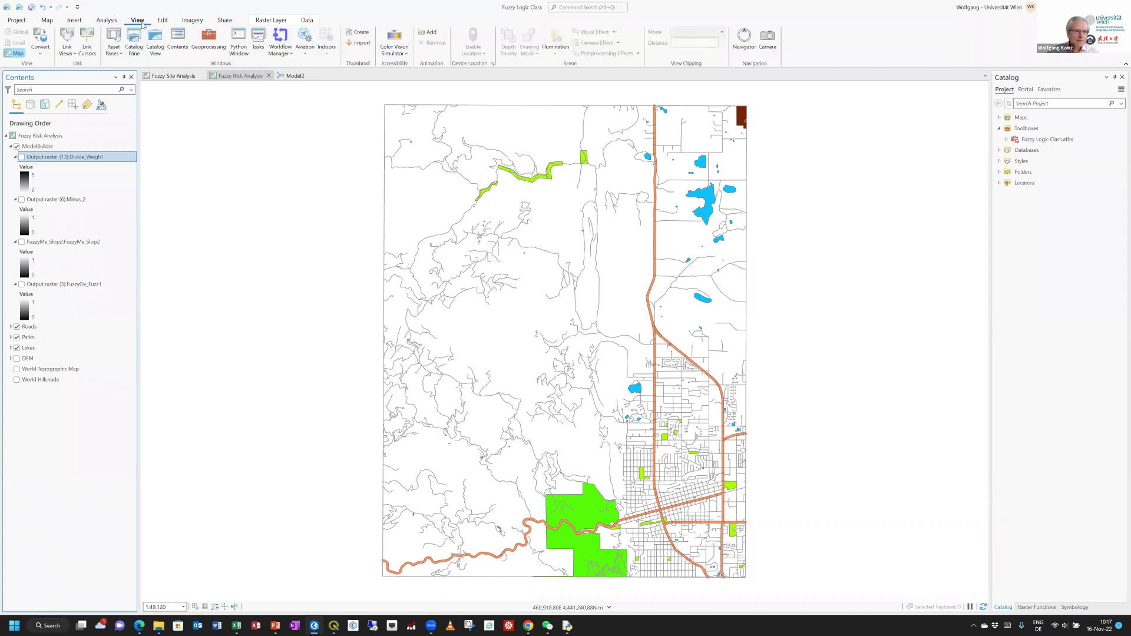
left_click(238, 40)
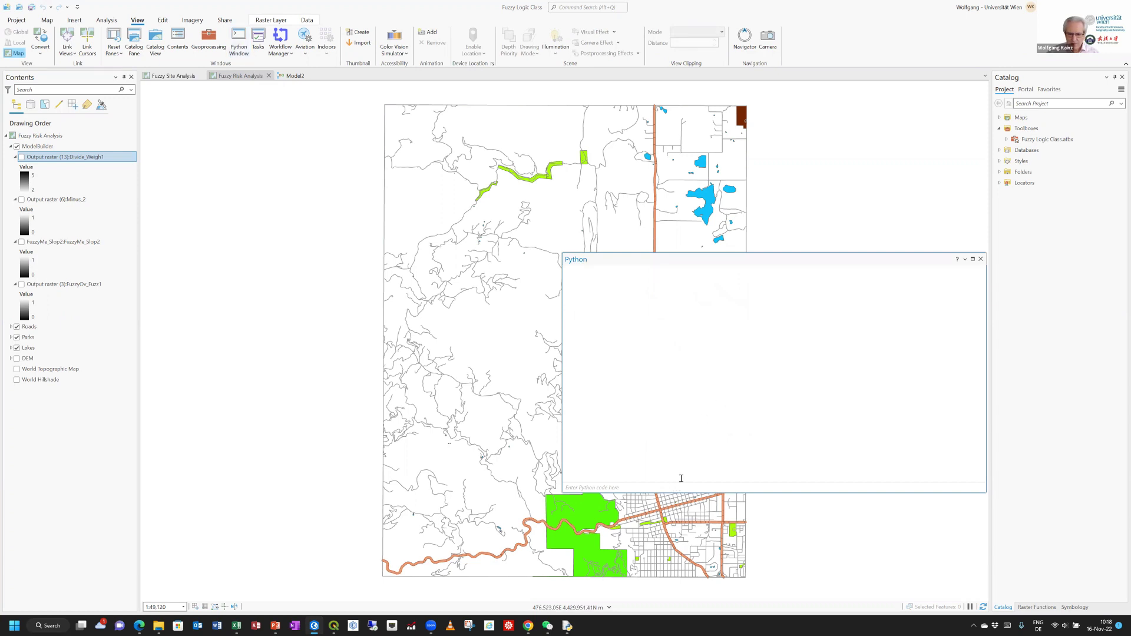
left_click(684, 486)
right_click(681, 489)
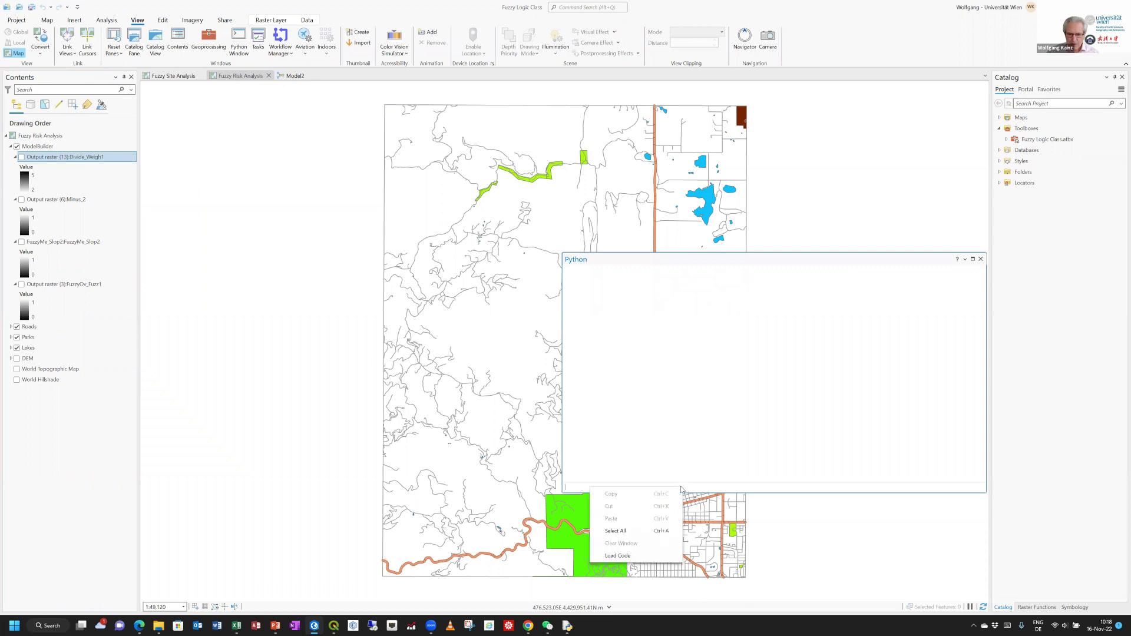
left_click(632, 557)
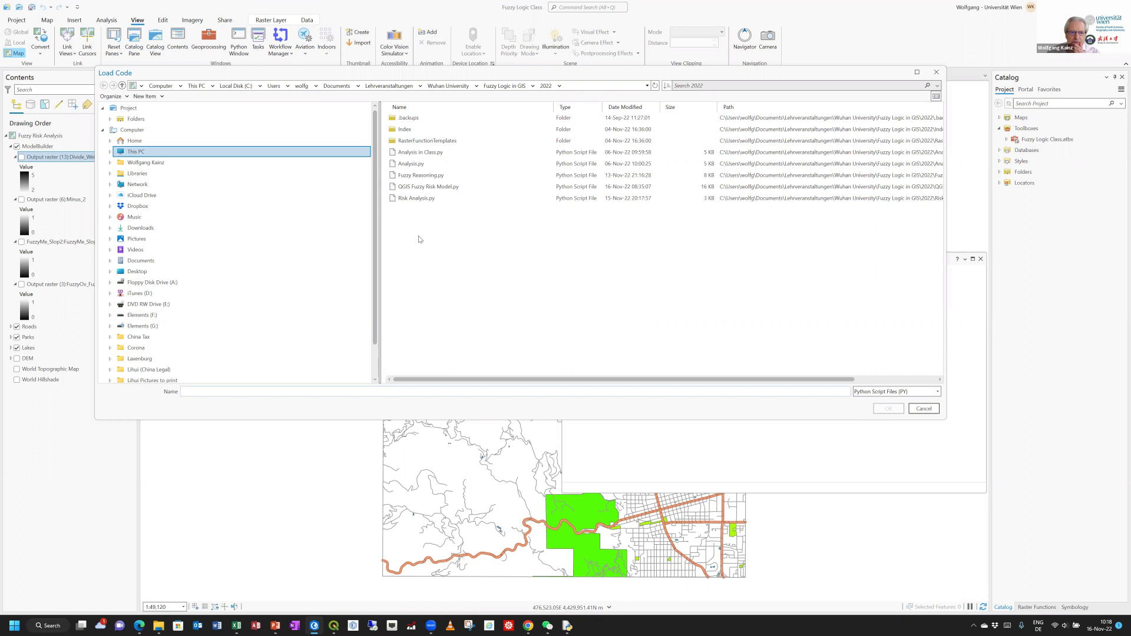
Step: Check the course folder and the open Risk Analysis.py script in IDLE, and return to the Load Code dialog in ArcGIS Pro
left_click(160, 626)
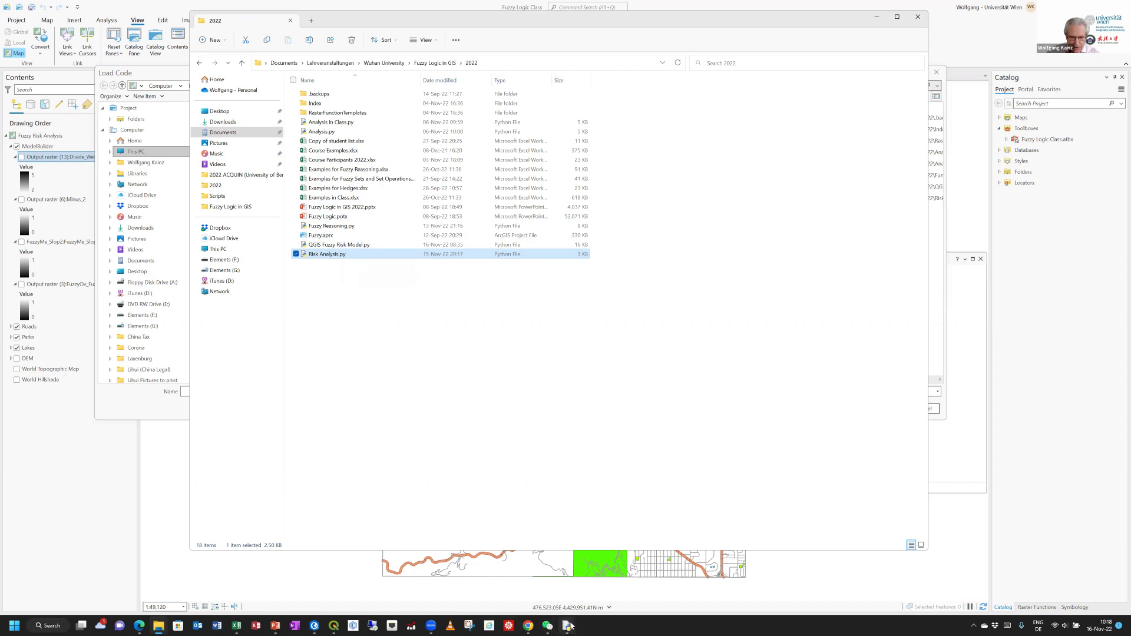
mouse_move(568, 627)
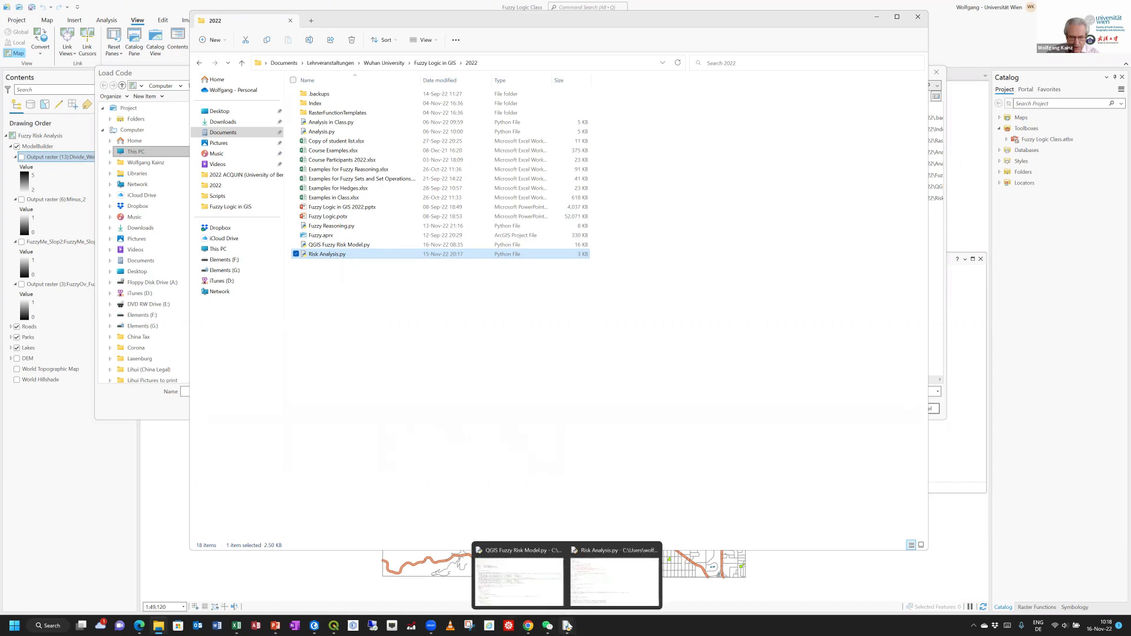
left_click(584, 598)
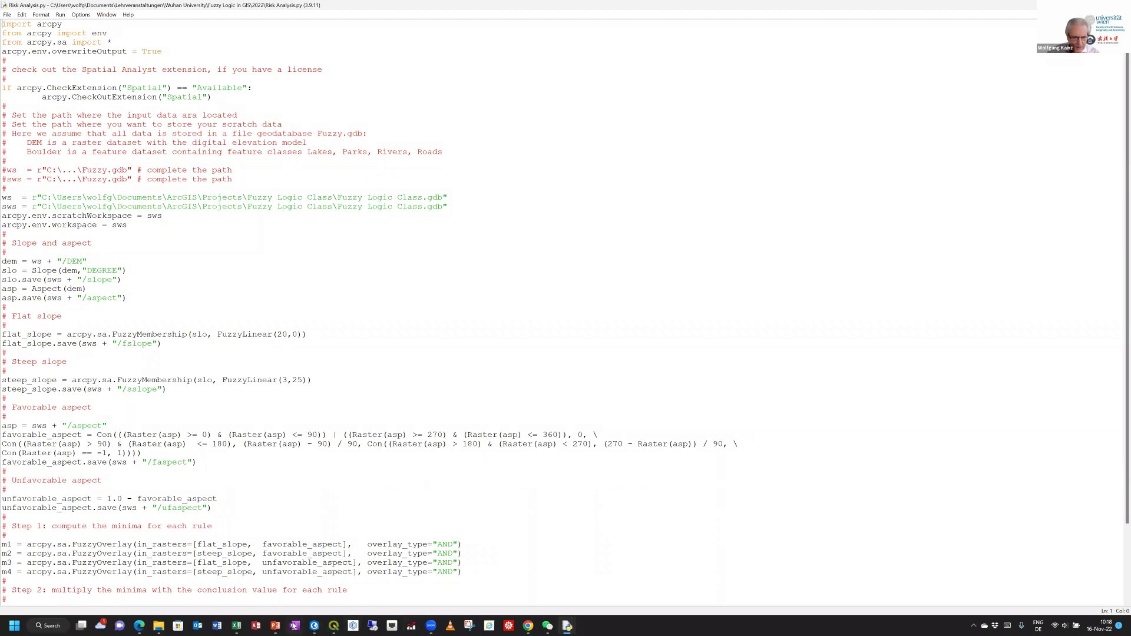
left_click(314, 626)
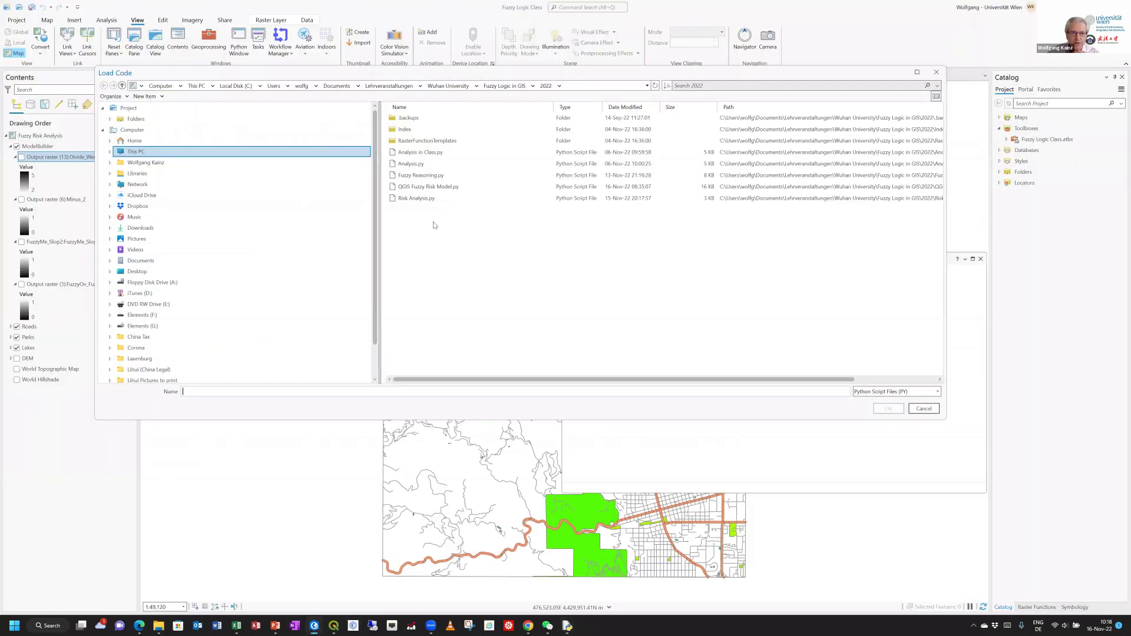
Step: Load Risk Analysis.py into the Python window, run the whole script, and close the Python window
left_click(430, 198)
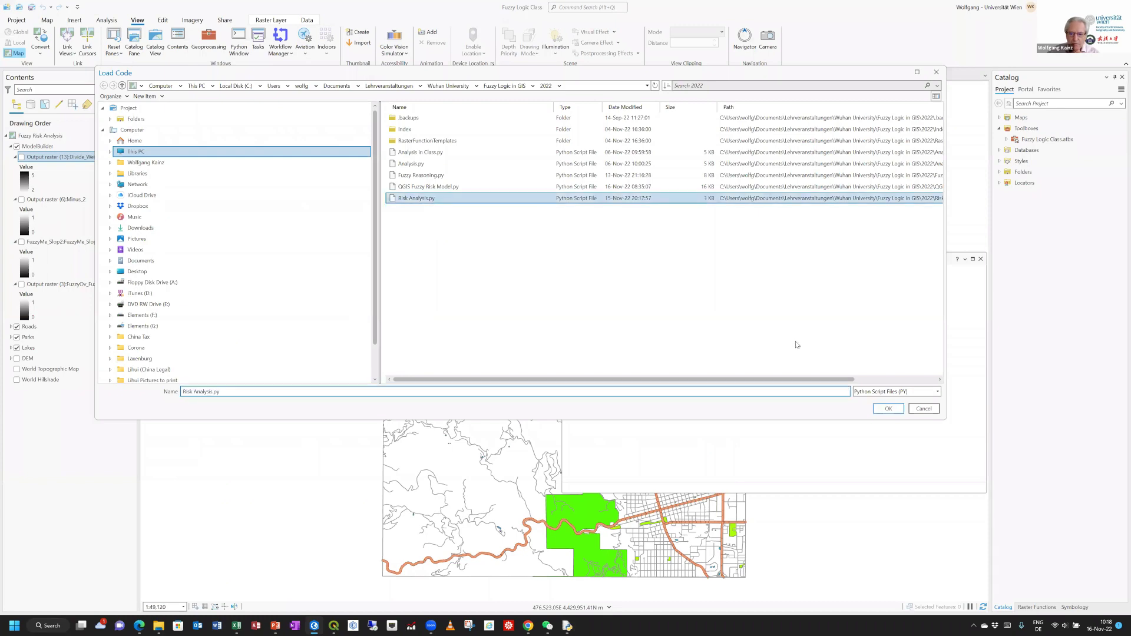
left_click(888, 408)
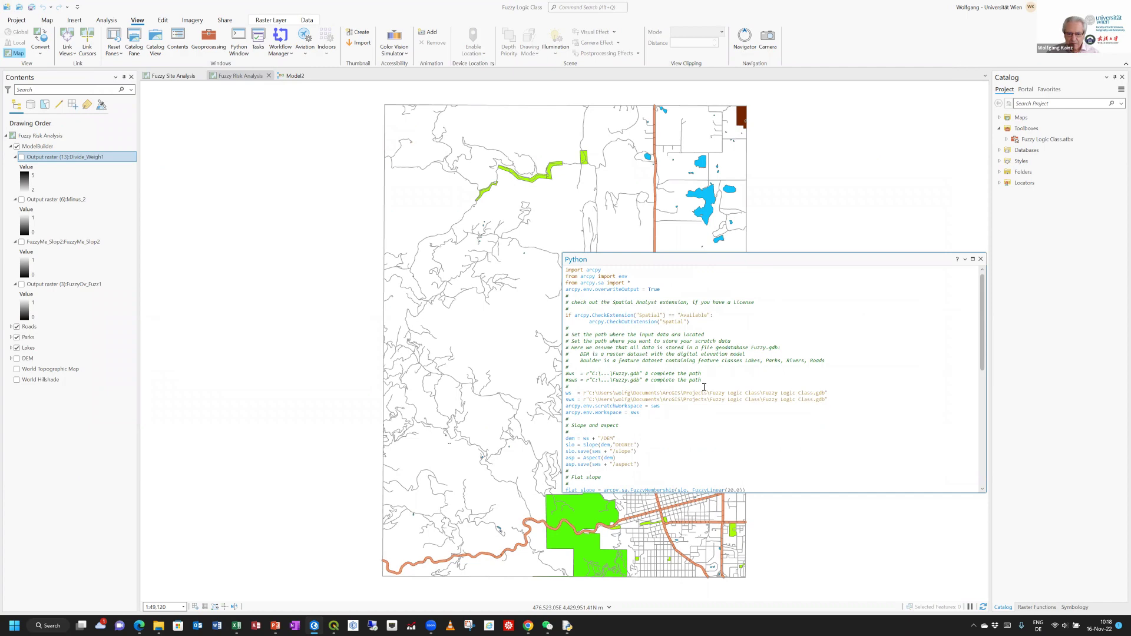
scroll(698, 436, "down", 10)
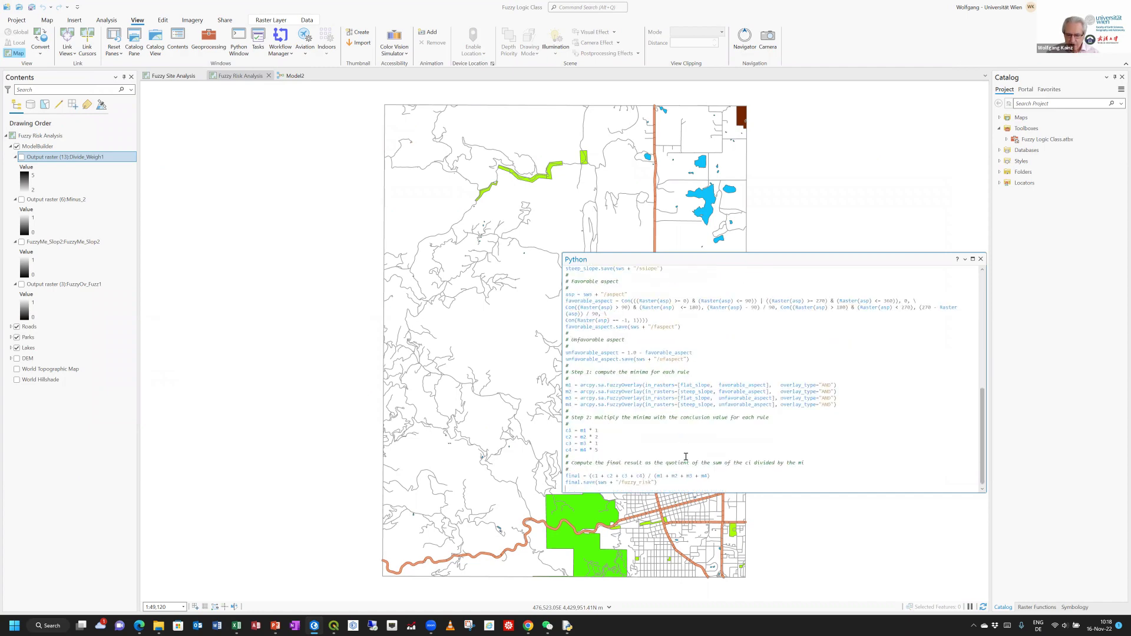
key("Return")
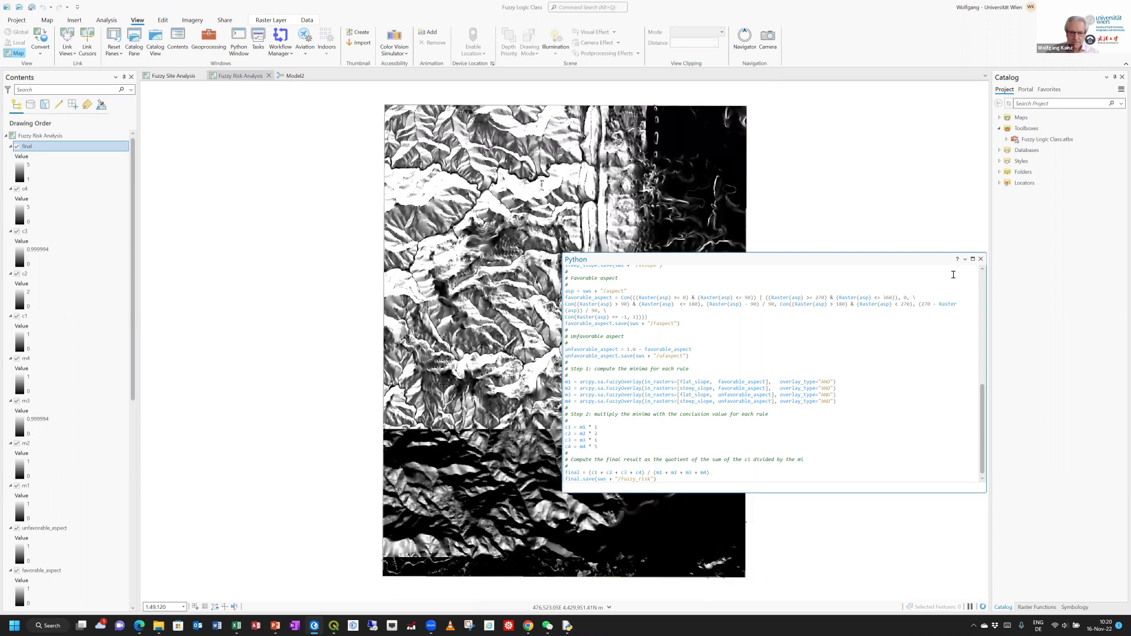
left_click(980, 259)
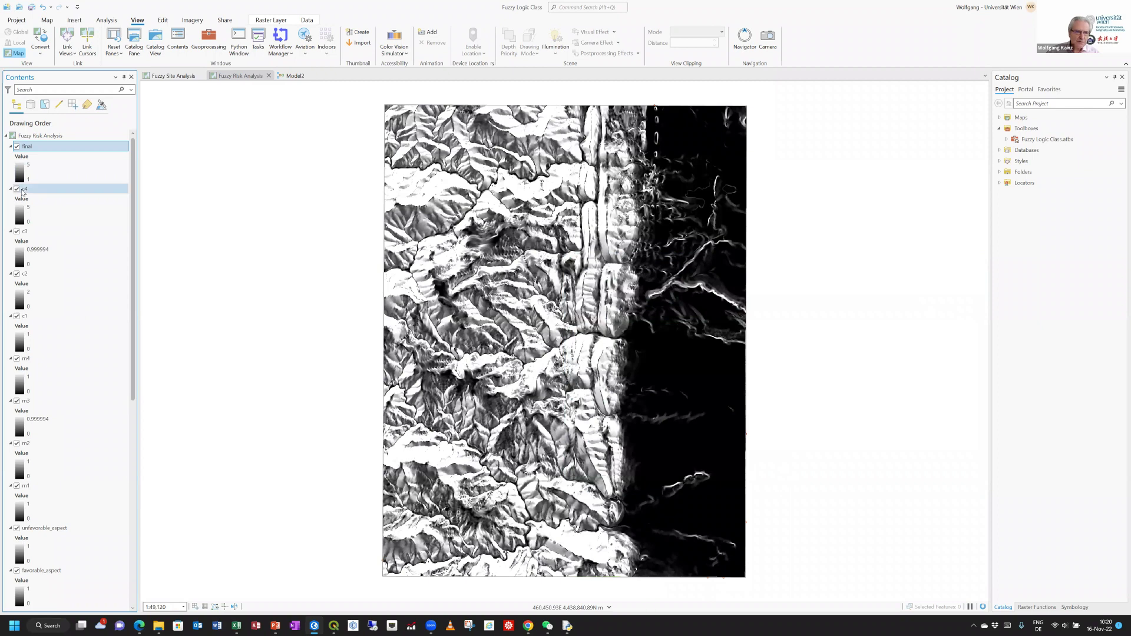
Step: Invert the grayscale color scheme of the final layer so high risk is drawn black and low risk white
left_click(24, 177)
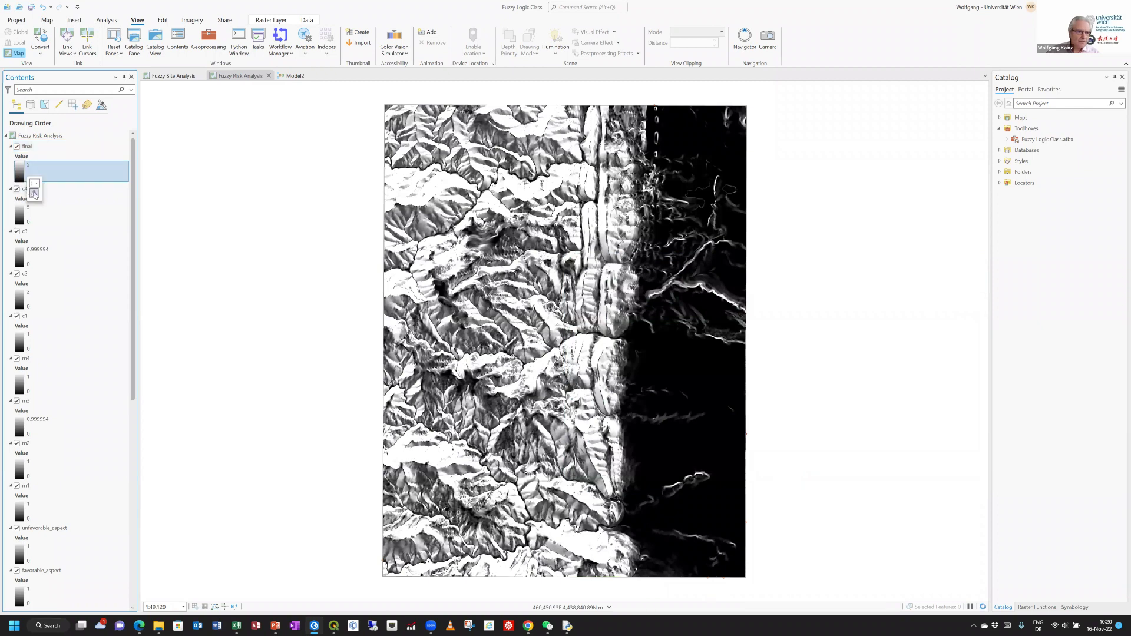
mouse_move(35, 196)
left_click(75, 256)
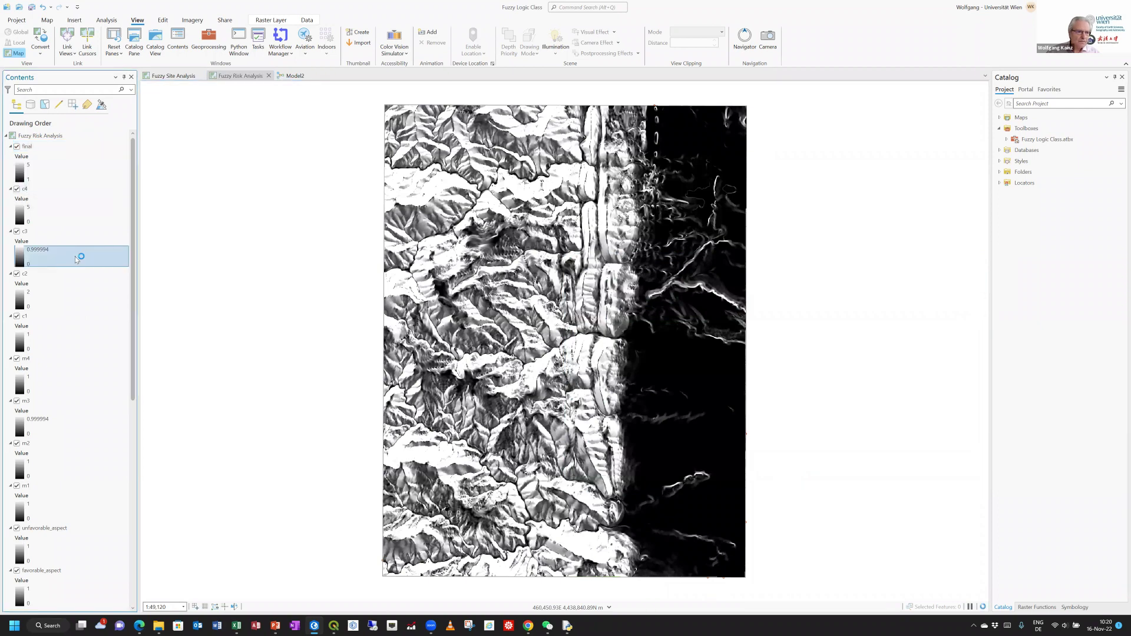
Step: Hide the intermediate layers c4, c3, c2, c1, m4, m3, m2 and m1, leaving the final layer displayed
left_click(63, 224, "ctrl")
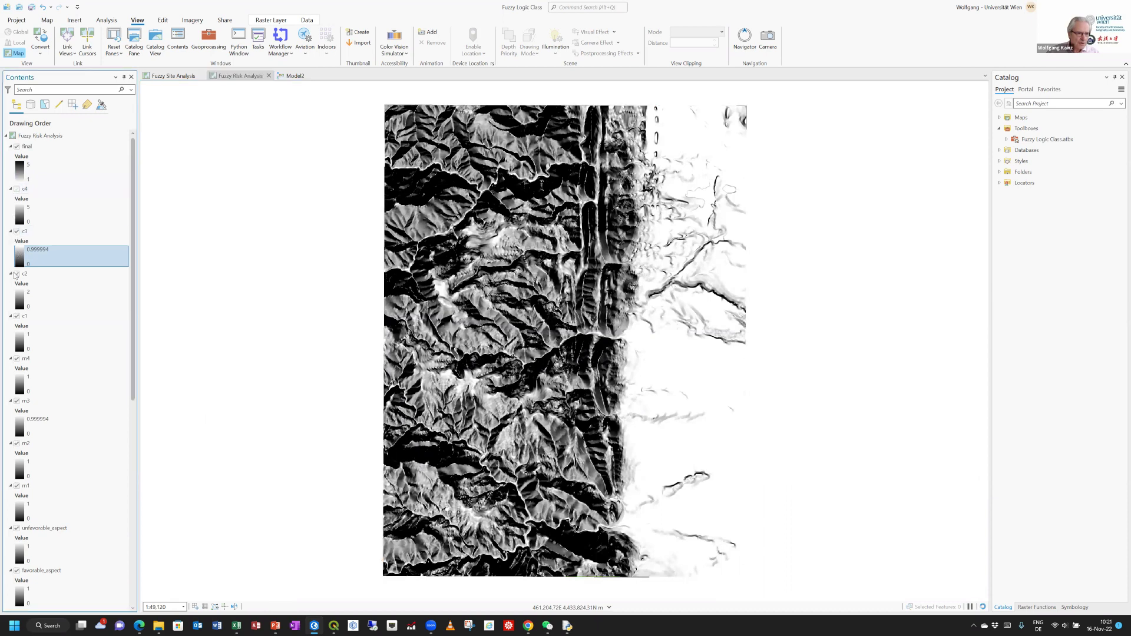
left_click(16, 274)
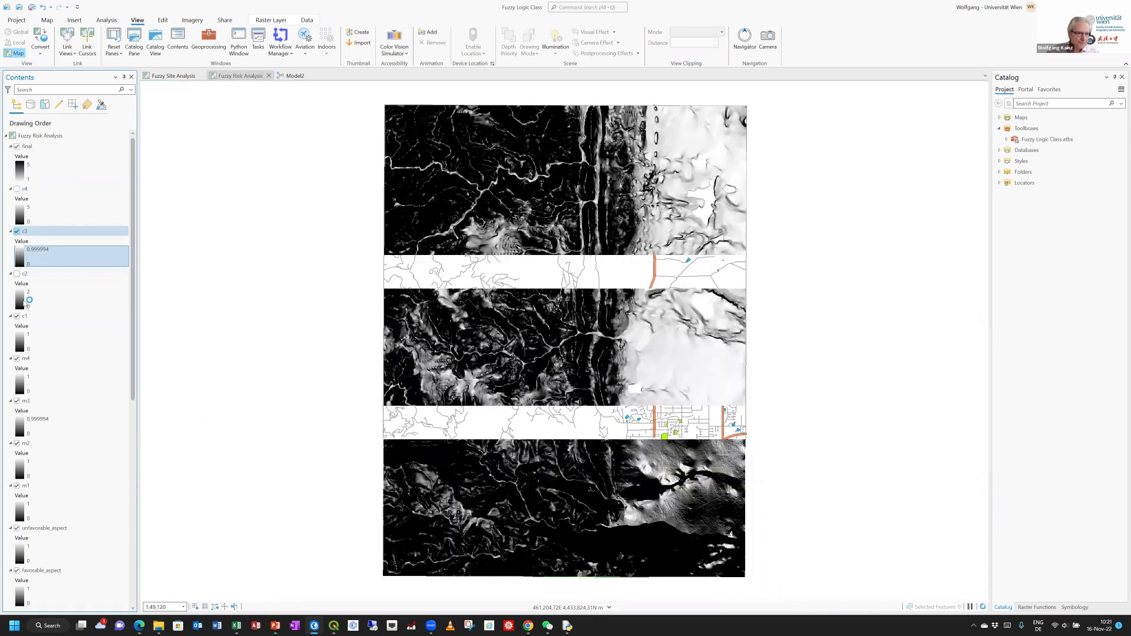
left_click(16, 317)
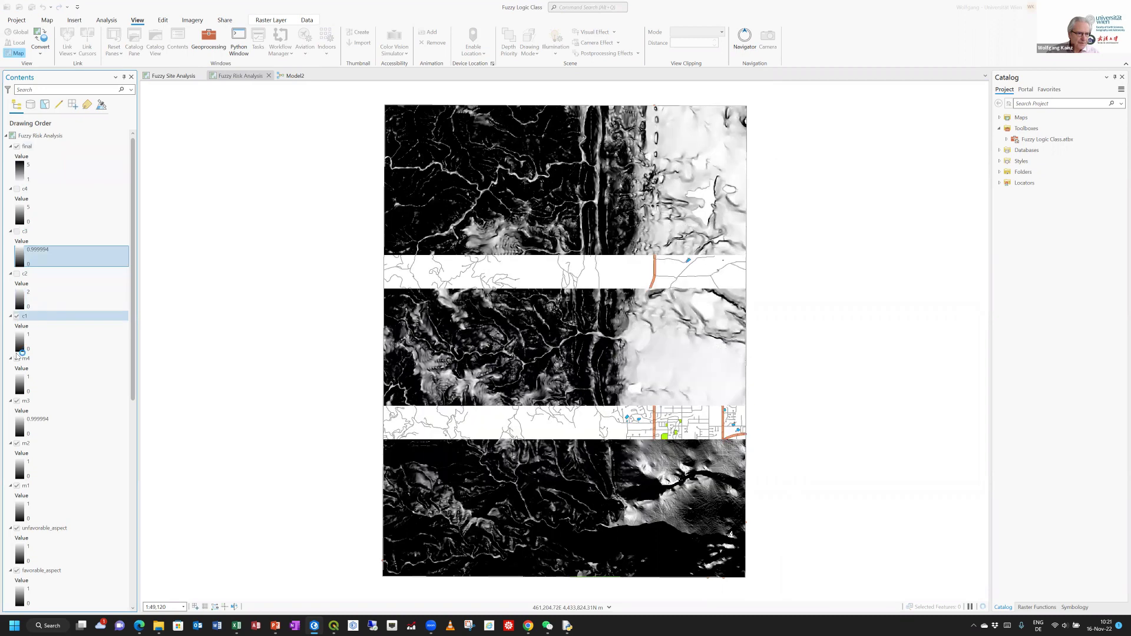
left_click(17, 358)
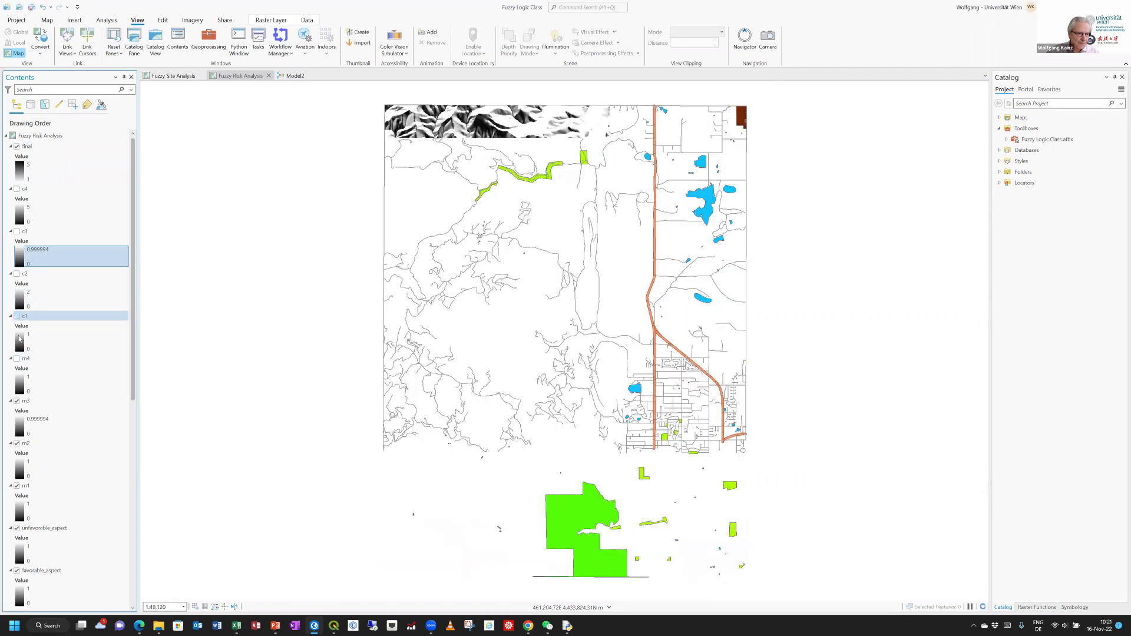
left_click(16, 401)
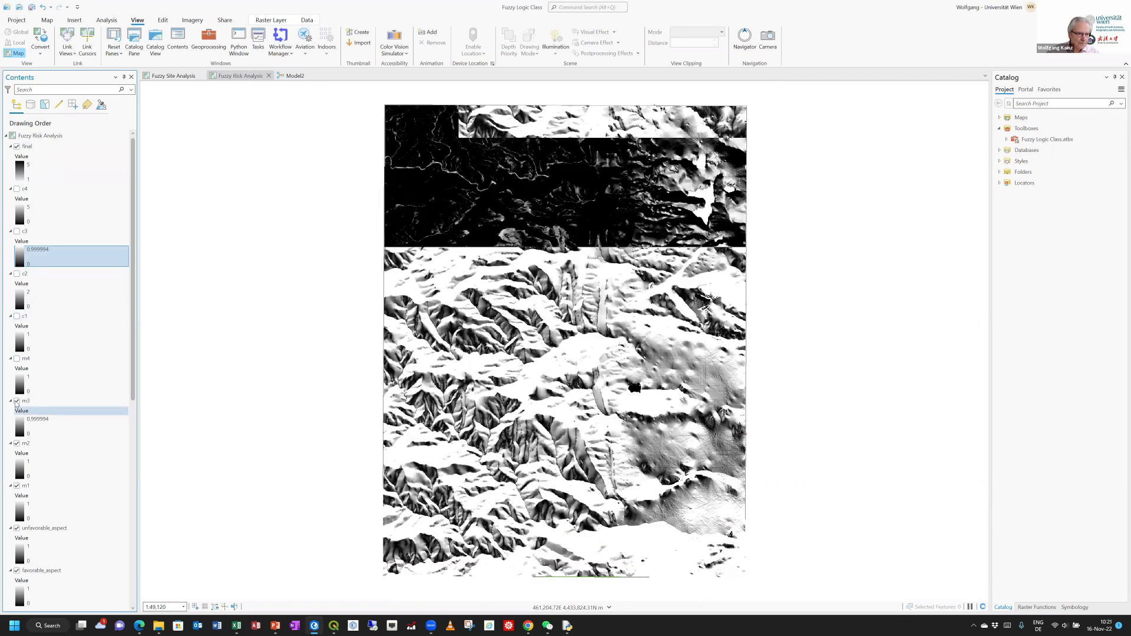
left_click(16, 443)
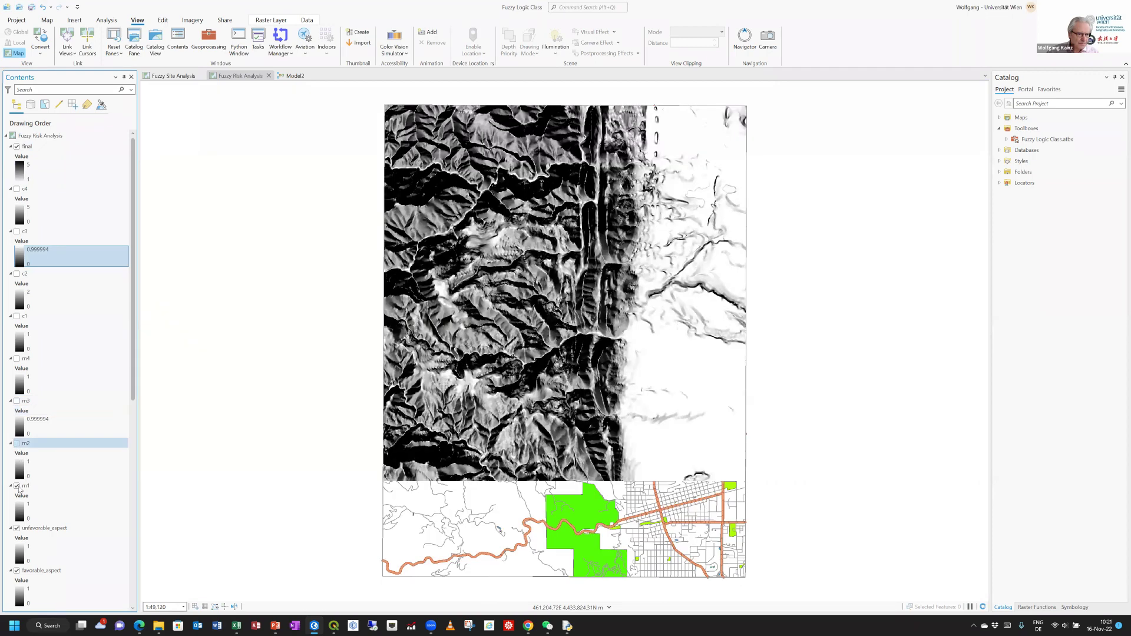
left_click(17, 486)
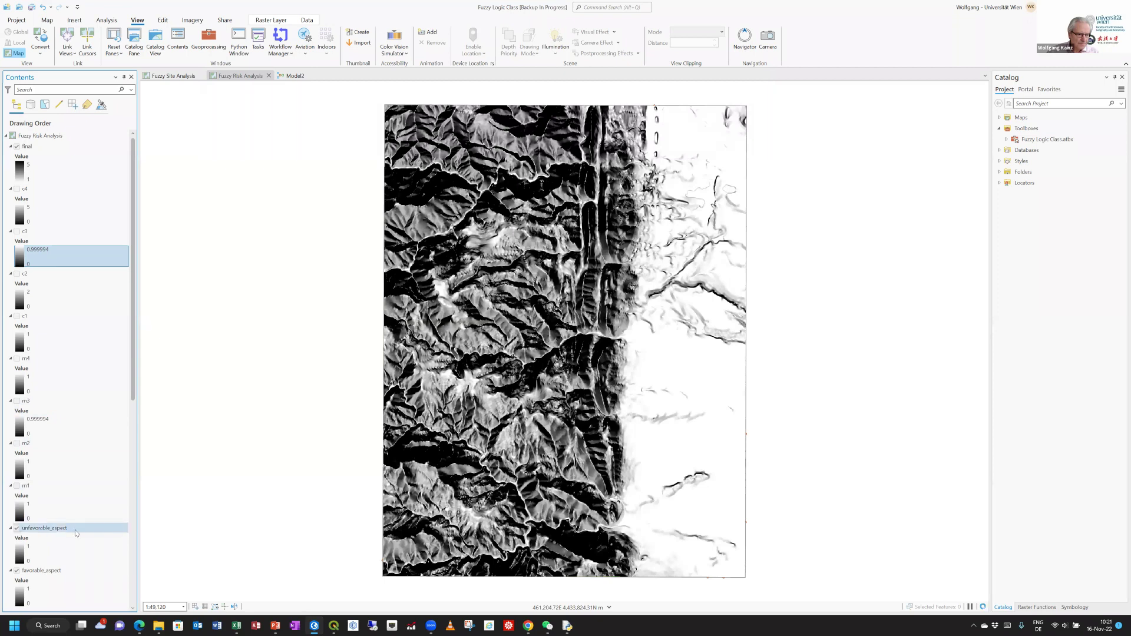
Step: Switch to PowerPoint, show the Final result slide 164 for comparison, and return to the ArcGIS Pro map
left_click(275, 626)
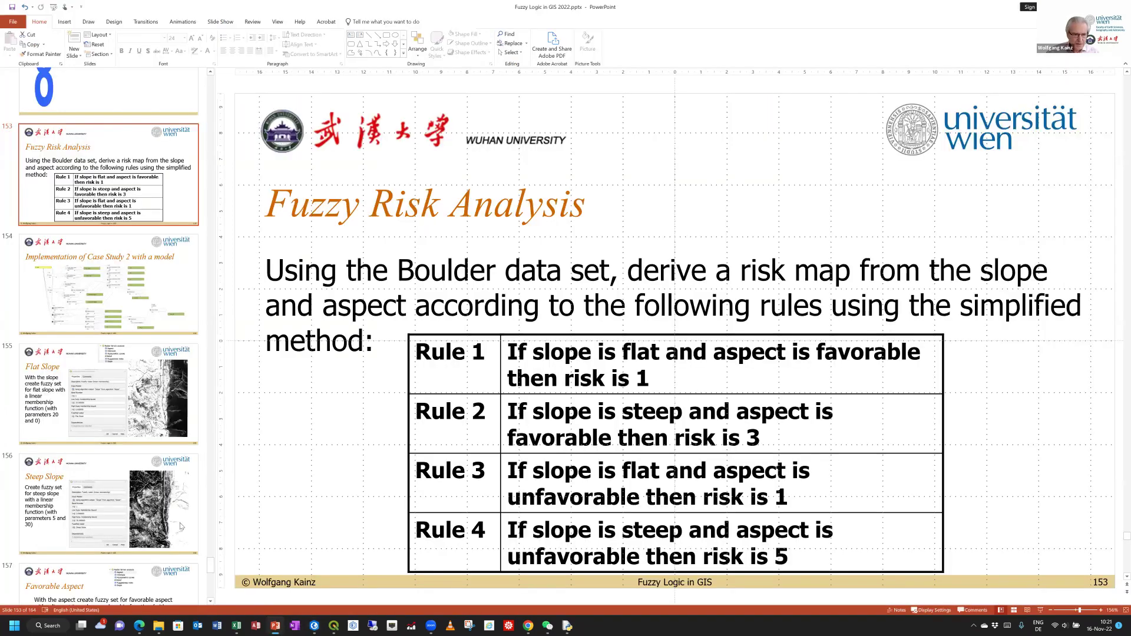
scroll(182, 524, "down", 6)
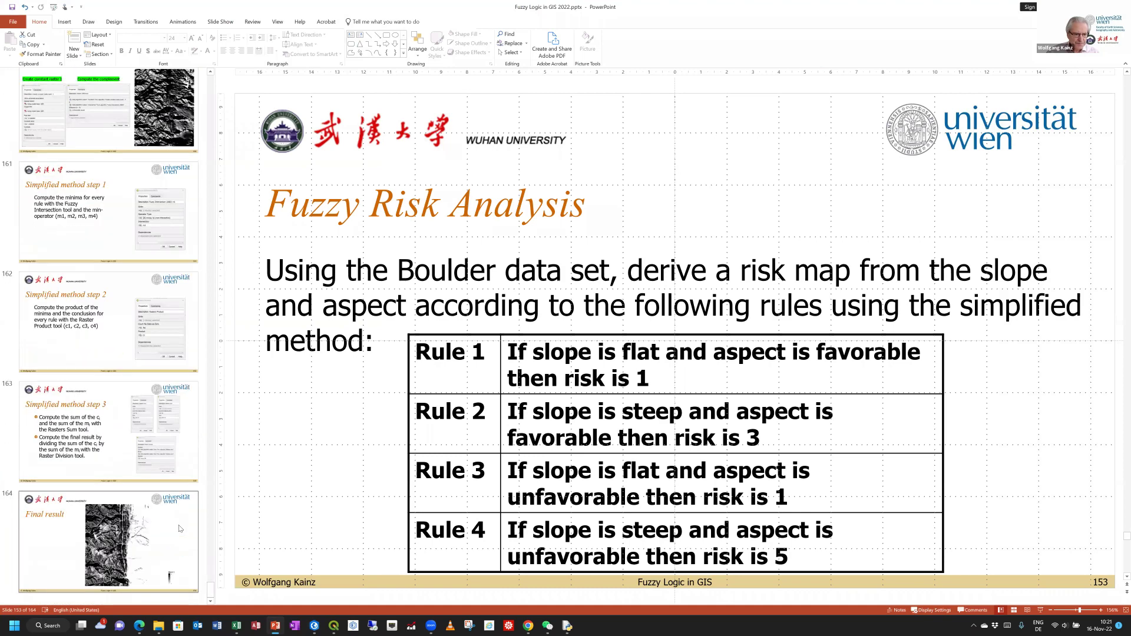
left_click(169, 530)
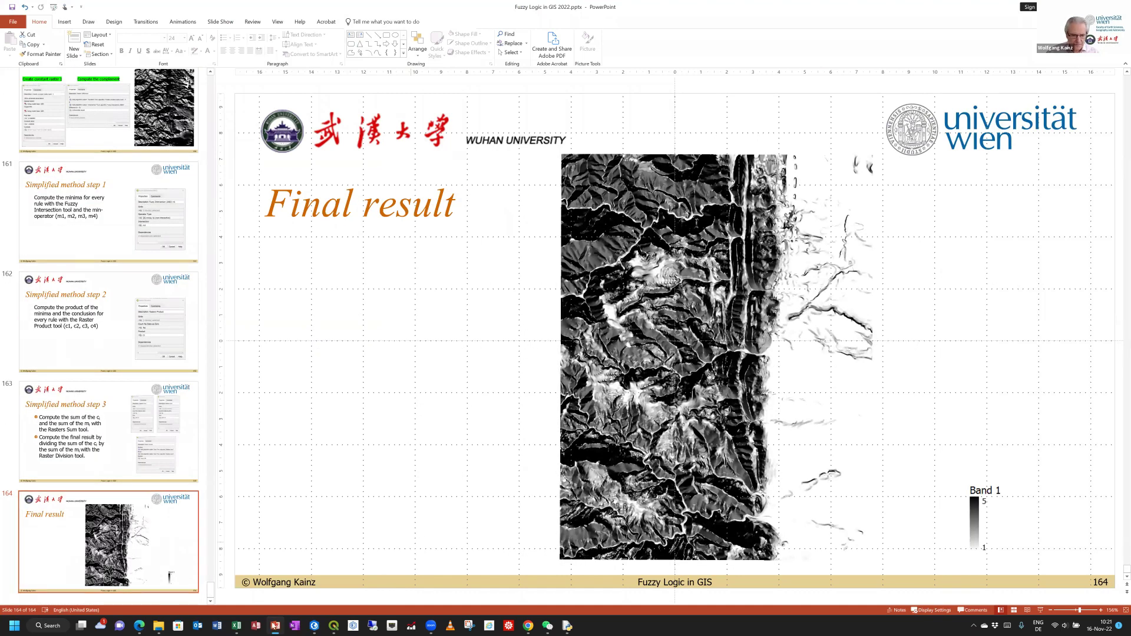
mouse_move(276, 626)
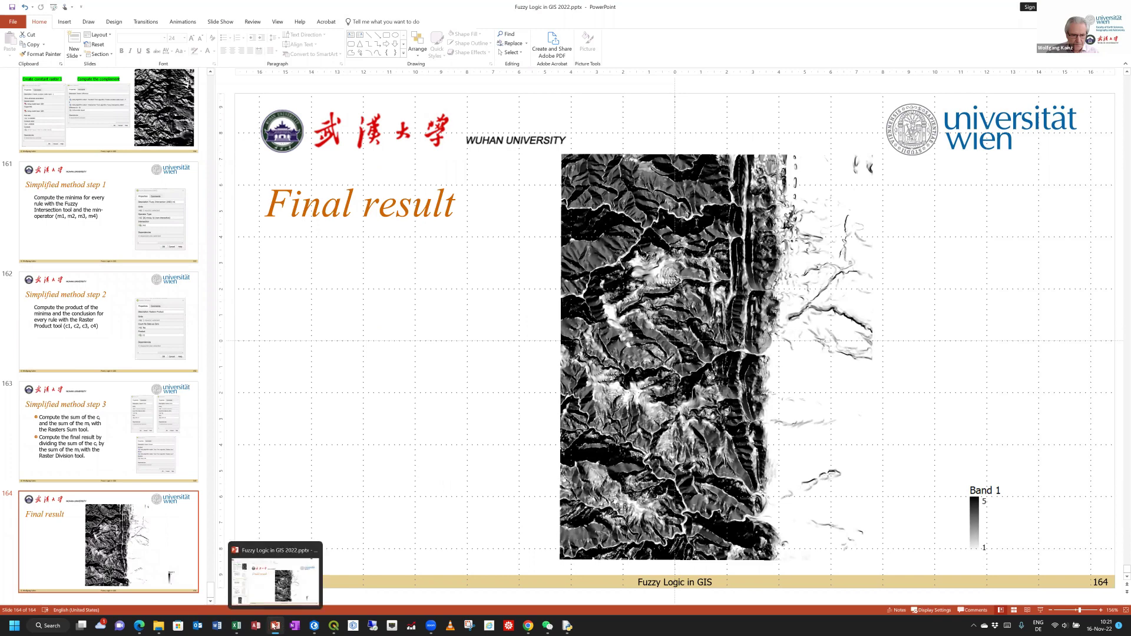
left_click(314, 626)
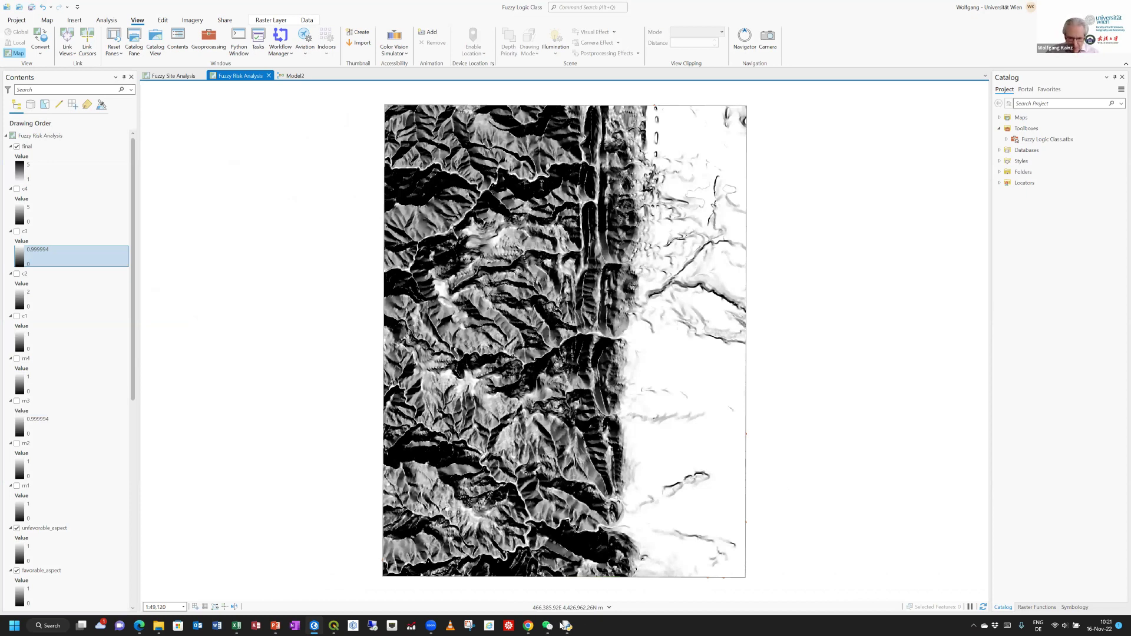
Step: Switch to Risk Analysis.py in IDLE and review the ws and sws geodatabase path lines and their commented placeholders
mouse_move(566, 626)
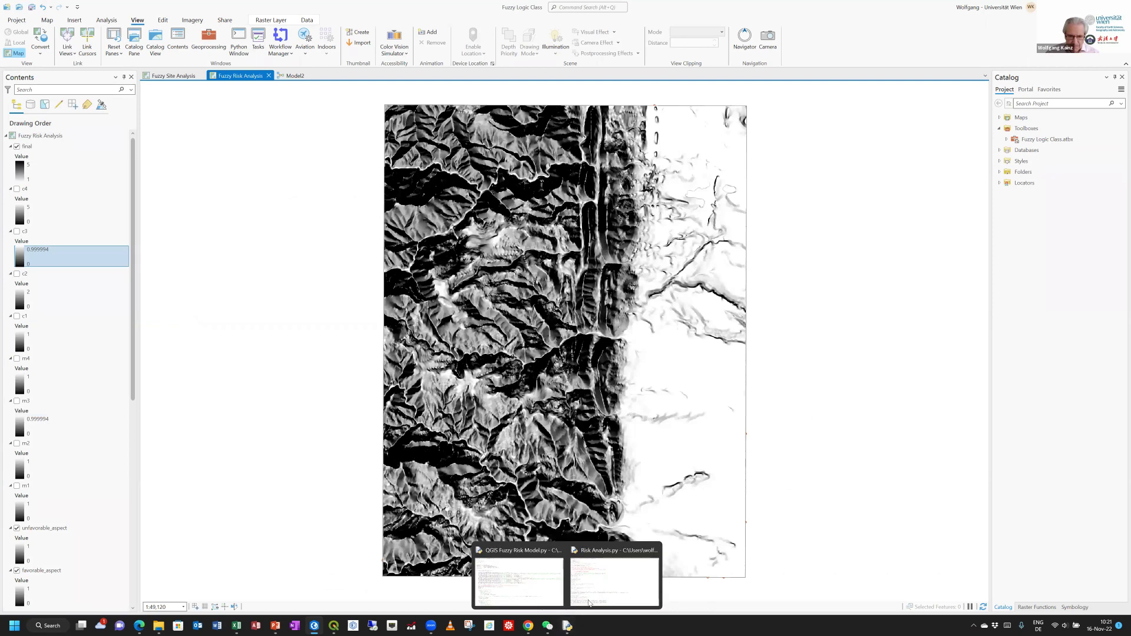
left_click(574, 581)
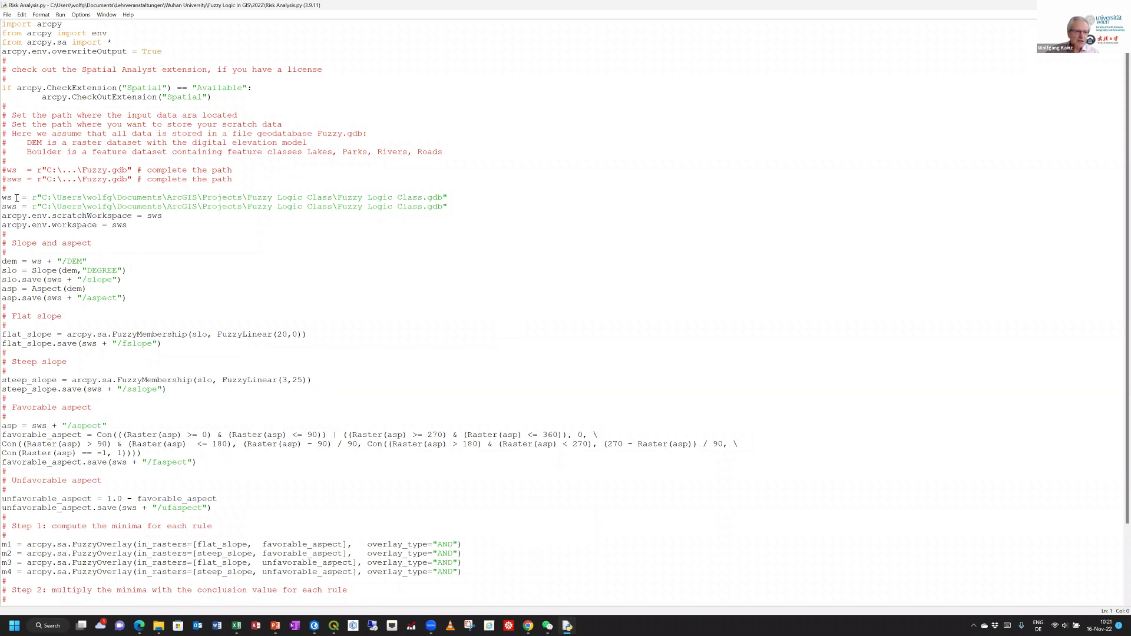
left_click_drag(8, 198, 459, 214)
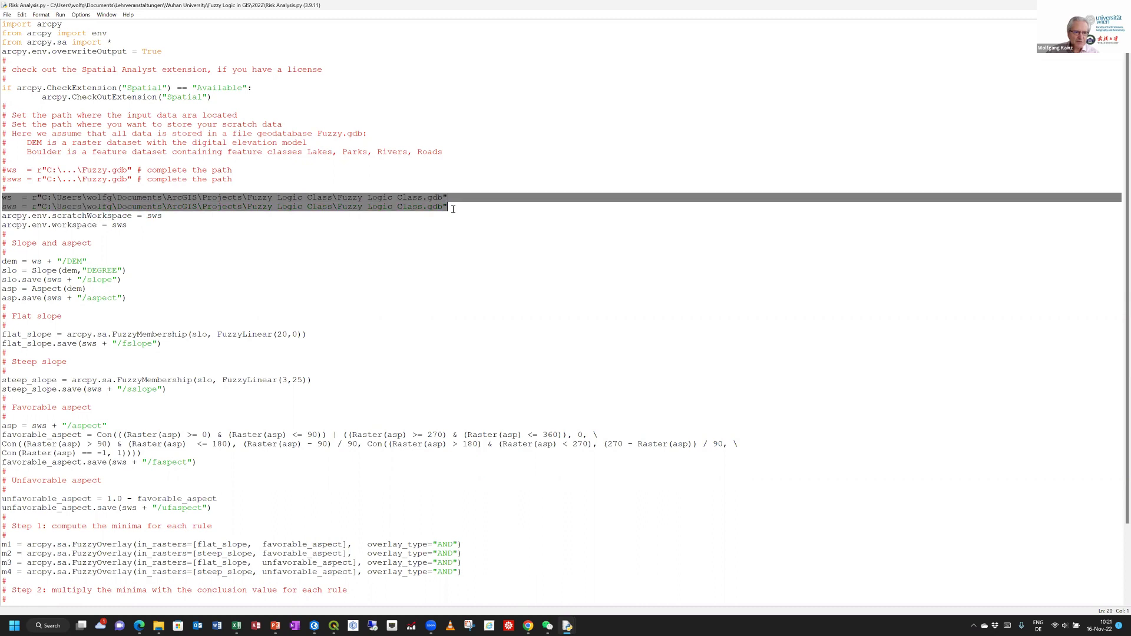
left_click(185, 215)
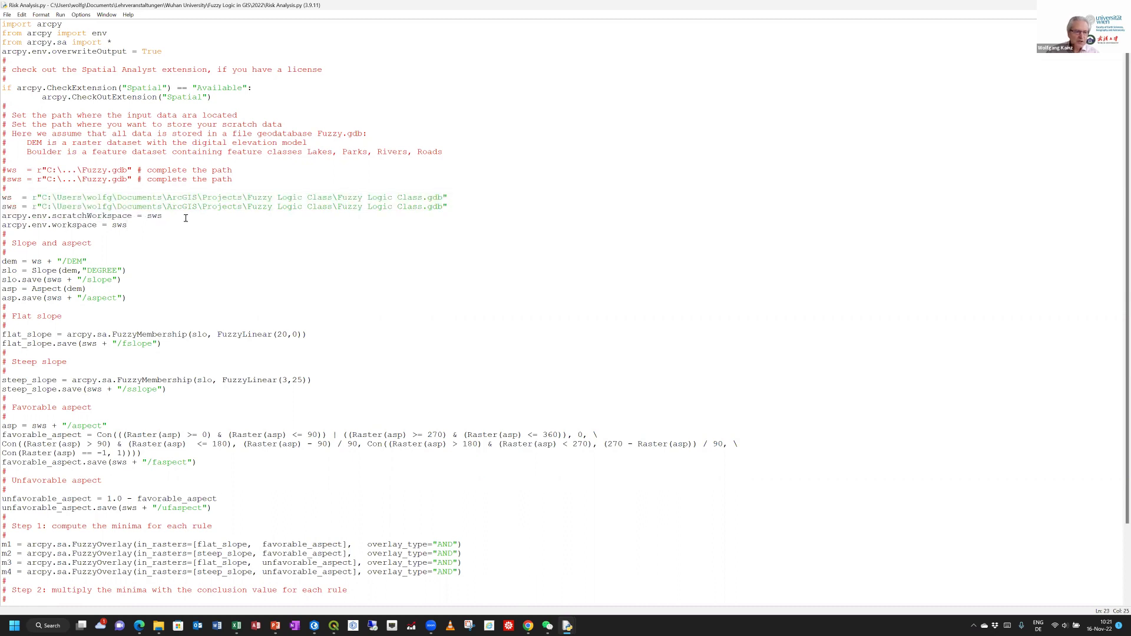
left_click_drag(2, 170, 233, 179)
left_click(248, 252)
scroll(222, 252, "down", 3)
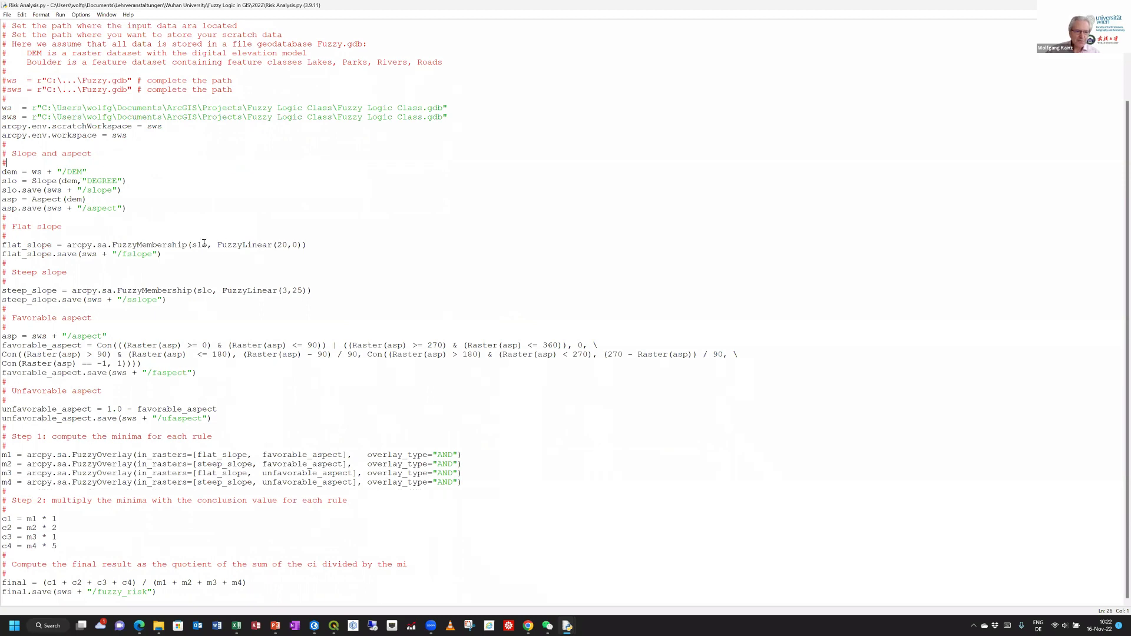
Step: Examine the FuzzyMembership call and its FuzzyLinear function in the flat slope section of the script
left_click_drag(217, 245, 255, 245)
left_click(189, 259)
left_click_drag(112, 245, 187, 245)
left_click(136, 244)
left_click(189, 261)
Step: Review the favorable and unfavorable aspect expressions and the FuzzyOverlay call that computes the m1 minimum
left_click_drag(7, 345, 78, 346)
mouse_move(161, 353)
left_mouse_down()
mouse_move(187, 354)
mouse_move(145, 365)
left_mouse_up()
left_click(203, 383)
left_click_drag(107, 410, 218, 409)
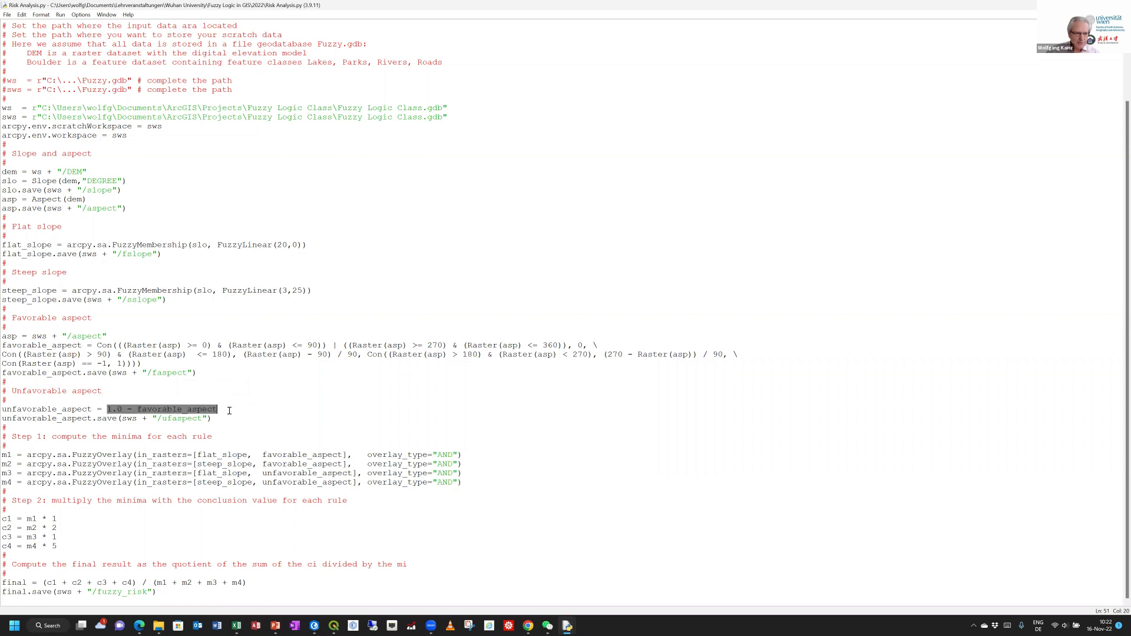
left_click(271, 417)
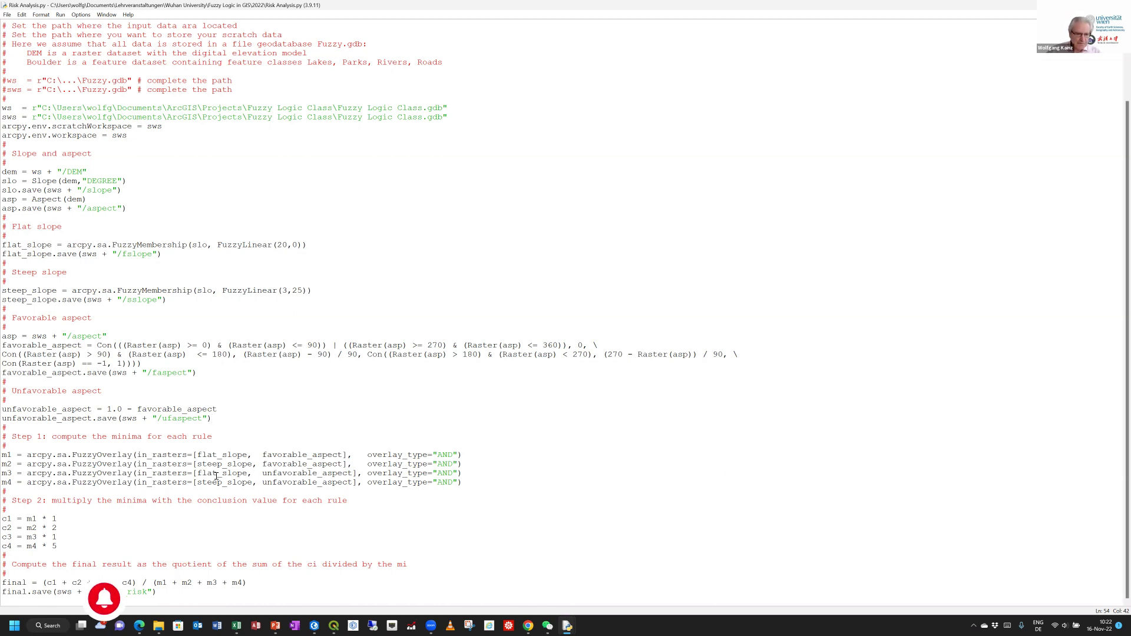
left_click_drag(72, 454, 133, 455)
left_click(368, 504)
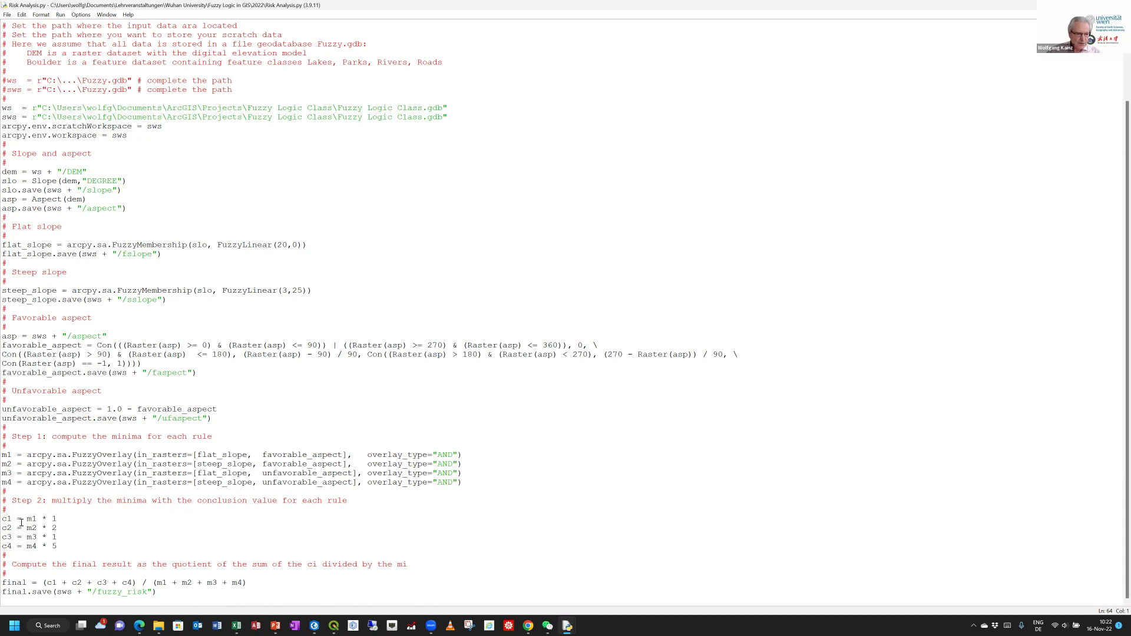
Step: Review the conclusion multiplier in the c1 line, and check the rules on PowerPoint slide 153, Fuzzy Risk Analysis
left_click_drag(21, 519, 58, 519)
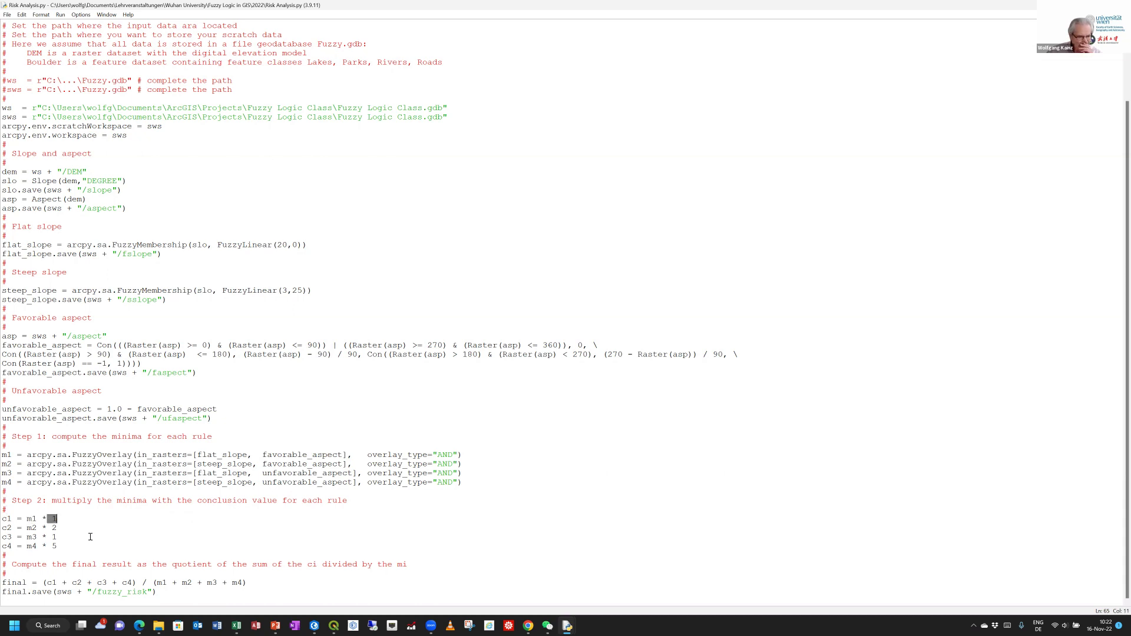
left_click(69, 529)
left_click(275, 625)
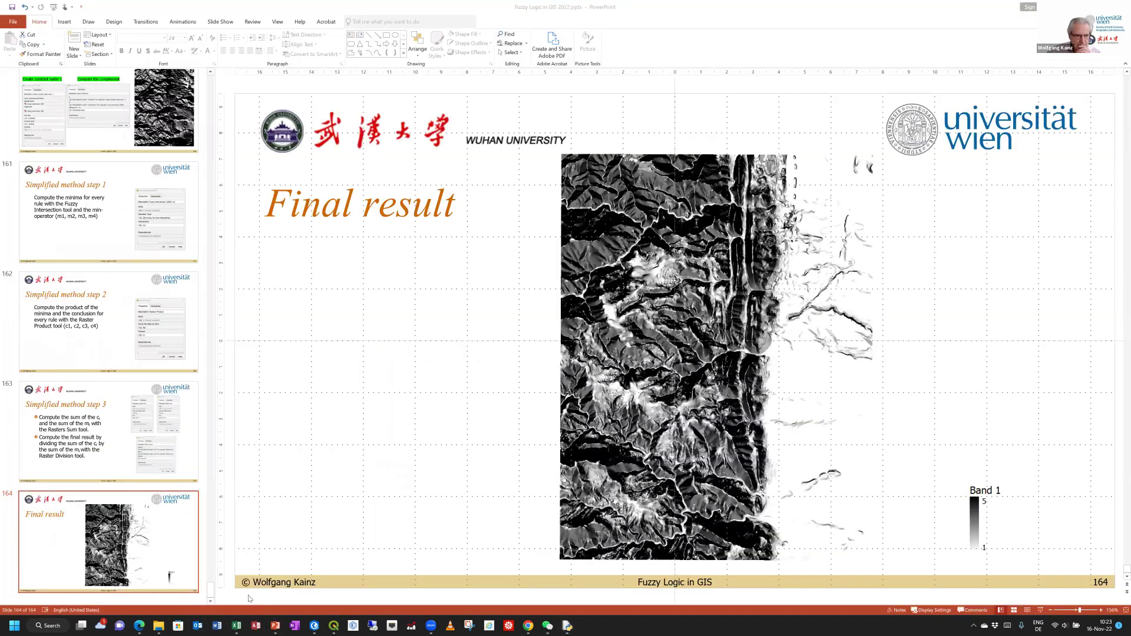
scroll(180, 396, "up", 5)
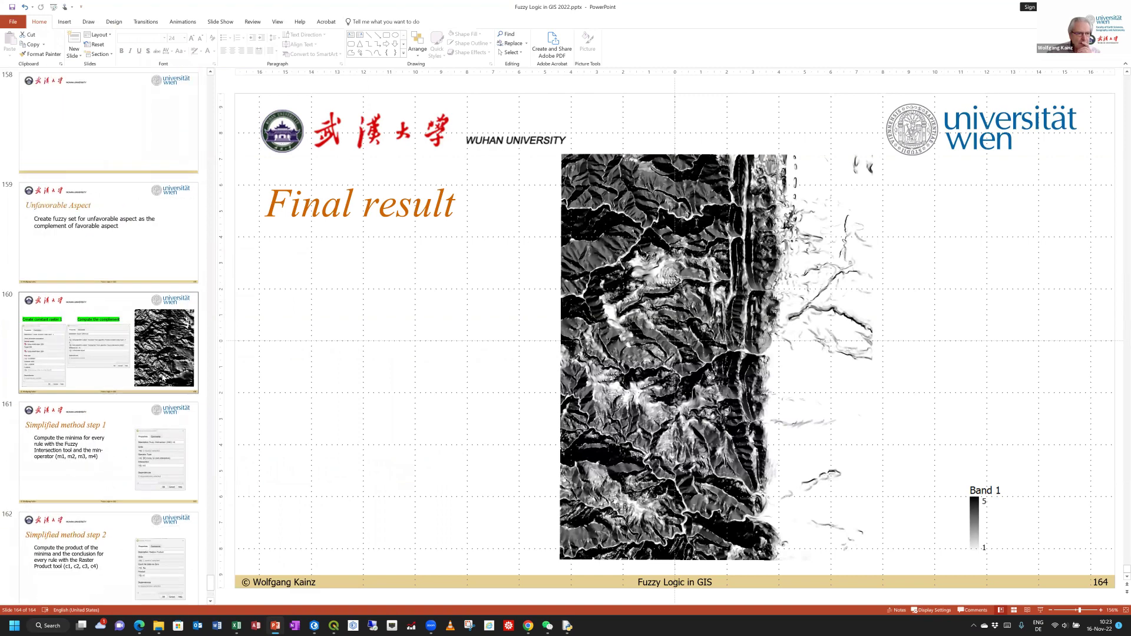
scroll(163, 378, "up", 5)
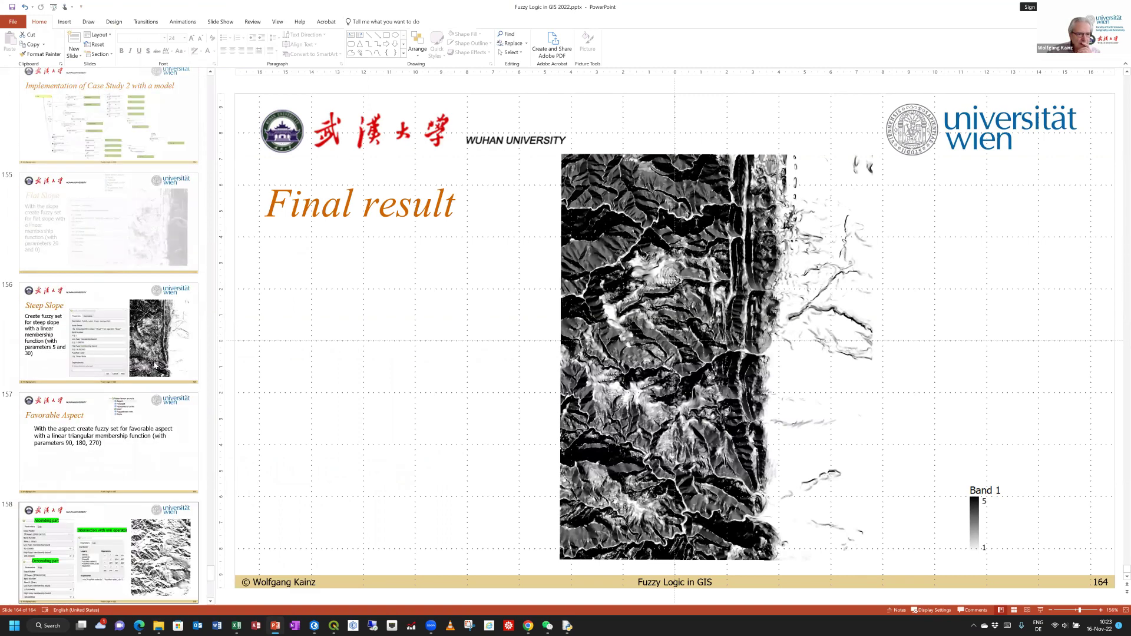
left_click(128, 88)
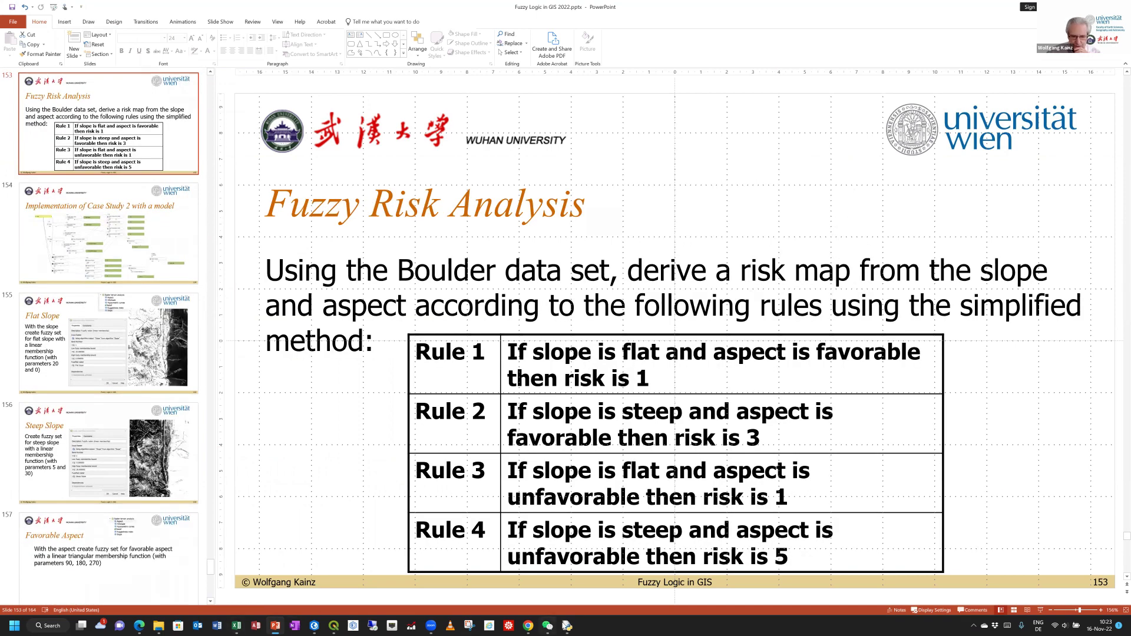
Step: Switch back to Risk Analysis.py in IDLE and set the multiplier of m2 in the c2 line to 3
mouse_move(567, 626)
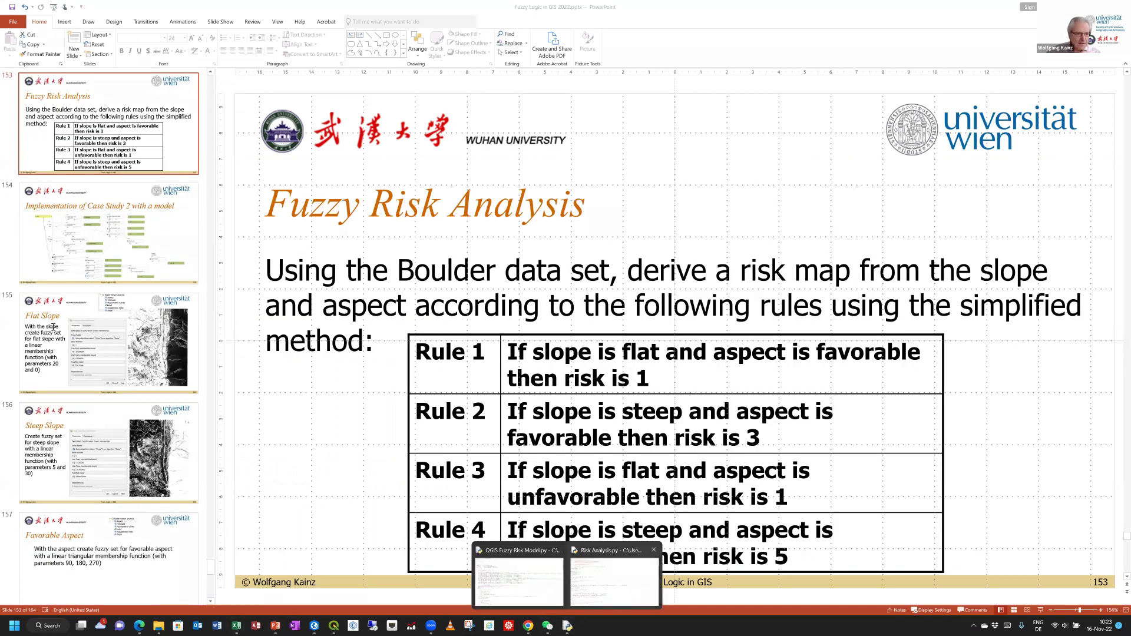
left_click(619, 580)
key("BackSpace")
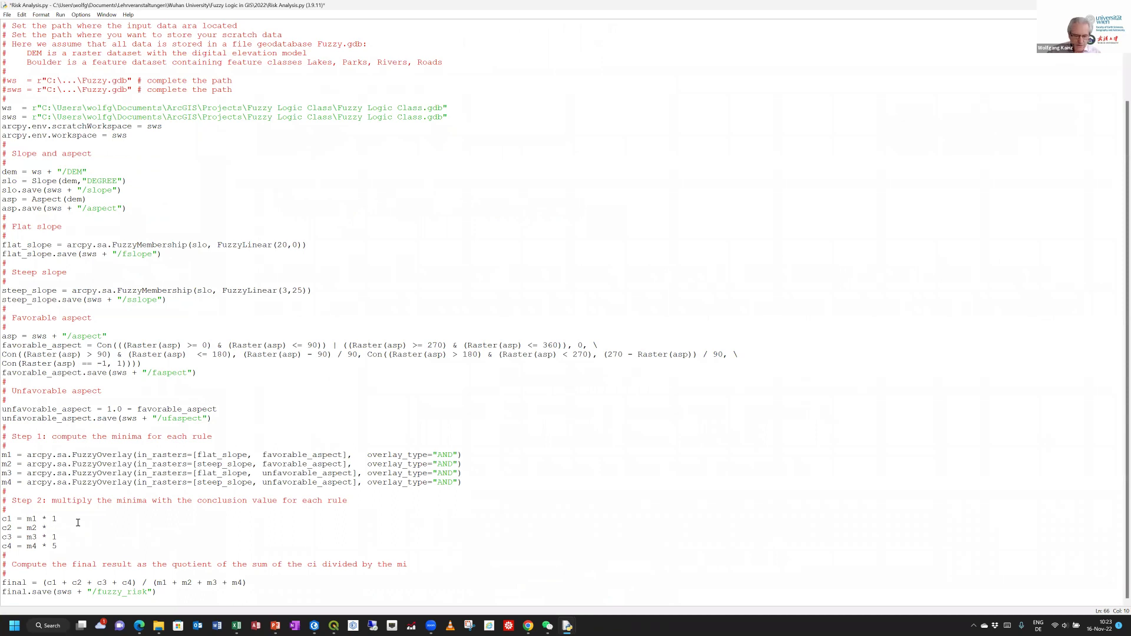
type("2")
key("BackSpace")
type("3")
Step: Review the m1 to m4 sum in the final quotient and save Risk Analysis.py
left_click_drag(50, 583, 258, 581)
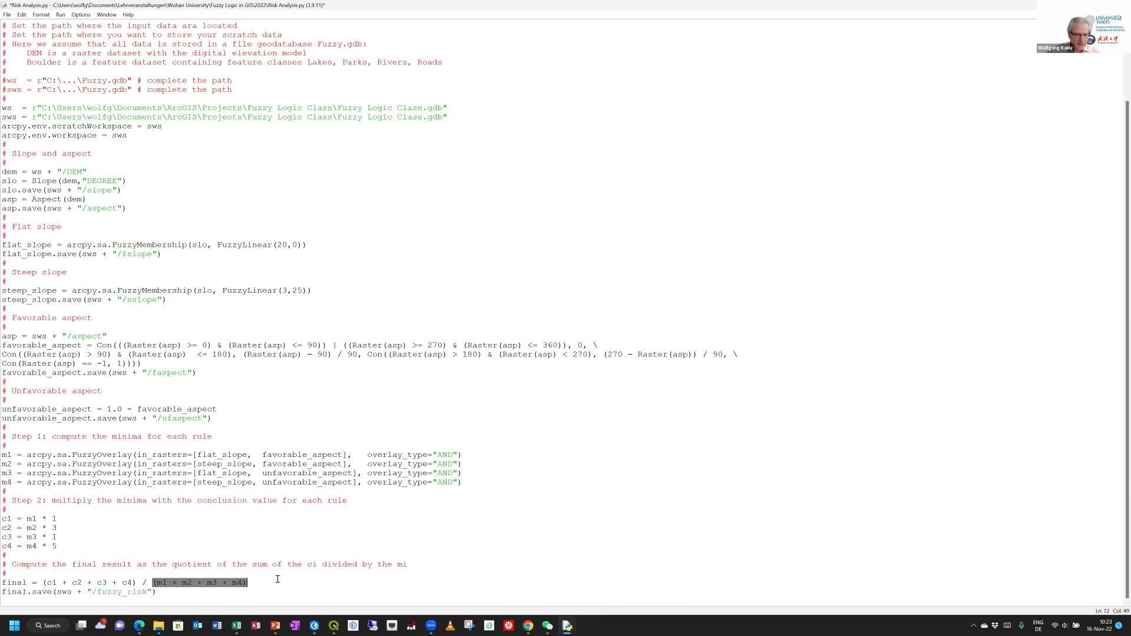
left_click(133, 594)
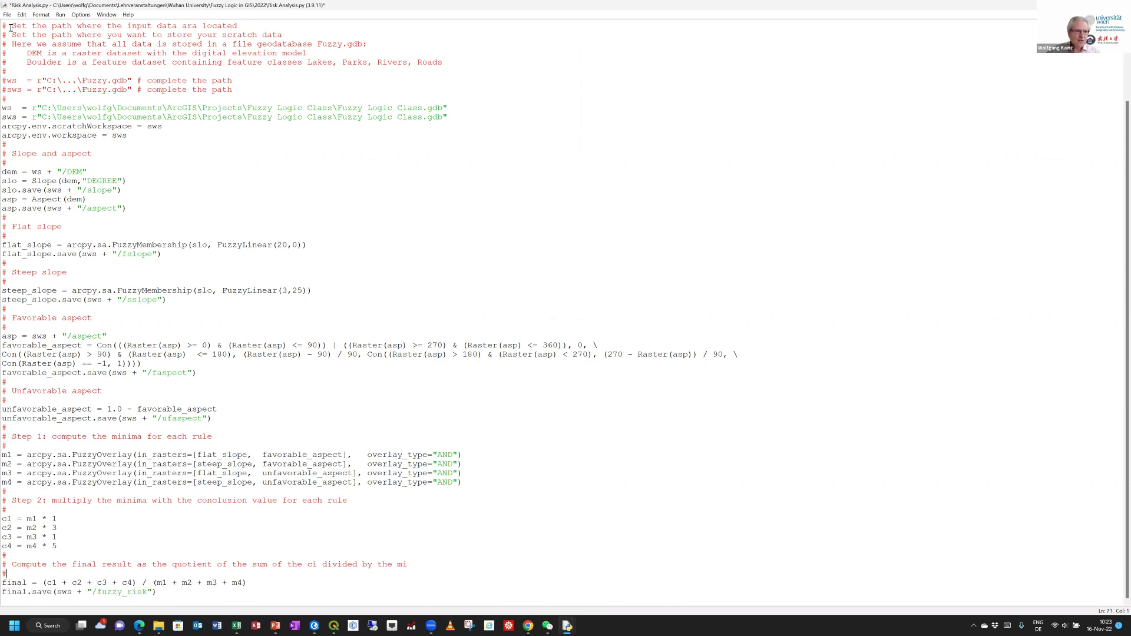
left_click(12, 16)
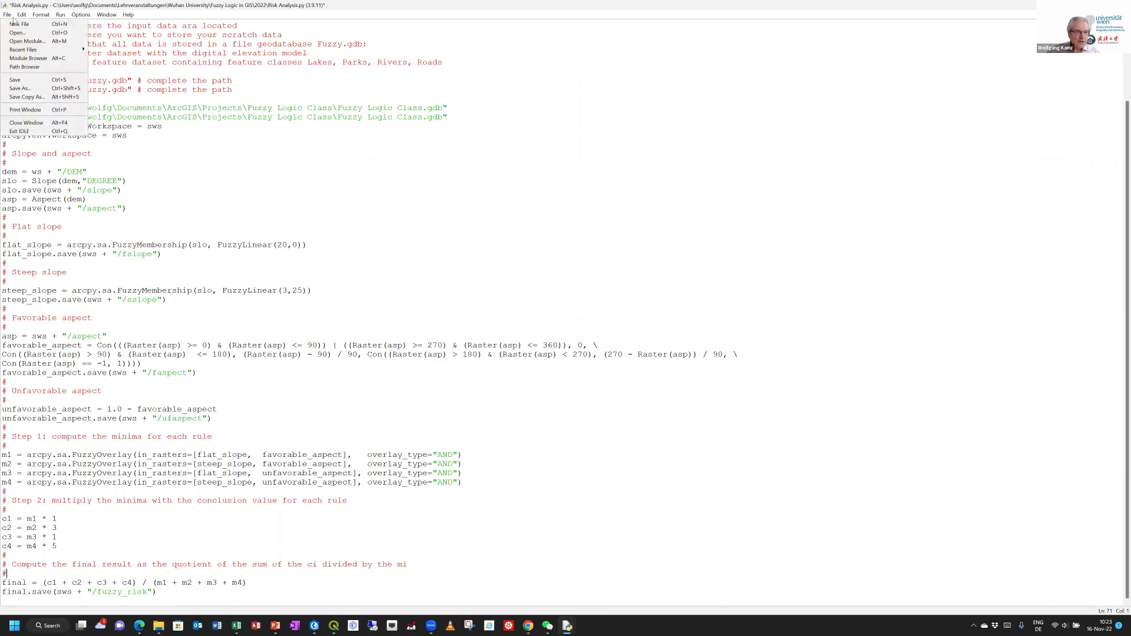
left_click(20, 79)
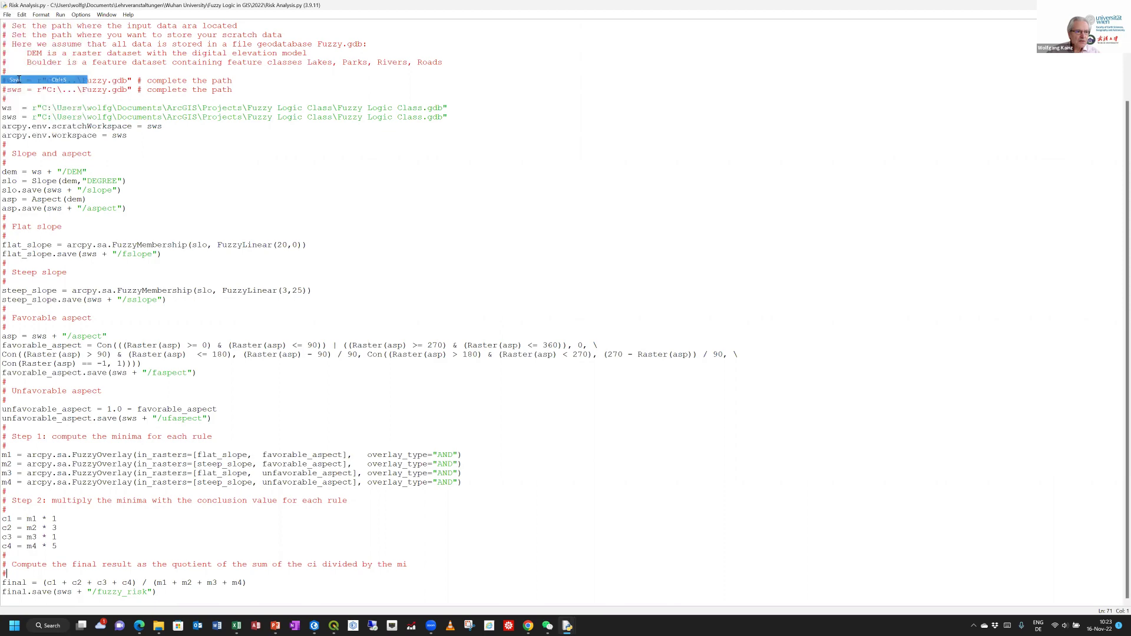
Step: Switch to the Fuzzy Risk Analysis map in ArcGIS Pro, open the Python window and clear its transcript
mouse_move(334, 626)
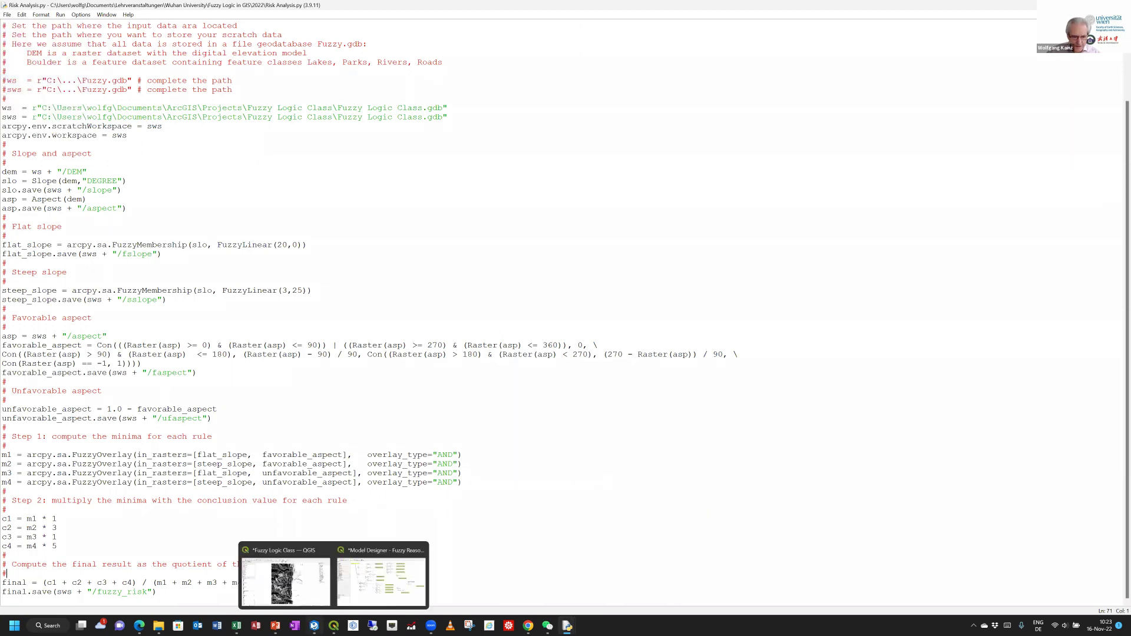
key("alt+Tab")
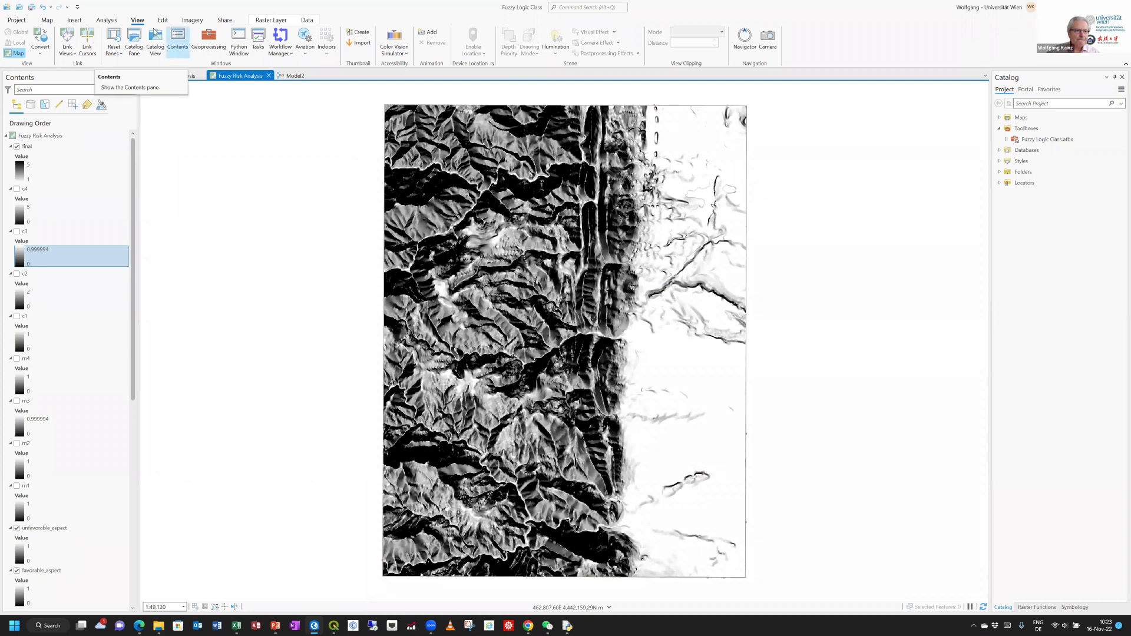
left_click(233, 37)
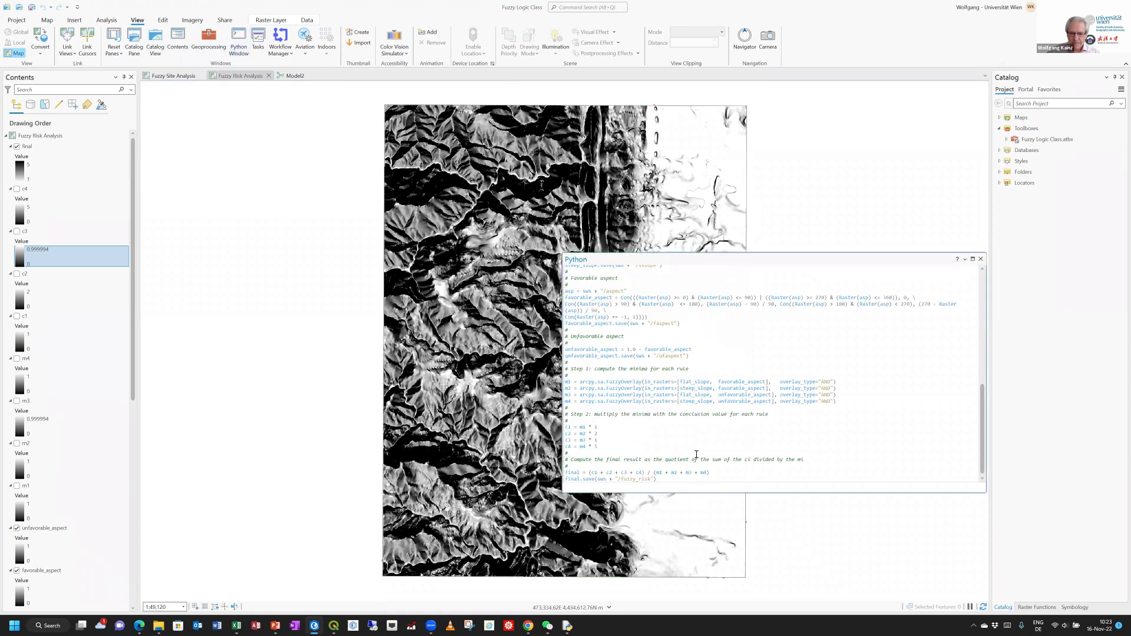
right_click(696, 454)
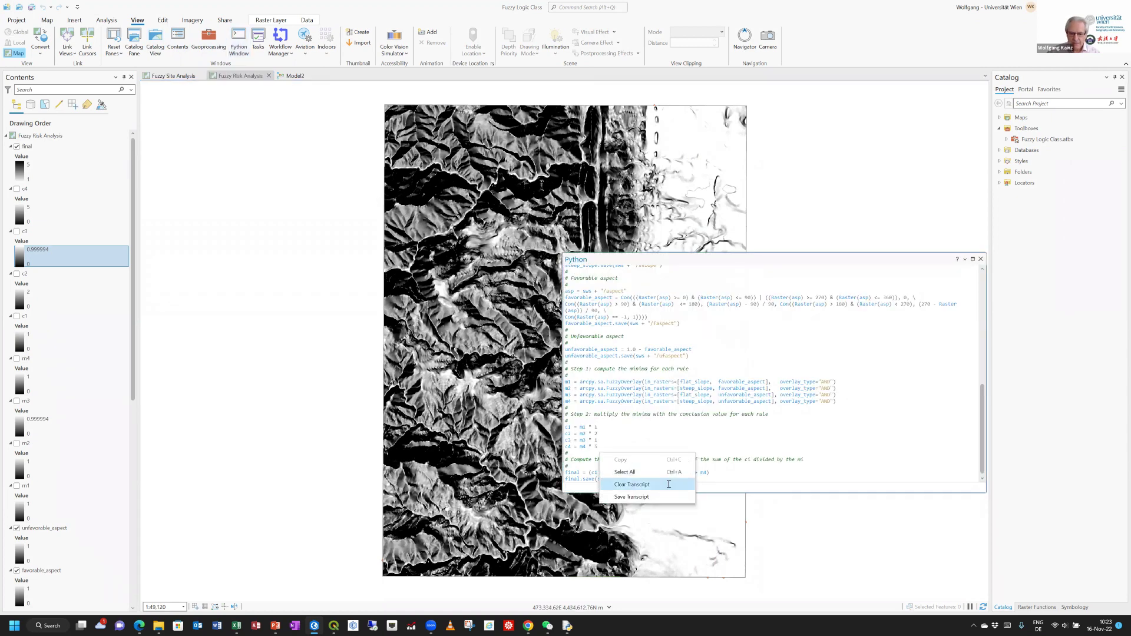
left_click(668, 485)
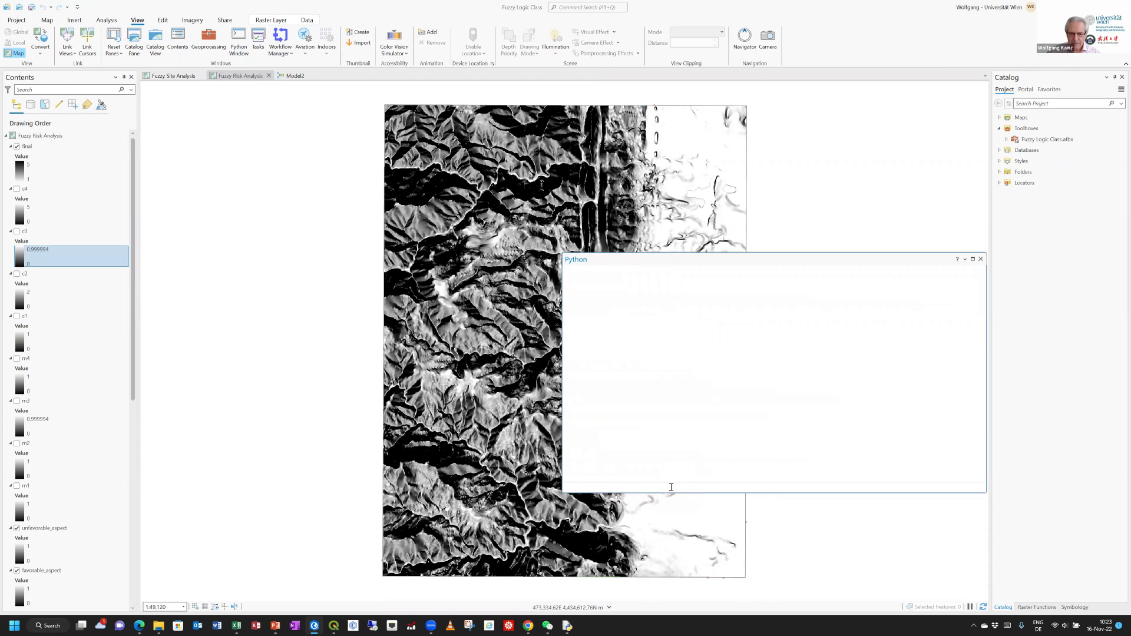
Step: Refresh the 2022 folder listing, load the updated Risk Analysis.py into the Python window and run it
right_click(672, 488)
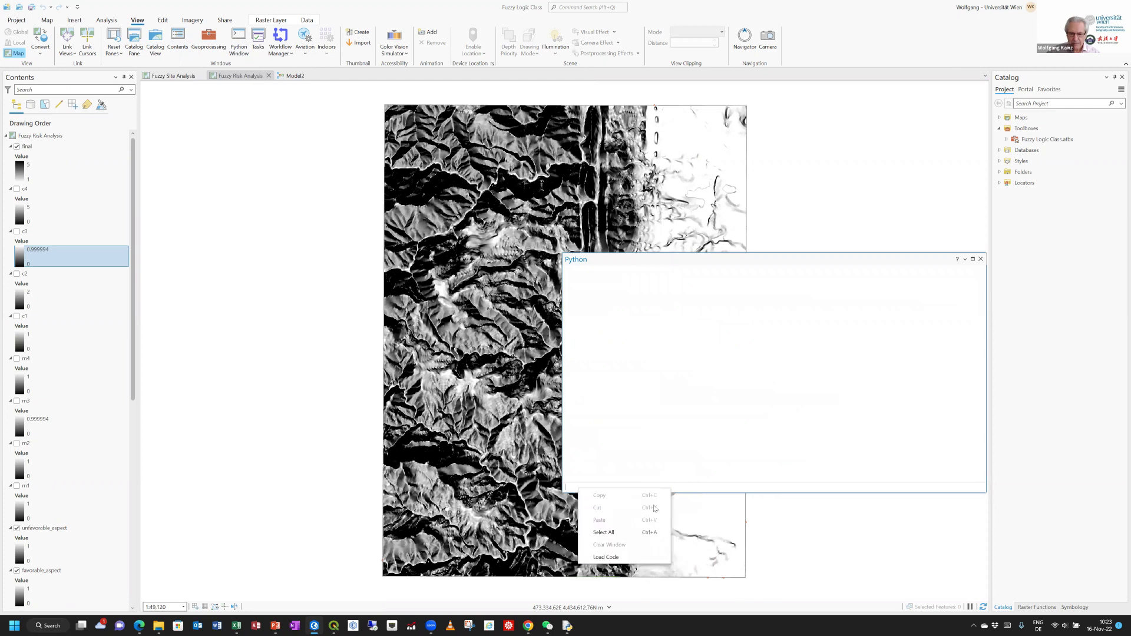
left_click(642, 557)
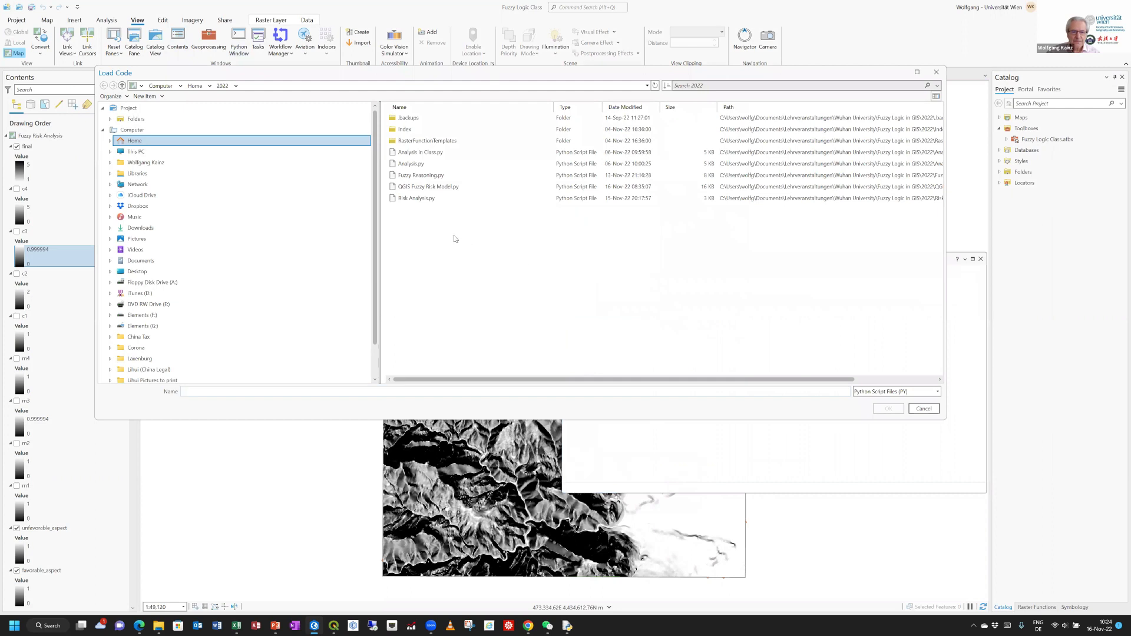
left_click(431, 201)
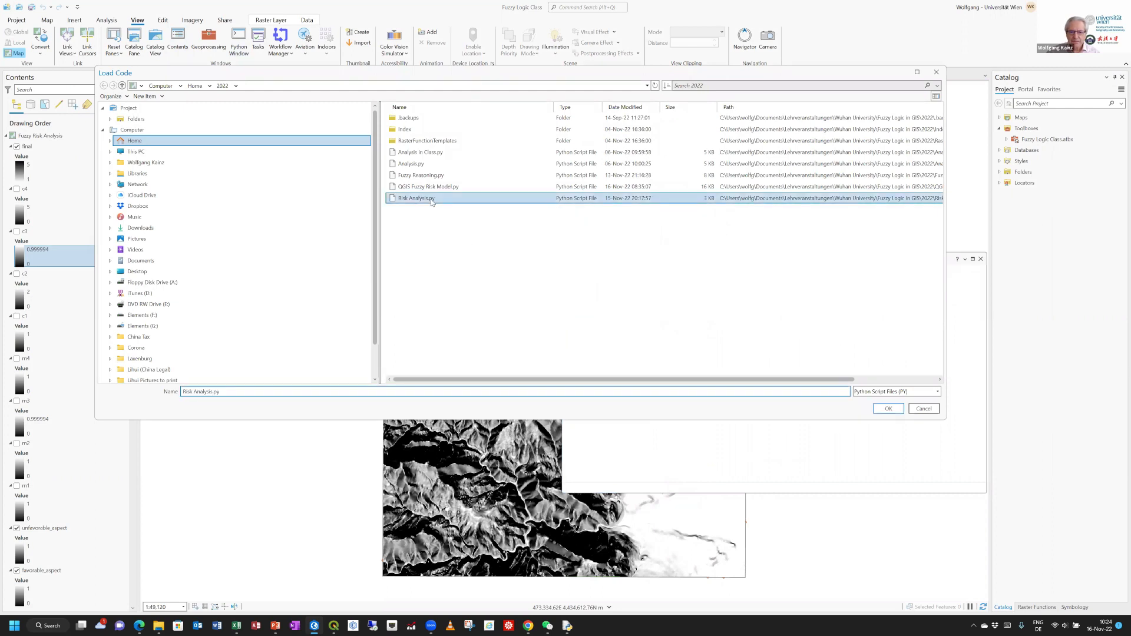
left_click(654, 86)
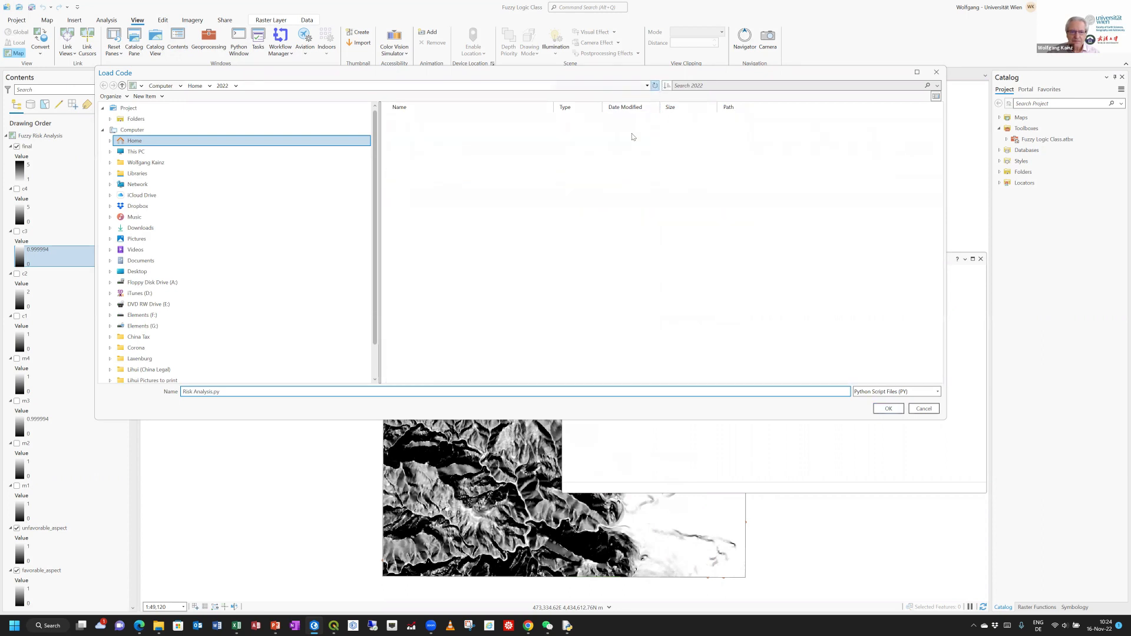
left_click(426, 200)
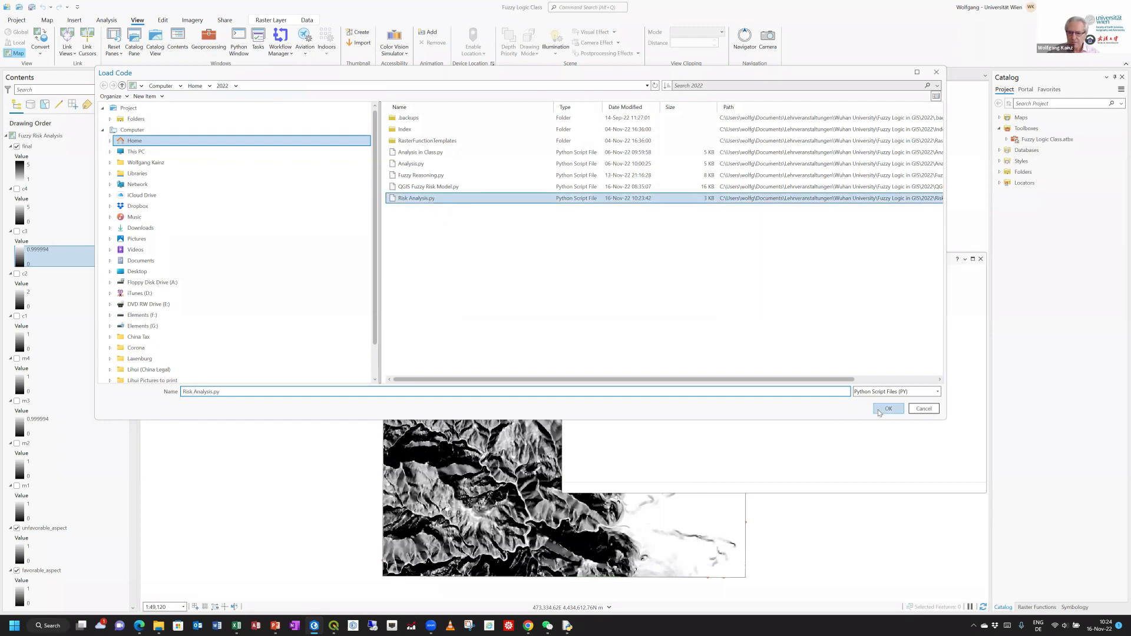
key("Return")
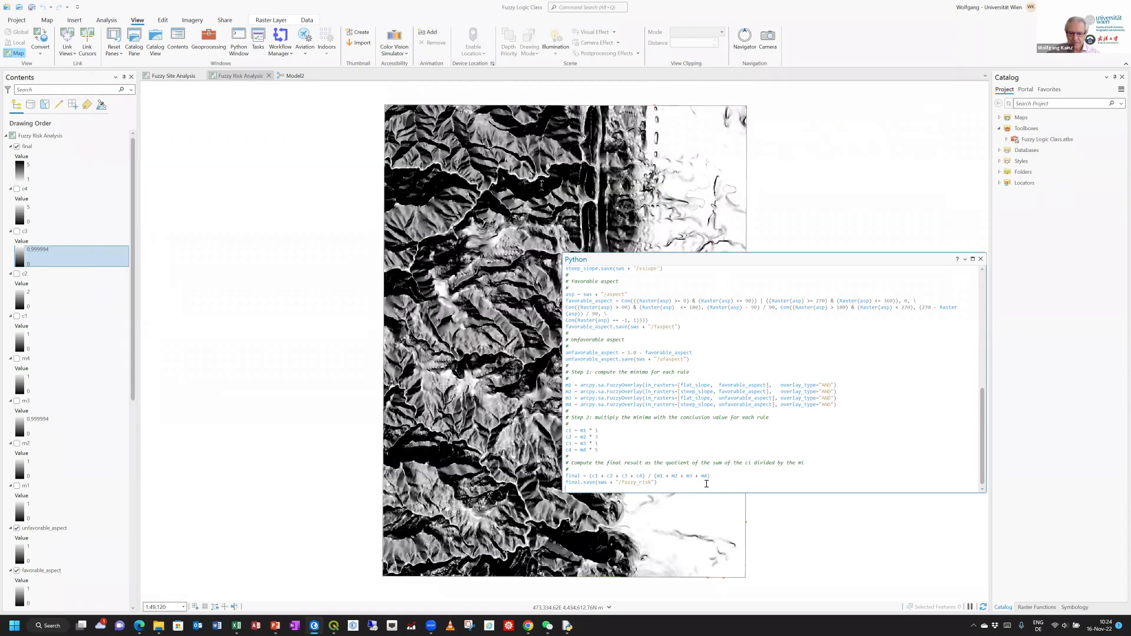
key("Return")
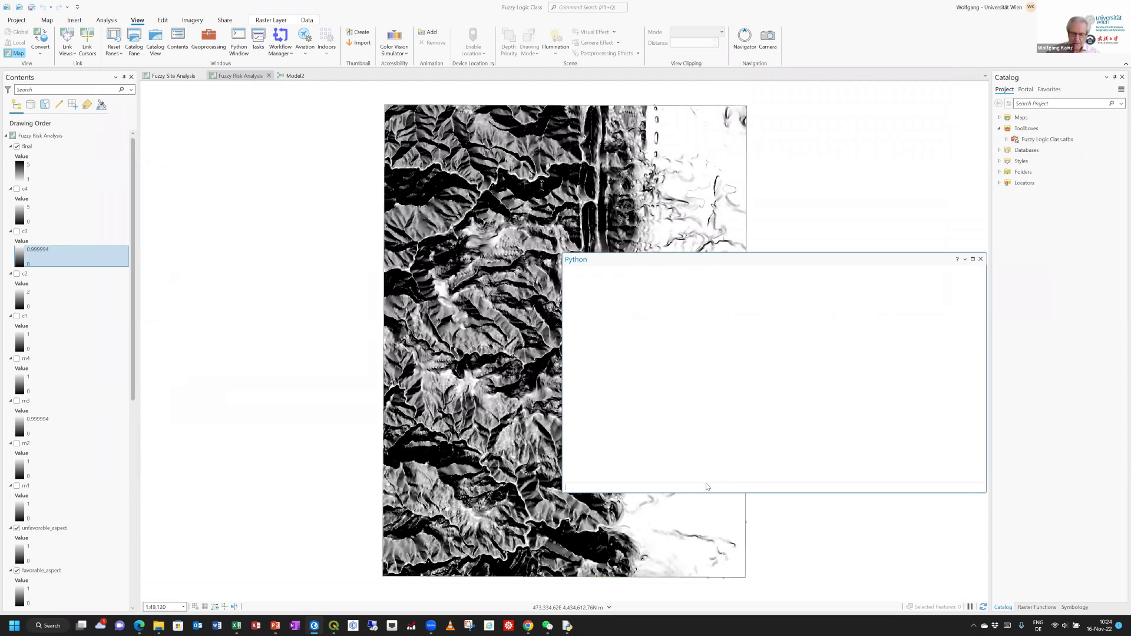